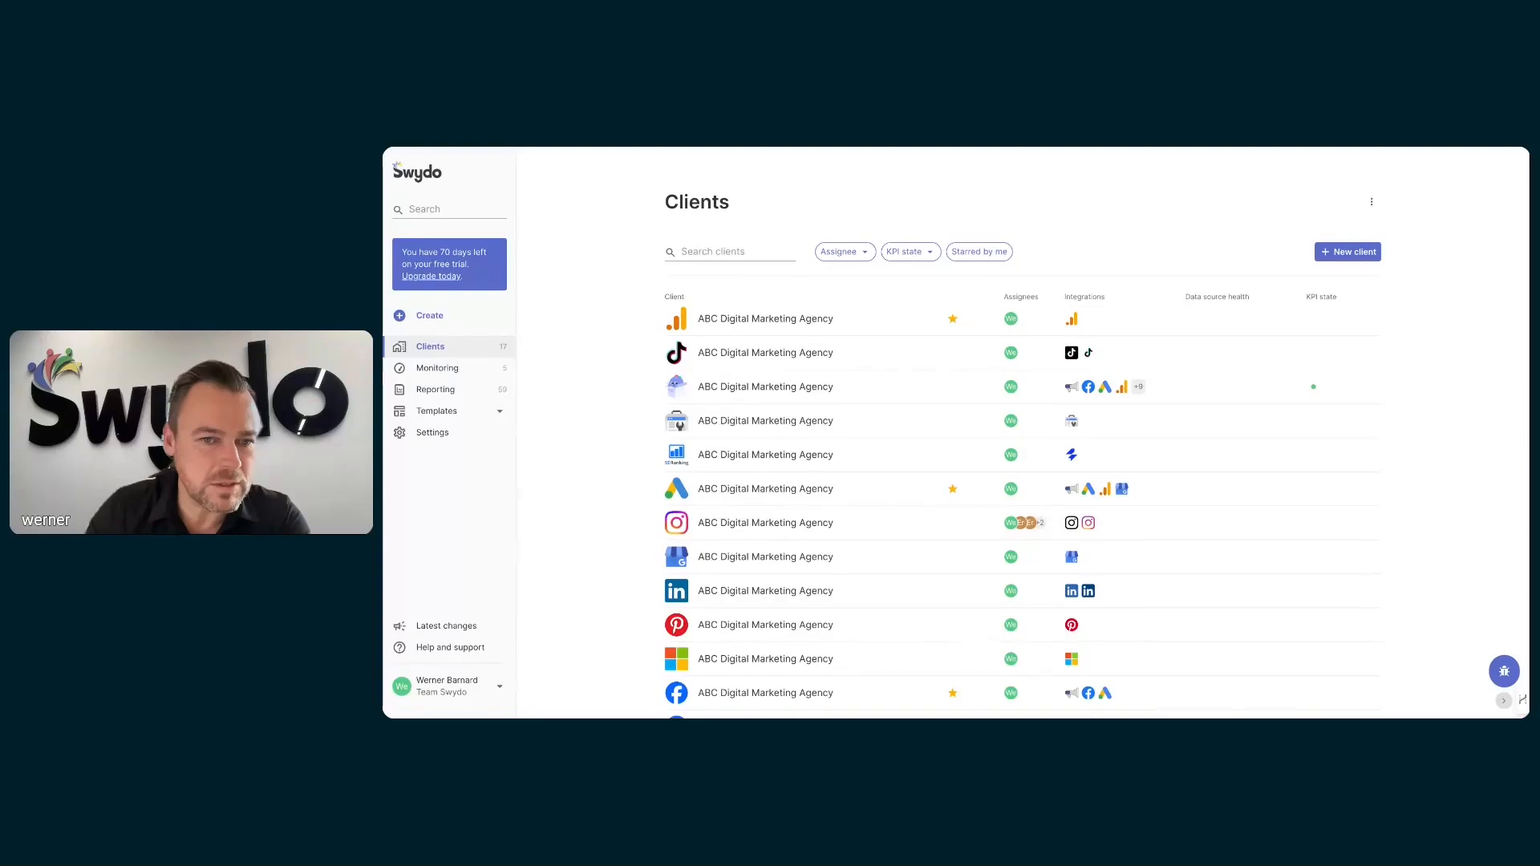
Start a new connection in the team's integration settings and choose Google Sheets as the integration
{"action": "scroll", "coordinate": [734, 611], "scroll_direction": "down", "scroll_amount": 5}
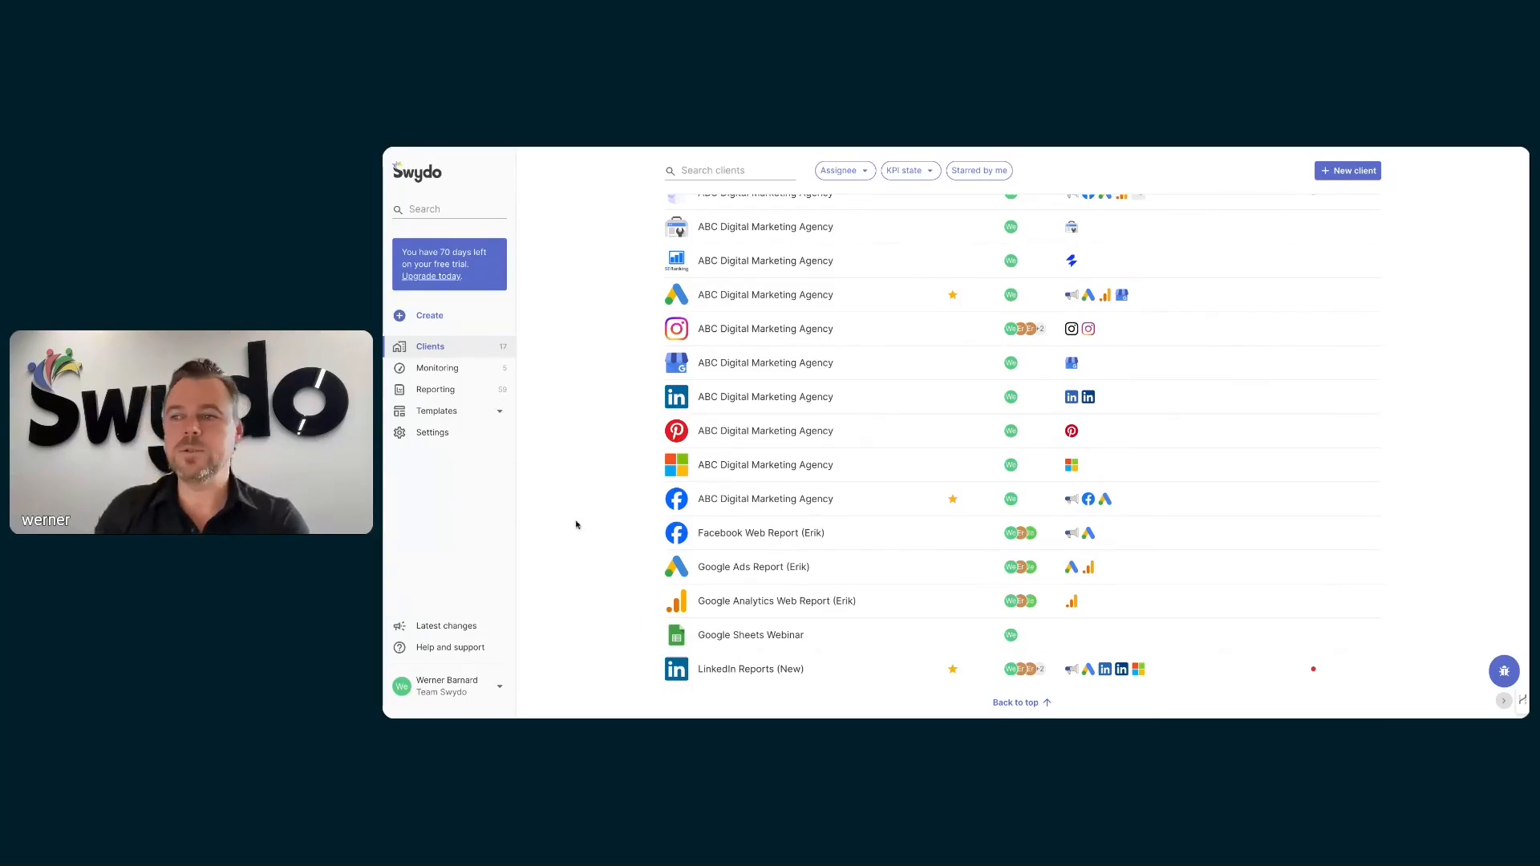
{"action": "left_click", "coordinate": [440, 436]}
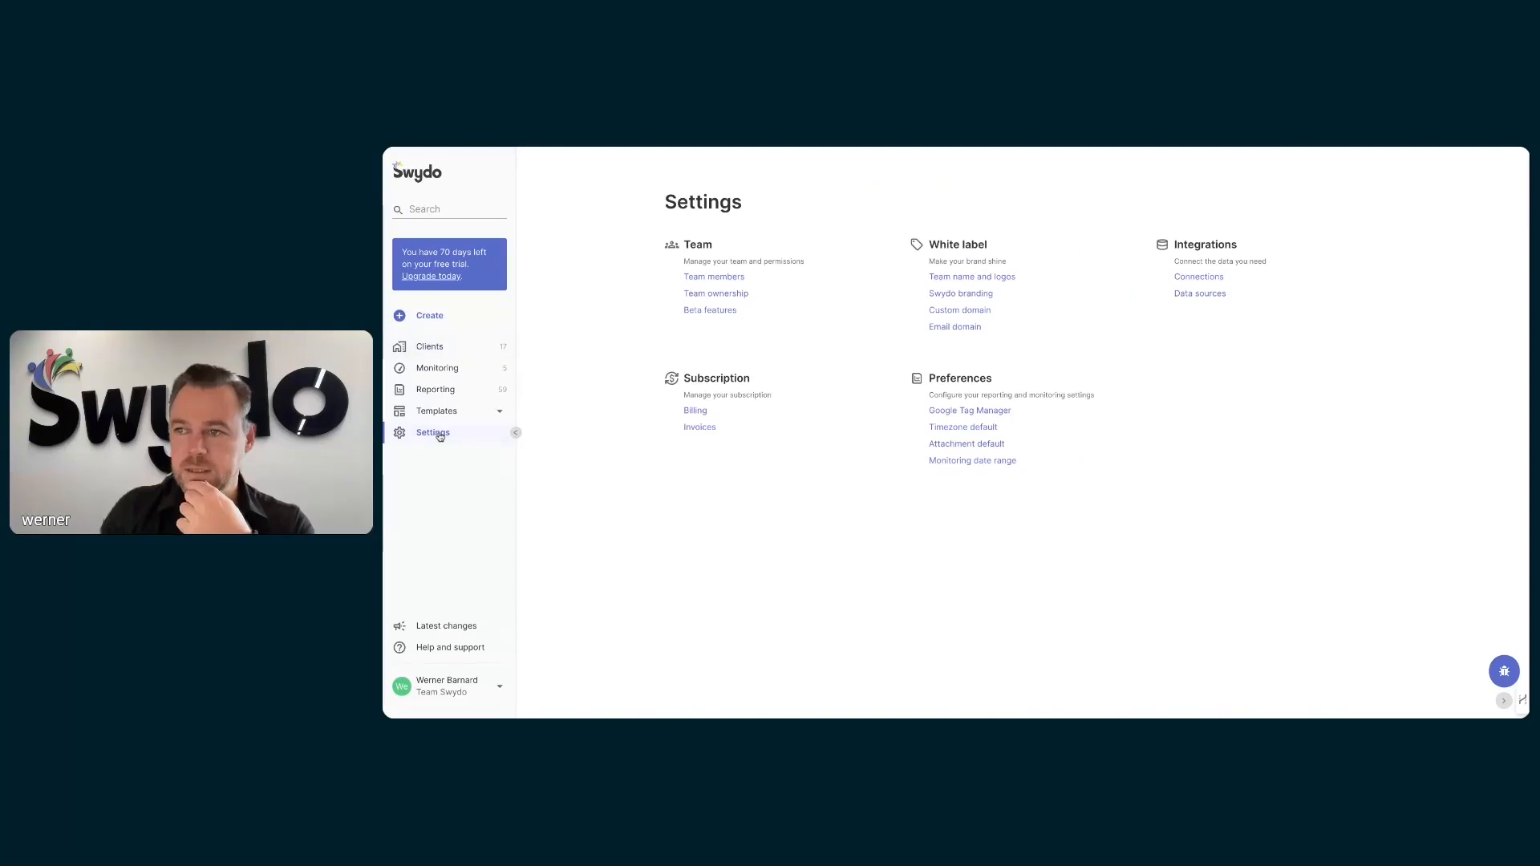
{"action": "left_click", "coordinate": [1199, 278]}
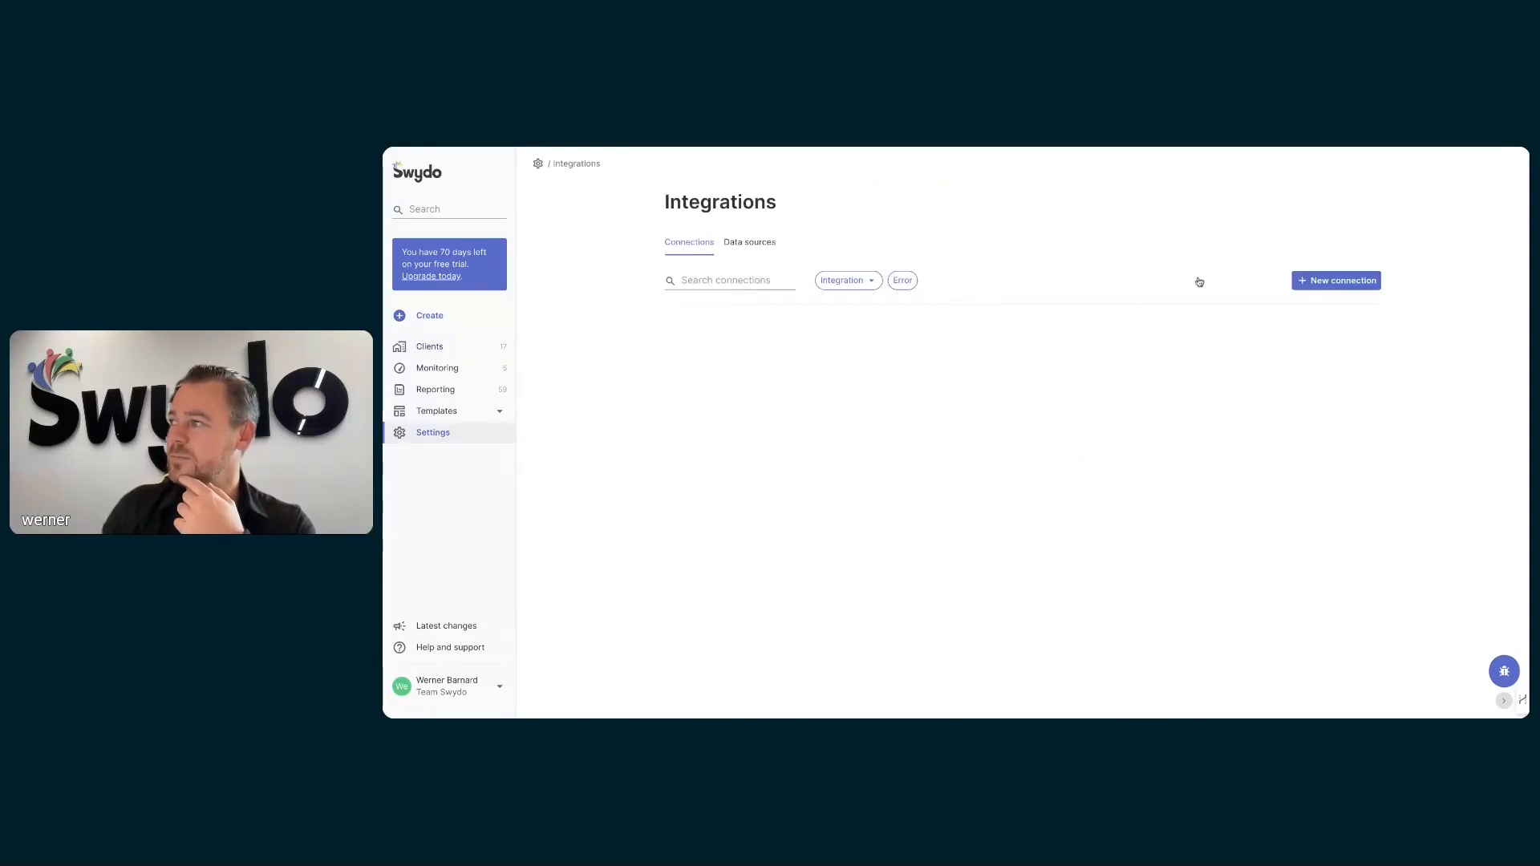
{"action": "left_click", "coordinate": [1338, 281]}
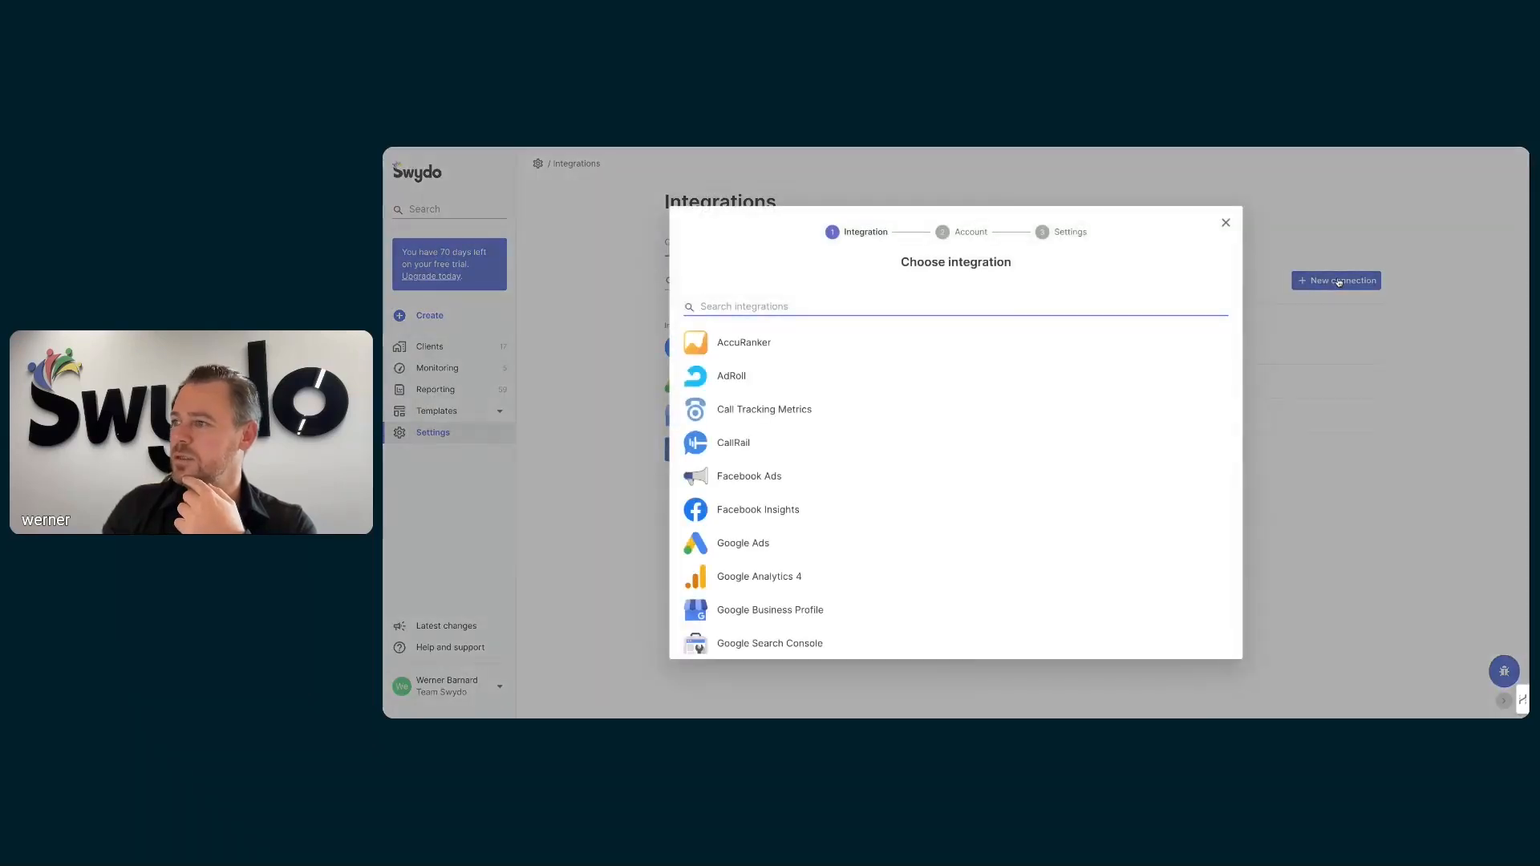
{"action": "scroll", "coordinate": [821, 544], "scroll_direction": "down", "scroll_amount": 3}
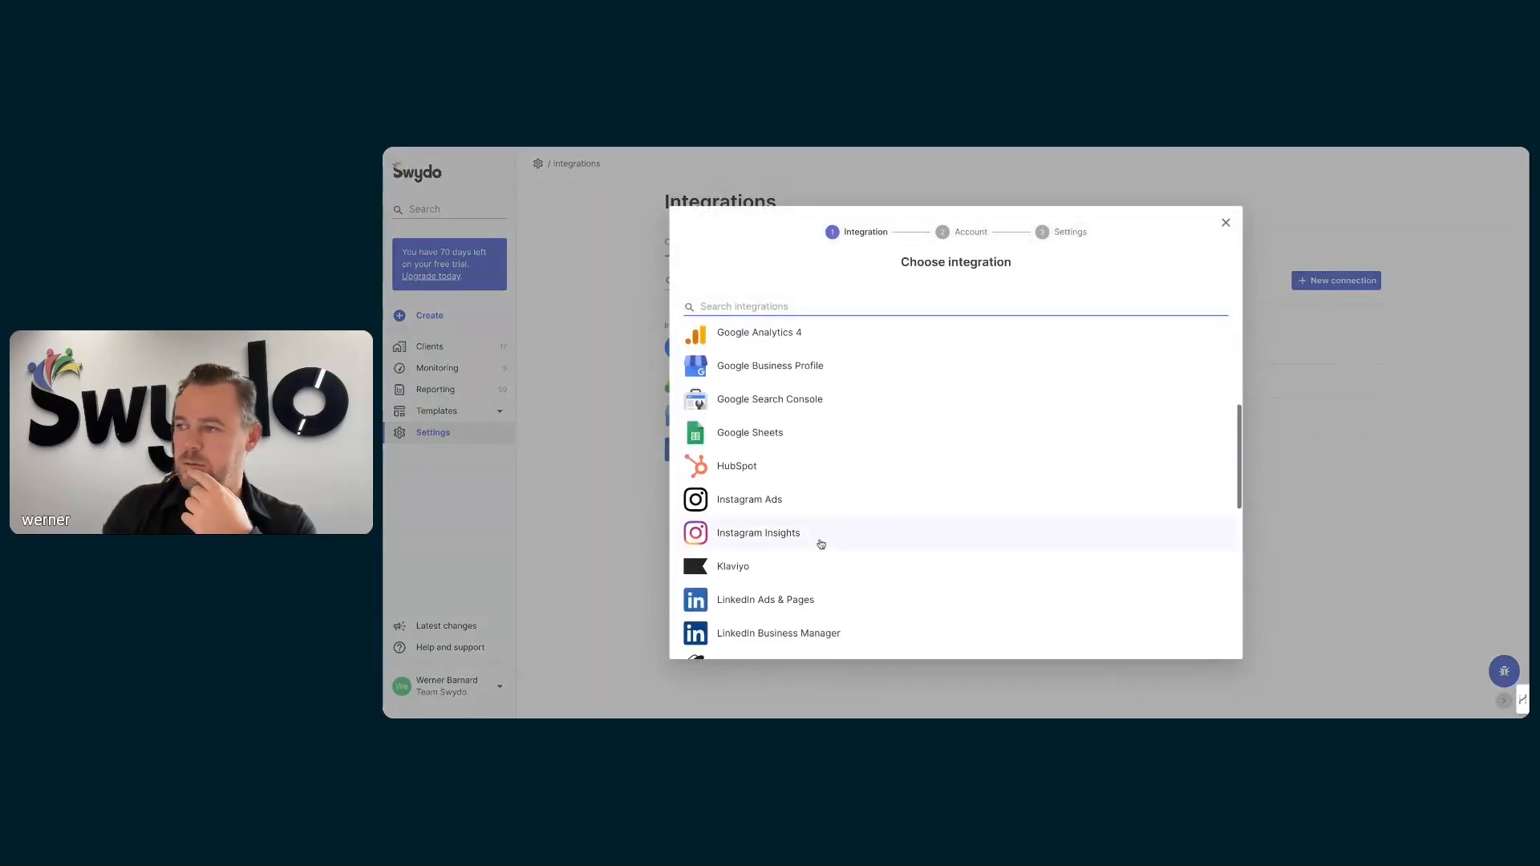
{"action": "left_click", "coordinate": [746, 437]}
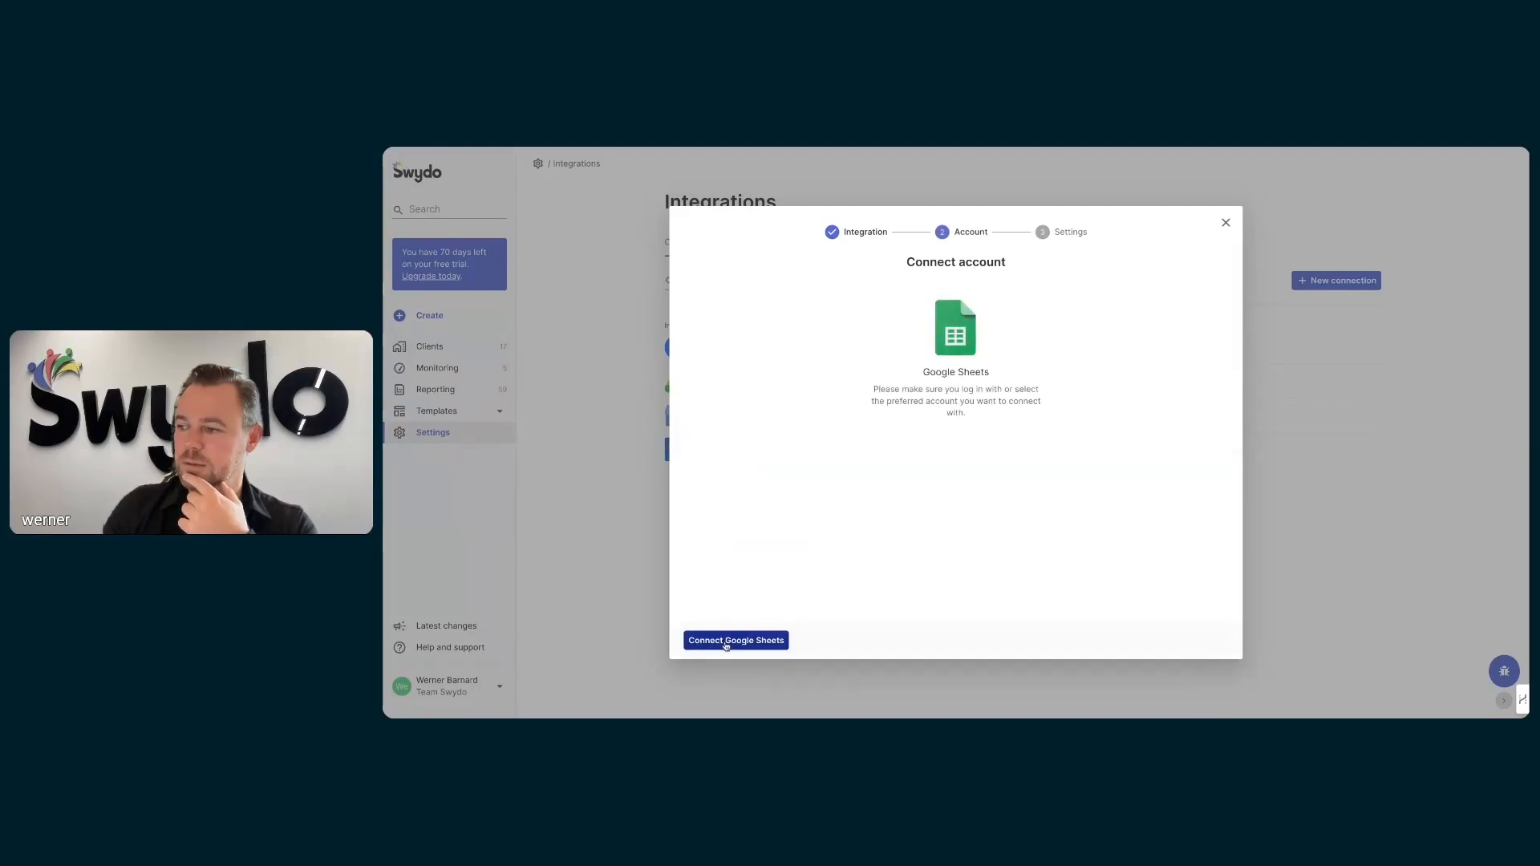
Connect Google Sheets with the existing Google account and allow Swydo access to its Drive files and spreadsheets
{"action": "left_click", "coordinate": [730, 640]}
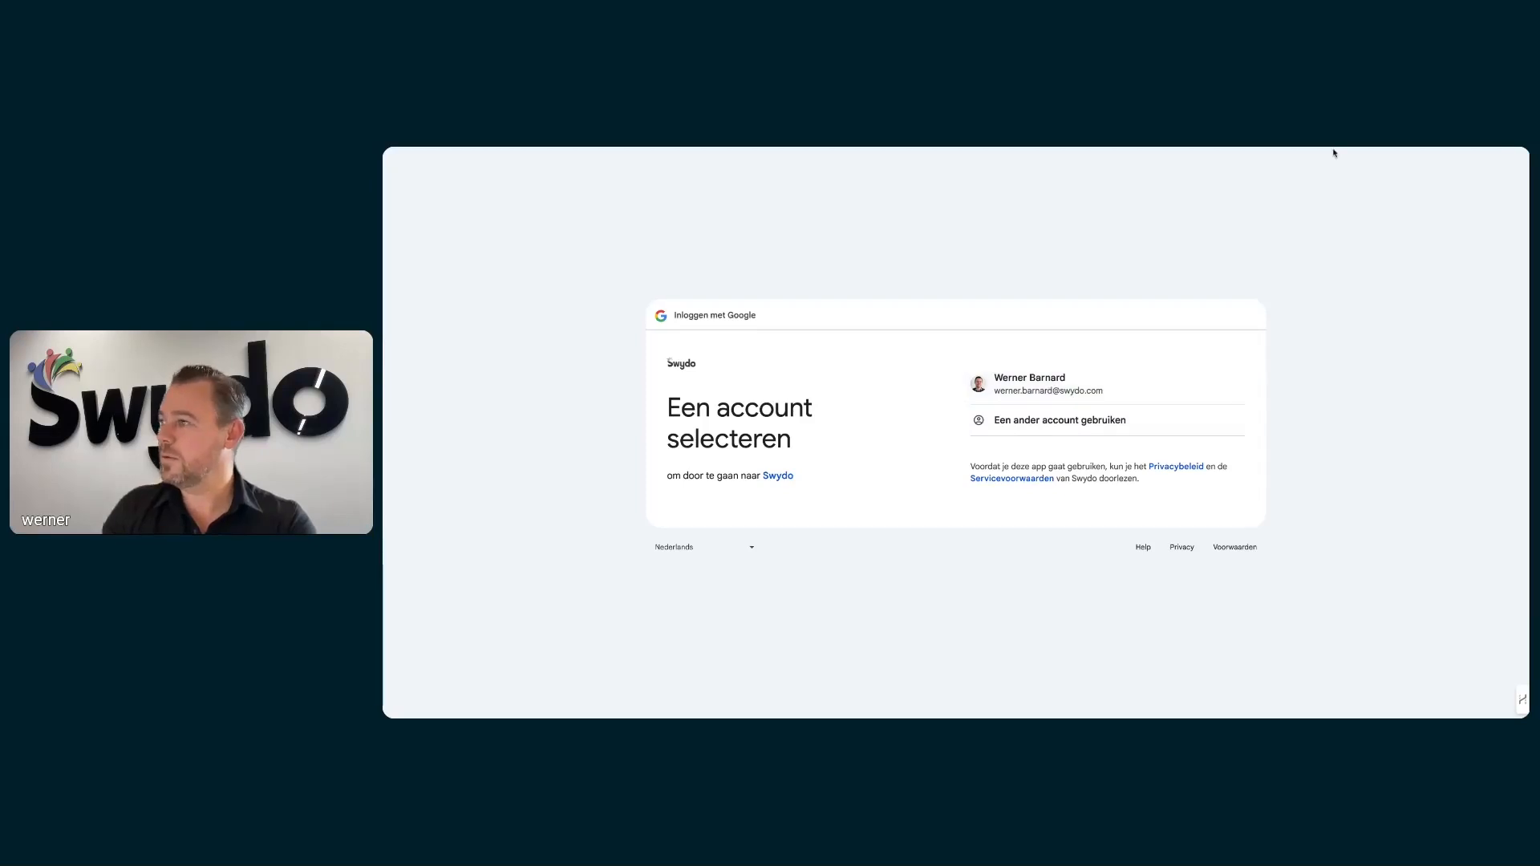
{"action": "left_click", "coordinate": [1051, 385]}
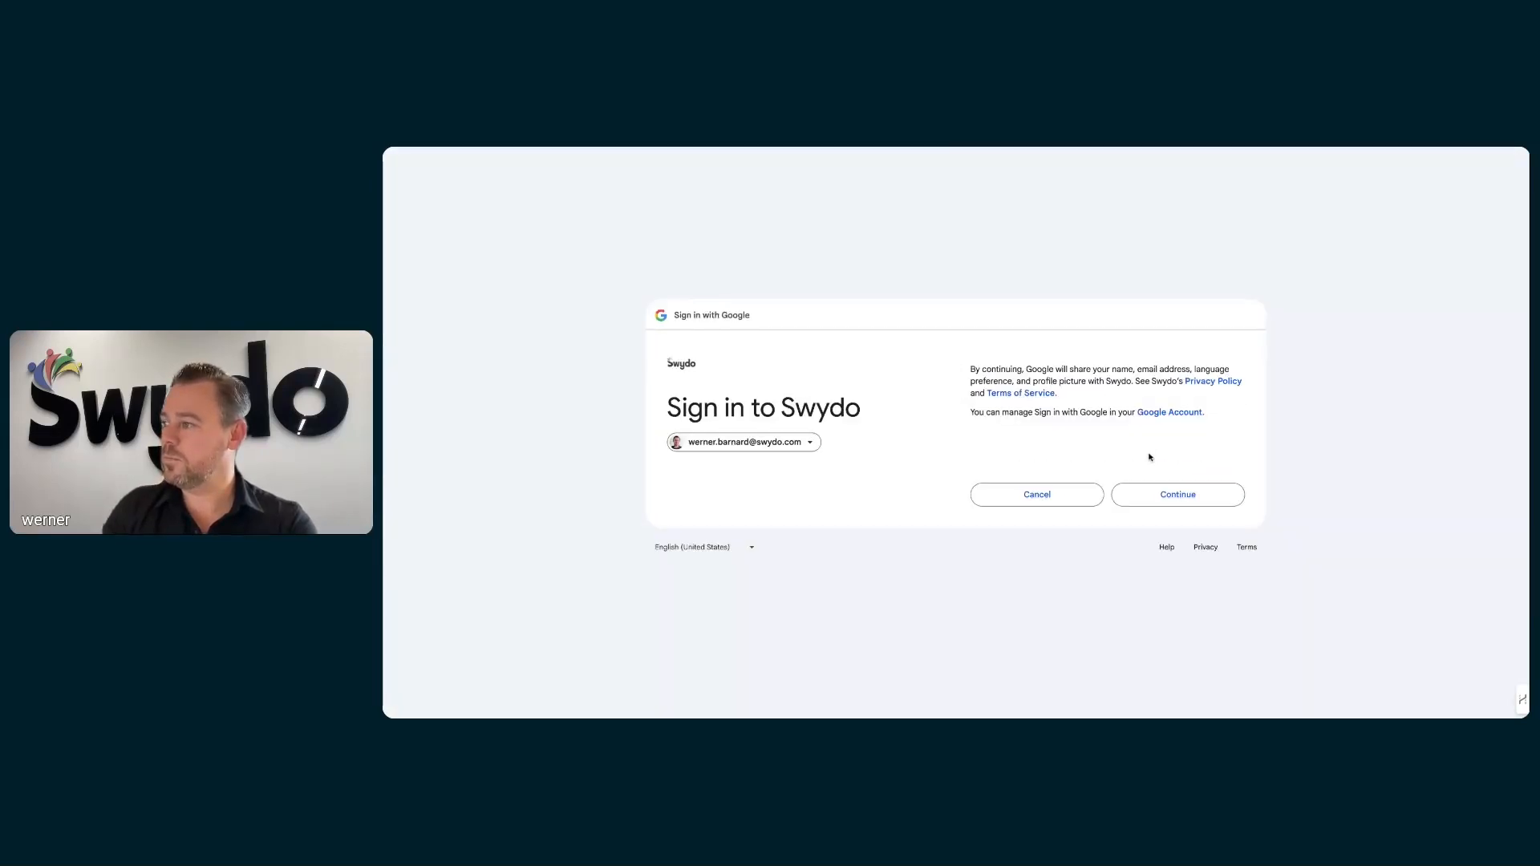
{"action": "left_click", "coordinate": [1177, 495]}
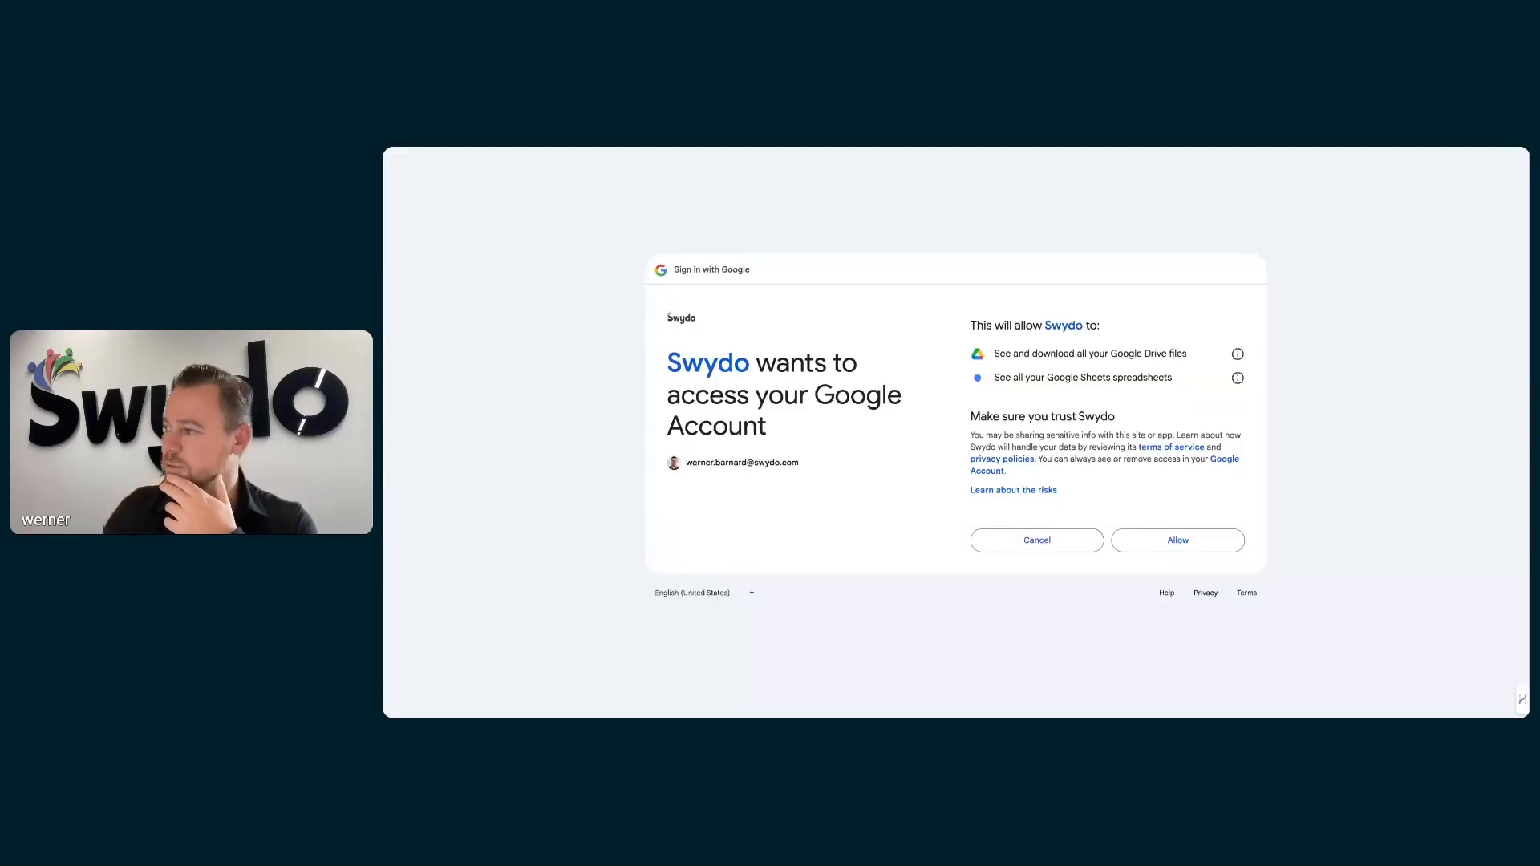
{"action": "left_click", "coordinate": [1185, 543]}
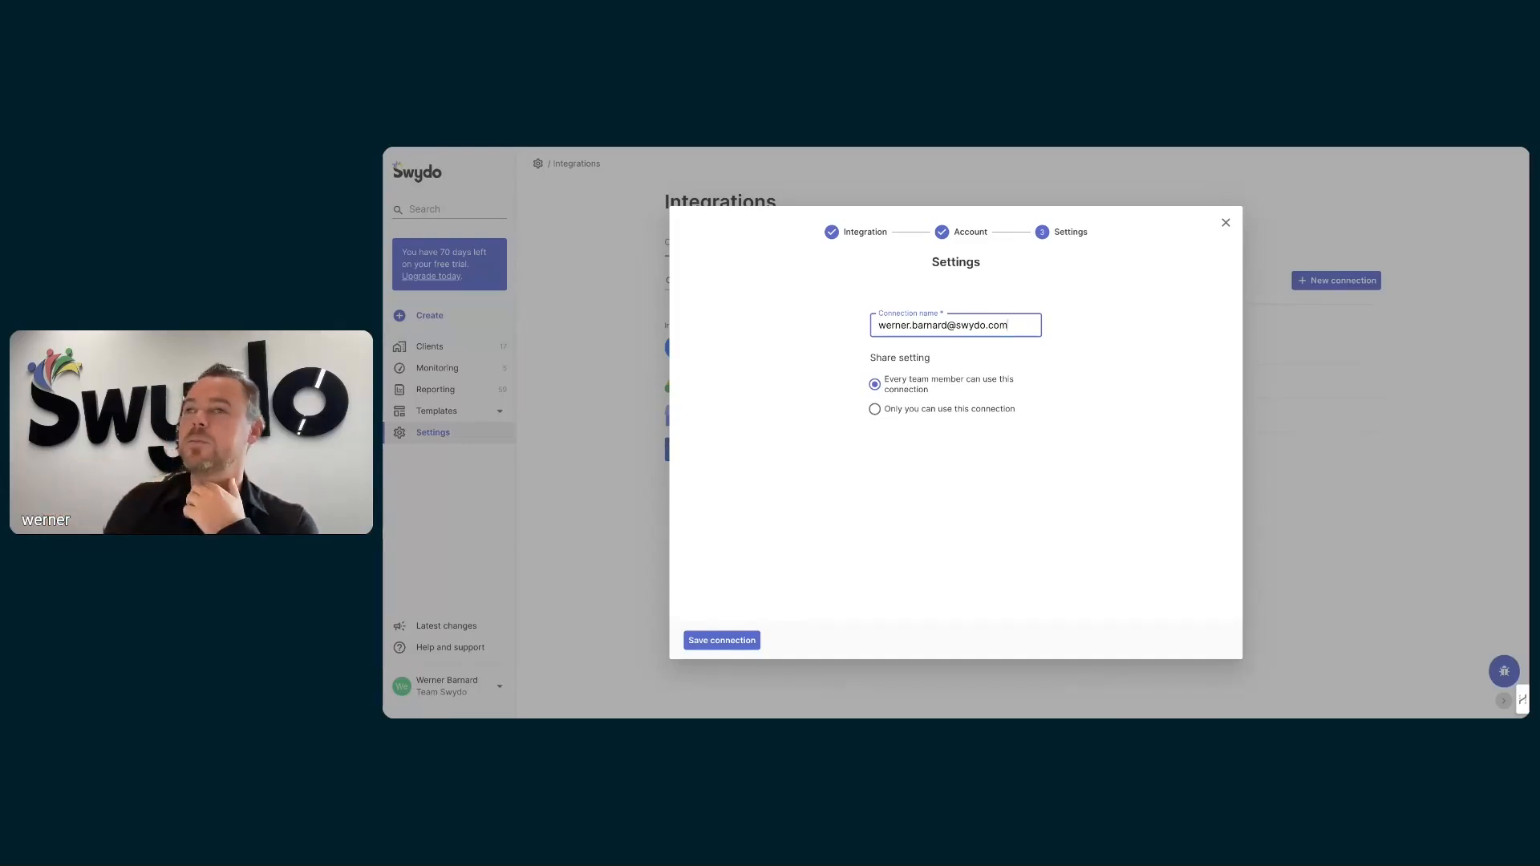
Set the Google Sheets connection's sharing to "Only you can use this connection" and save it
{"action": "left_click", "coordinate": [876, 409]}
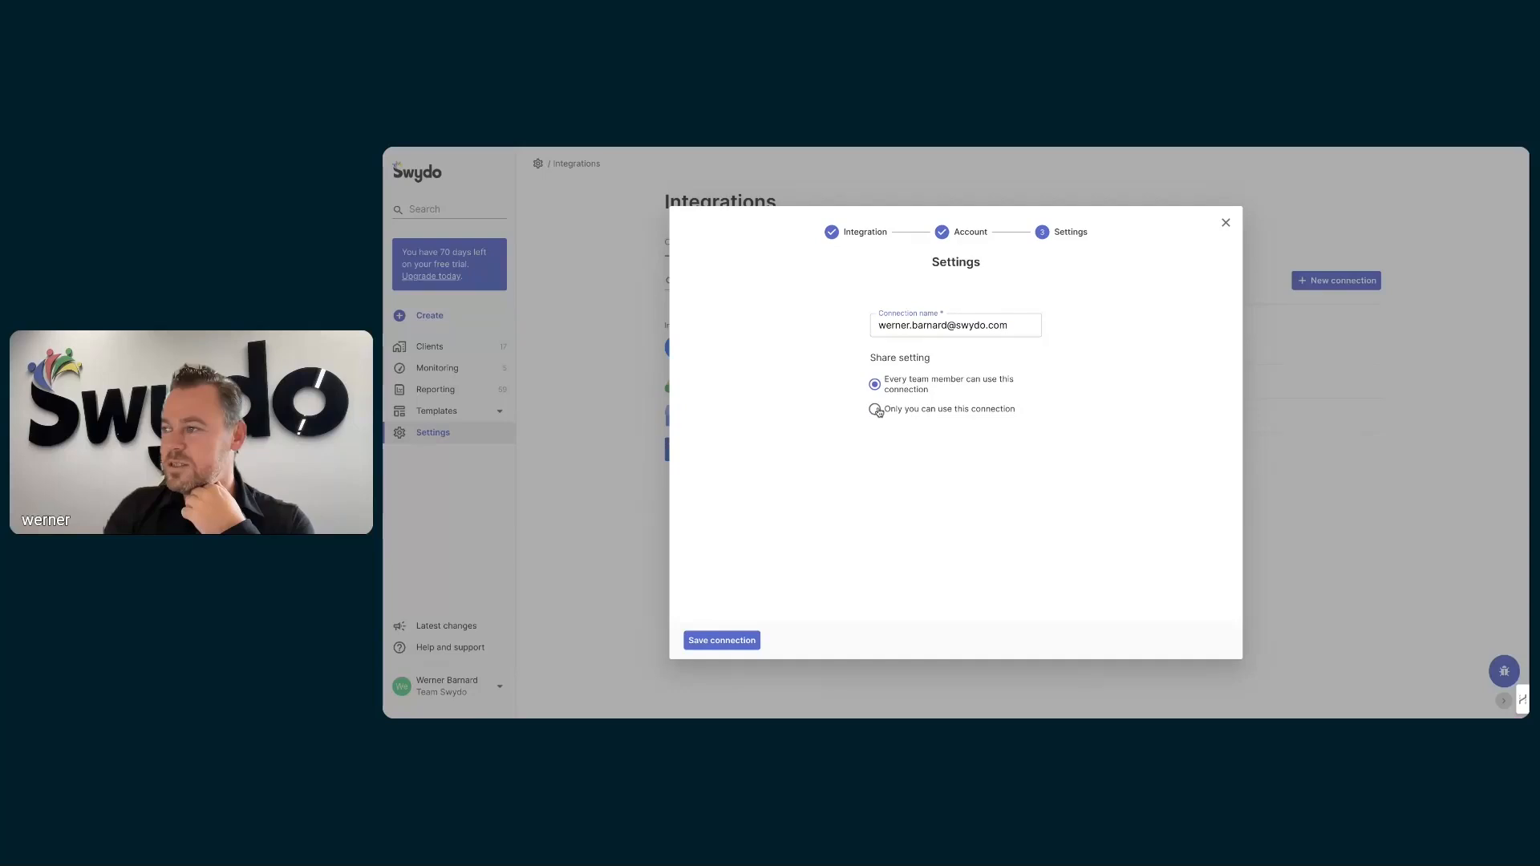
{"action": "left_click", "coordinate": [741, 645]}
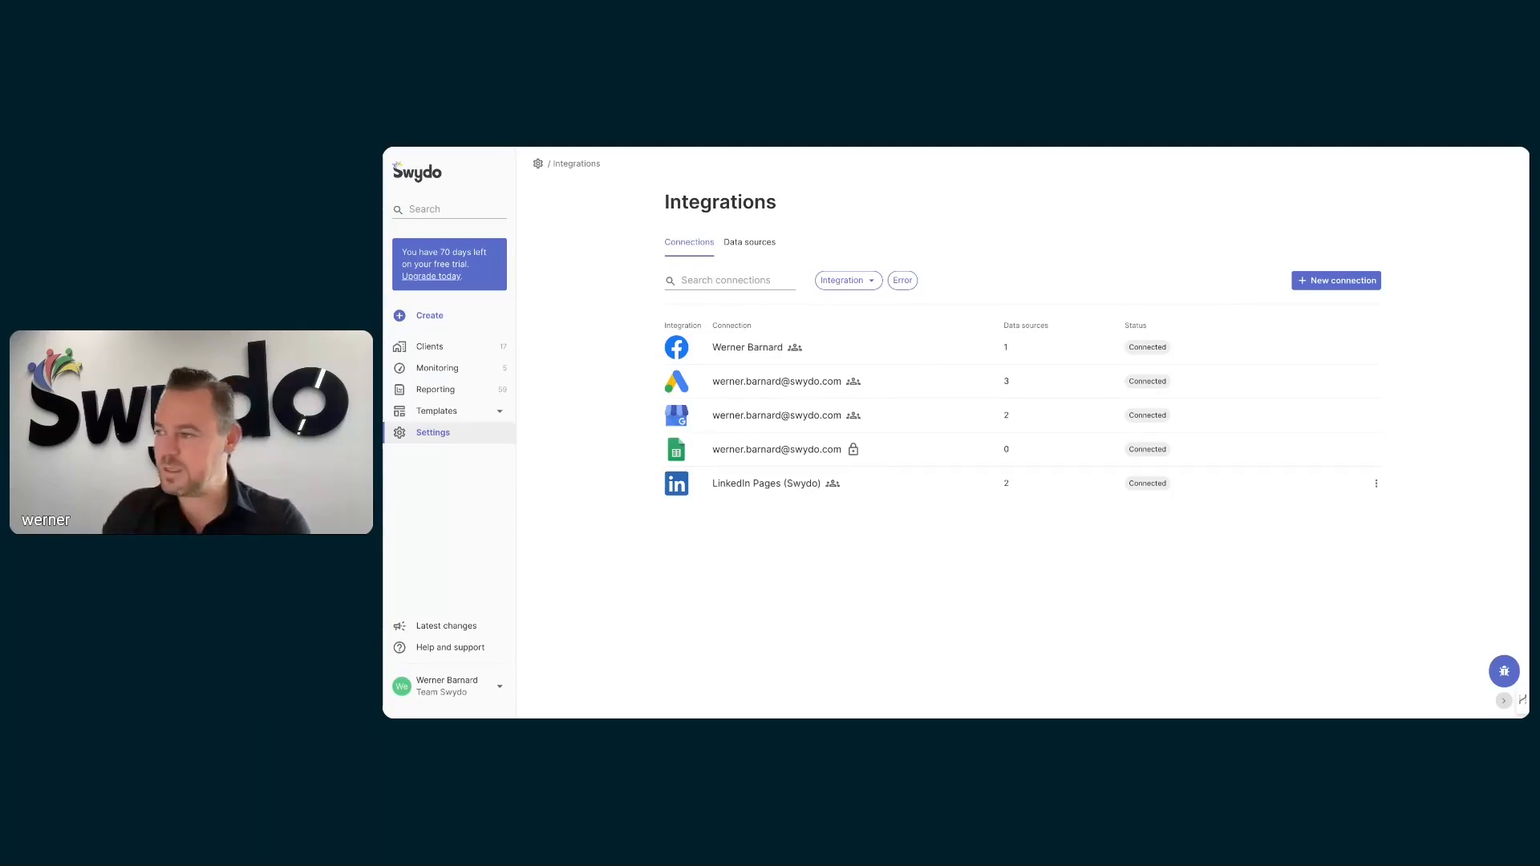
{"action": "mouse_move", "coordinate": [857, 413]}
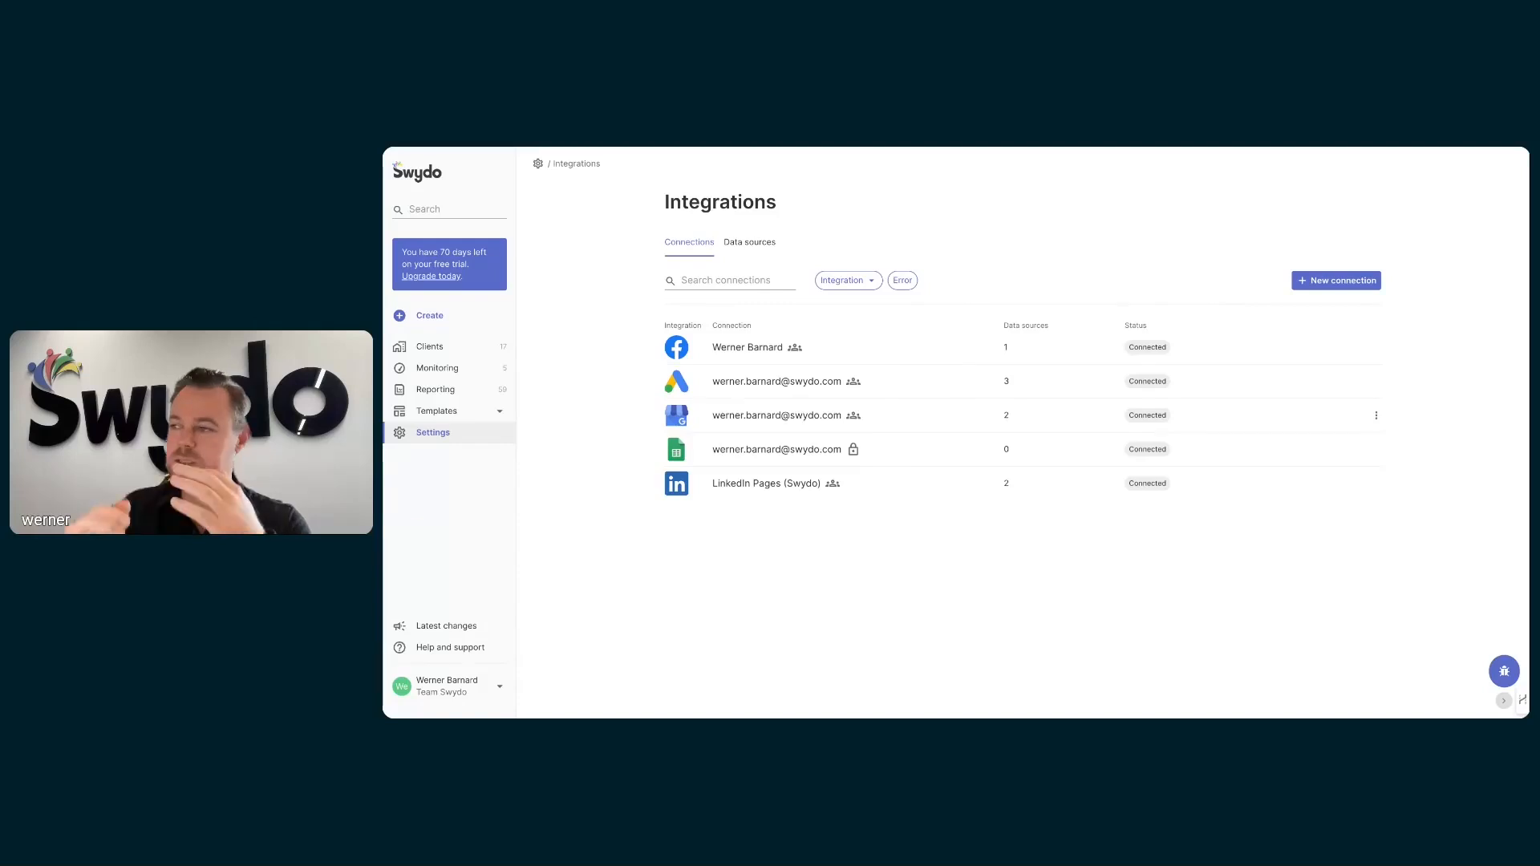
{"action": "mouse_move", "coordinate": [853, 453]}
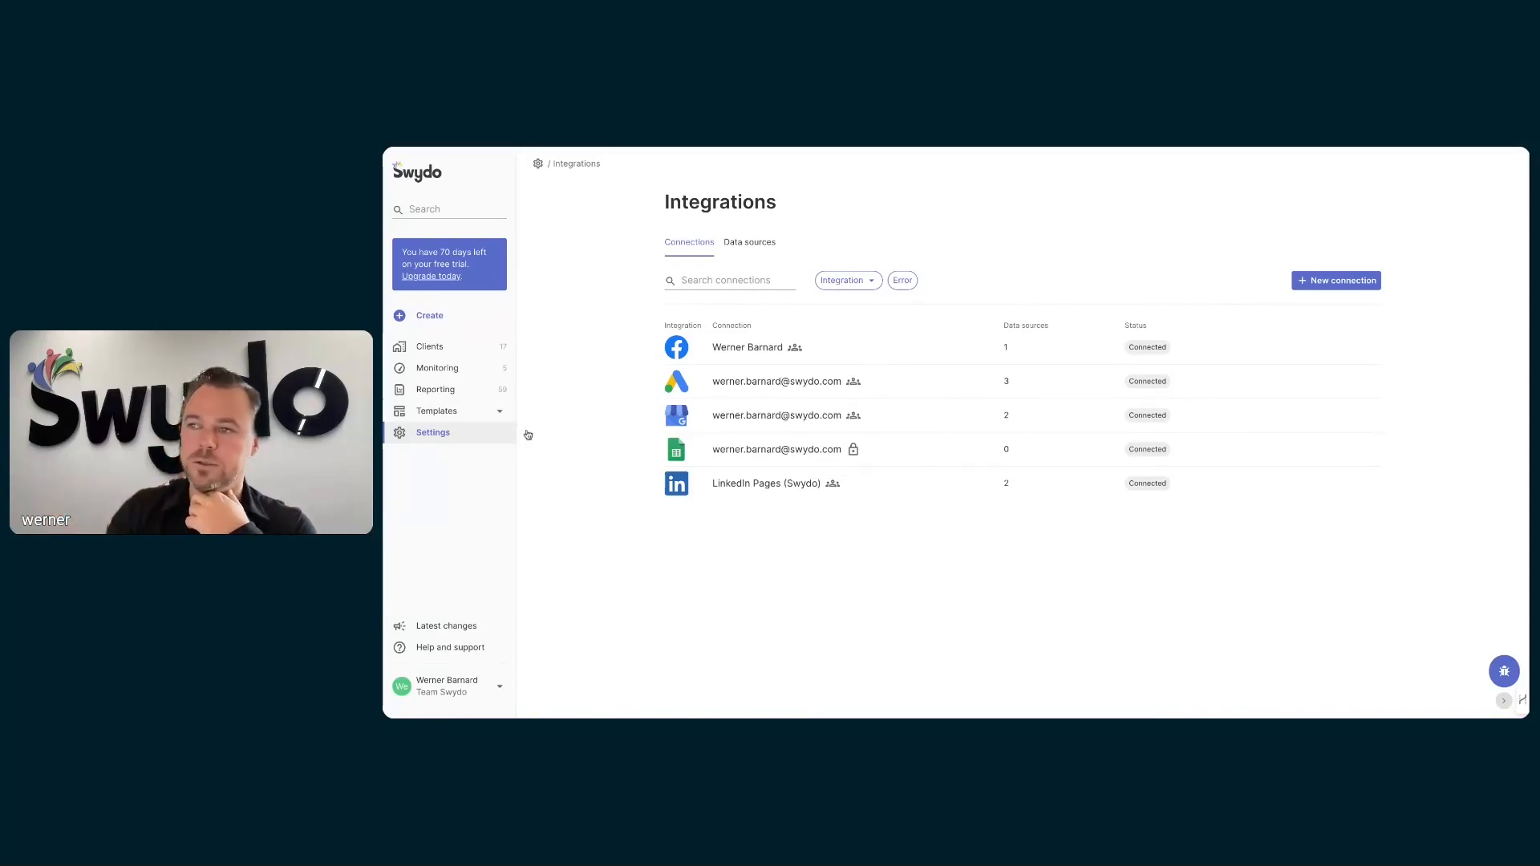
Create a new blank report without data sources for the Google Sheets Webinar client
{"action": "left_click", "coordinate": [431, 347]}
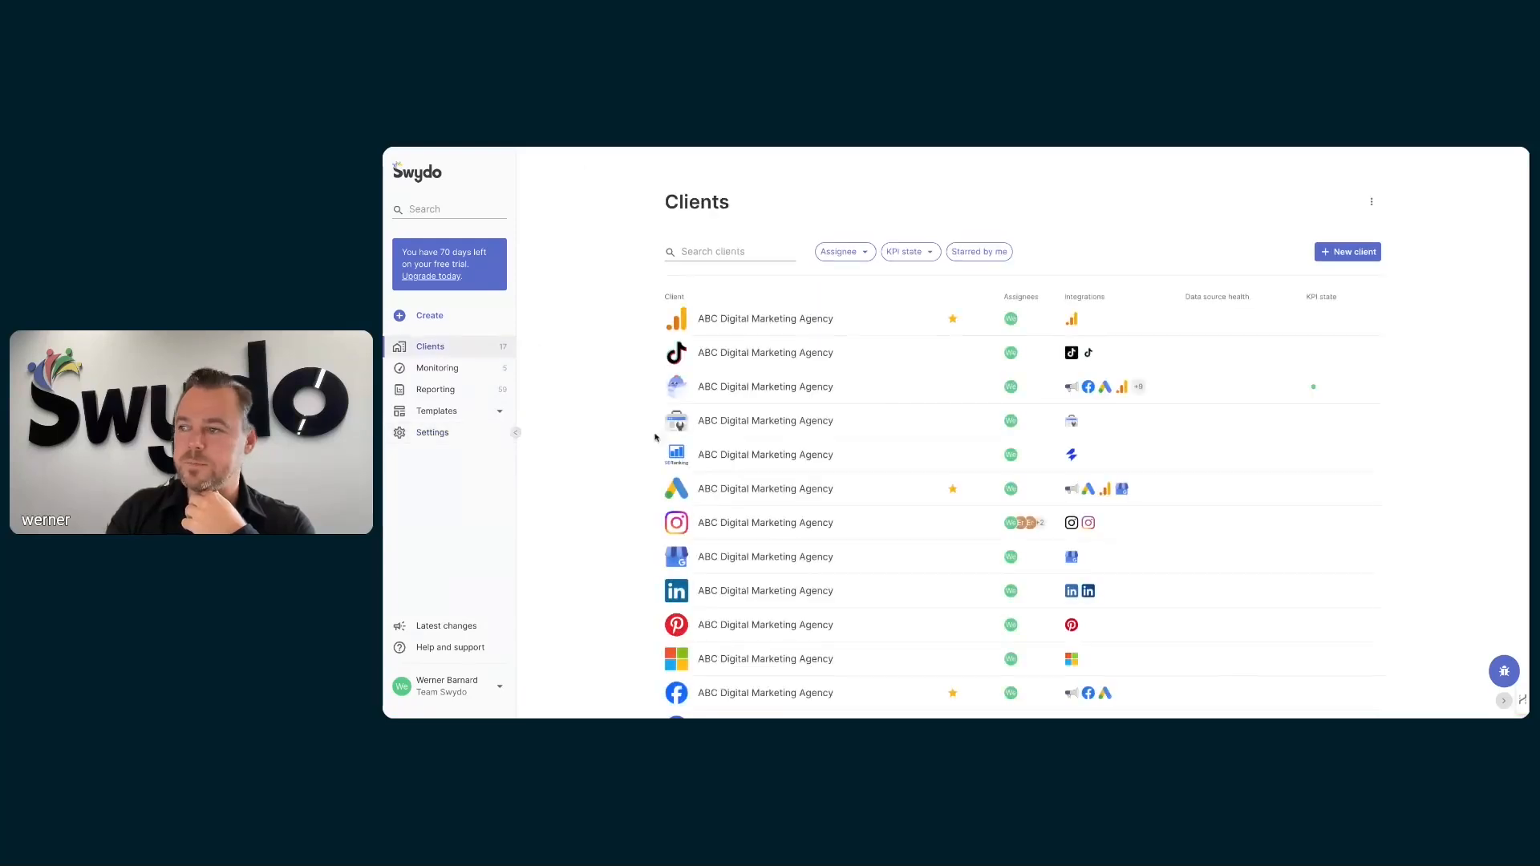
{"action": "scroll", "coordinate": [757, 607], "scroll_direction": "down", "scroll_amount": 5}
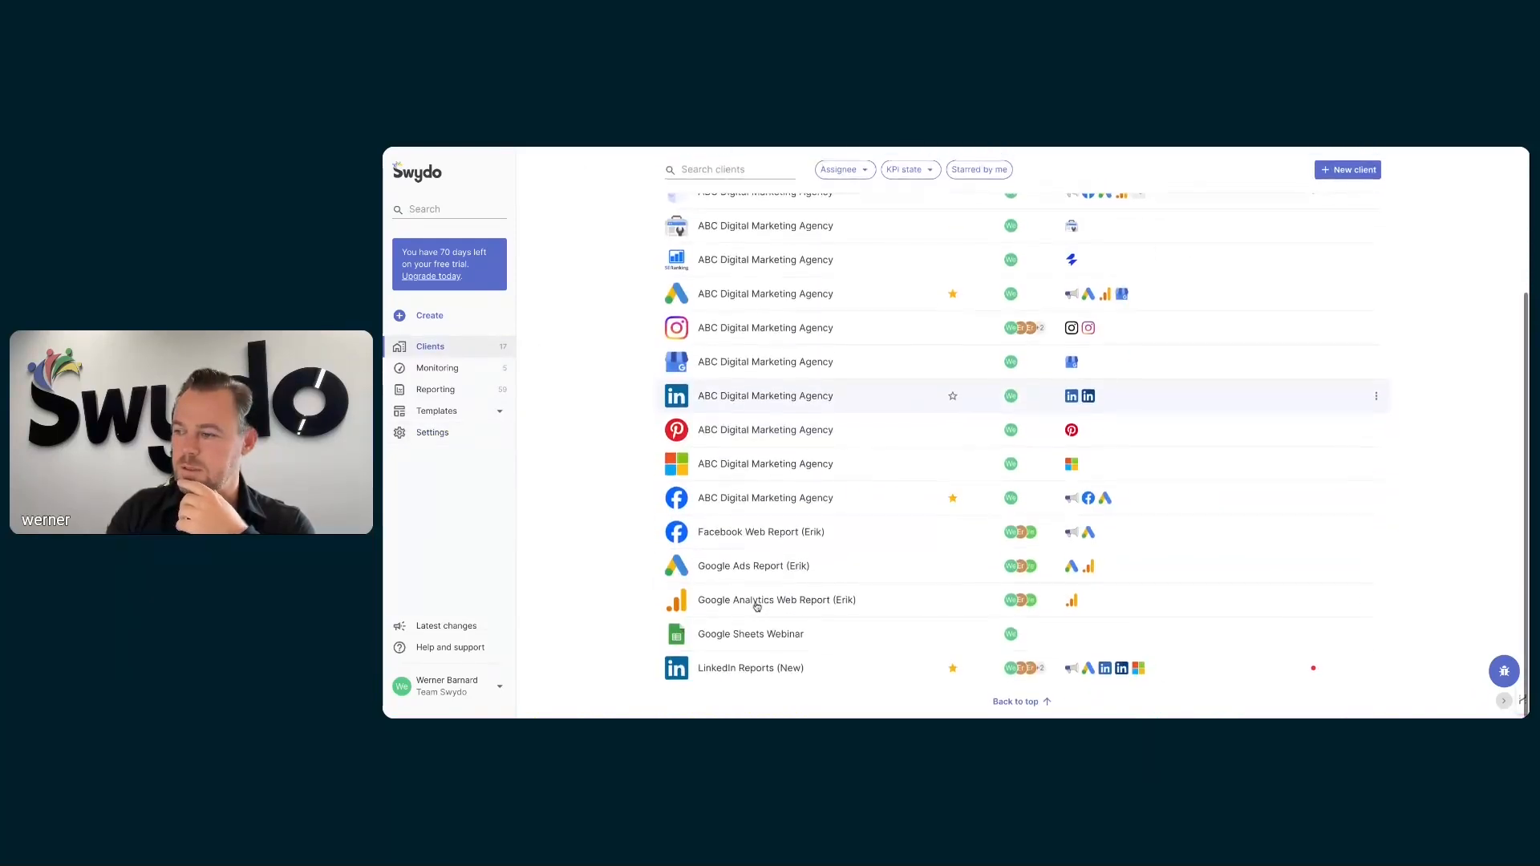
{"action": "left_click", "coordinate": [740, 637]}
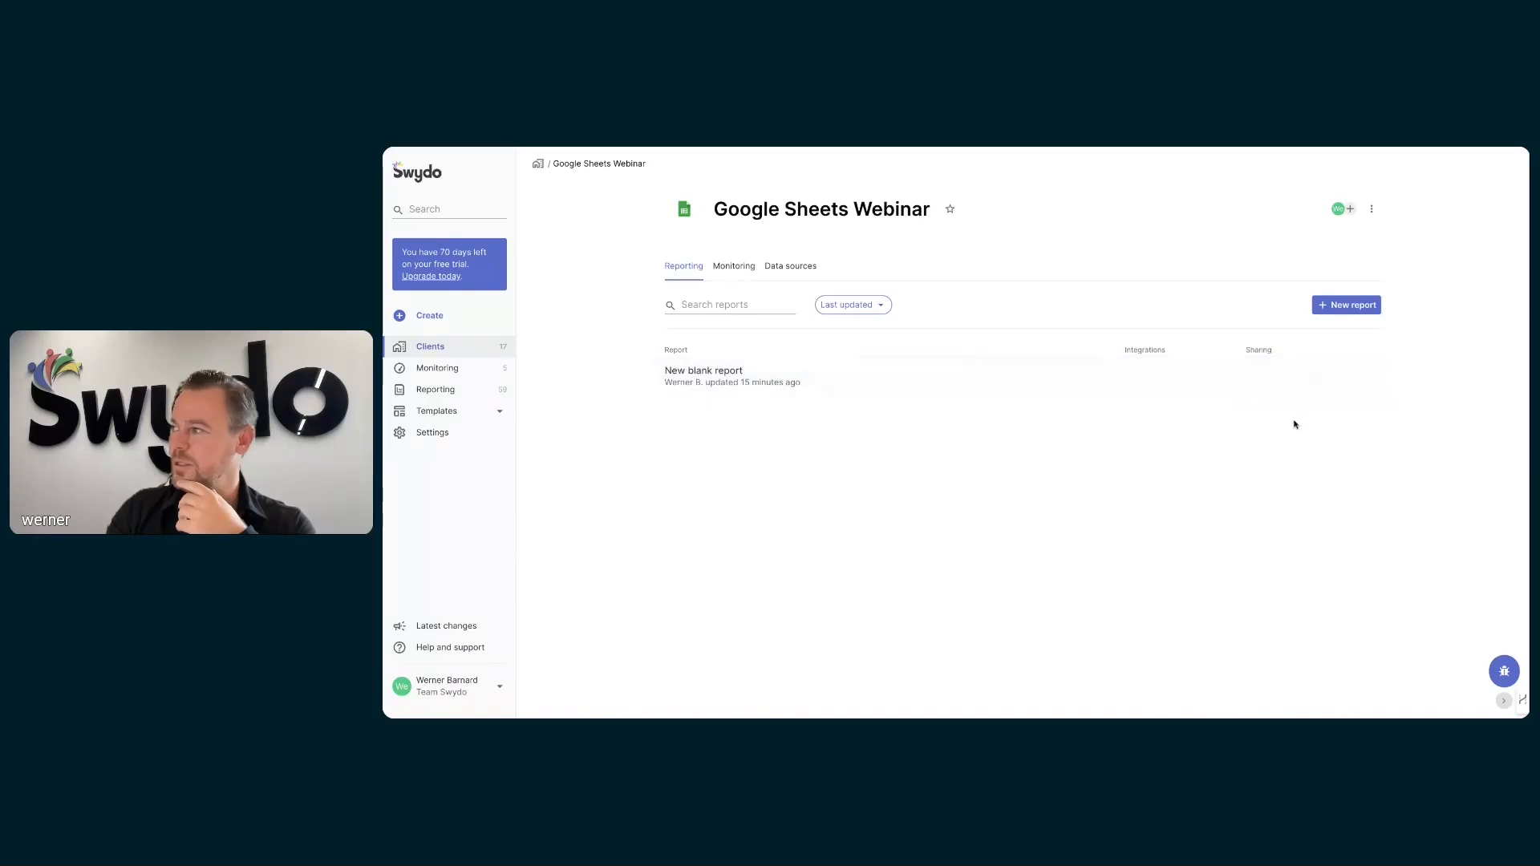
{"action": "left_click", "coordinate": [1364, 306]}
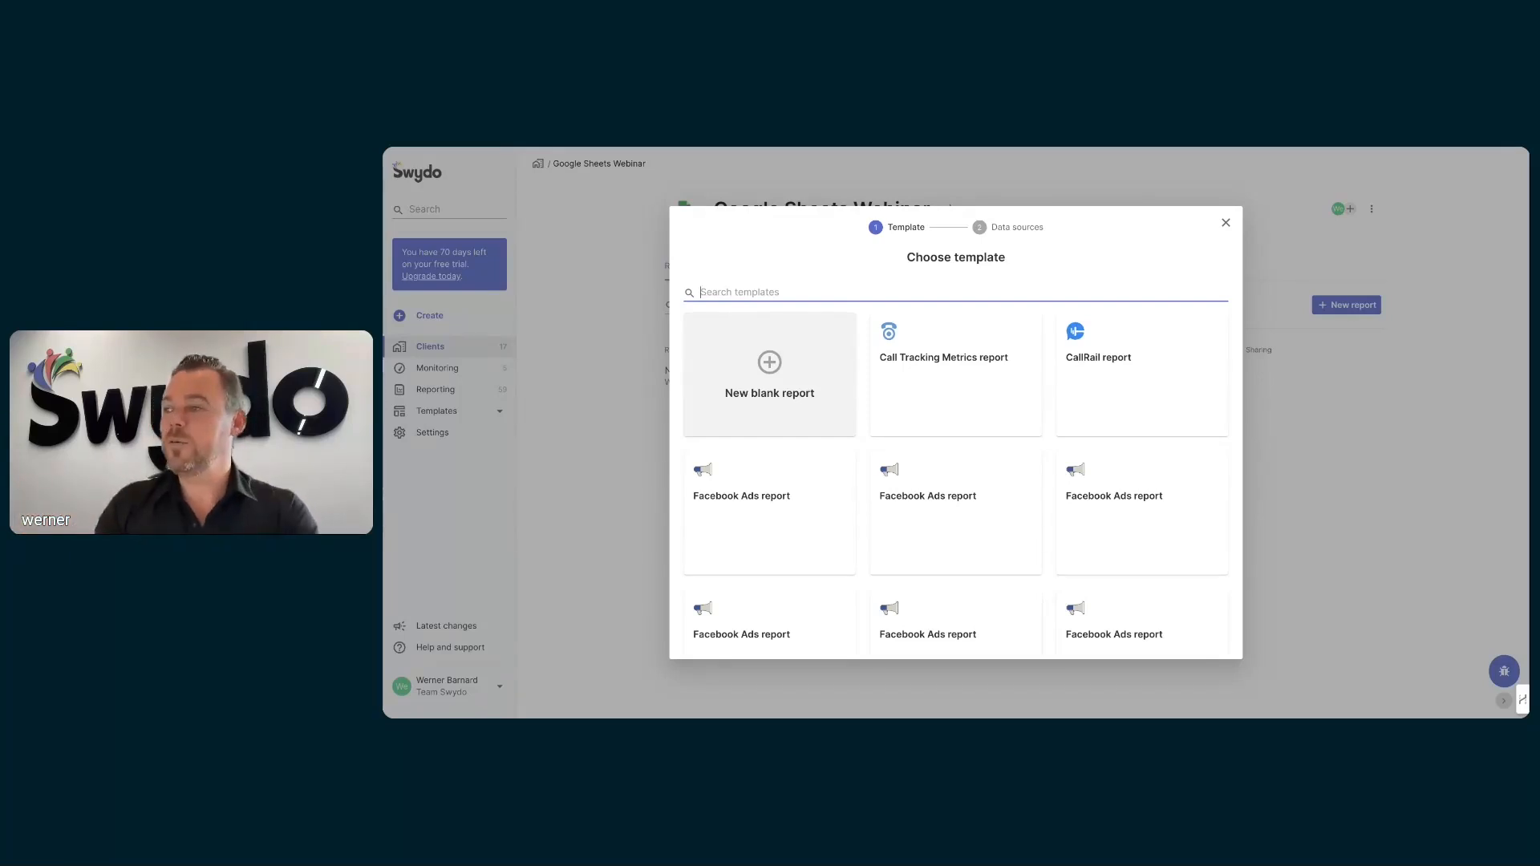
{"action": "left_click", "coordinate": [769, 377]}
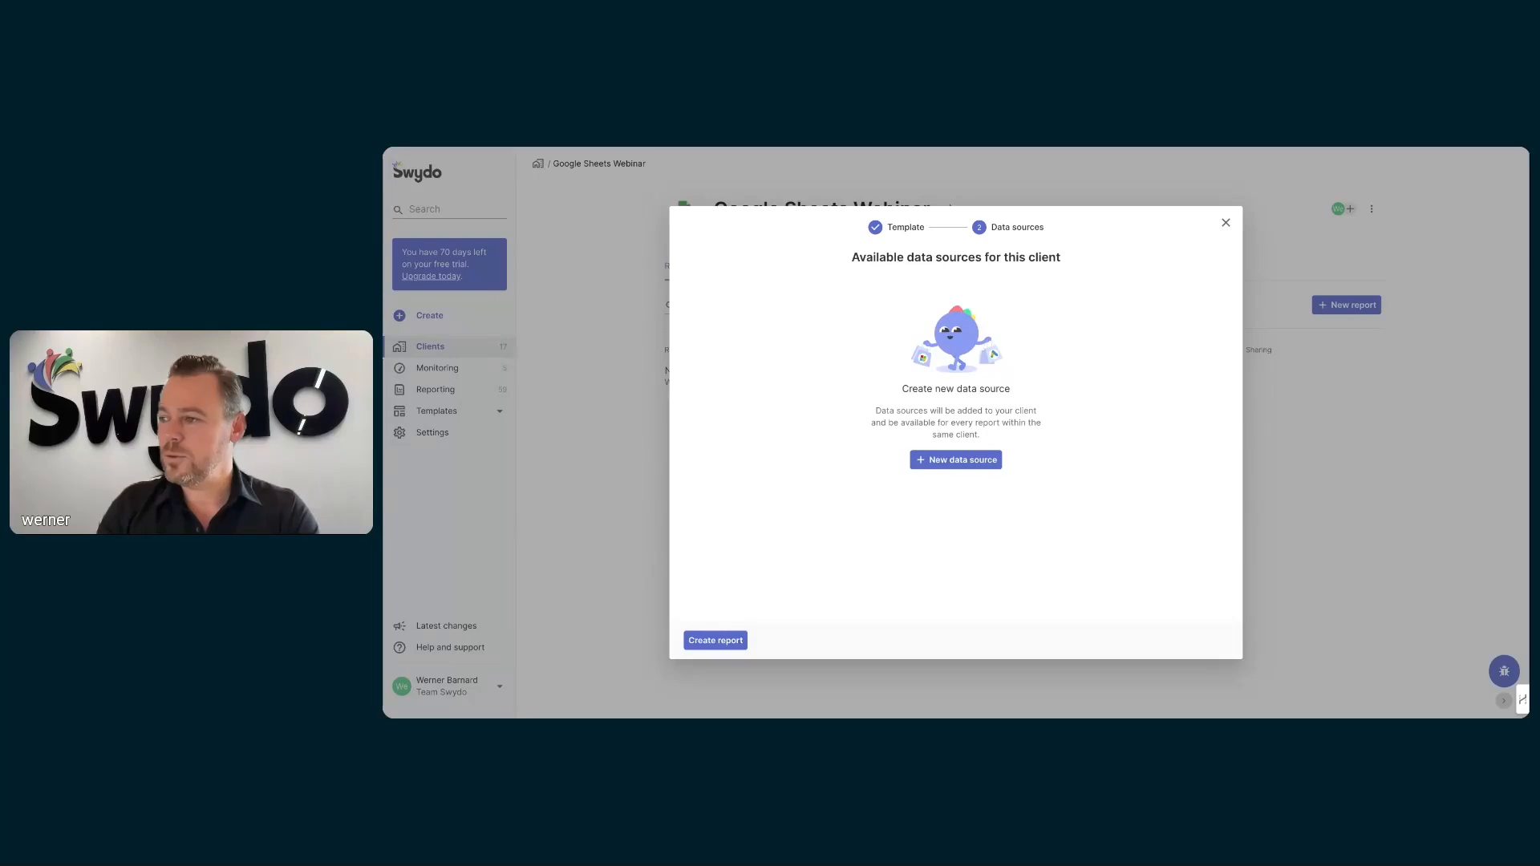
{"action": "left_click", "coordinate": [708, 641]}
{"action": "scroll", "coordinate": [849, 540], "scroll_direction": "down", "scroll_amount": 2}
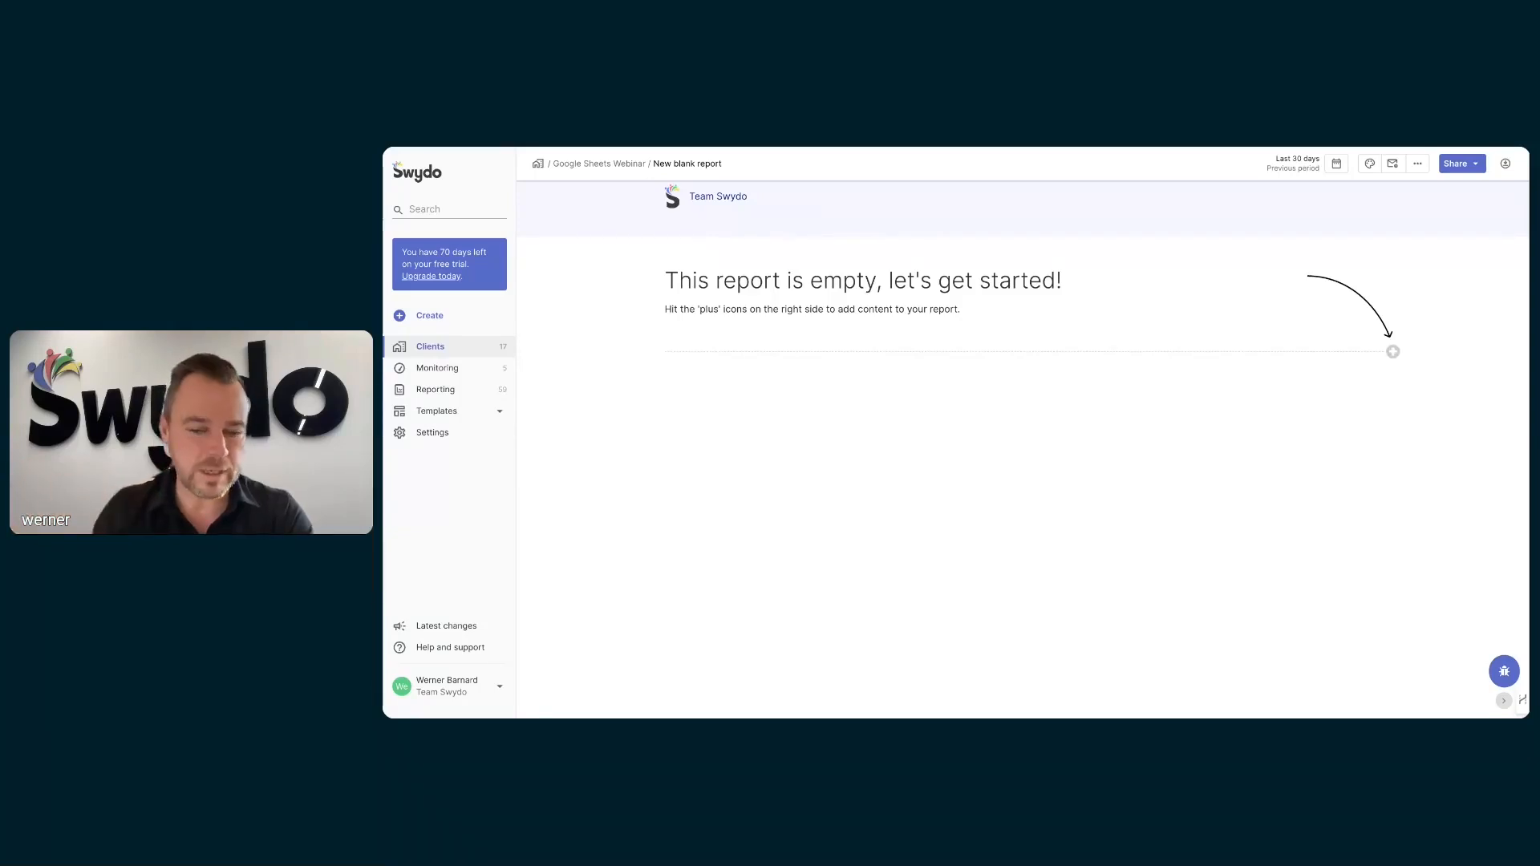
Switch to the Webinar spreadsheet in Google Sheets and examine how the data in Sheet1, Sheet2 and Sheet3 is laid out
{"action": "left_click", "coordinate": [520, 147]}
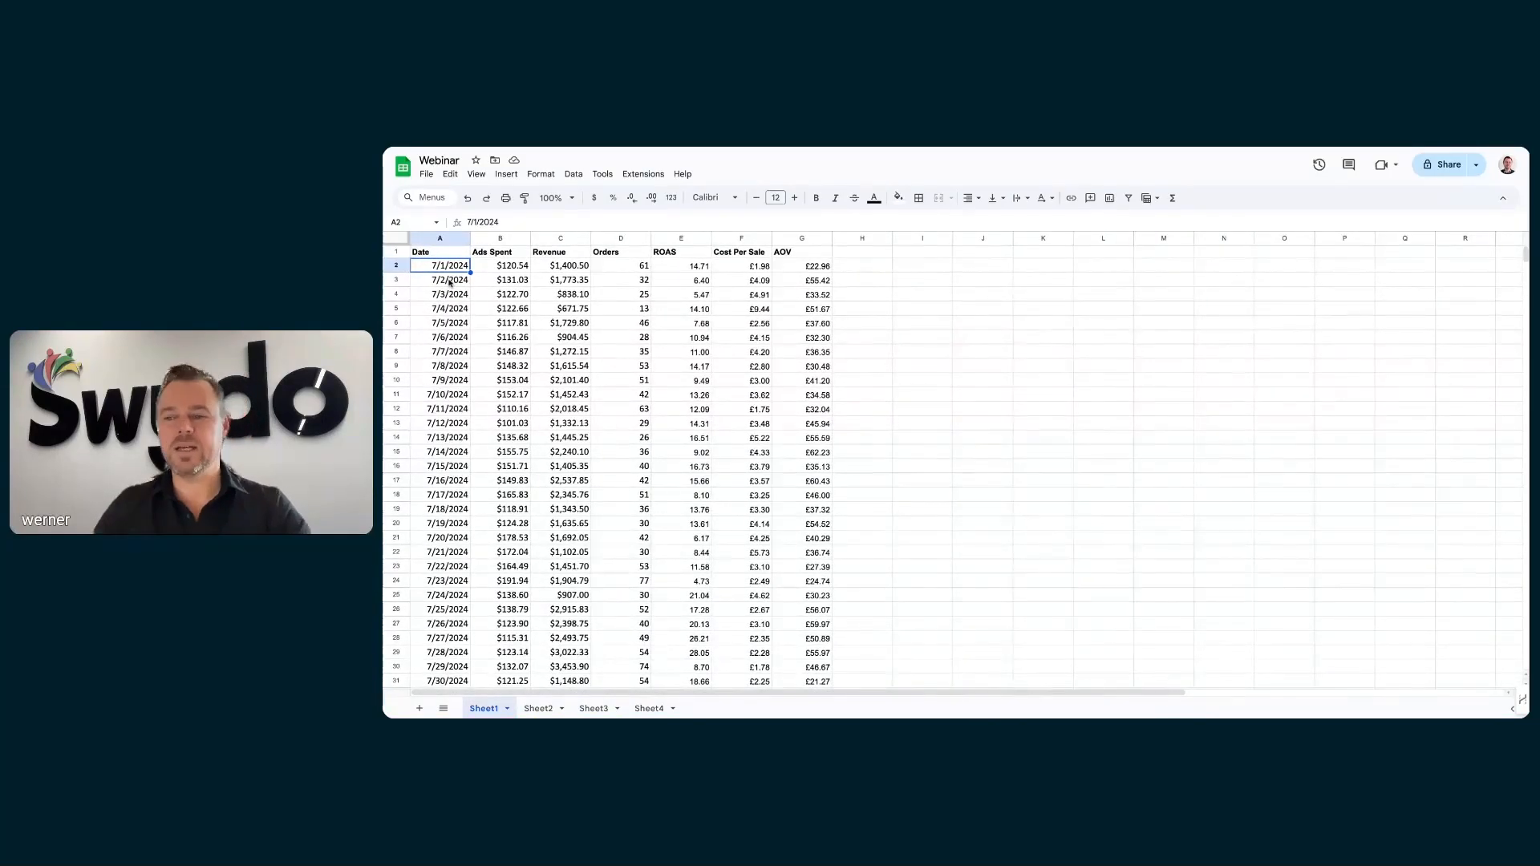
{"action": "scroll", "coordinate": [450, 295], "scroll_direction": "down", "scroll_amount": 6}
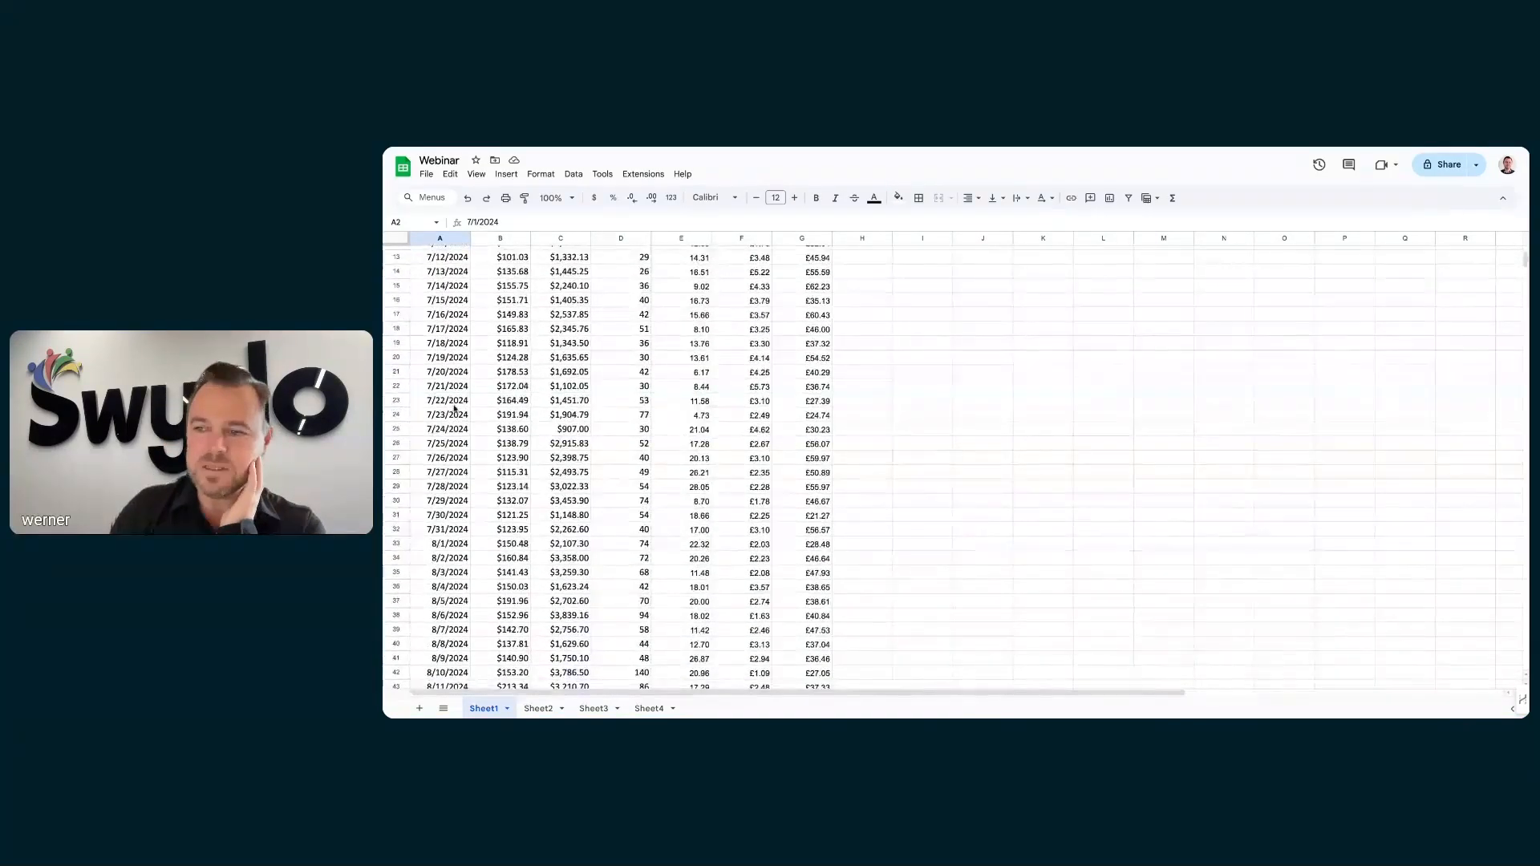
{"action": "scroll", "coordinate": [453, 409], "scroll_direction": "down", "scroll_amount": 14}
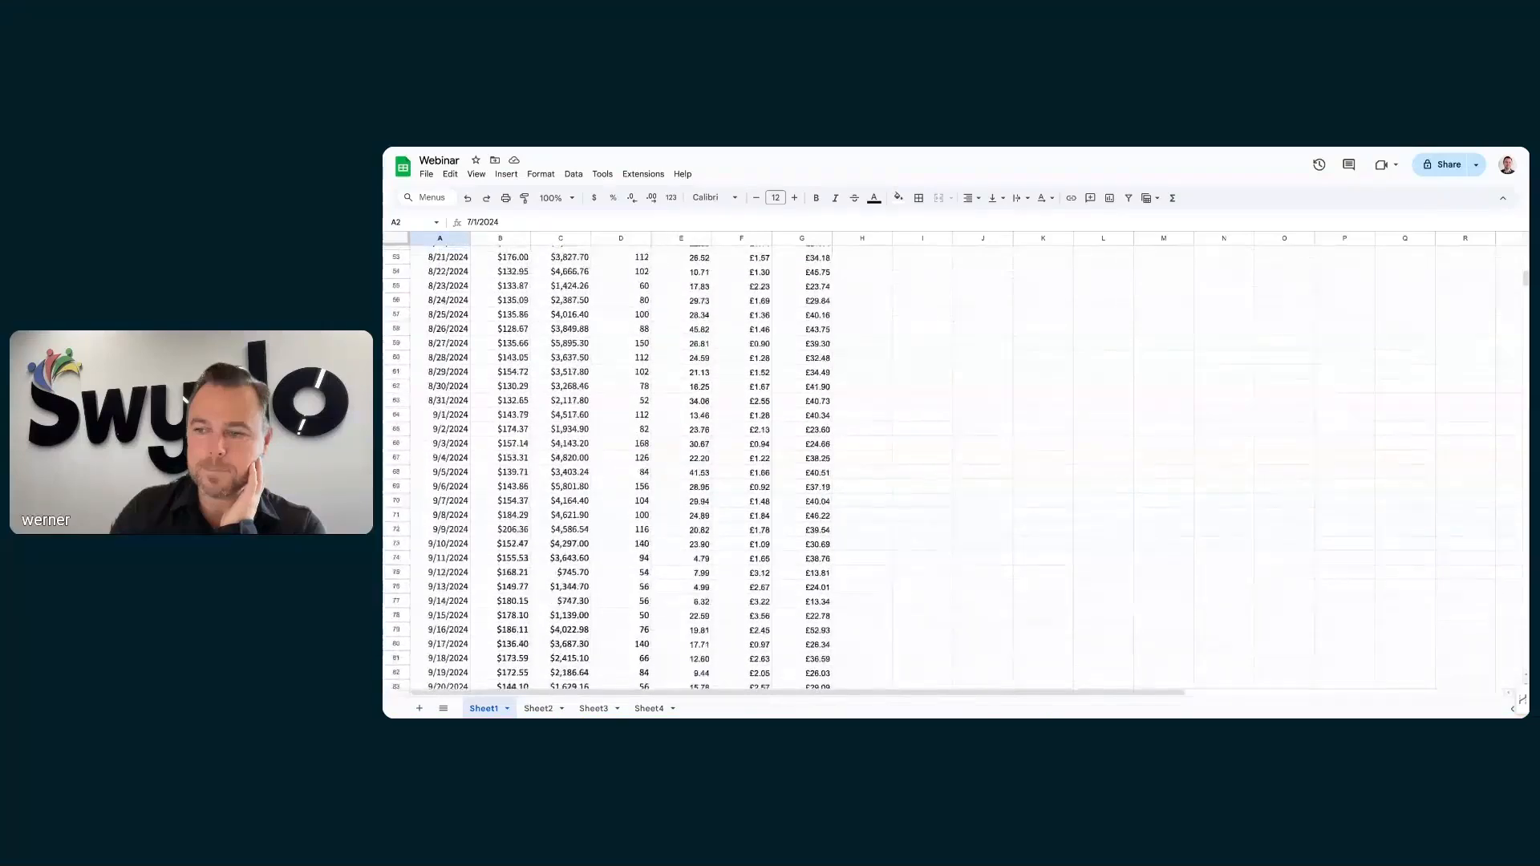
{"action": "scroll", "coordinate": [610, 466], "scroll_direction": "up", "scroll_amount": 18}
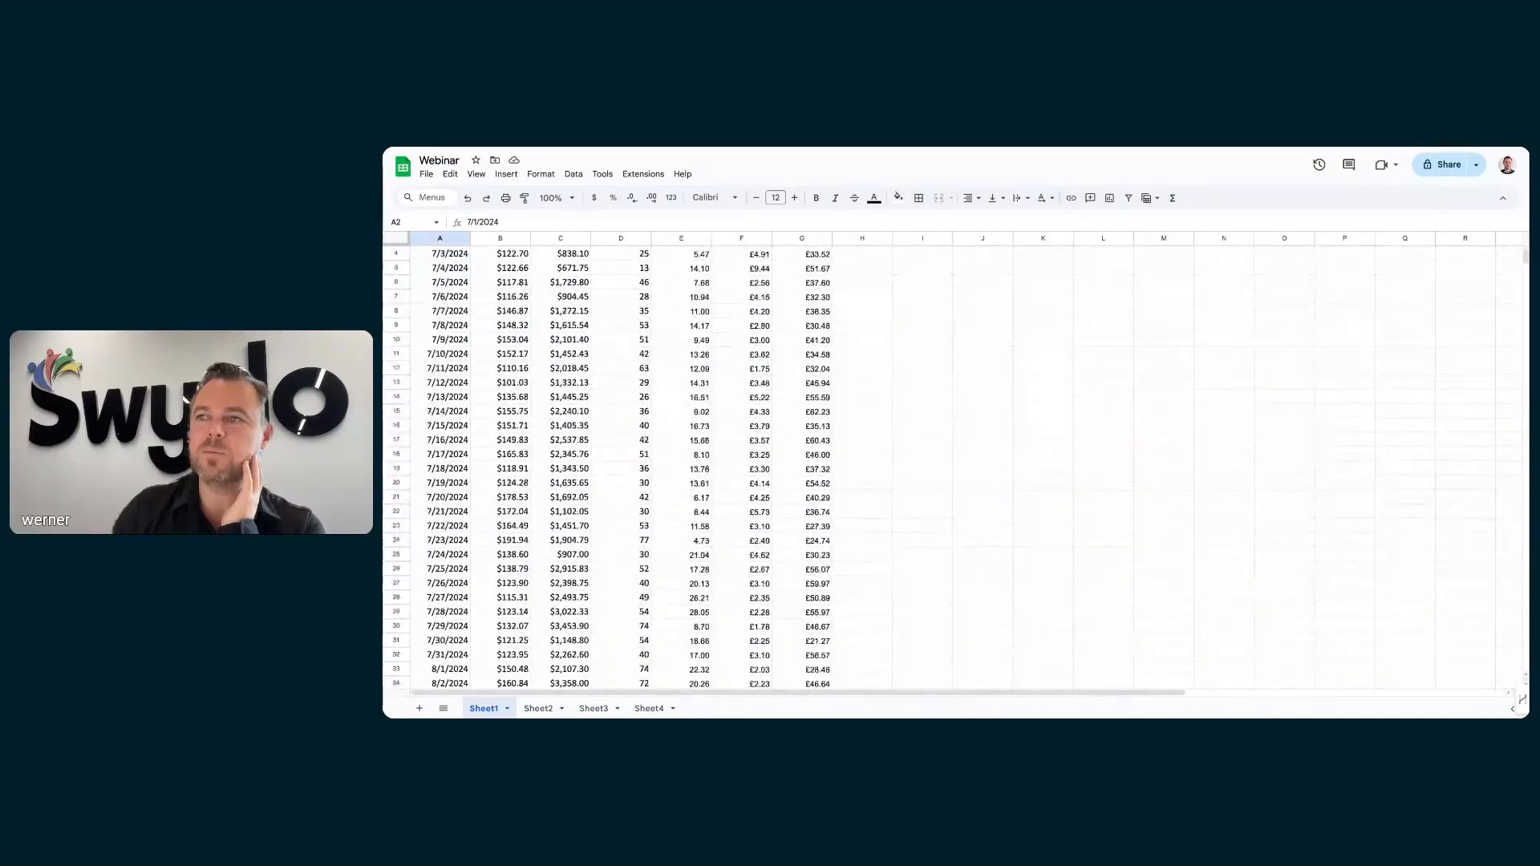
{"action": "scroll", "coordinate": [546, 259], "scroll_direction": "up", "scroll_amount": 1}
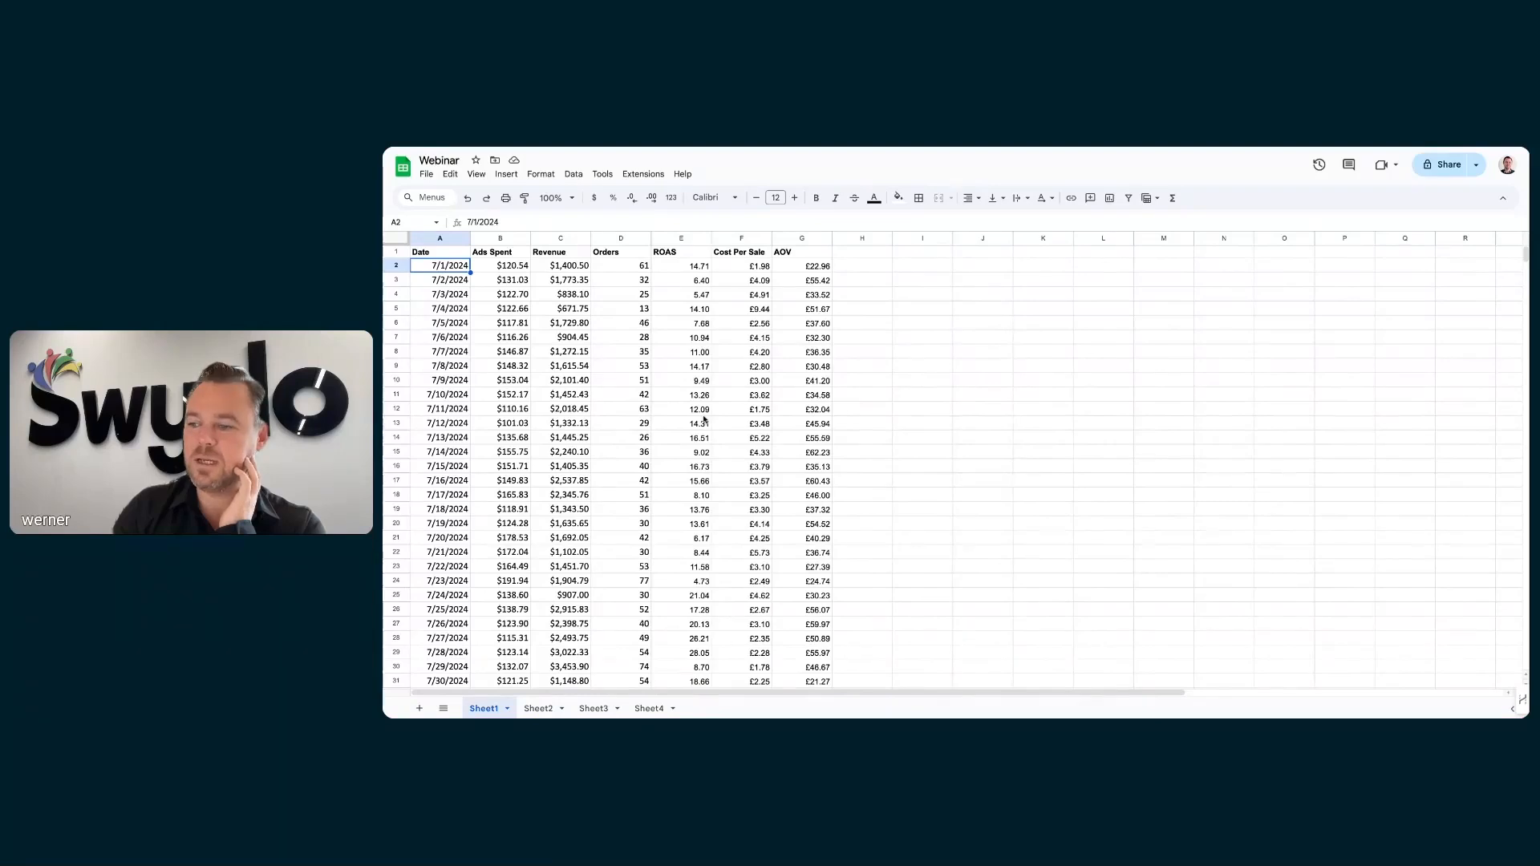
{"action": "left_click", "coordinate": [546, 710]}
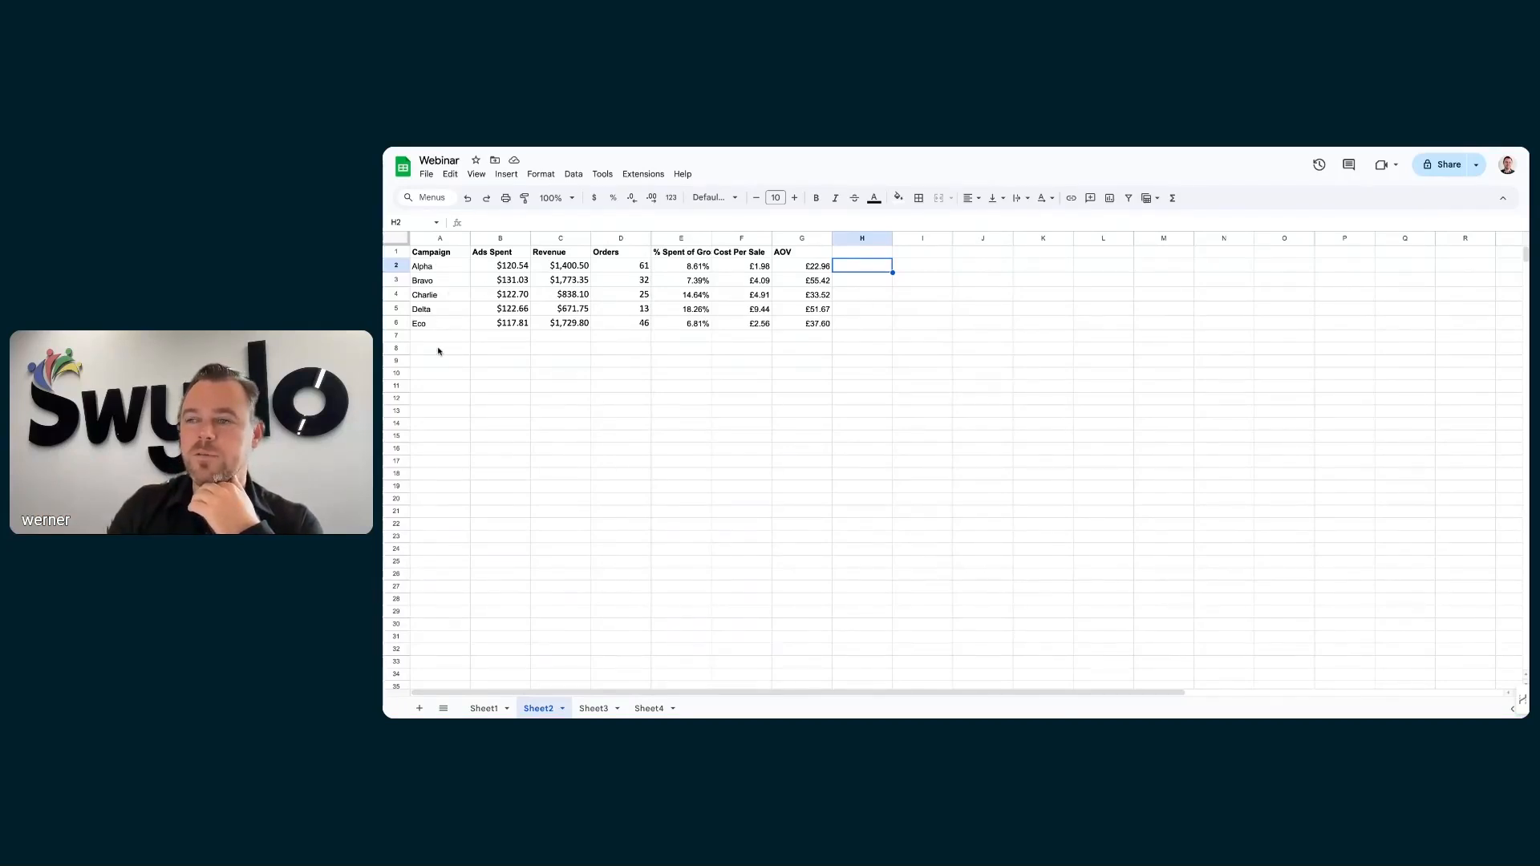
{"action": "left_click", "coordinate": [605, 711]}
{"action": "left_click", "coordinate": [702, 580]}
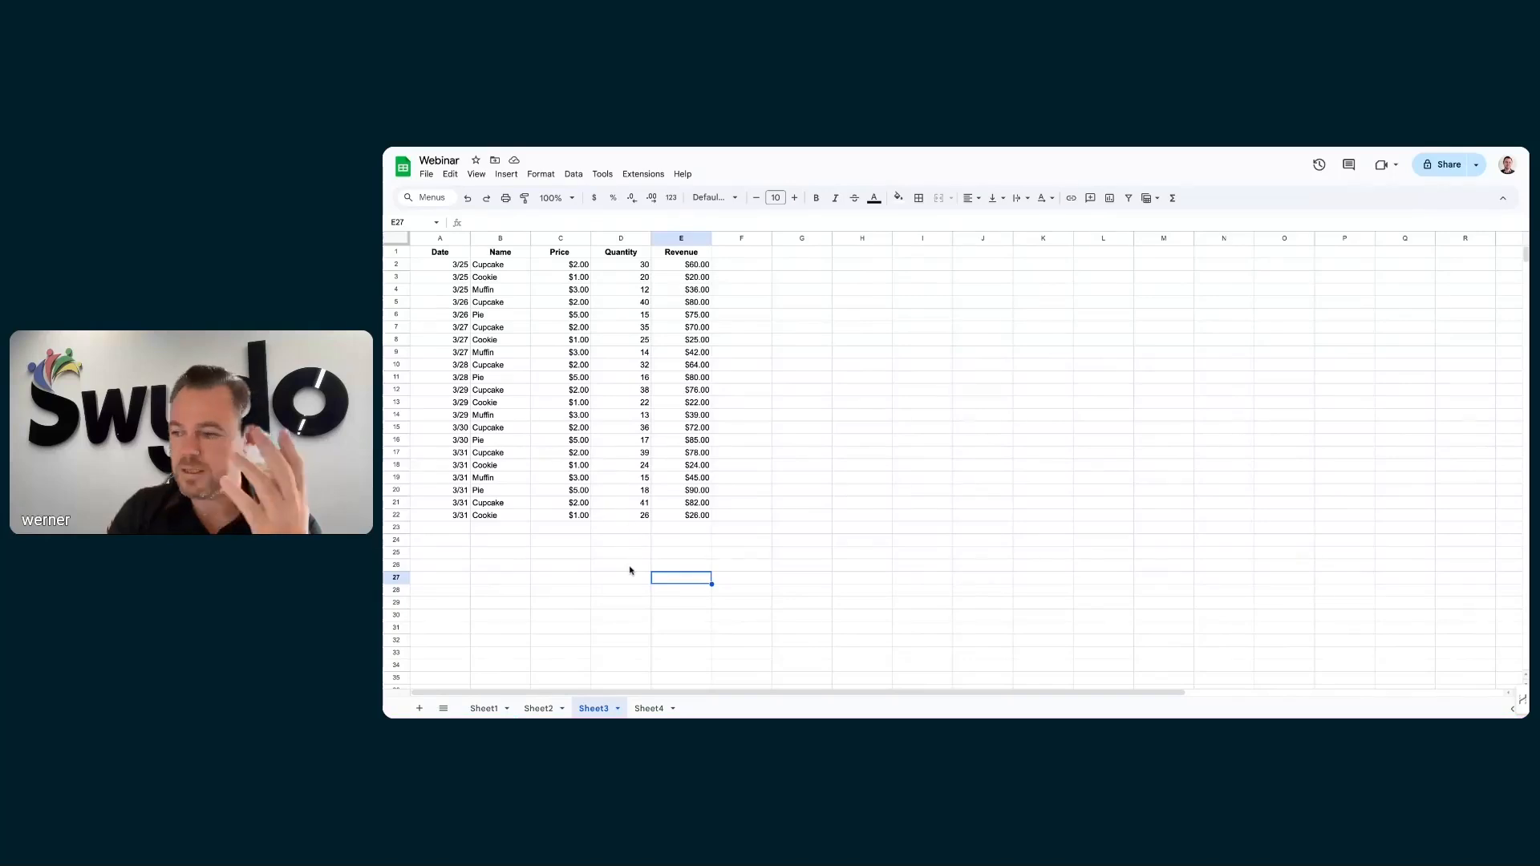
Delete the "Total Sales vs. Month" chart from Sheet4
{"action": "left_click", "coordinate": [650, 709]}
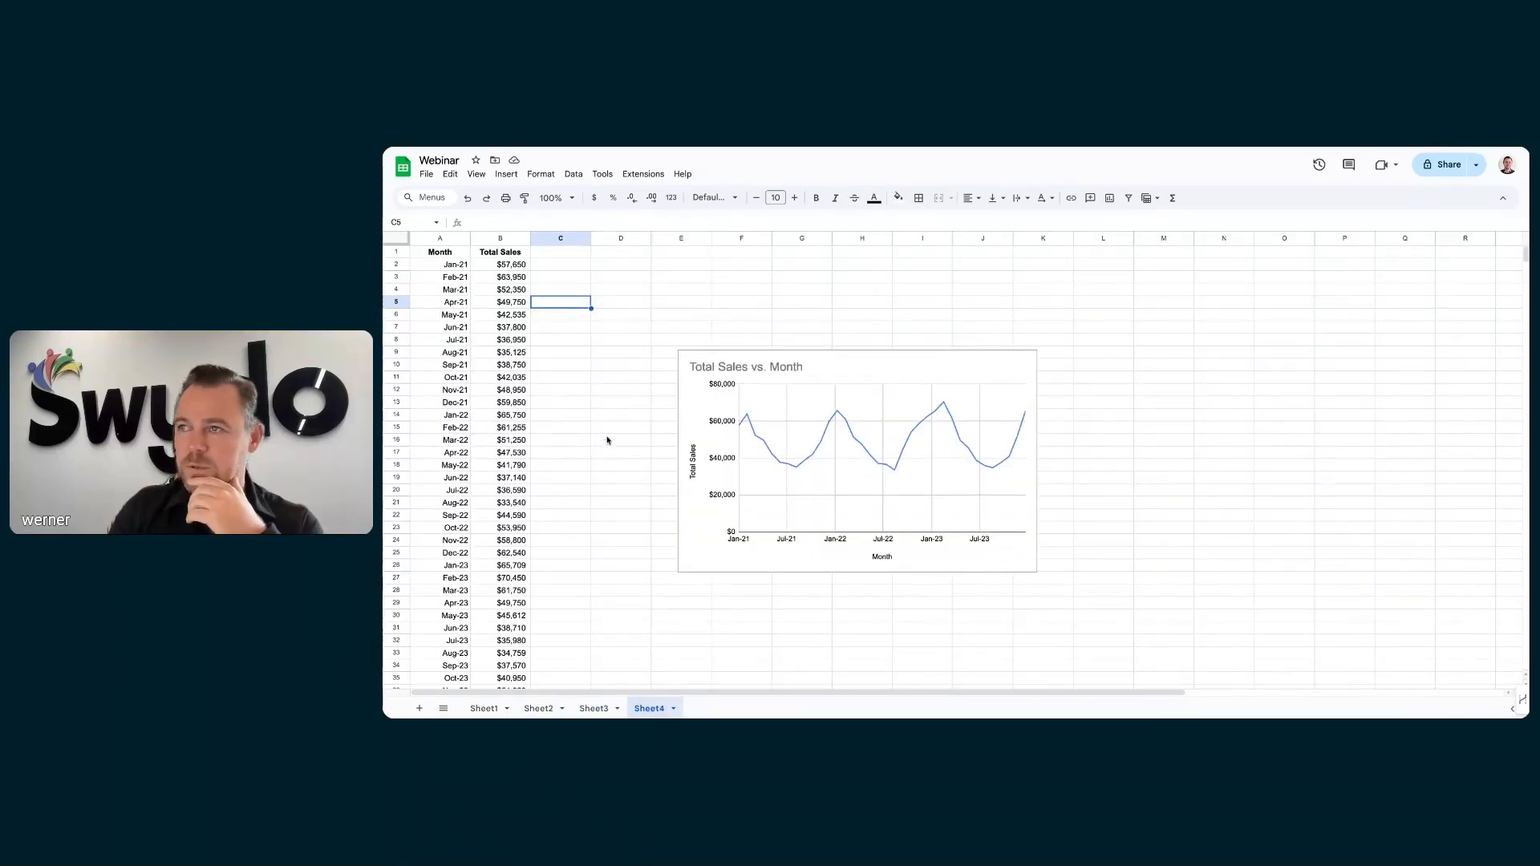
{"action": "left_click", "coordinate": [1003, 371]}
{"action": "left_click", "coordinate": [1028, 360]}
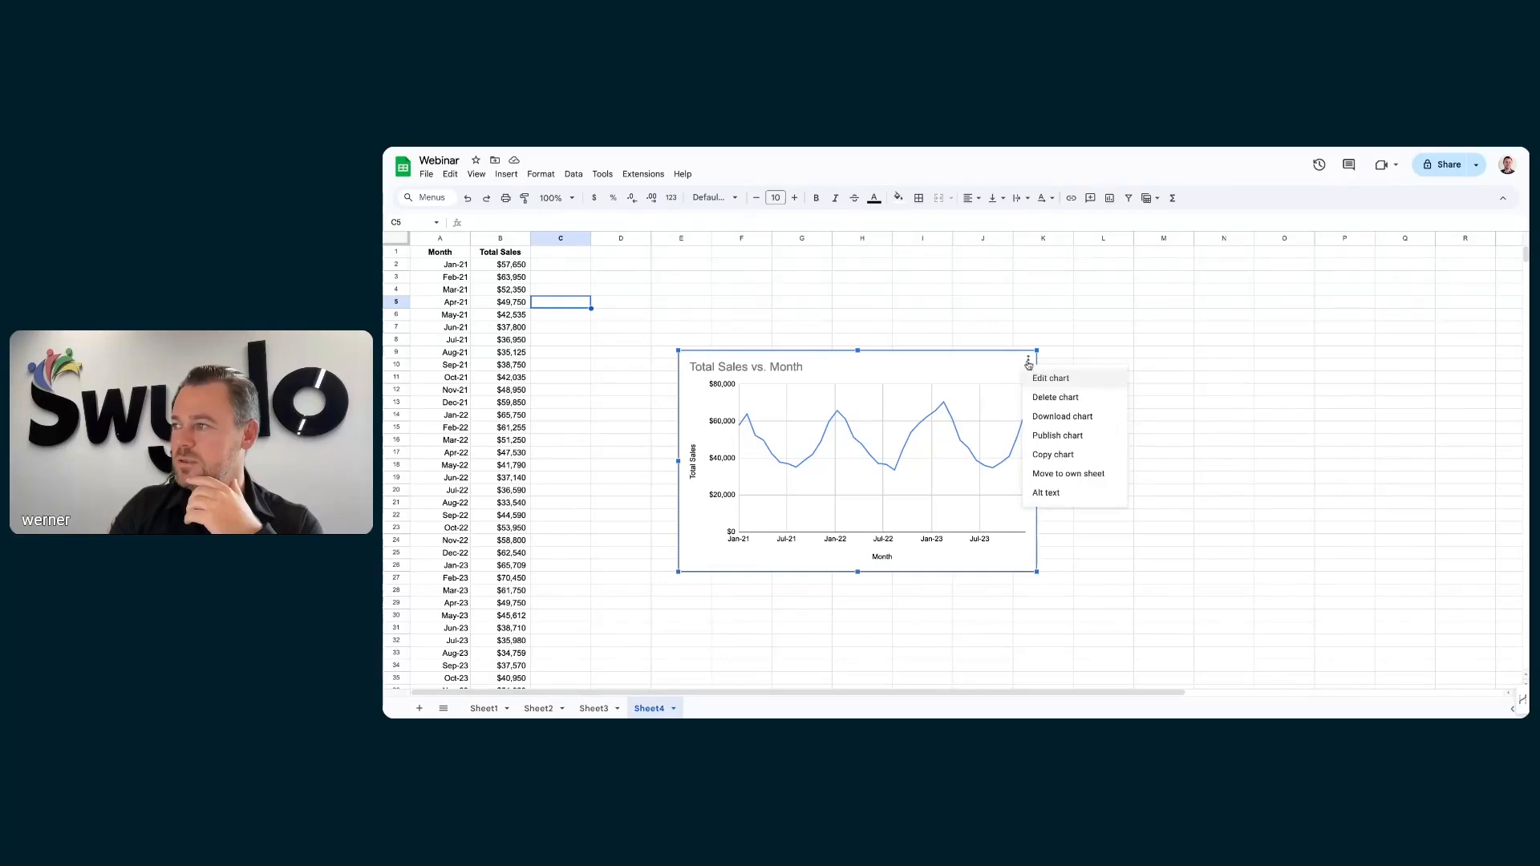
{"action": "left_click", "coordinate": [1058, 400]}
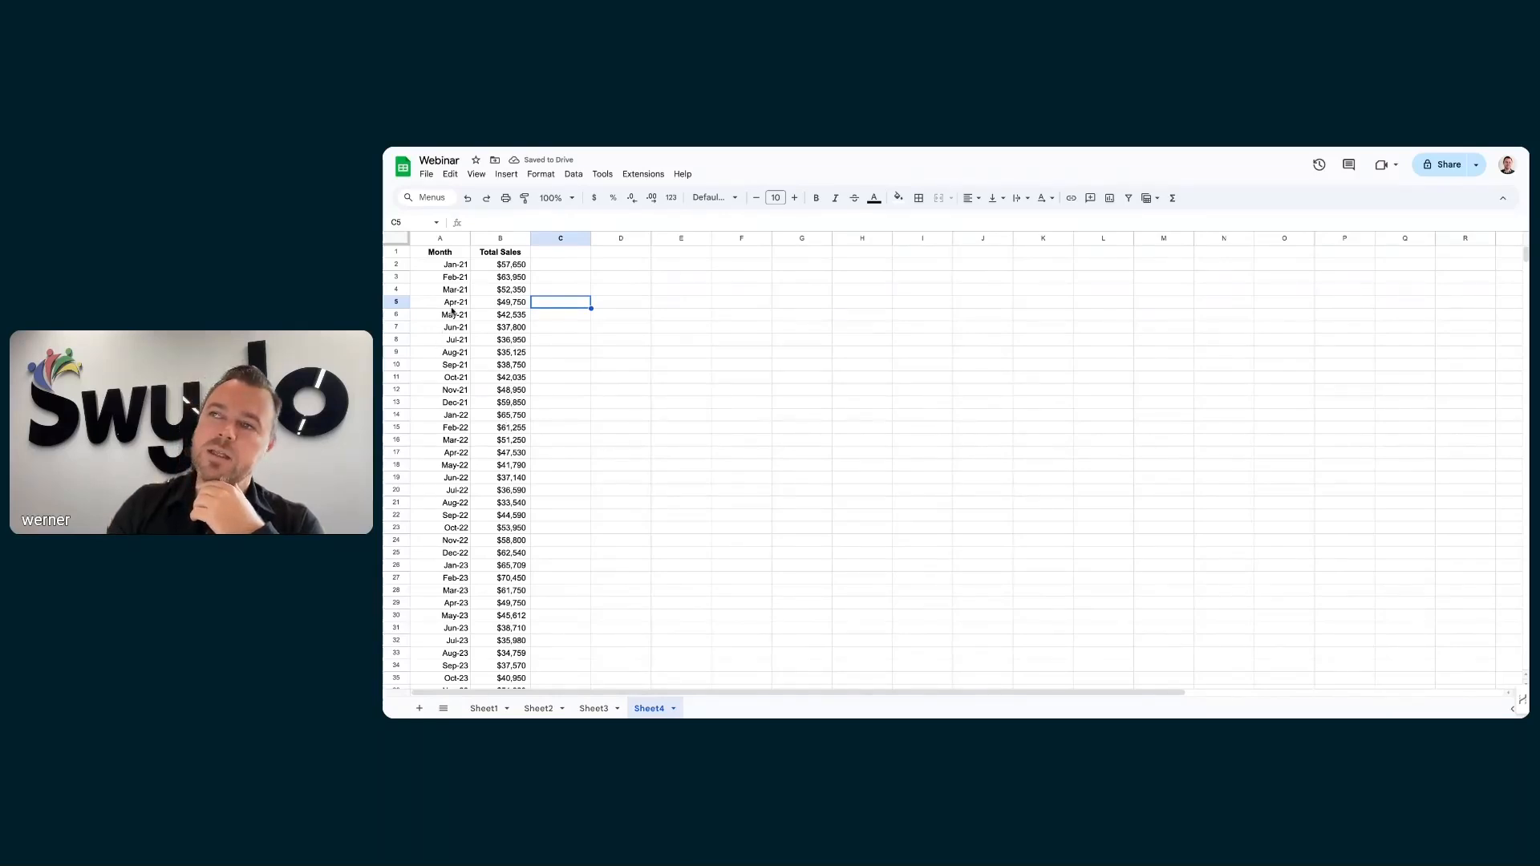
Check the underlying date values in Sheet4's Month column and compare them with the Date column in Sheet1
{"action": "left_click", "coordinate": [430, 268]}
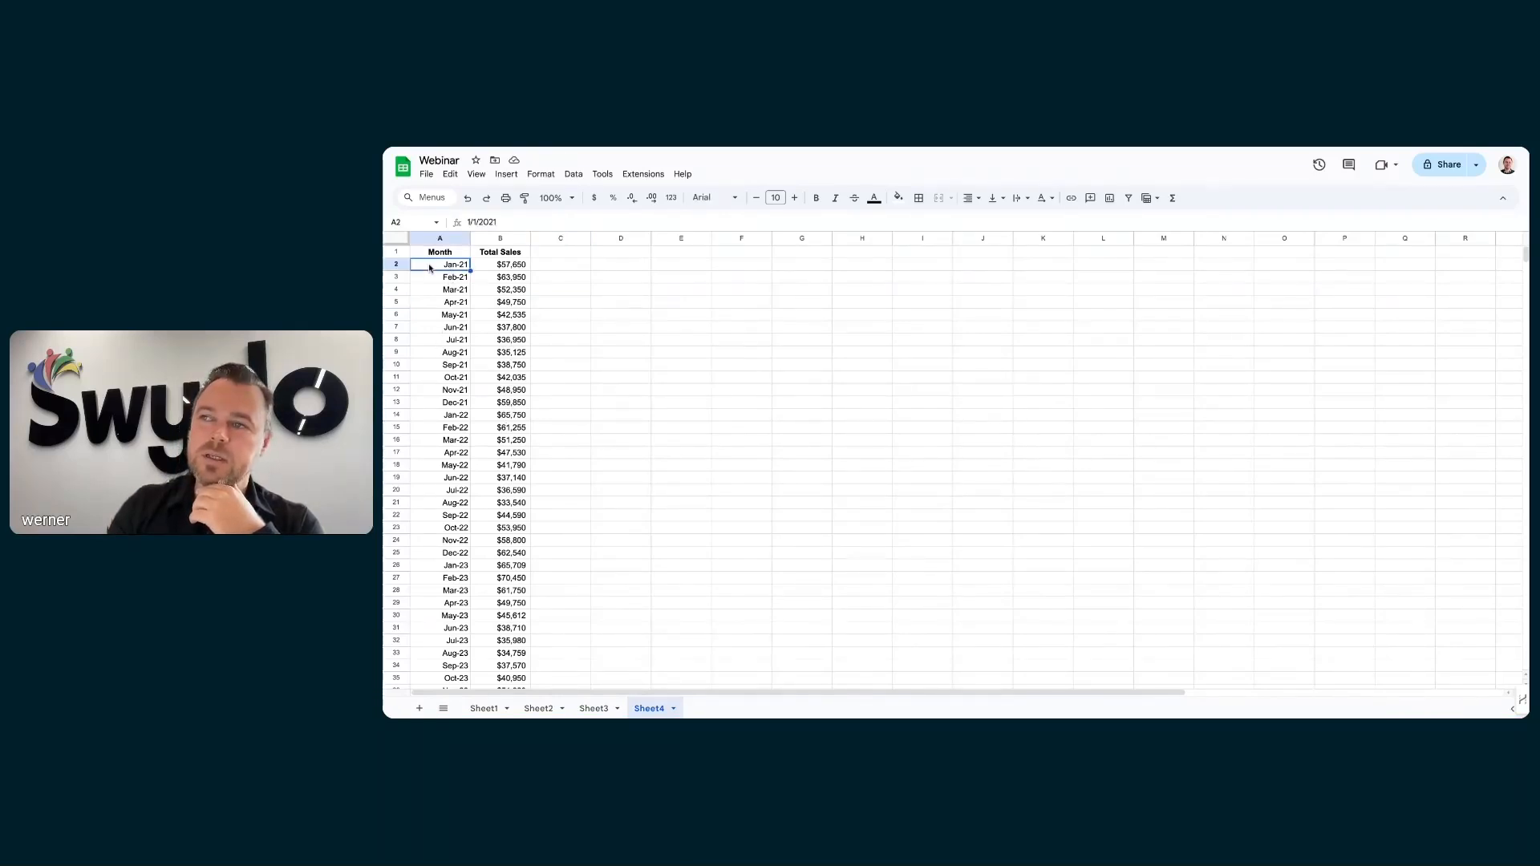
{"action": "left_click", "coordinate": [430, 278]}
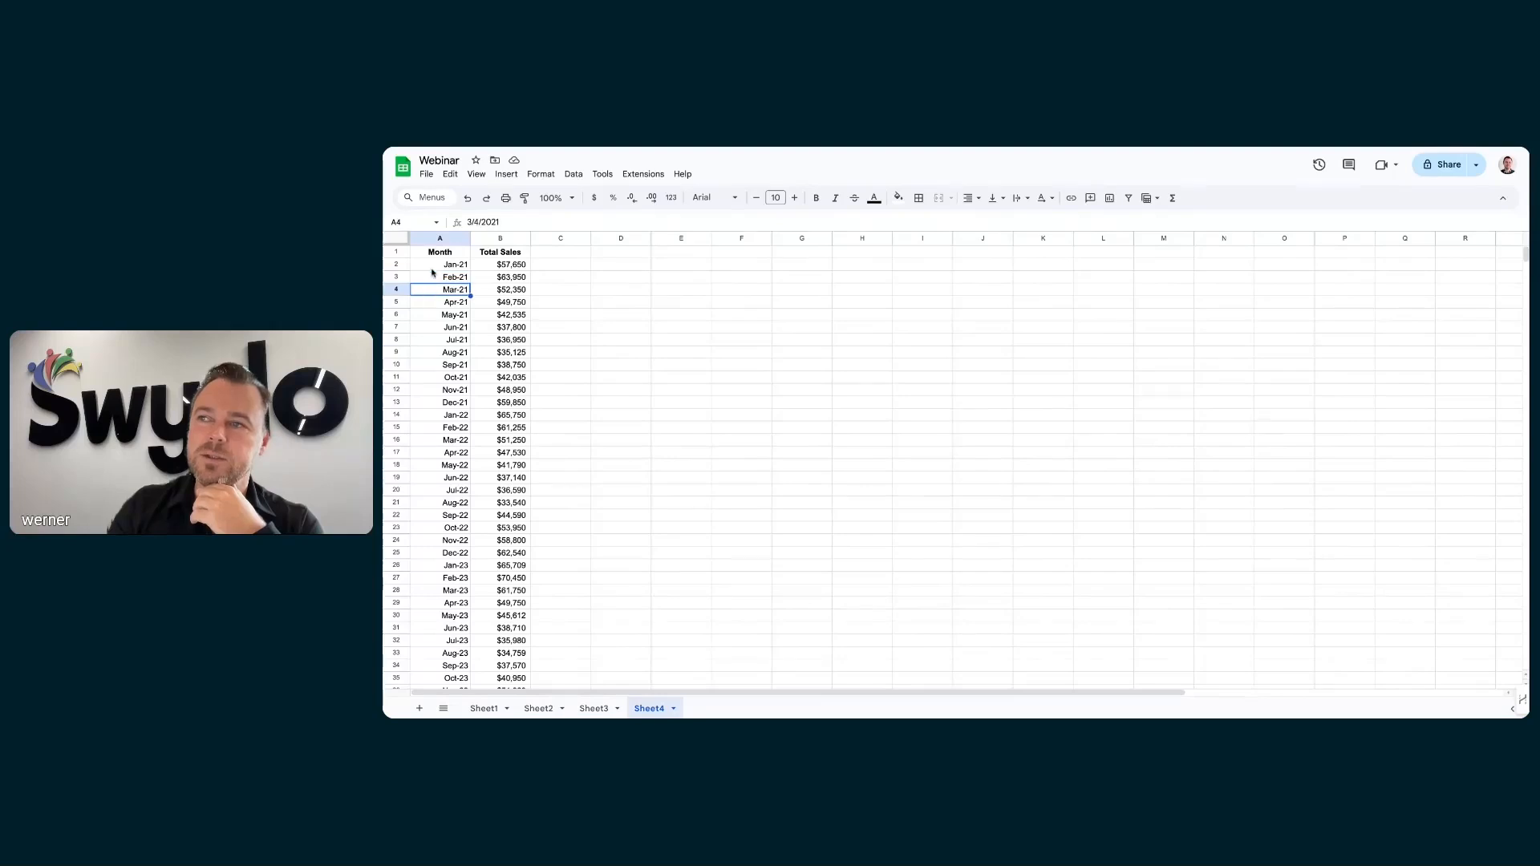
{"action": "left_click", "coordinate": [433, 266]}
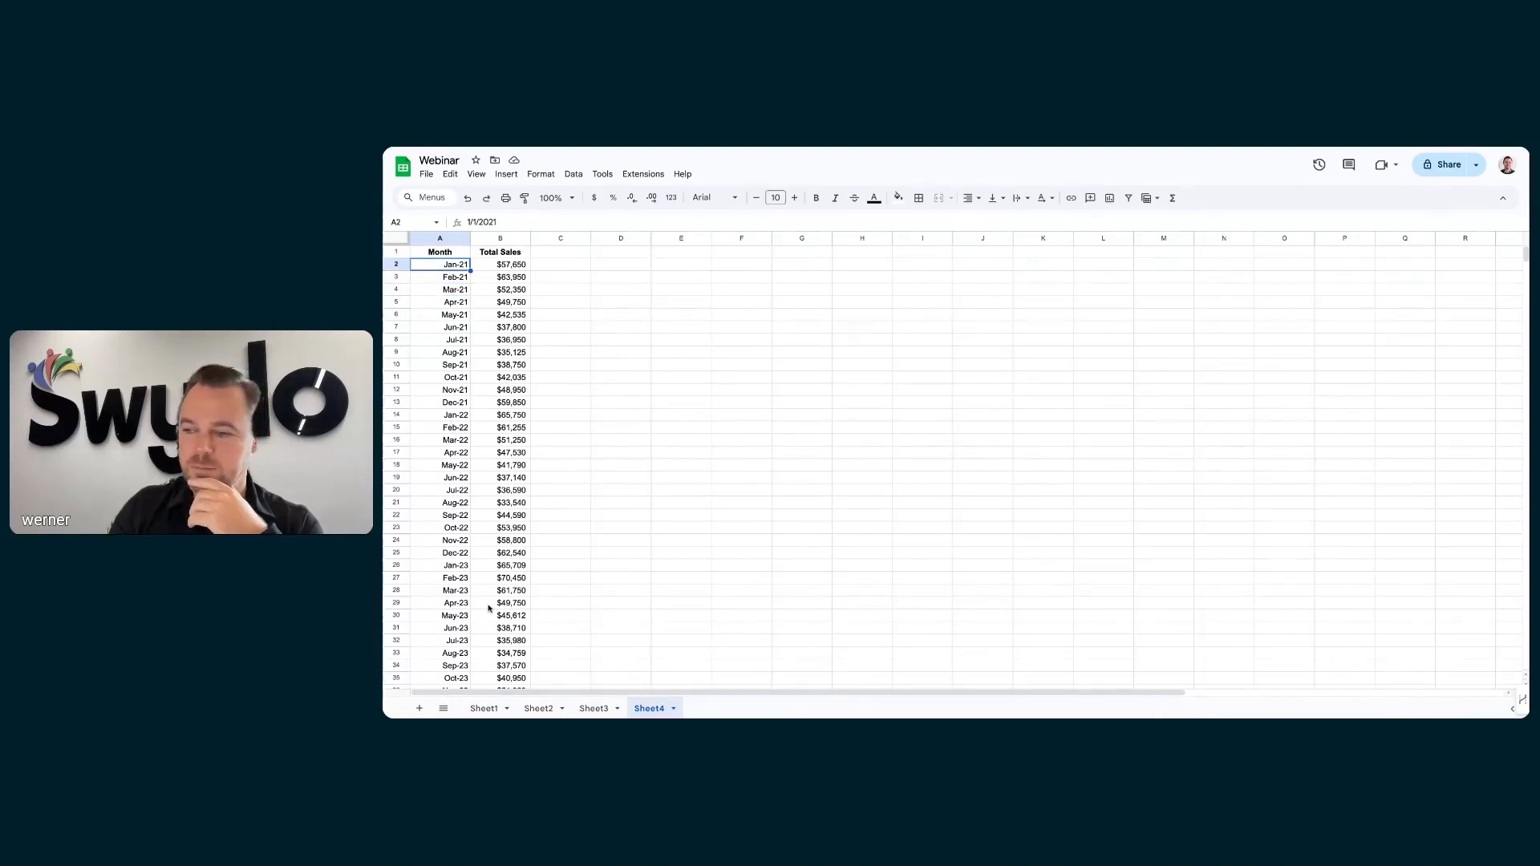
{"action": "left_click", "coordinate": [484, 709]}
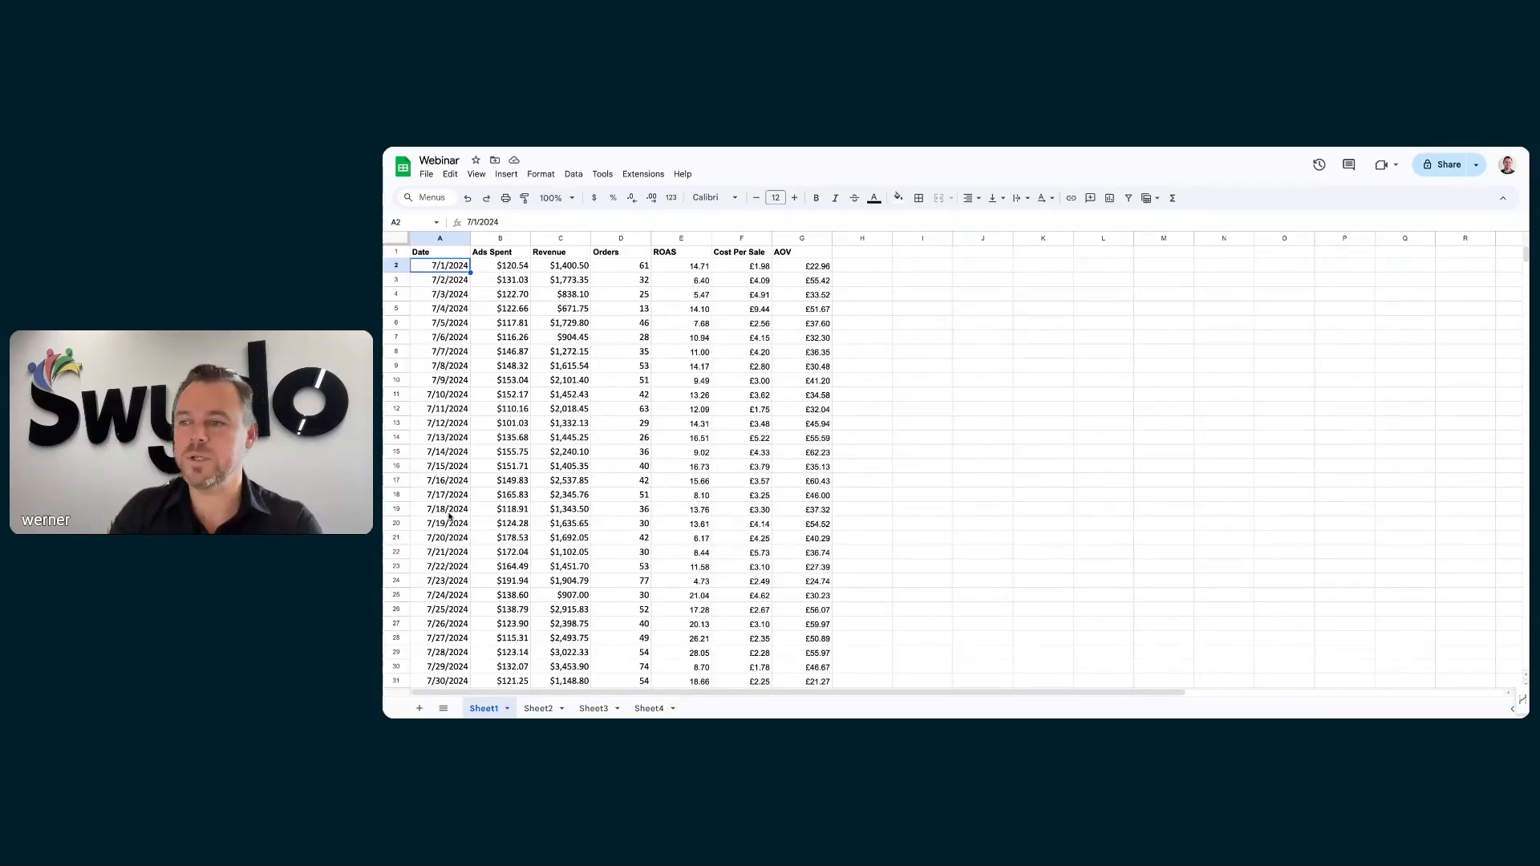
{"action": "left_click", "coordinate": [641, 704]}
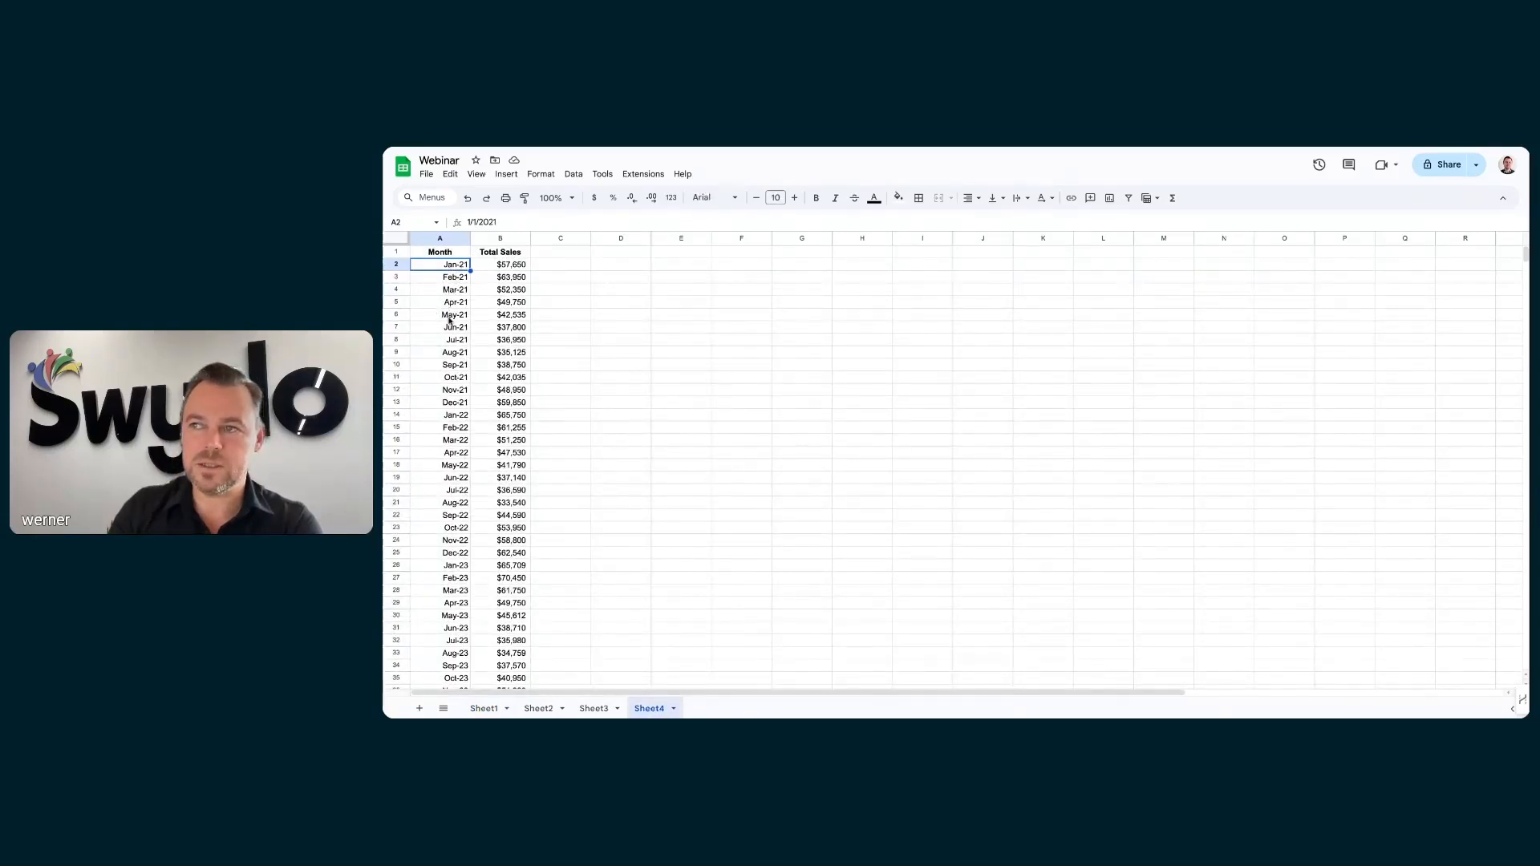
Insert a line chart of Total Sales by Month from the data in Sheet4
{"action": "left_click", "coordinate": [483, 708]}
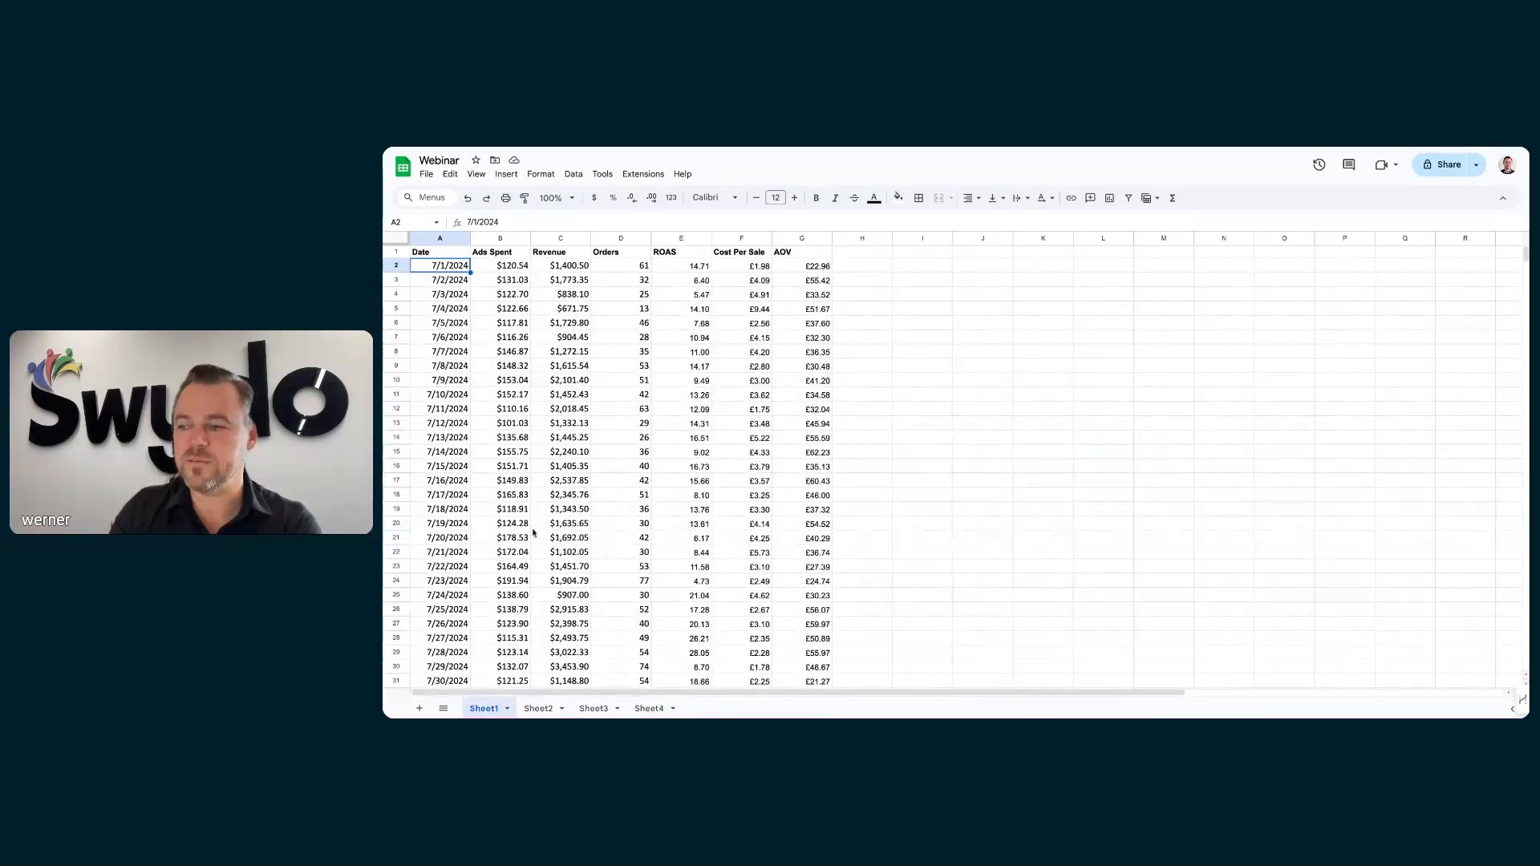
{"action": "left_click", "coordinate": [652, 708]}
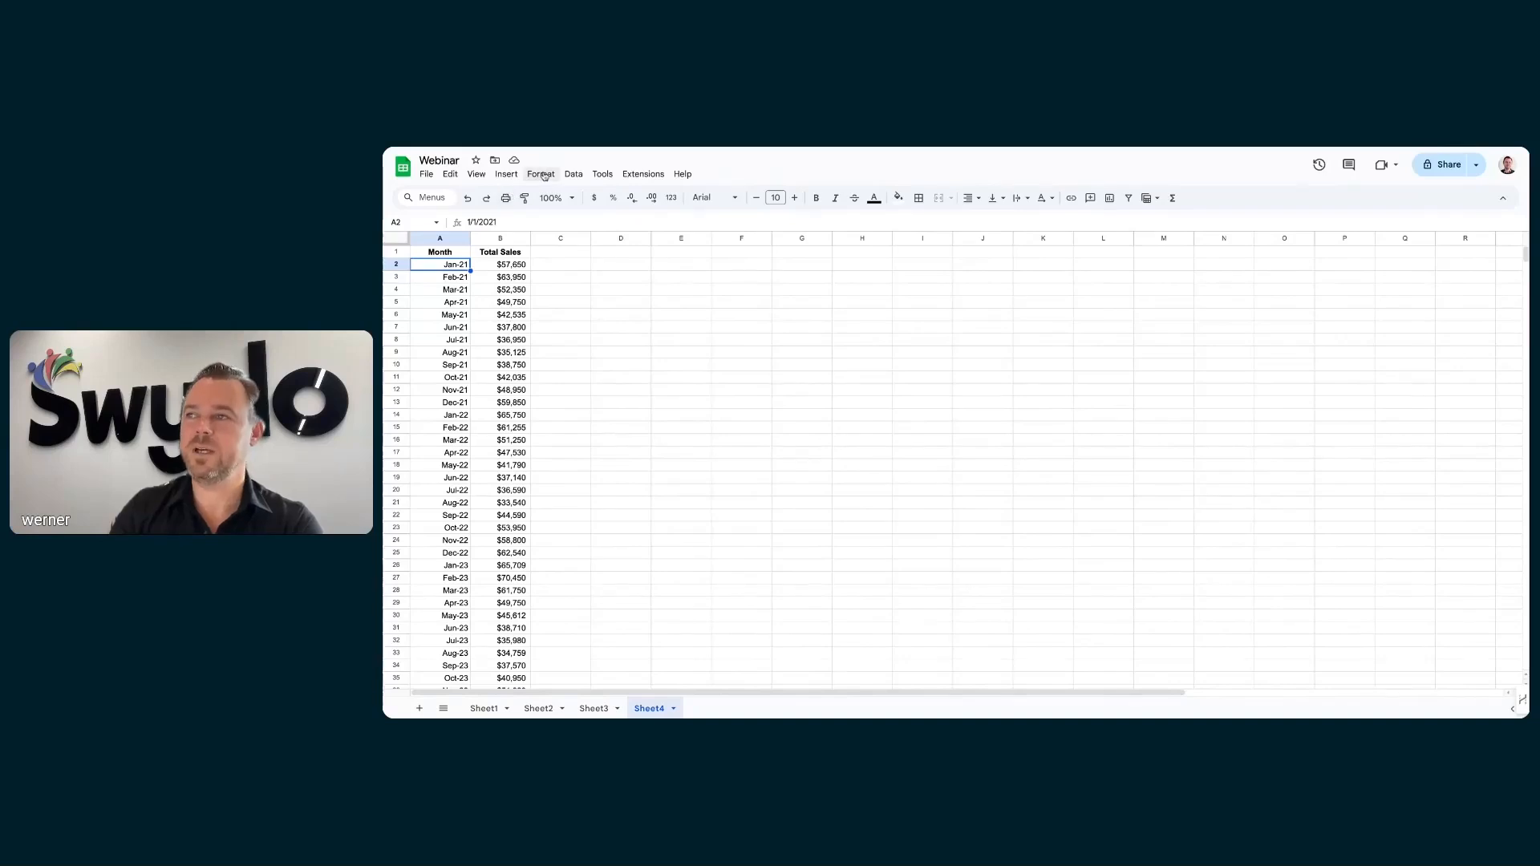
{"action": "left_click", "coordinate": [576, 176]}
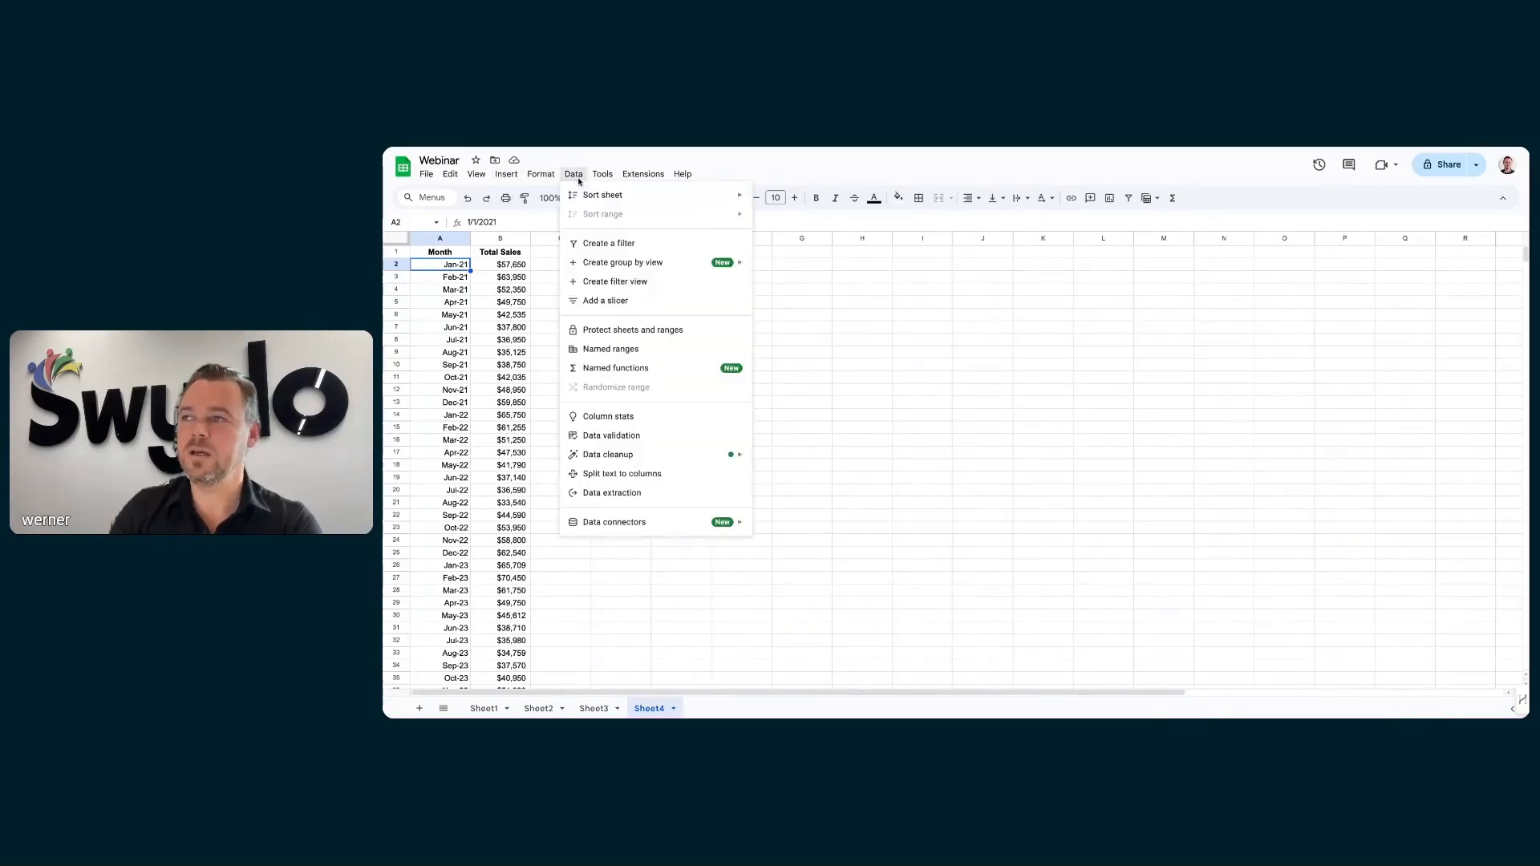
{"action": "mouse_move", "coordinate": [546, 178]}
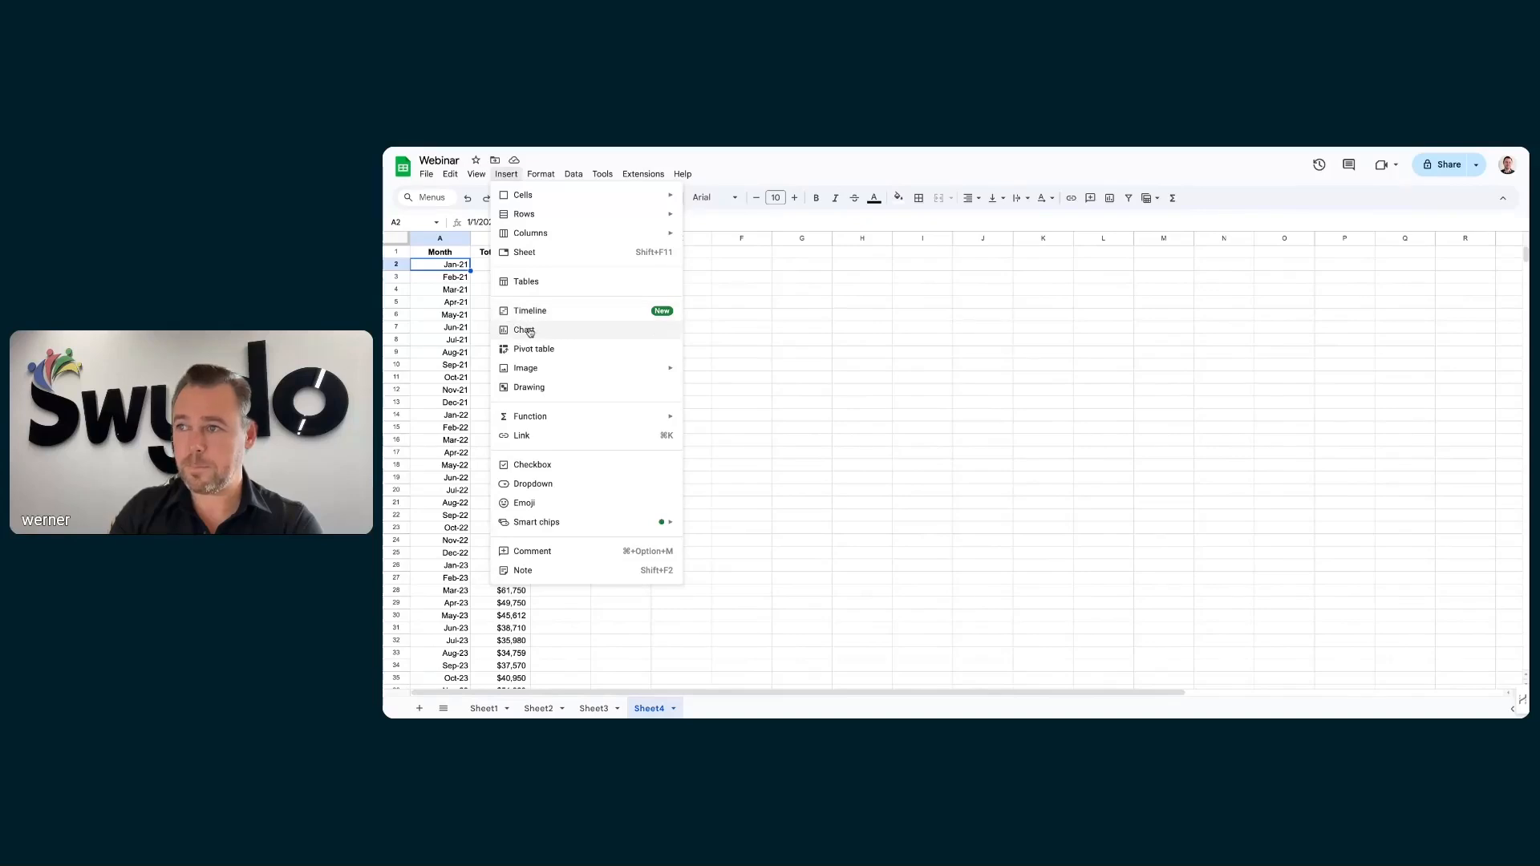
{"action": "left_click", "coordinate": [526, 331]}
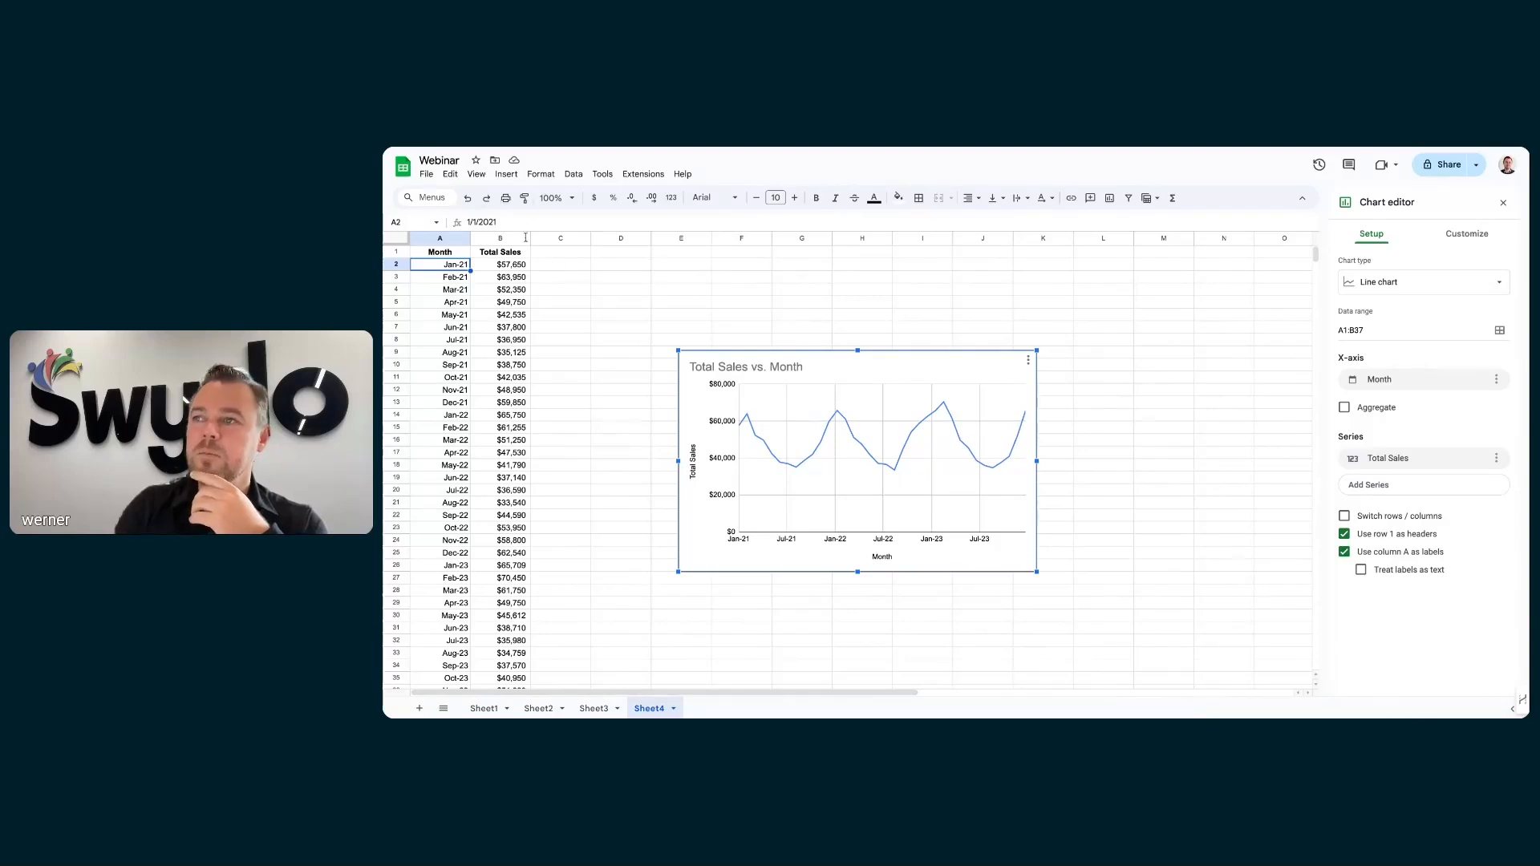
Apply the Date number format to the whole Date column in Sheet1
{"action": "left_click", "coordinate": [486, 708]}
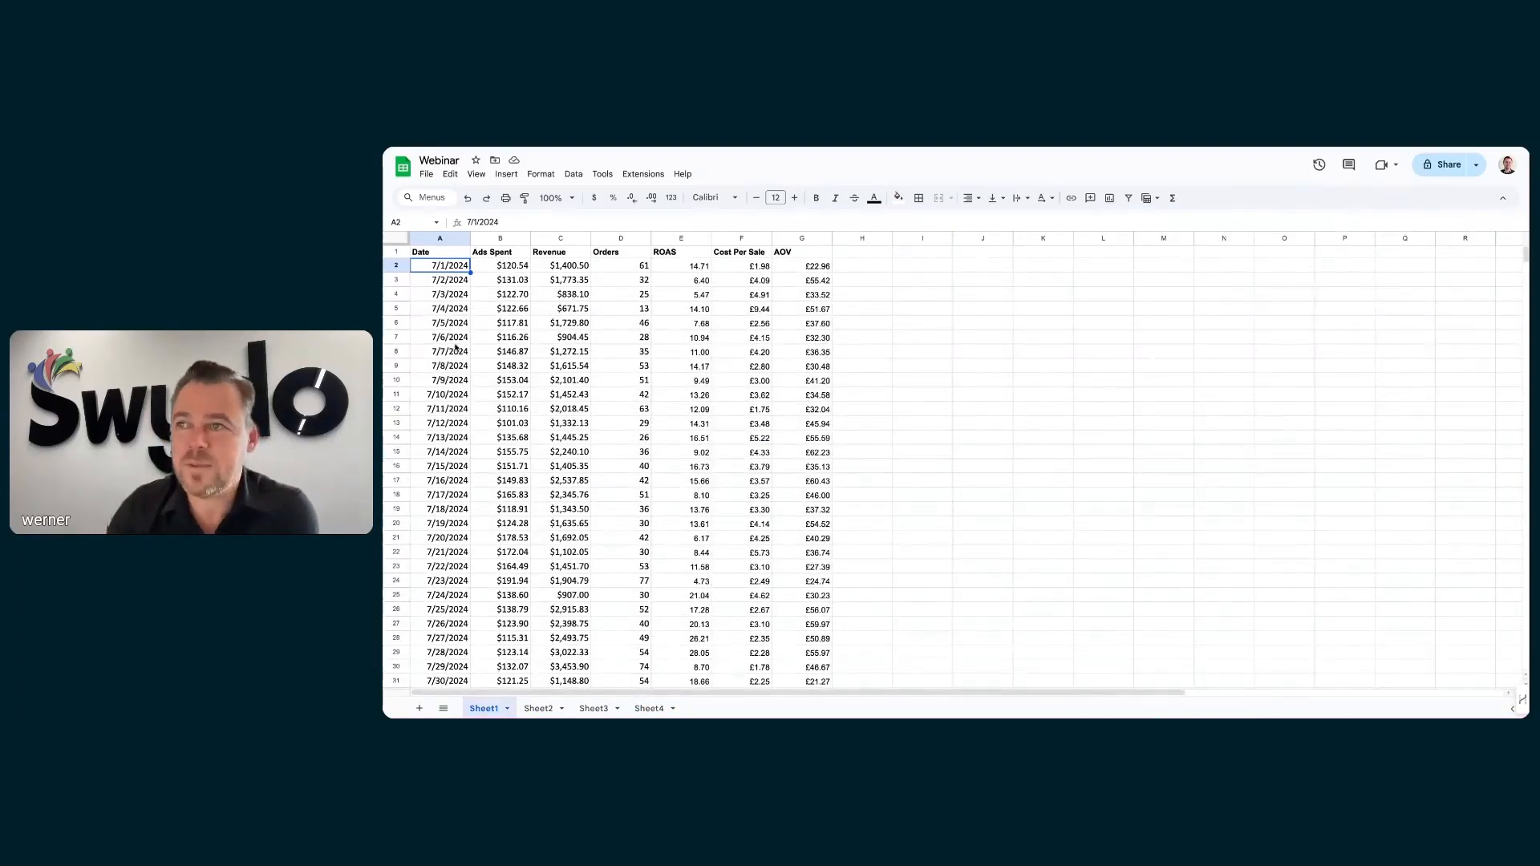
{"action": "left_click", "coordinate": [441, 239]}
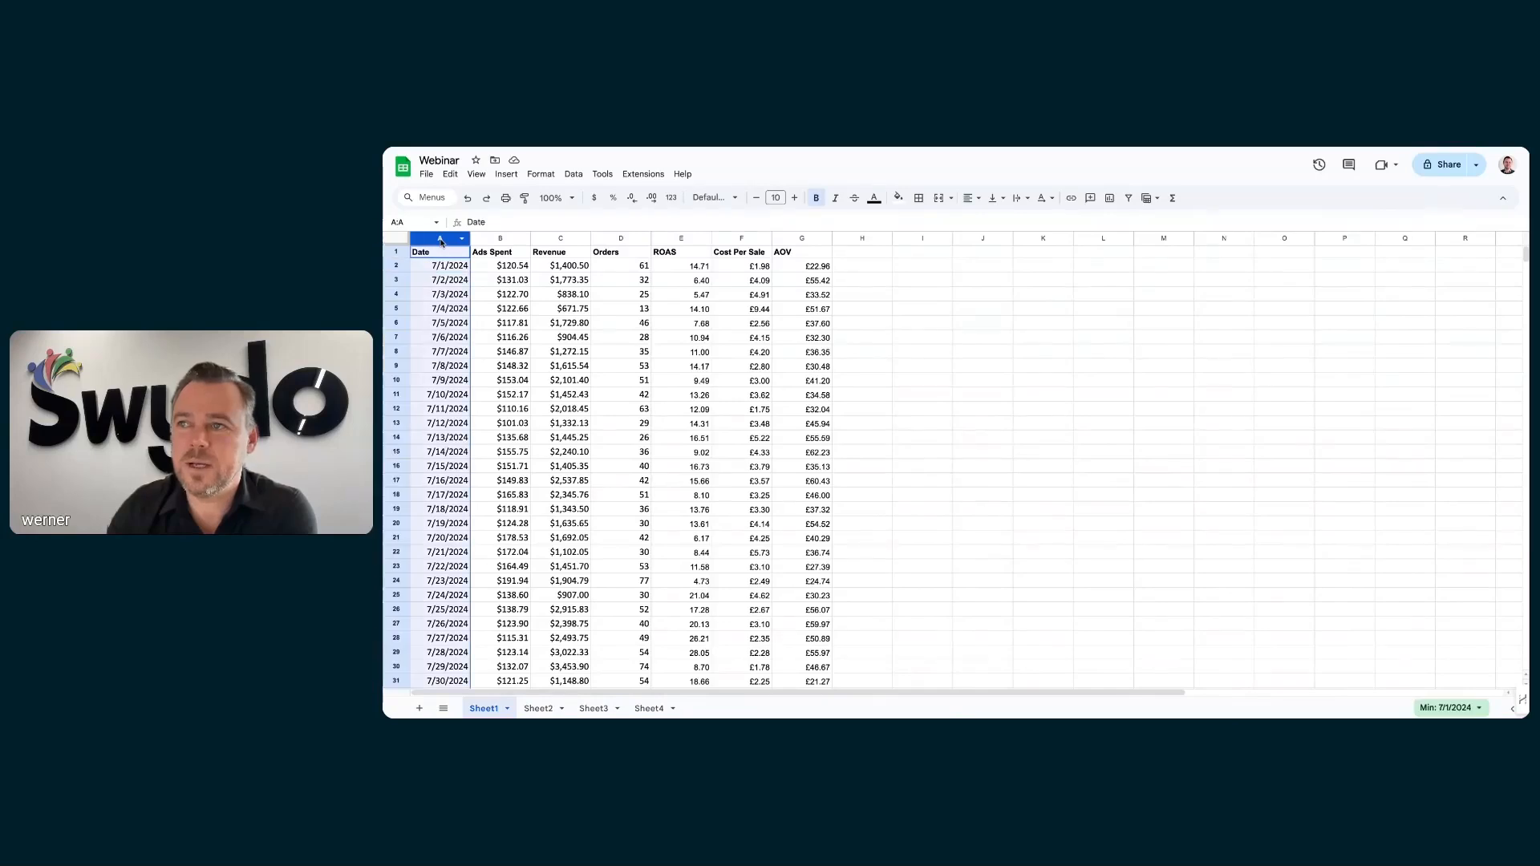
{"action": "left_click", "coordinate": [542, 176]}
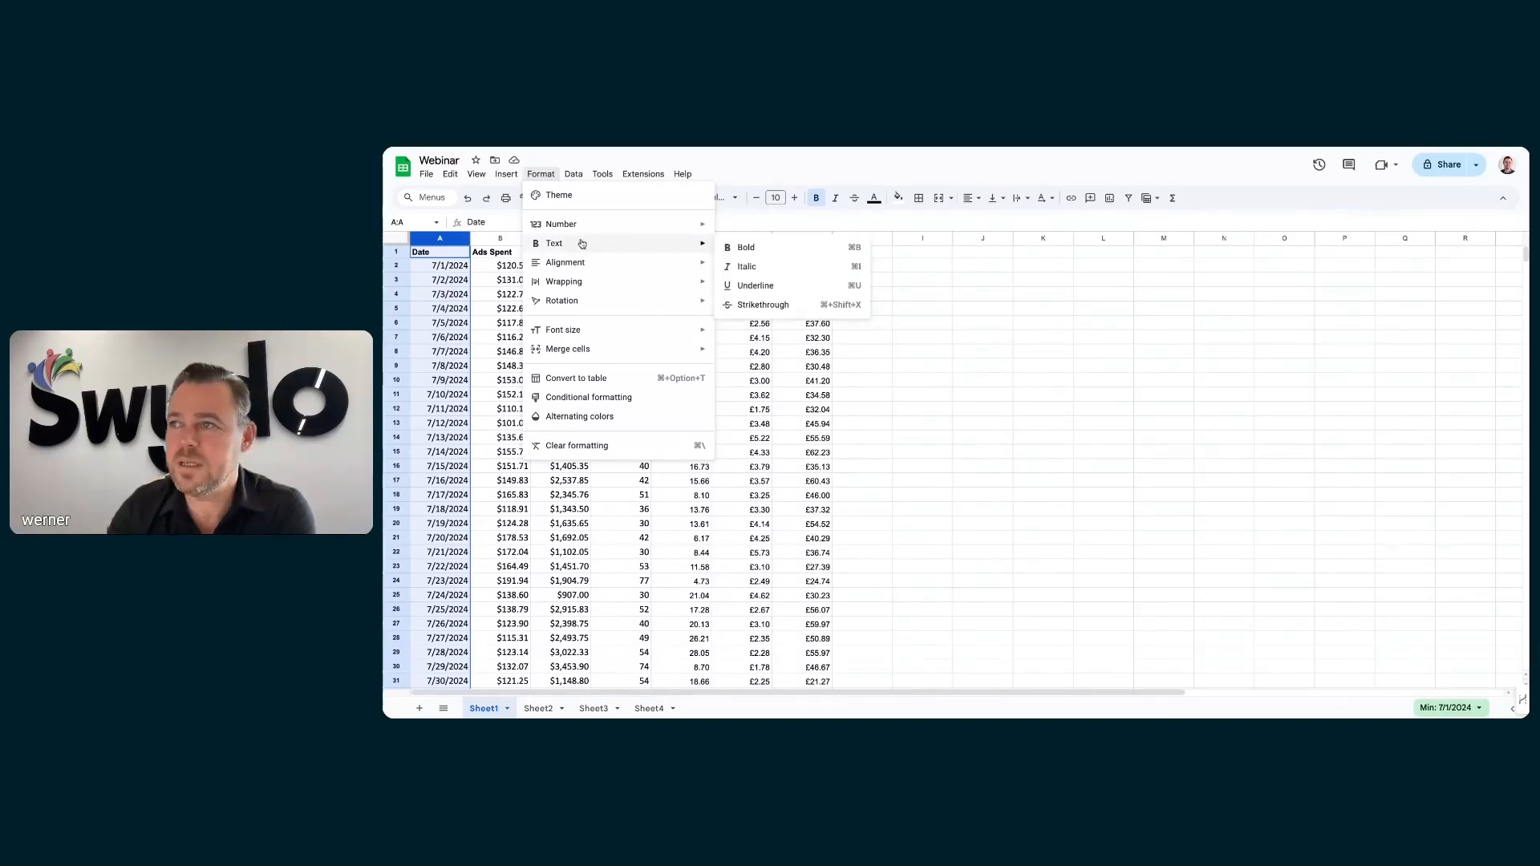
{"action": "mouse_move", "coordinate": [616, 231]}
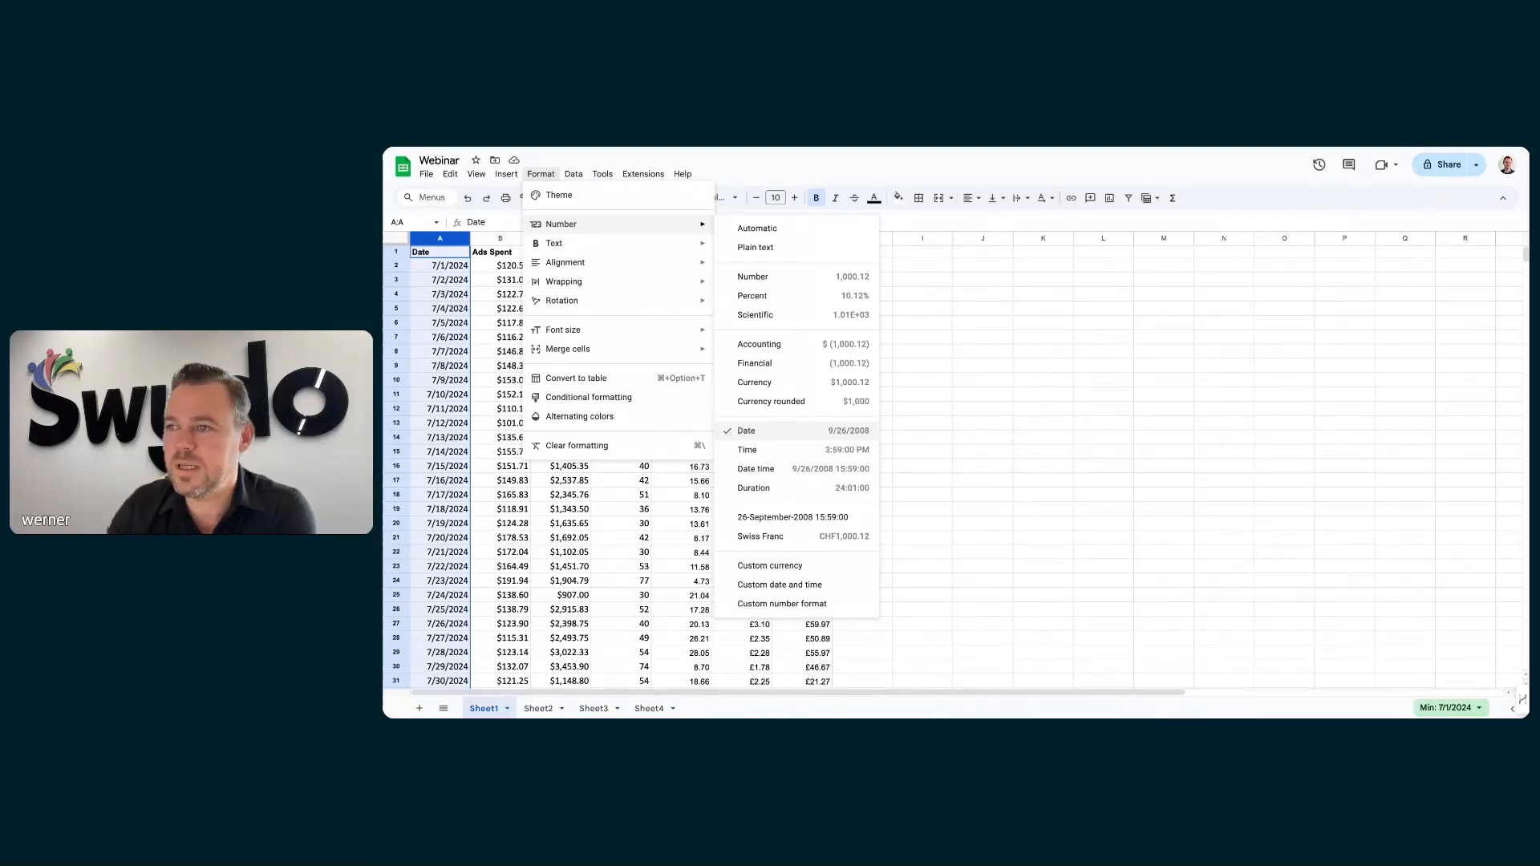
{"action": "left_click", "coordinate": [768, 432]}
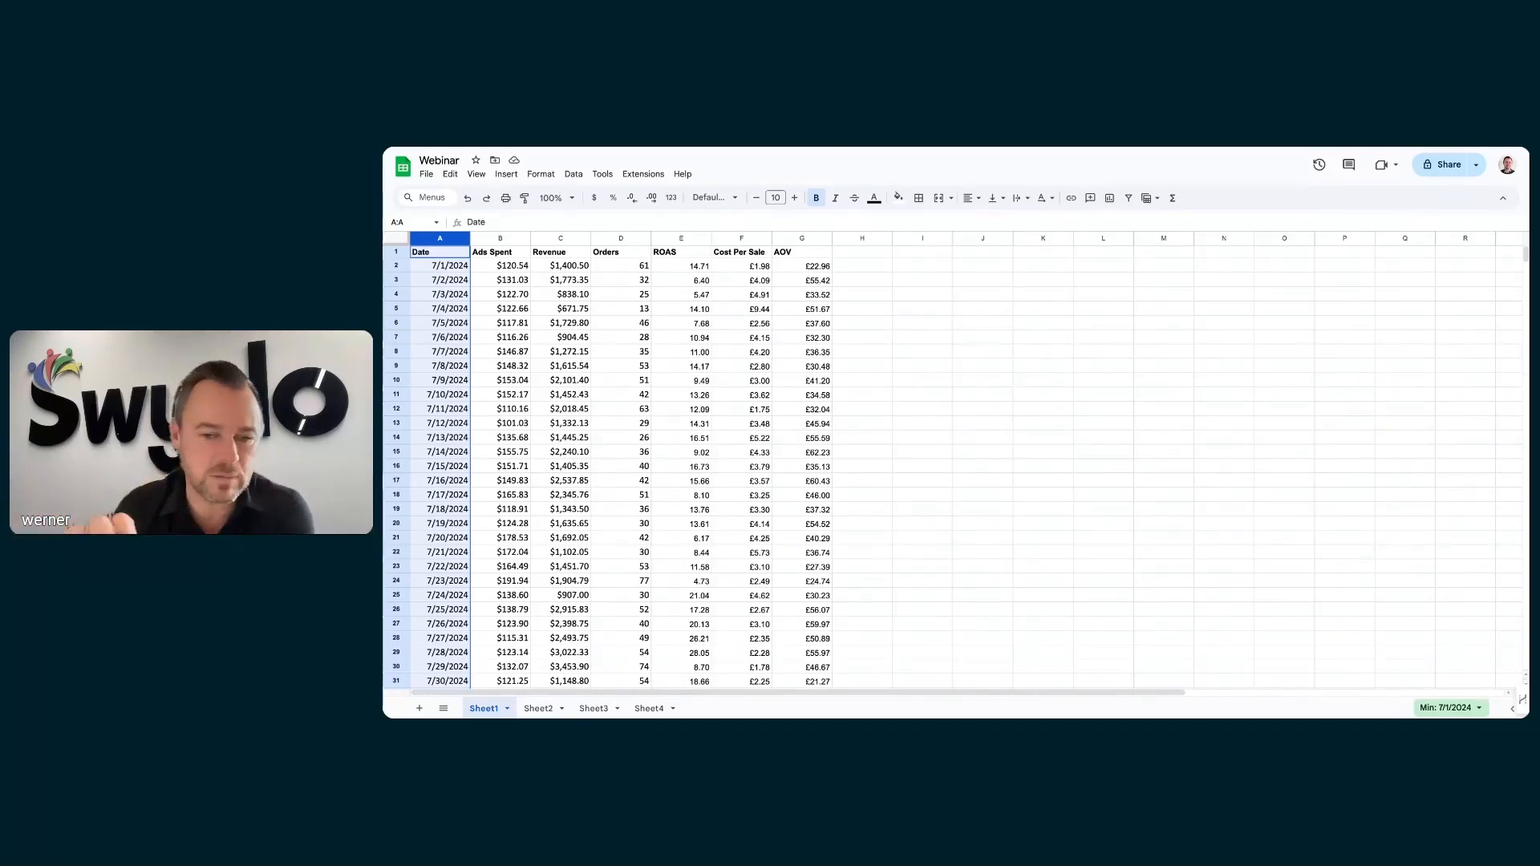
Apply the Currency number format to the whole Ads Spent column in Sheet1
{"action": "left_click", "coordinate": [503, 239]}
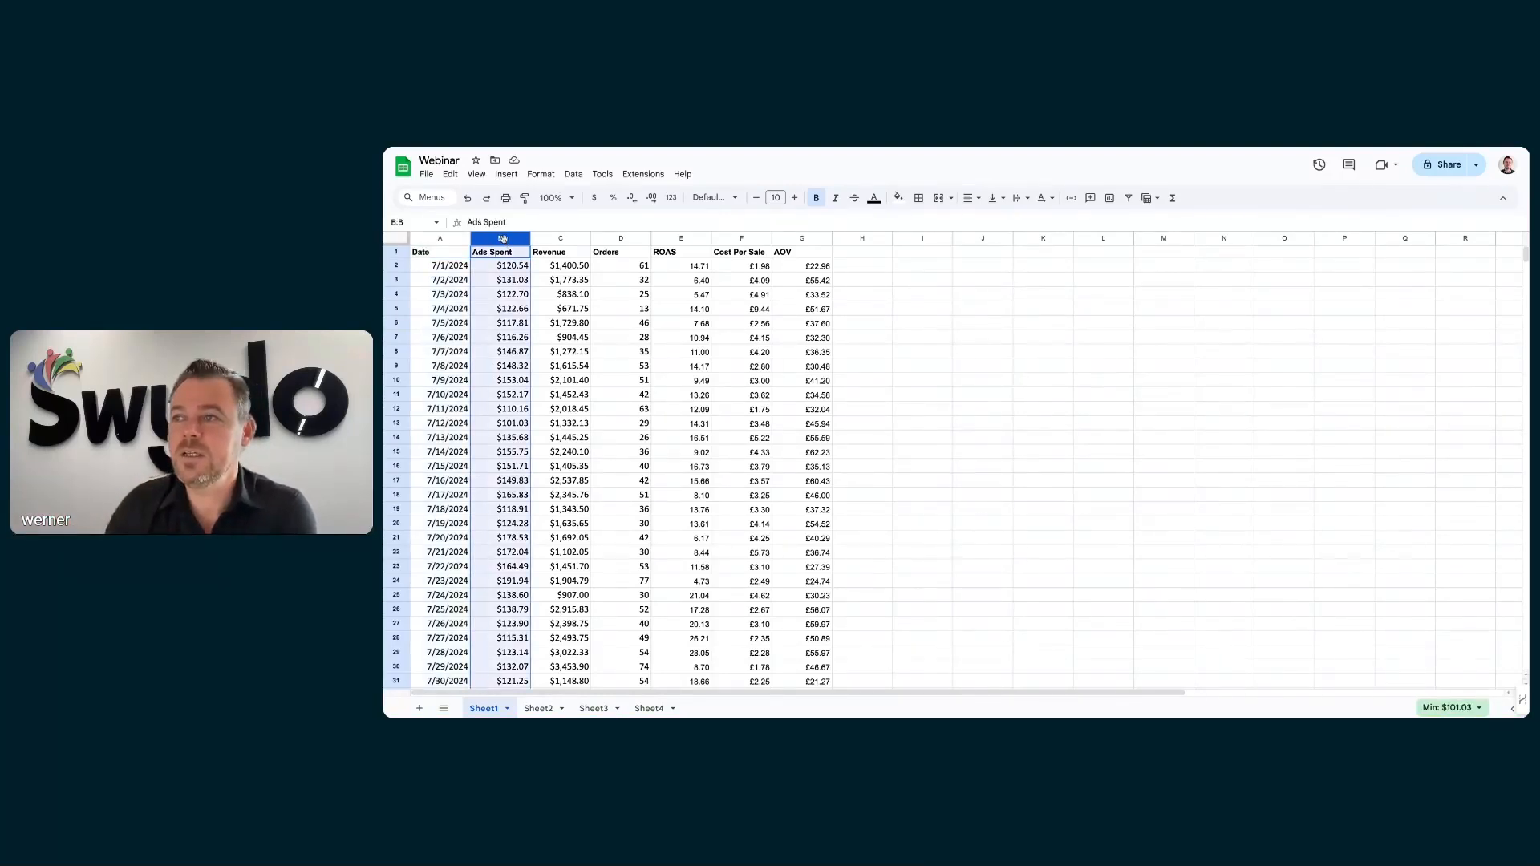
{"action": "left_click", "coordinate": [541, 174]}
{"action": "mouse_move", "coordinate": [566, 223]}
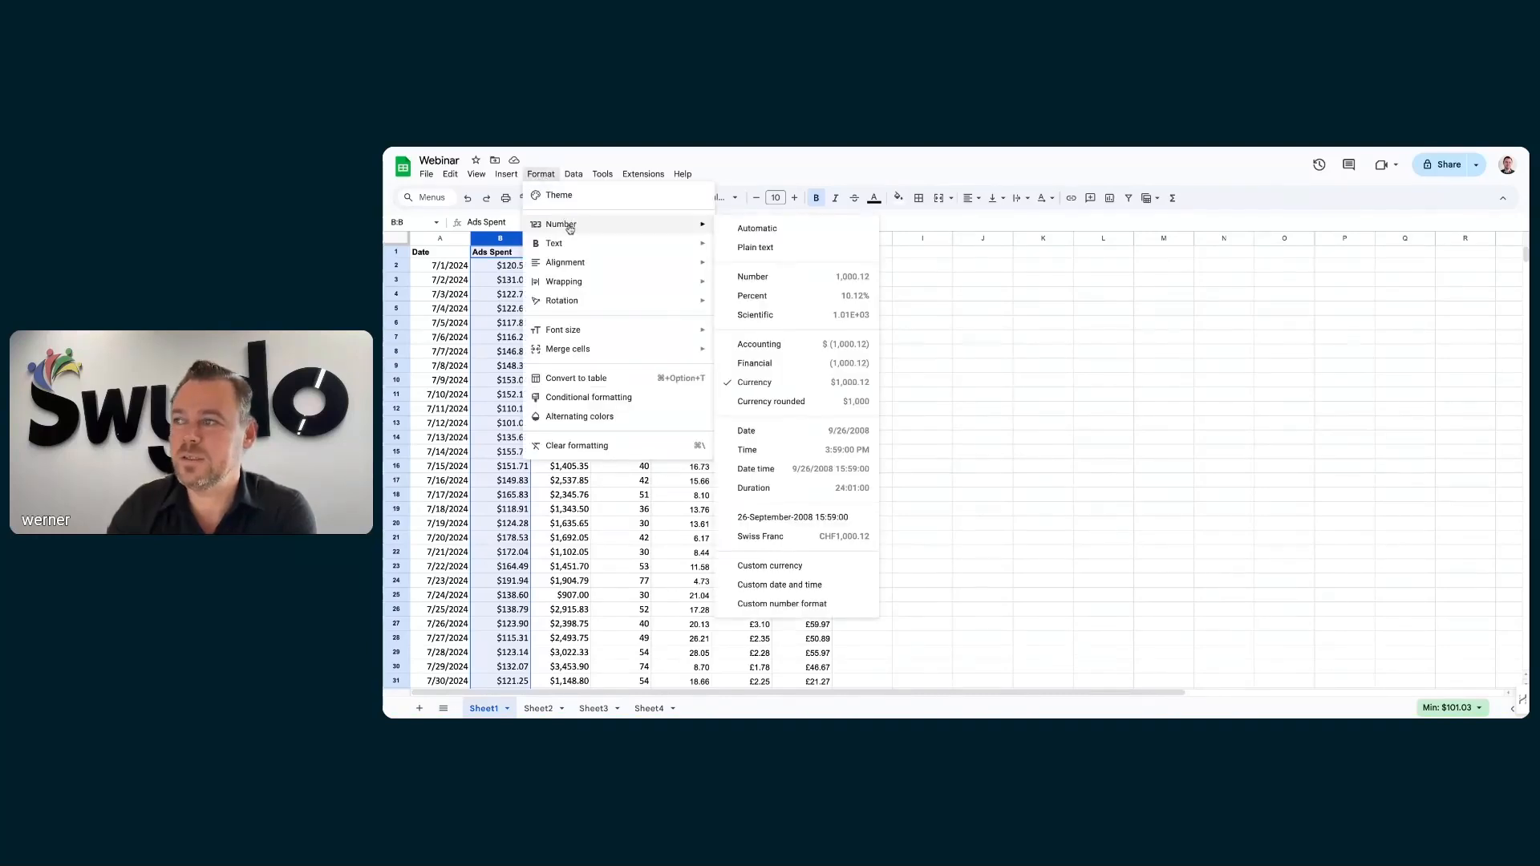
{"action": "left_click", "coordinate": [758, 385]}
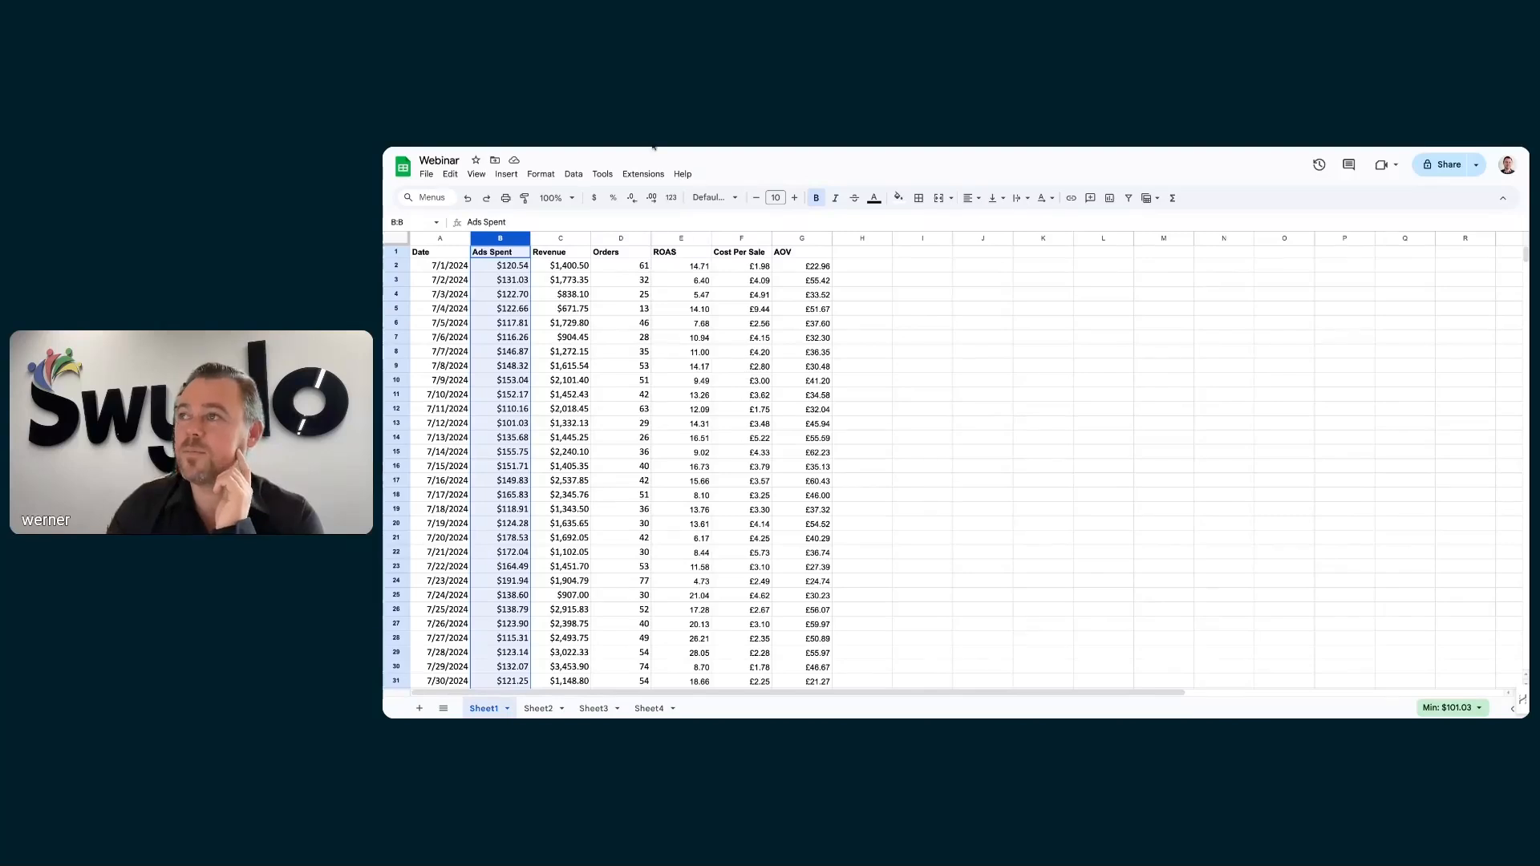
Examine the daily rows in Sheet1's Date column and compare the spreadsheet with the empty Swydo report
{"action": "scroll", "coordinate": [455, 284], "scroll_direction": "right", "scroll_amount": 1}
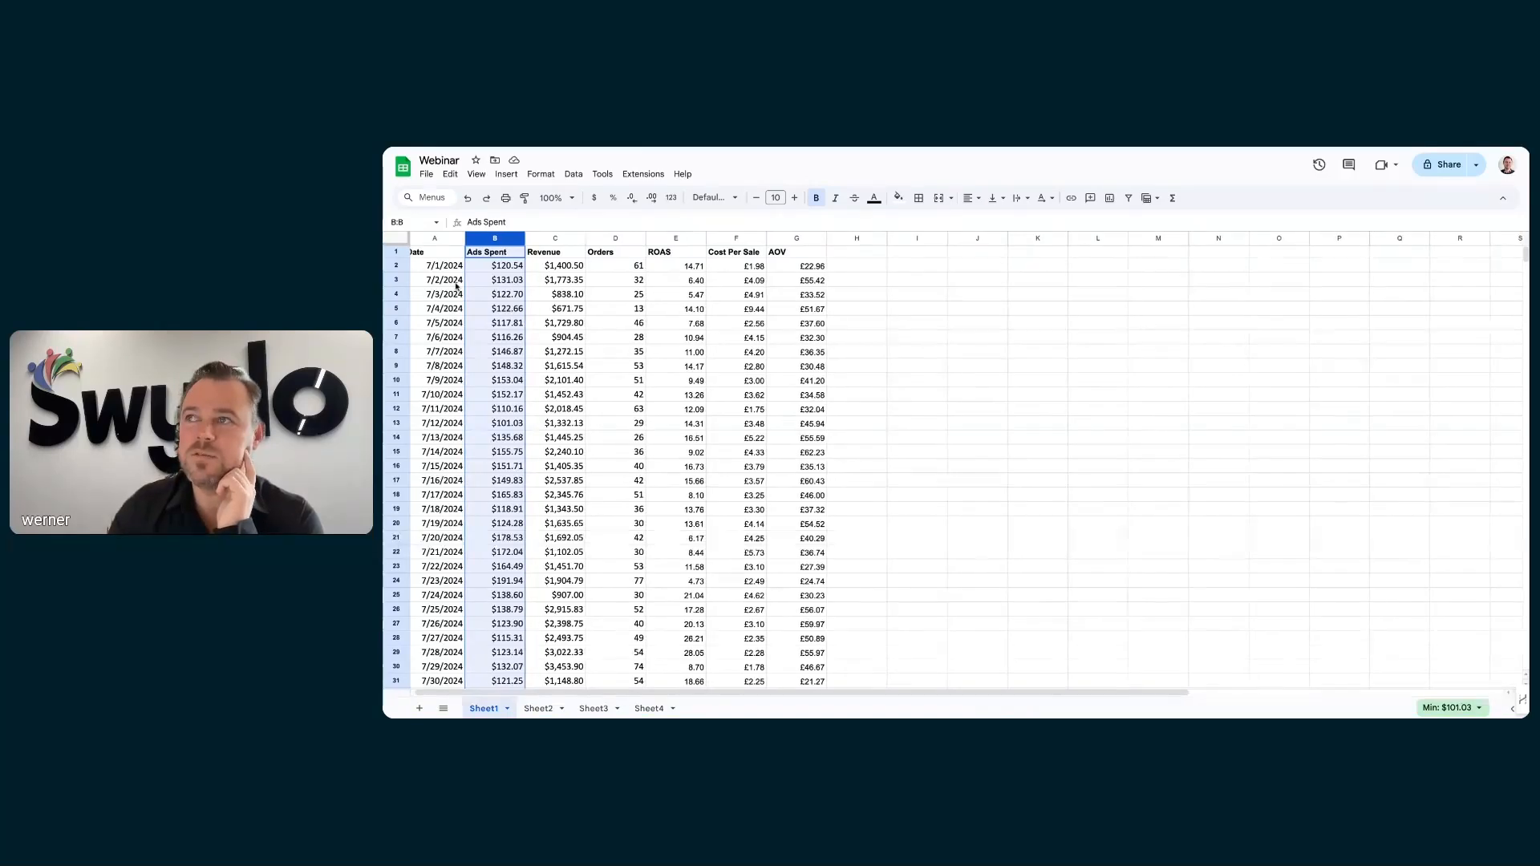
{"action": "scroll", "coordinate": [456, 285], "scroll_direction": "left", "scroll_amount": 1}
{"action": "left_click", "coordinate": [436, 269]}
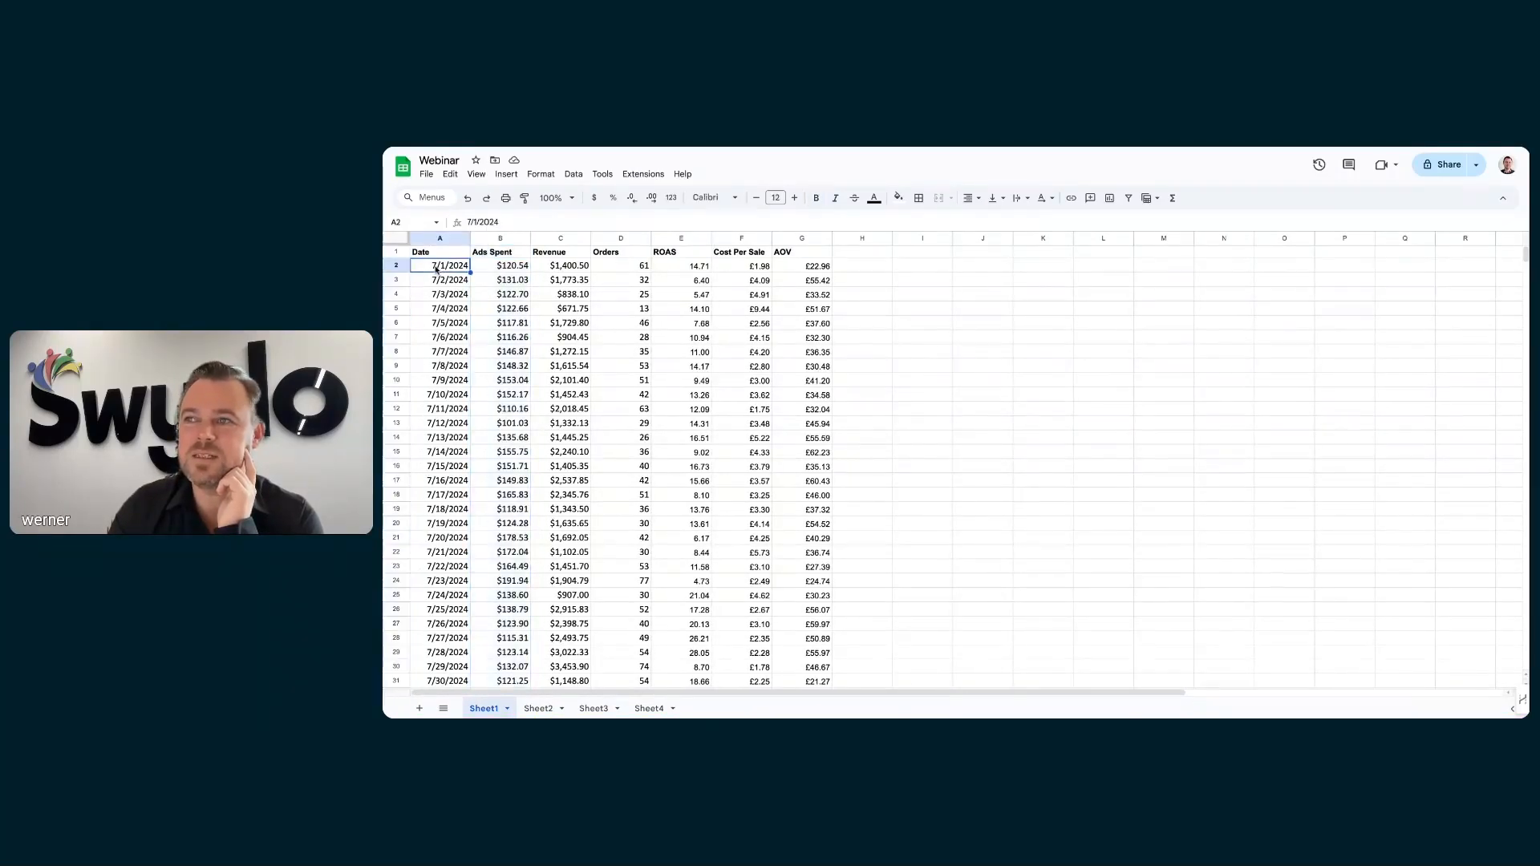
{"action": "scroll", "coordinate": [456, 428], "scroll_direction": "down", "scroll_amount": 5}
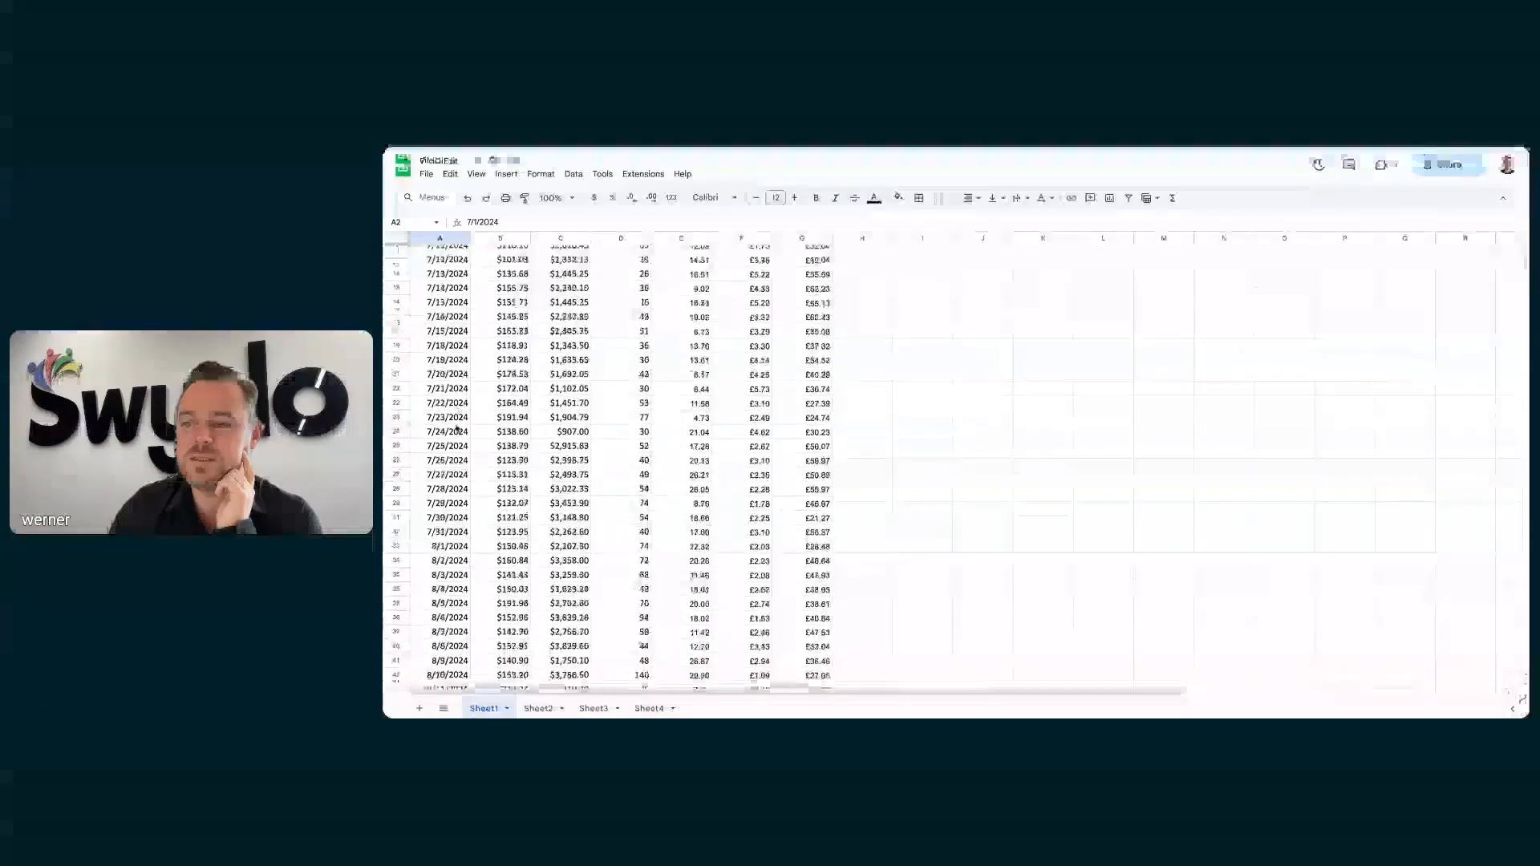
{"action": "scroll", "coordinate": [455, 428], "scroll_direction": "up", "scroll_amount": 5}
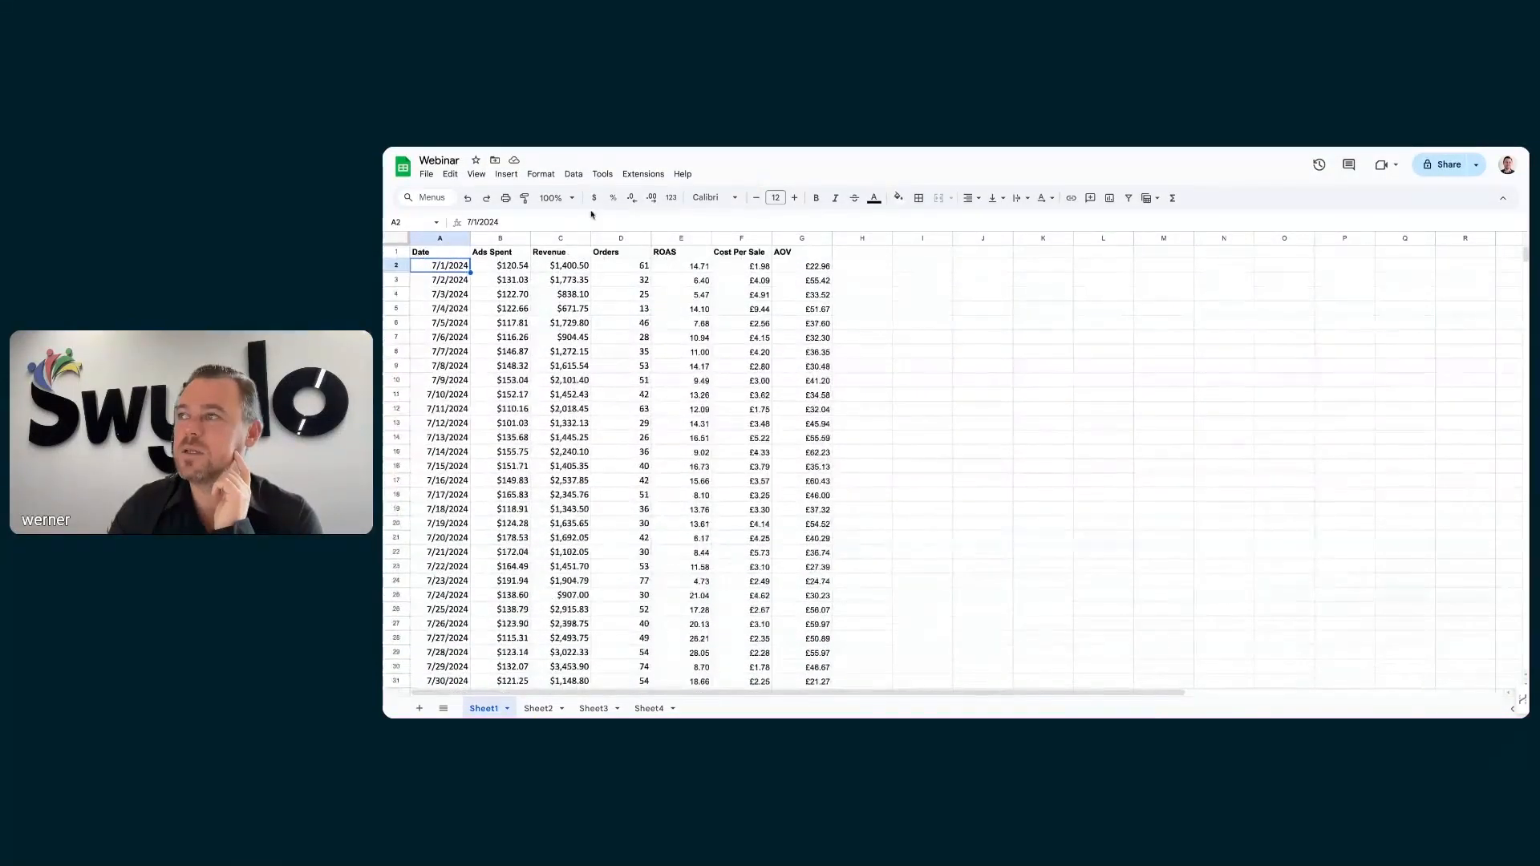
{"action": "left_click", "coordinate": [636, 150]}
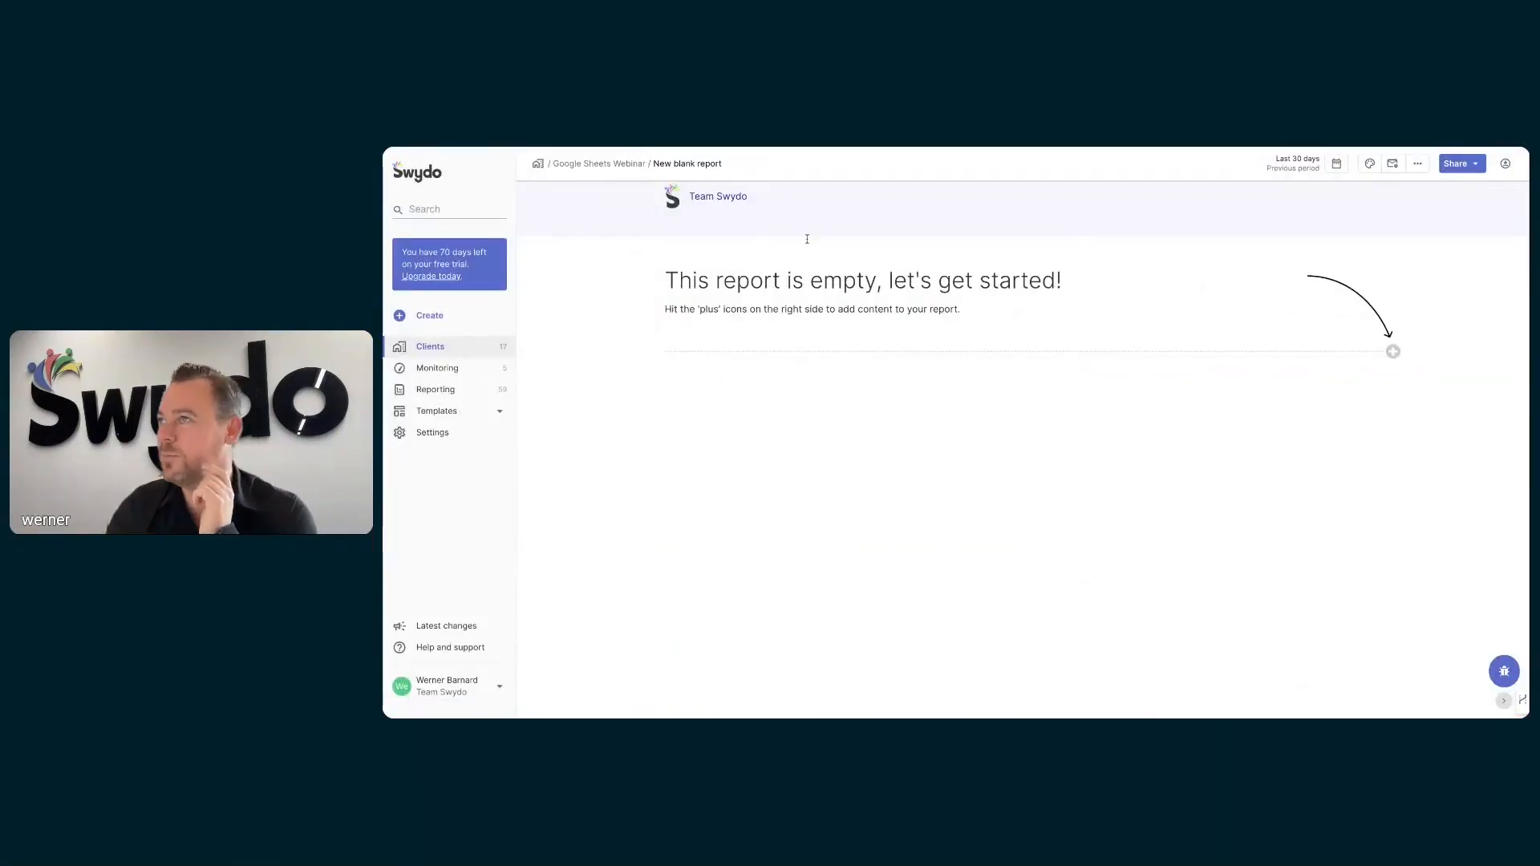
{"action": "left_click", "coordinate": [737, 149]}
{"action": "left_click", "coordinate": [505, 149]}
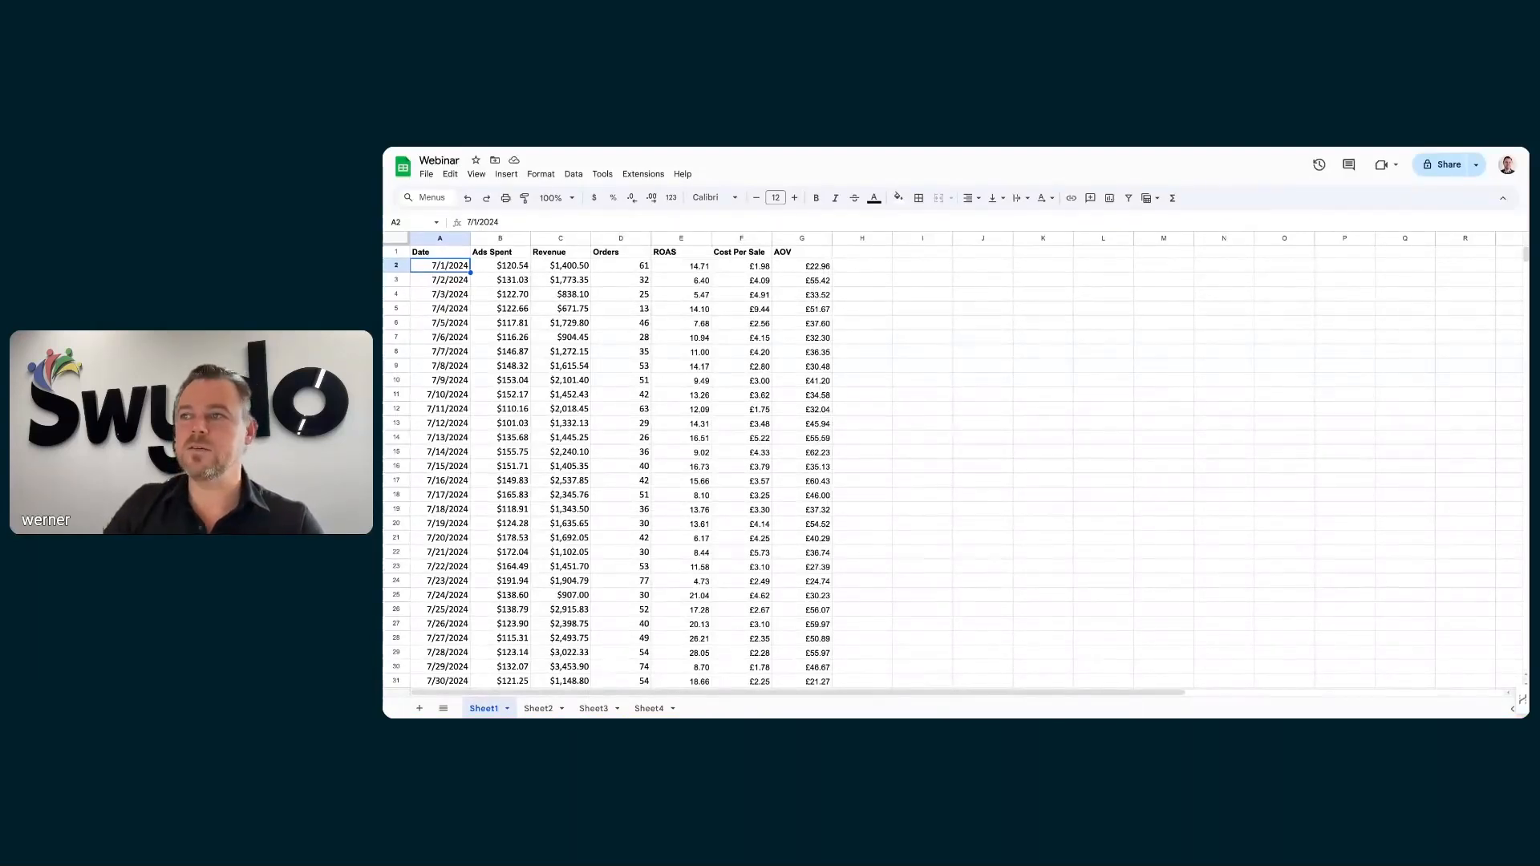
Switch to the blank Swydo report and begin a new widget with a new data source using the Google Sheets integration
{"action": "left_click", "coordinate": [632, 148]}
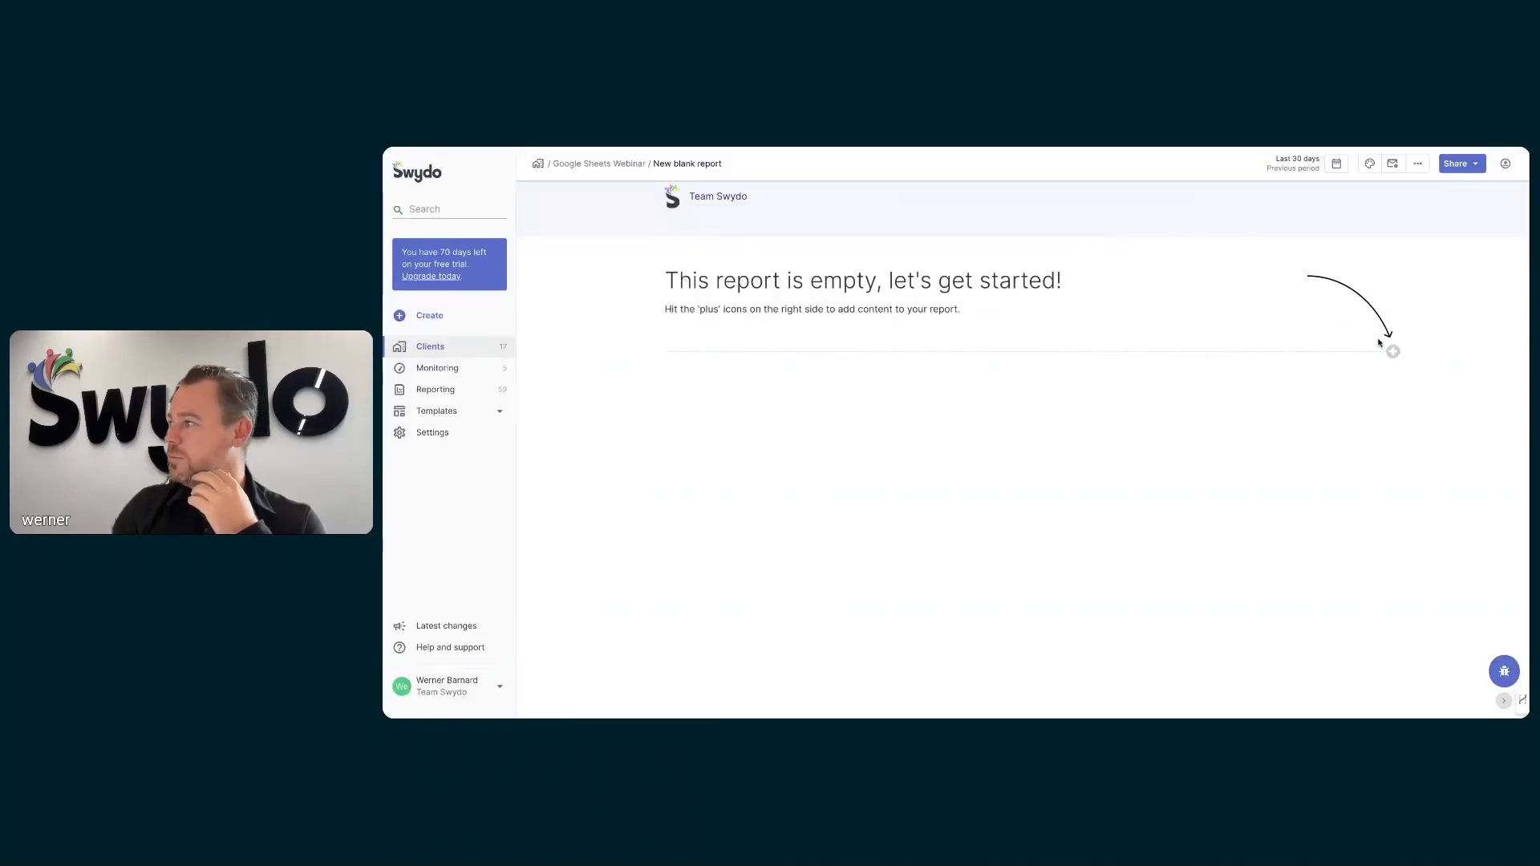
{"action": "left_click", "coordinate": [1393, 354]}
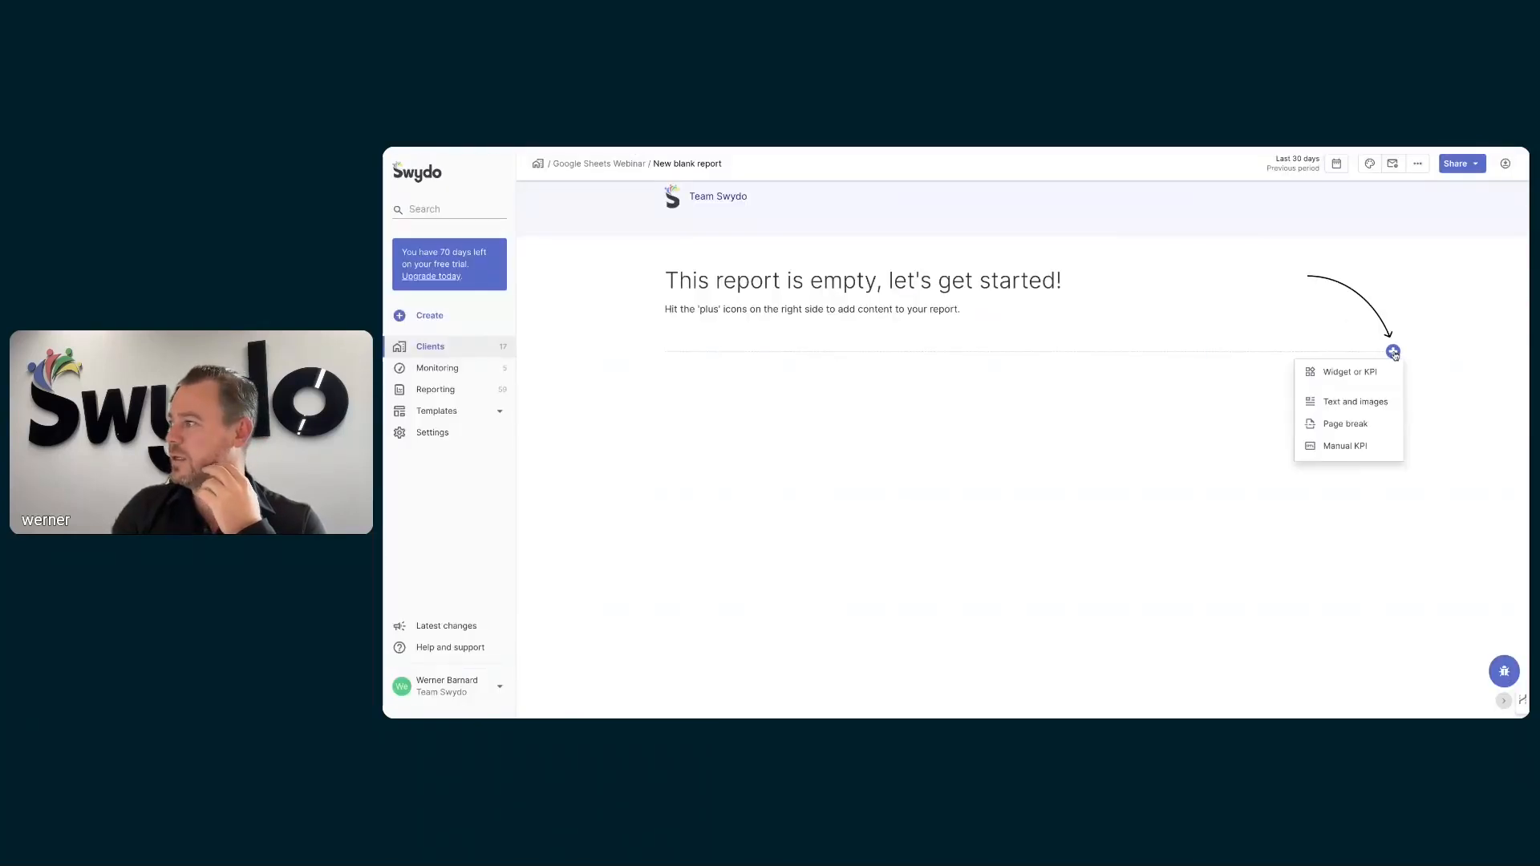
{"action": "left_click", "coordinate": [1348, 373]}
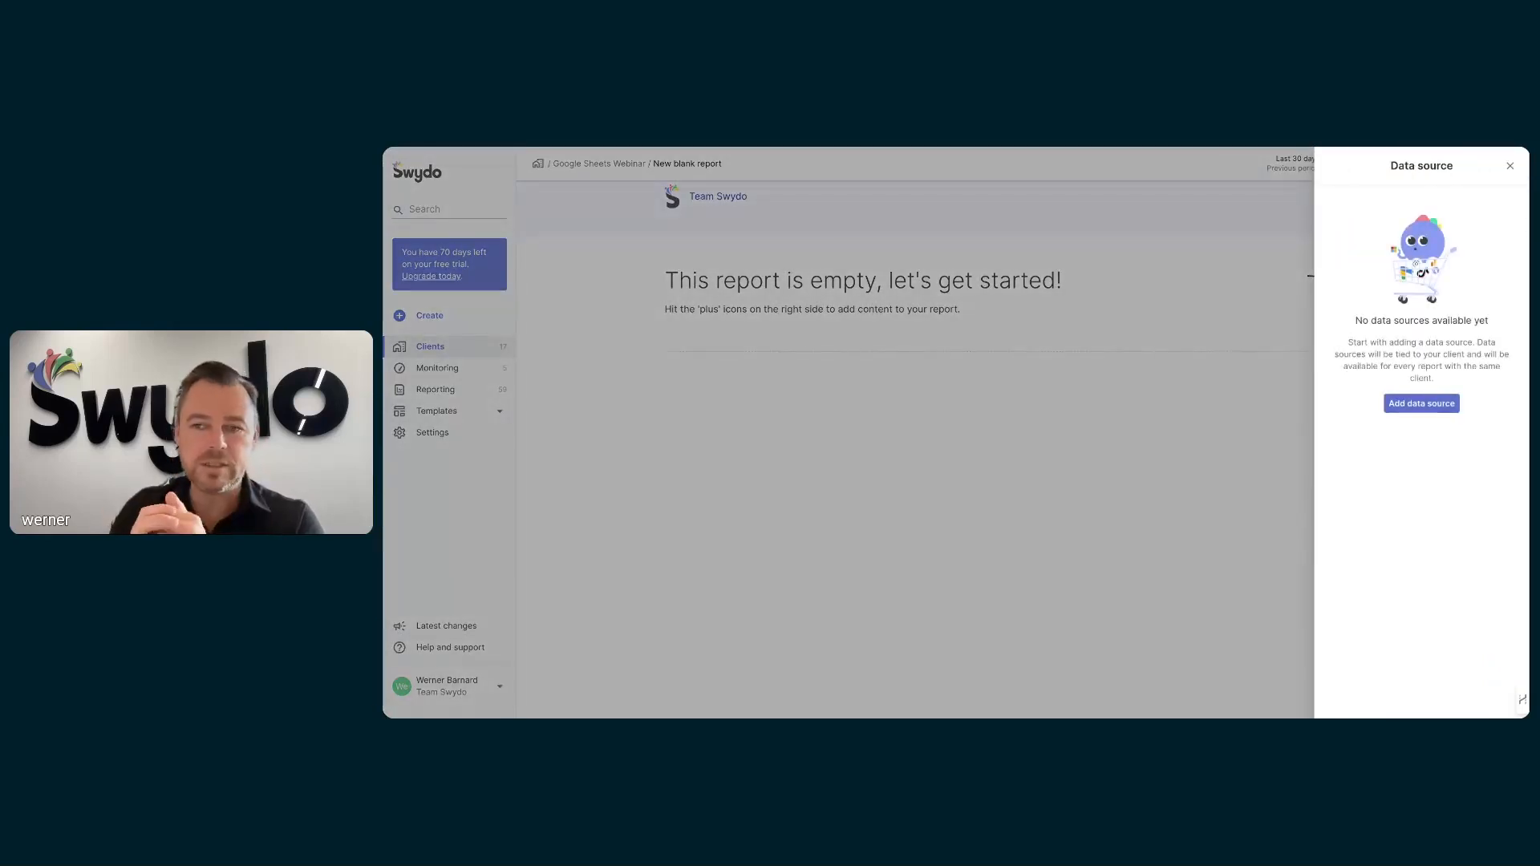
{"action": "left_click", "coordinate": [1424, 405]}
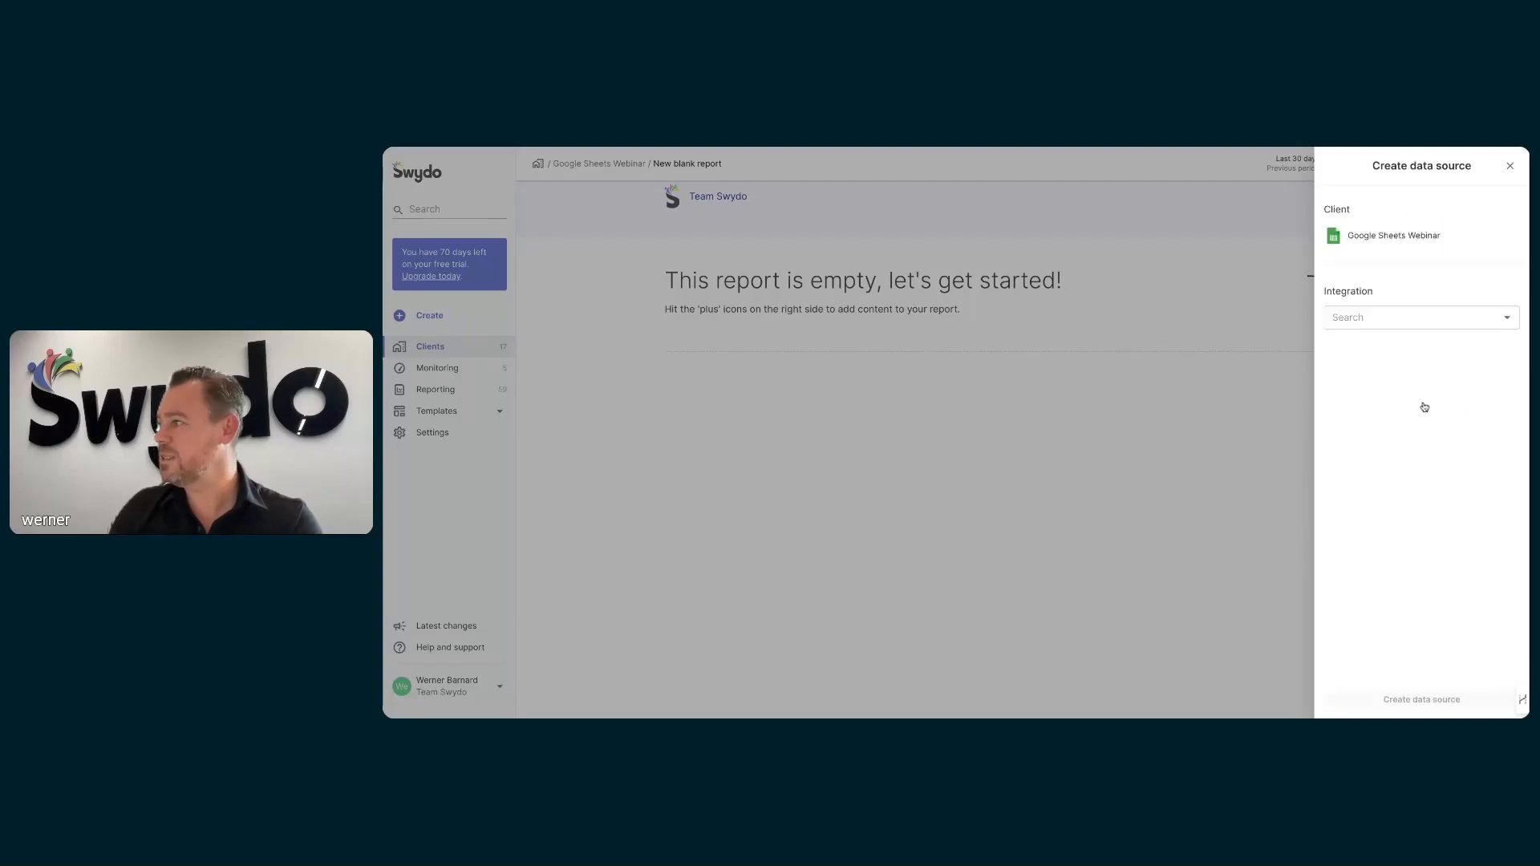
{"action": "left_click", "coordinate": [1424, 317]}
{"action": "scroll", "coordinate": [1416, 477], "scroll_direction": "down", "scroll_amount": 3}
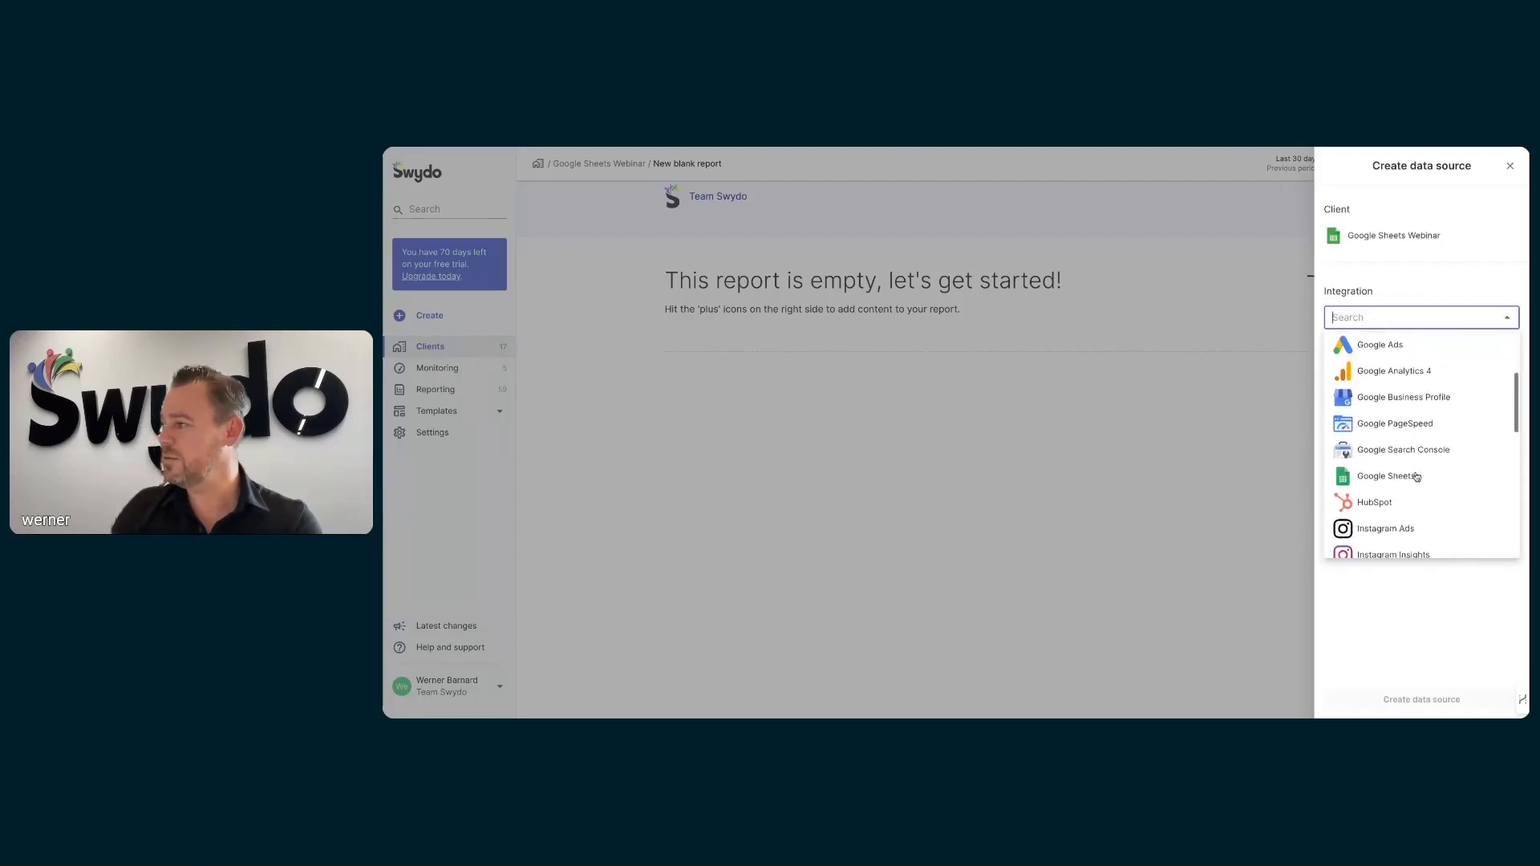
{"action": "left_click", "coordinate": [1414, 454]}
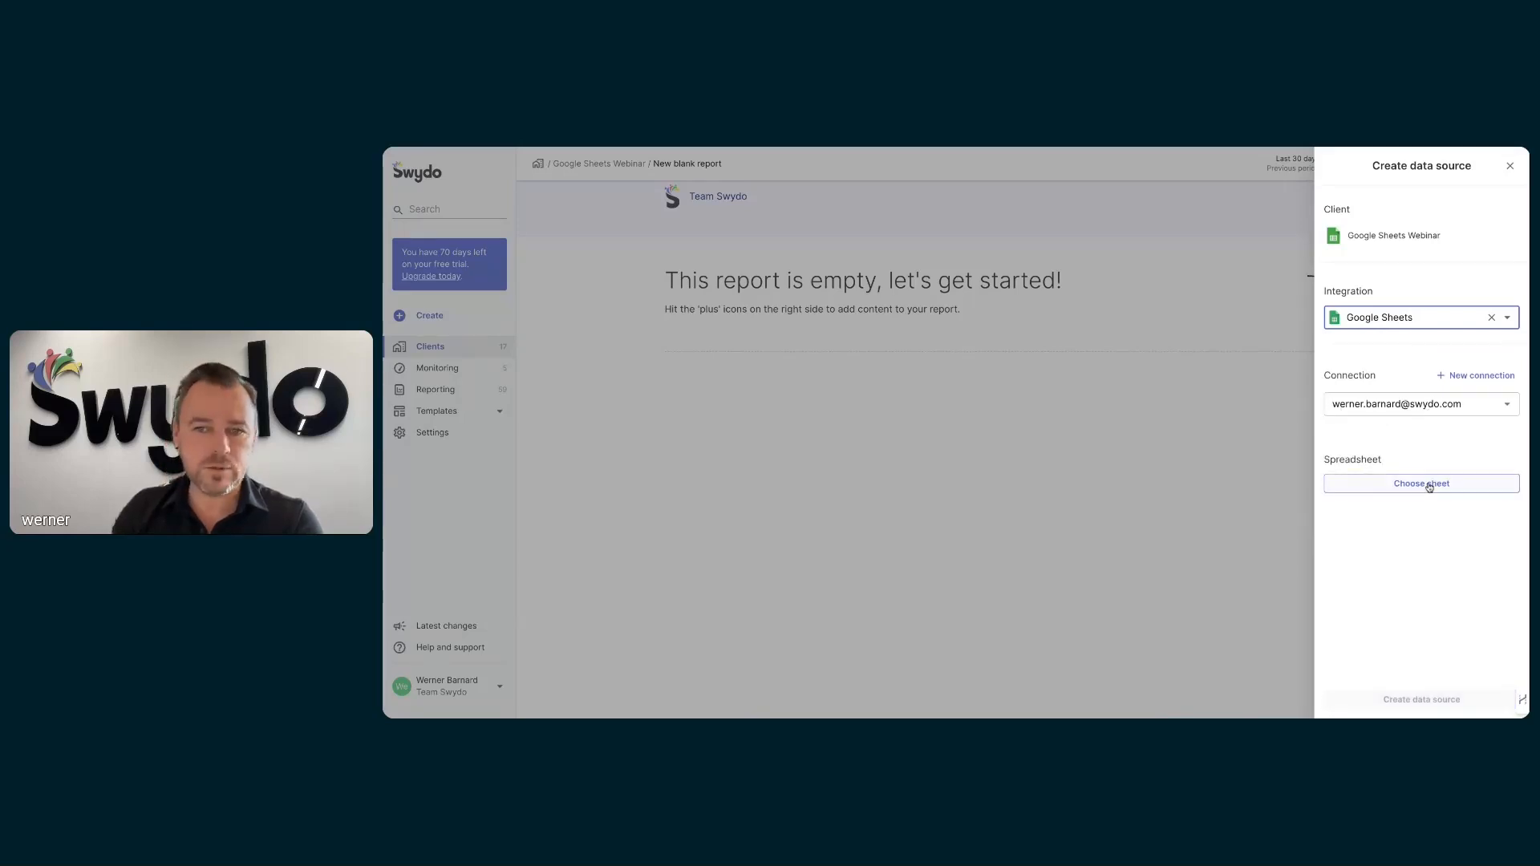
Create the data source from the Webinar spreadsheet, using its Sheet1 tab
{"action": "left_click", "coordinate": [1421, 483]}
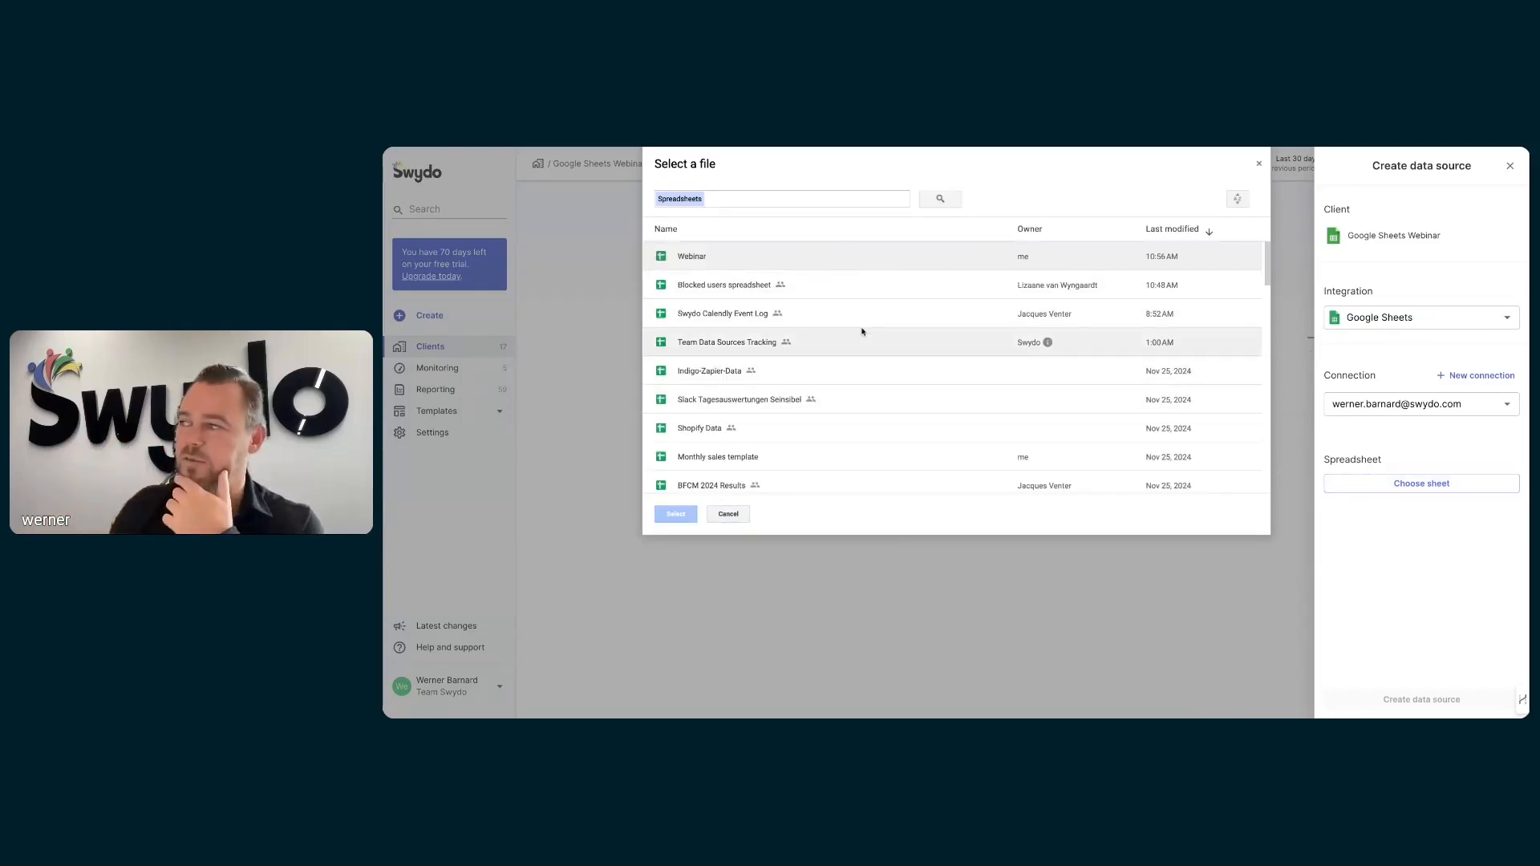
{"action": "left_click", "coordinate": [694, 257]}
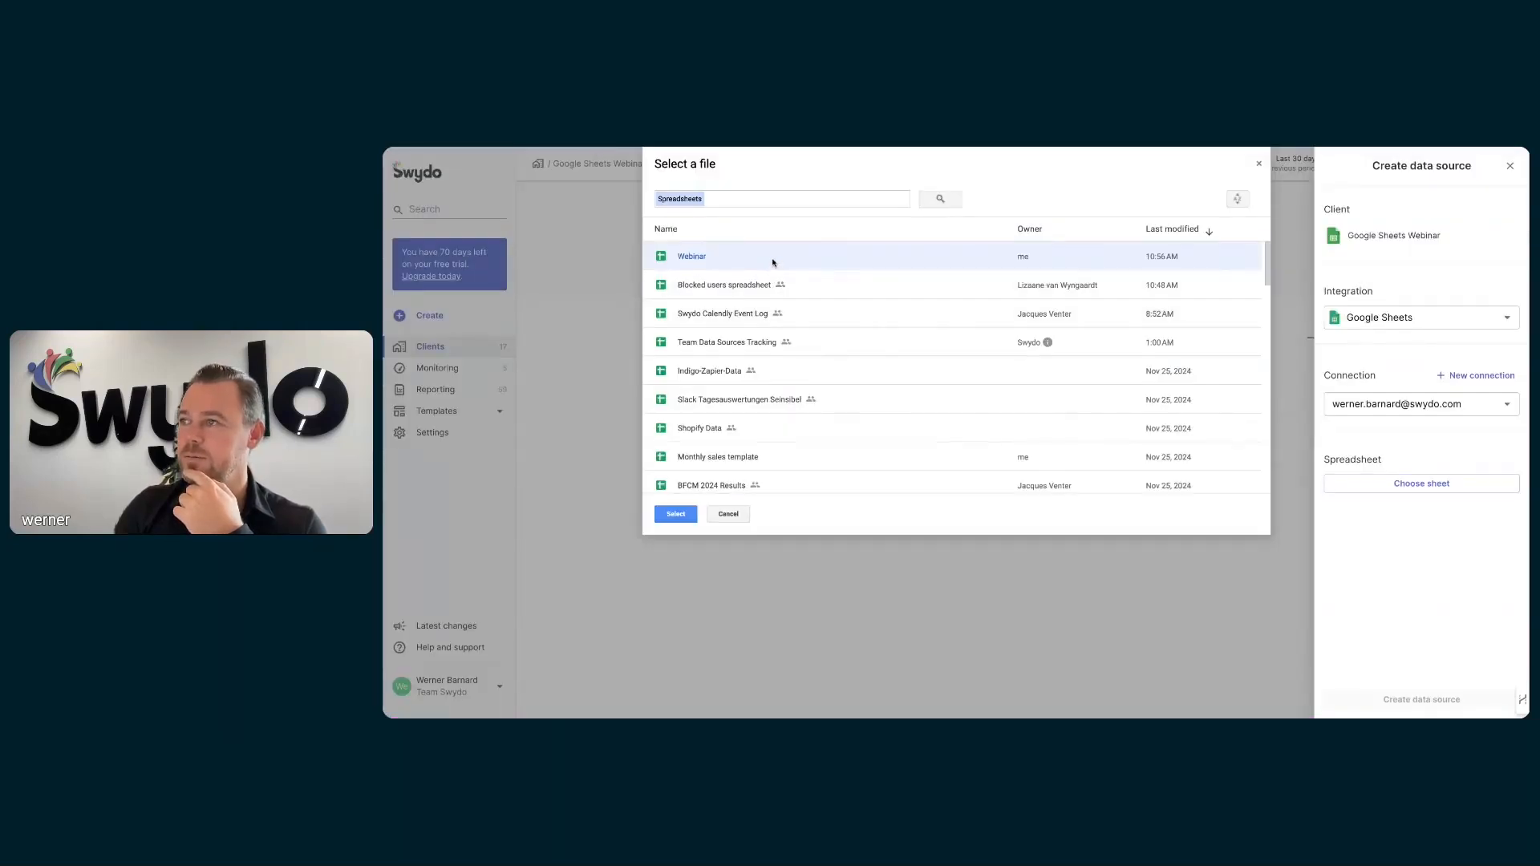
{"action": "left_click", "coordinate": [676, 514]}
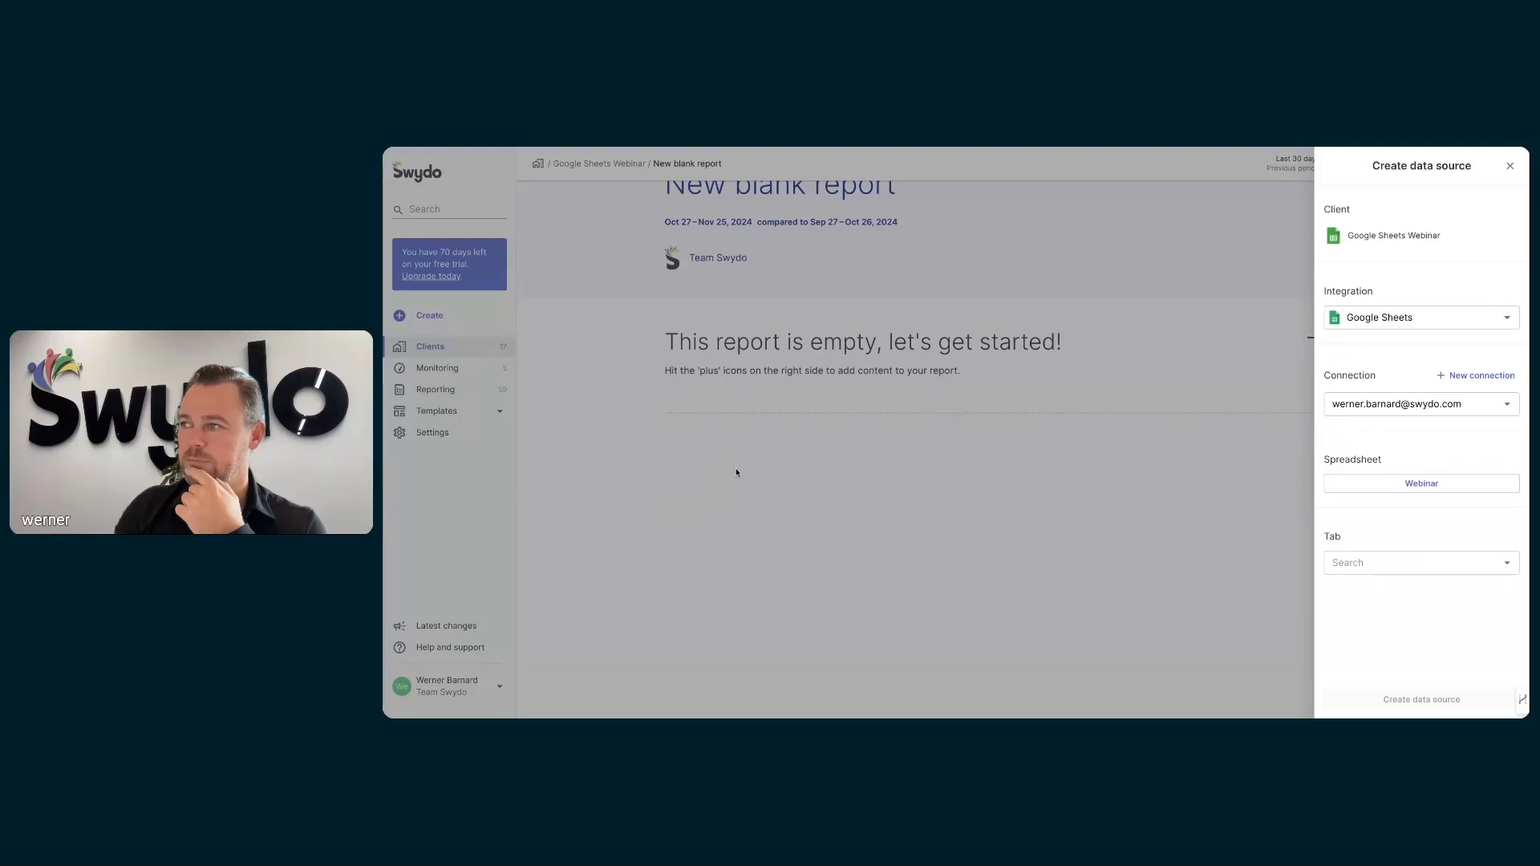
{"action": "left_click", "coordinate": [1377, 565]}
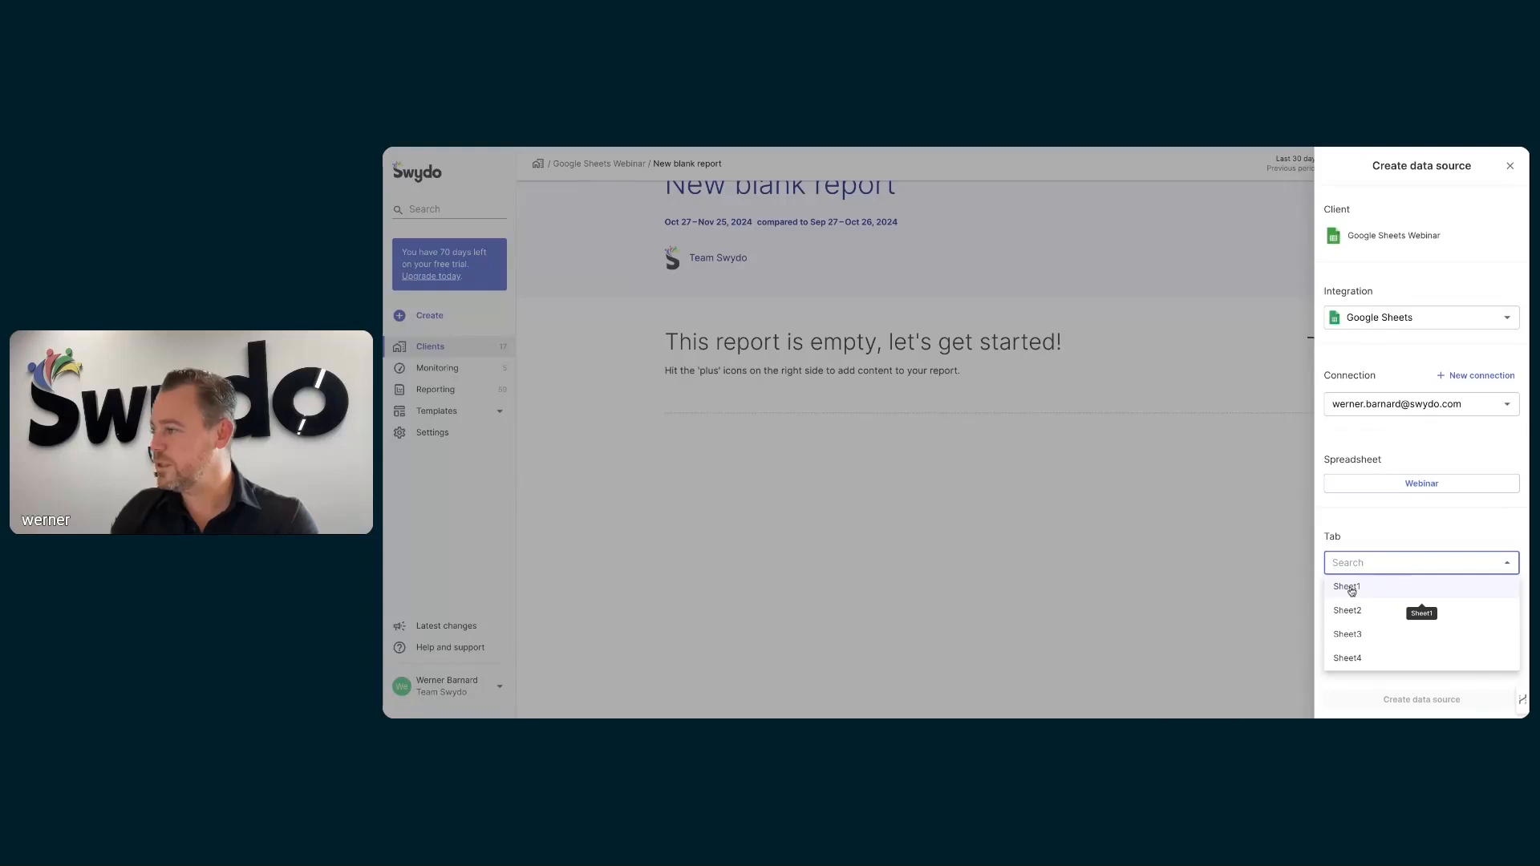
{"action": "left_click", "coordinate": [1350, 589]}
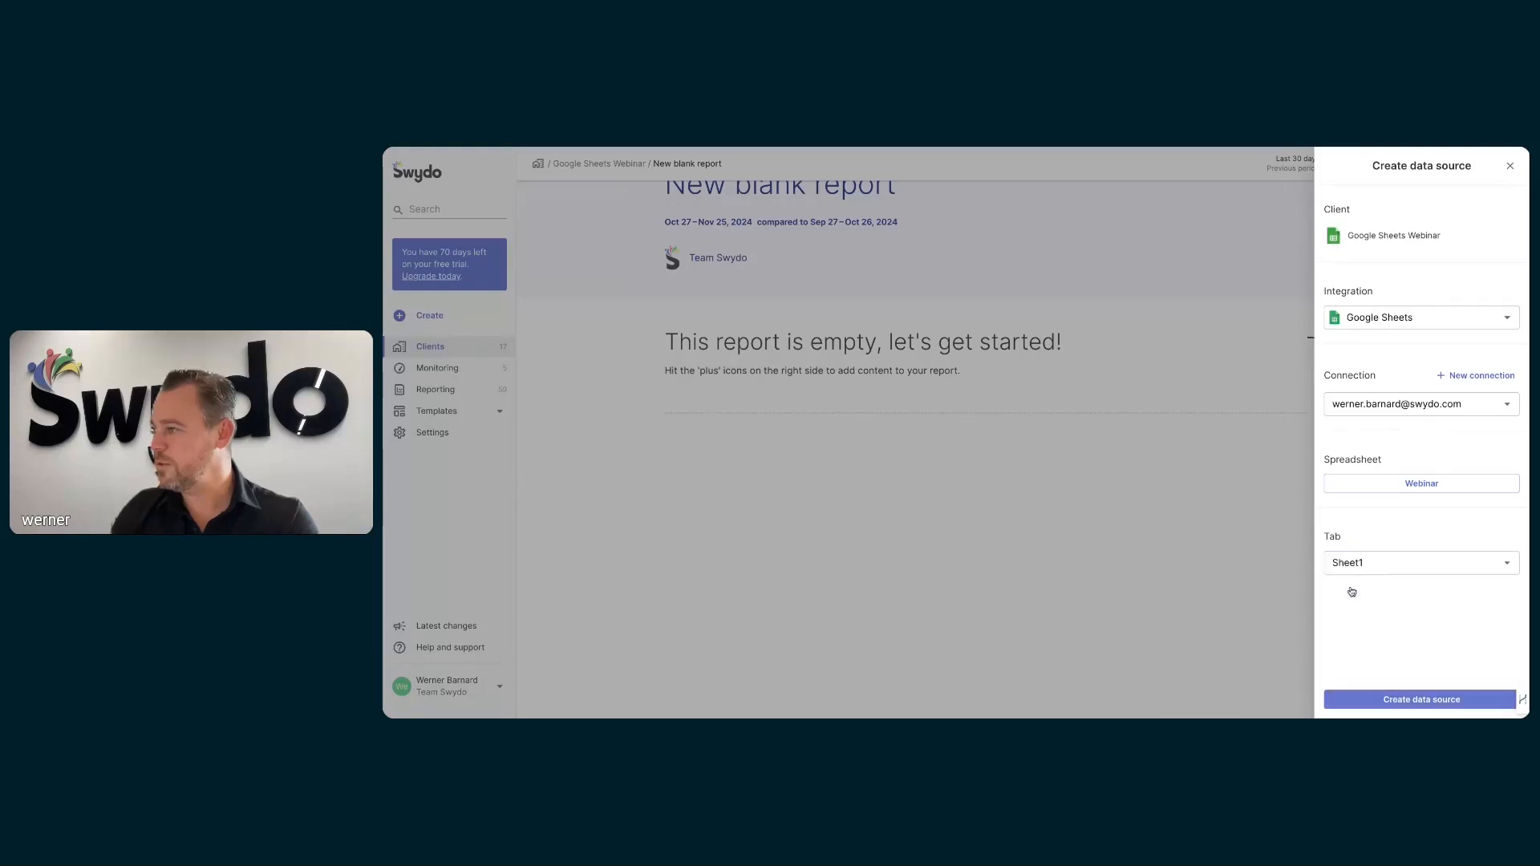
{"action": "left_click", "coordinate": [1436, 701]}
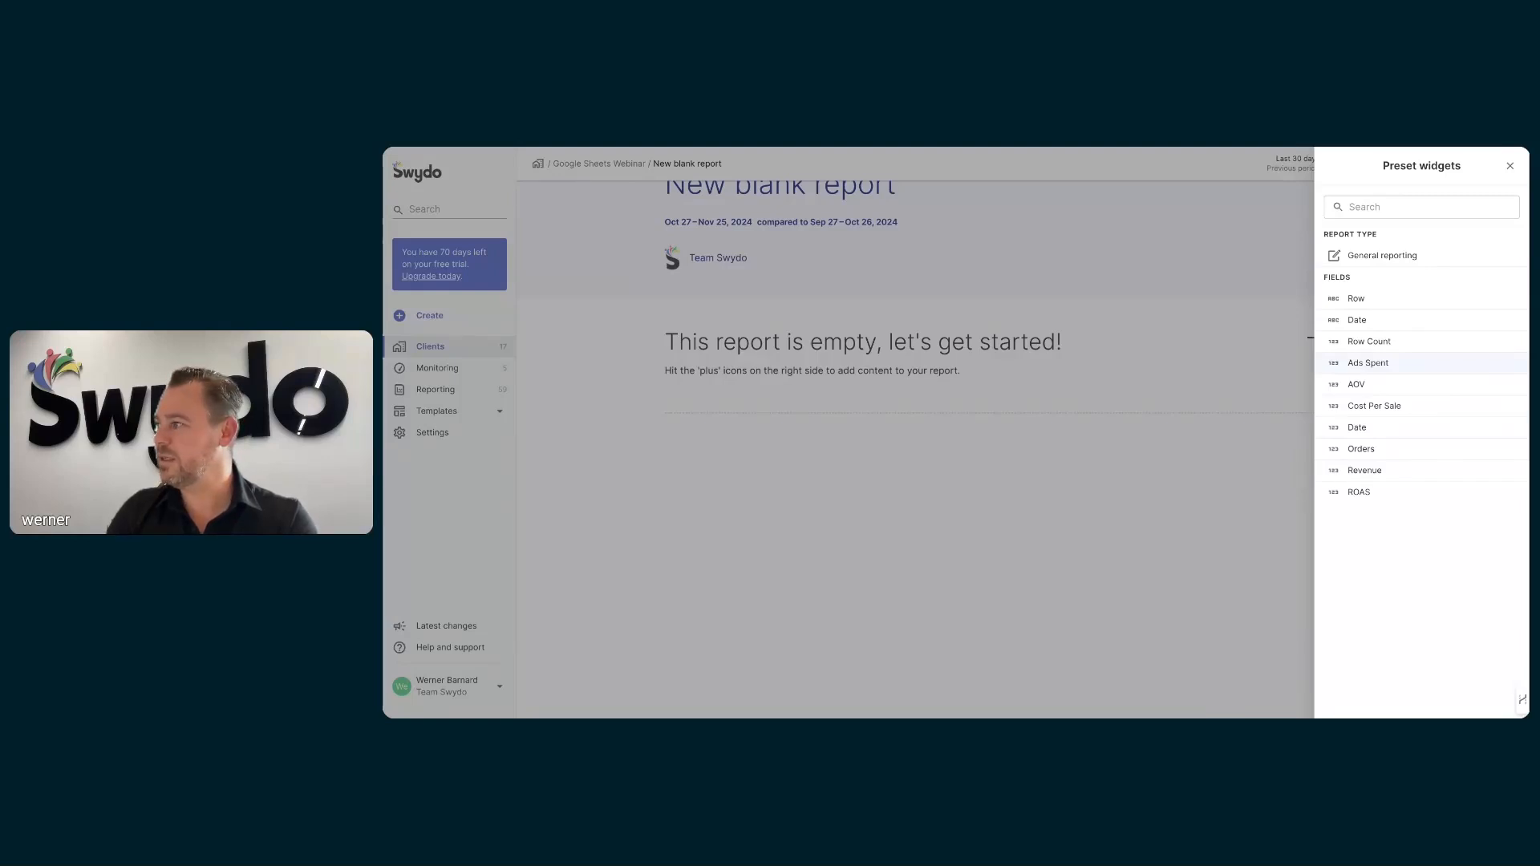
Add an Ads Spent KPI widget to the report after checking its metric setting
{"action": "left_click", "coordinate": [1368, 363]}
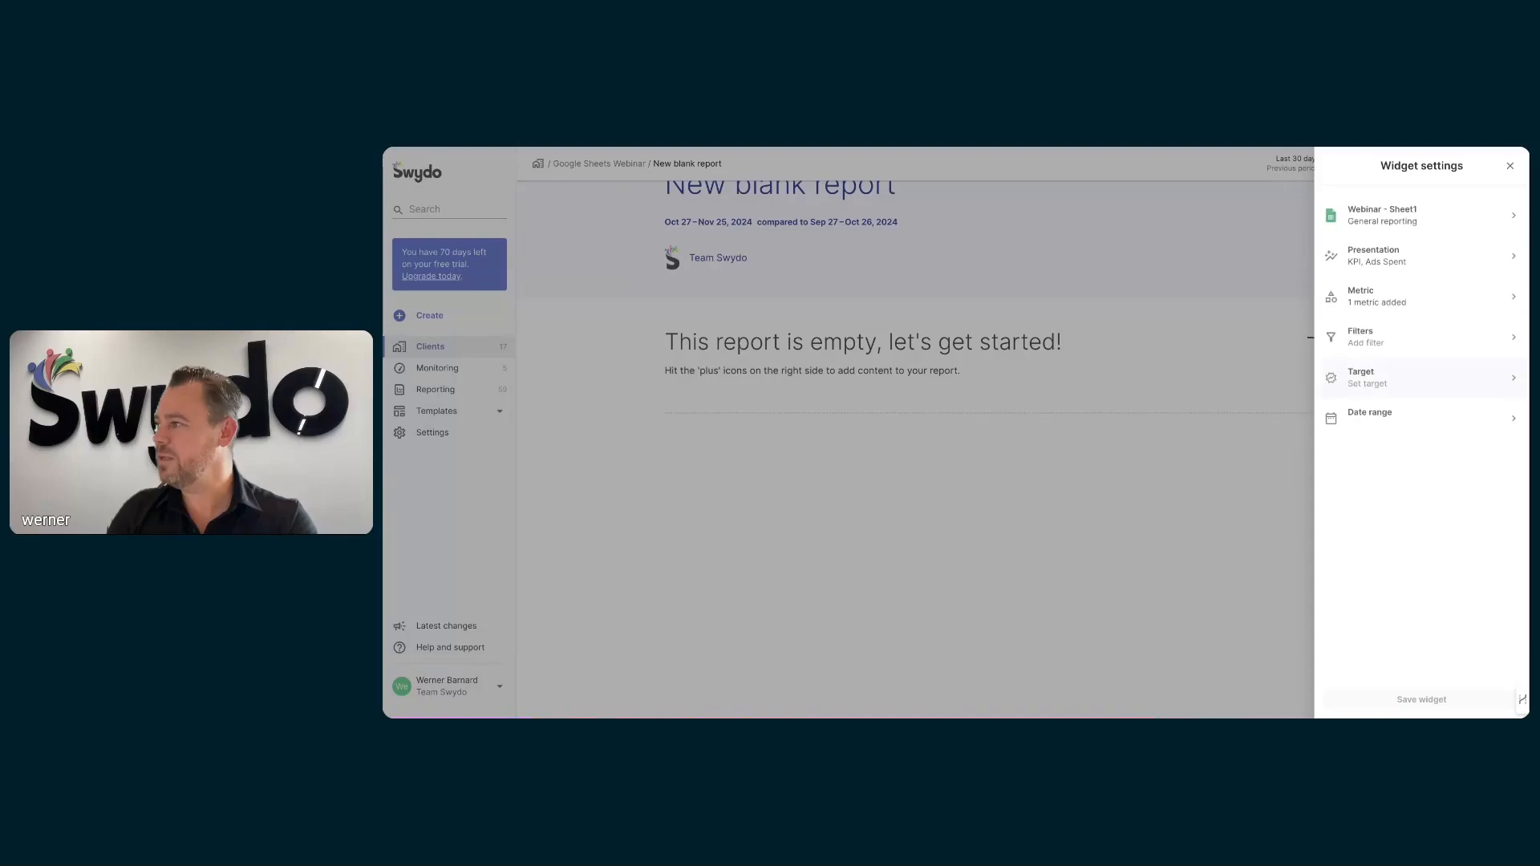
{"action": "left_click", "coordinate": [1358, 296]}
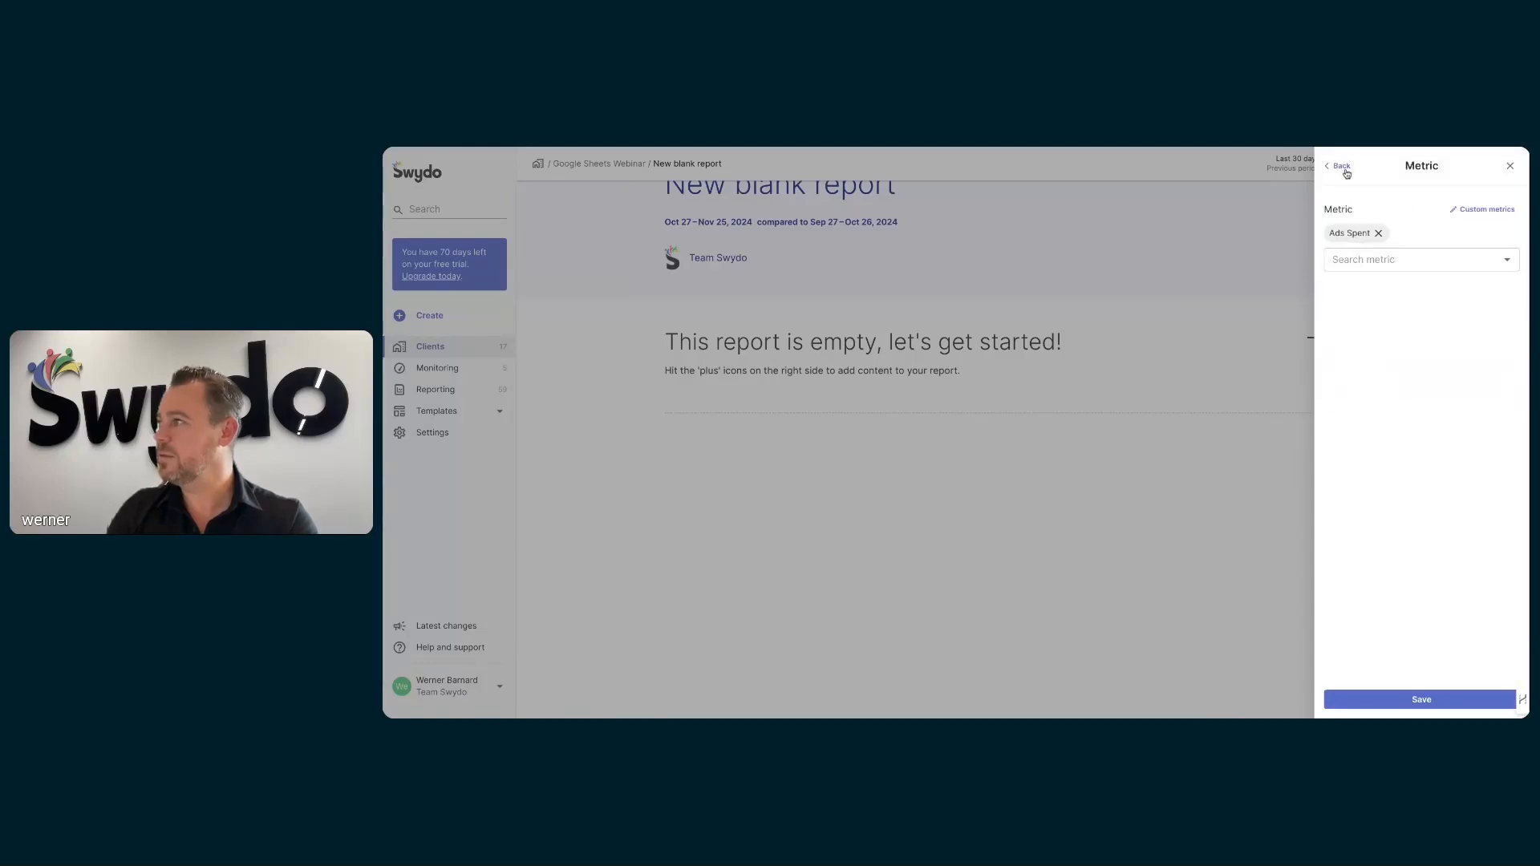
{"action": "left_click", "coordinate": [1345, 170]}
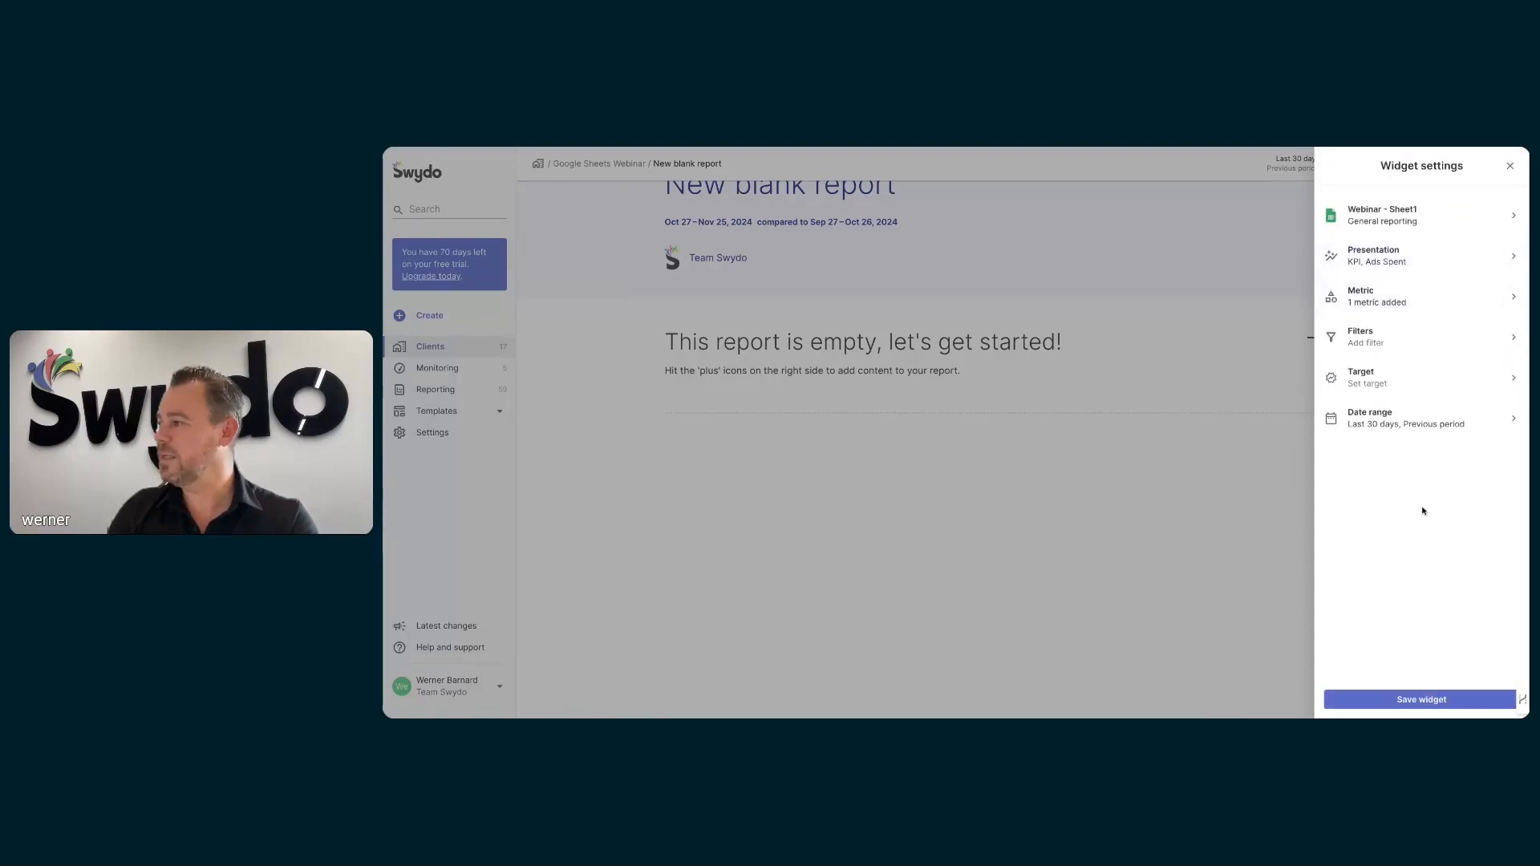
{"action": "left_click", "coordinate": [1434, 701]}
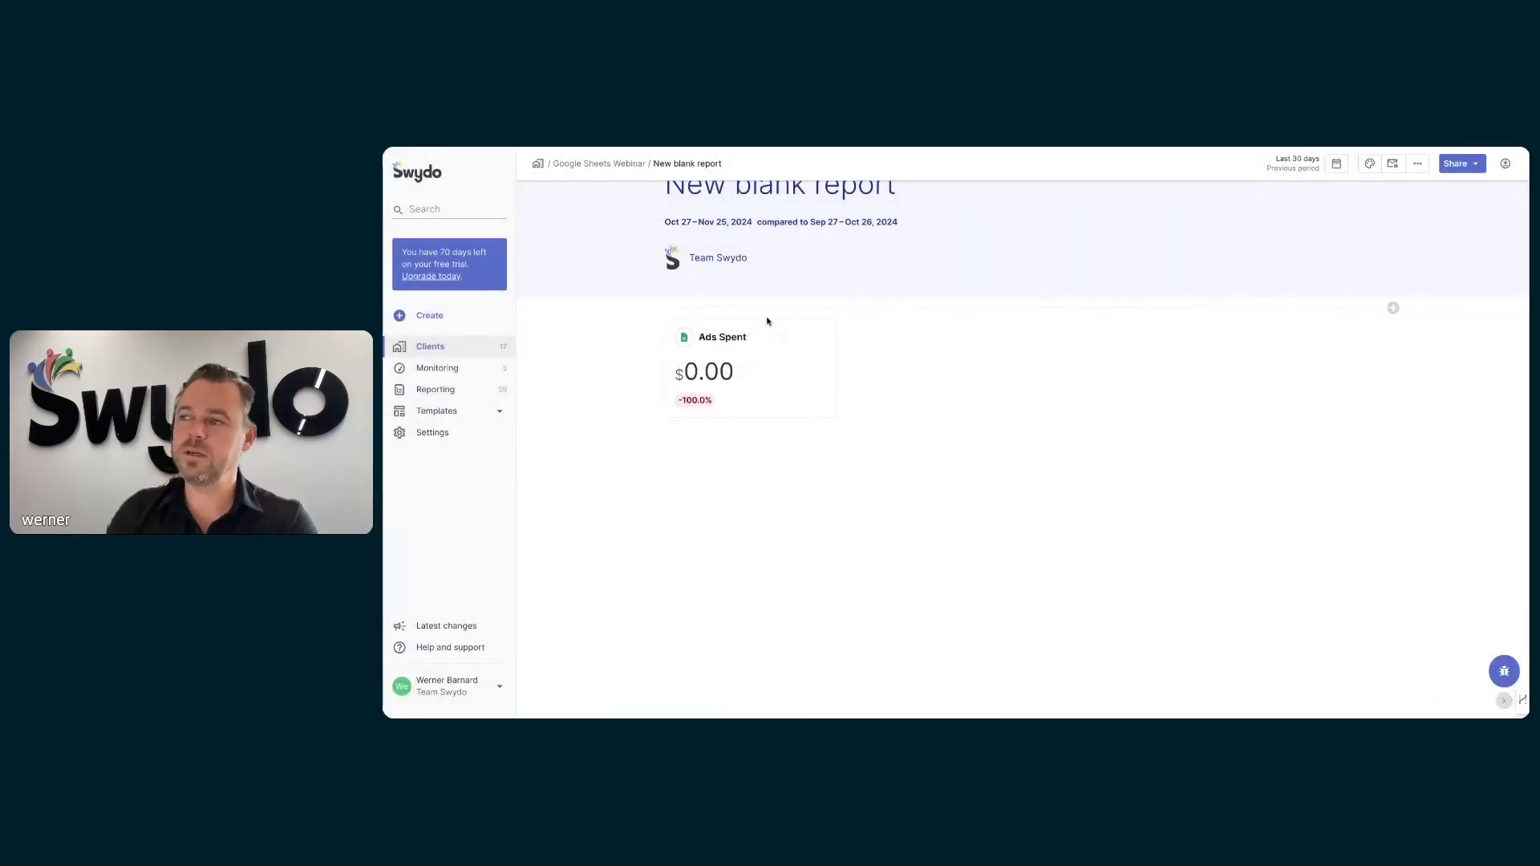
Set the report's date range to a custom period of July 1–31, 2024 and apply it
{"action": "scroll", "coordinate": [1181, 226], "scroll_direction": "up", "scroll_amount": 1}
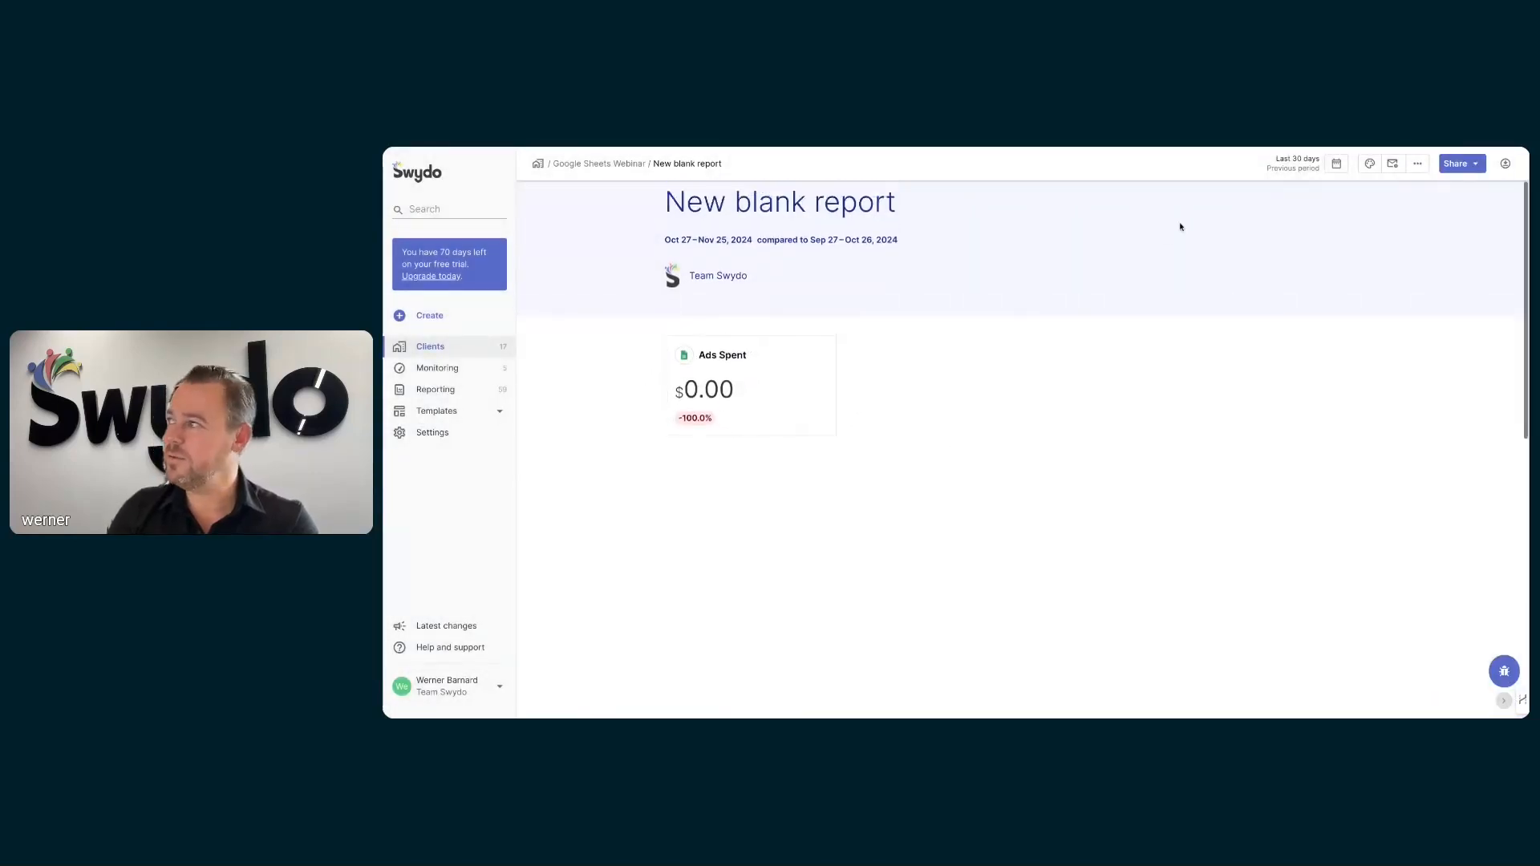
{"action": "scroll", "coordinate": [1181, 227], "scroll_direction": "up", "scroll_amount": 2}
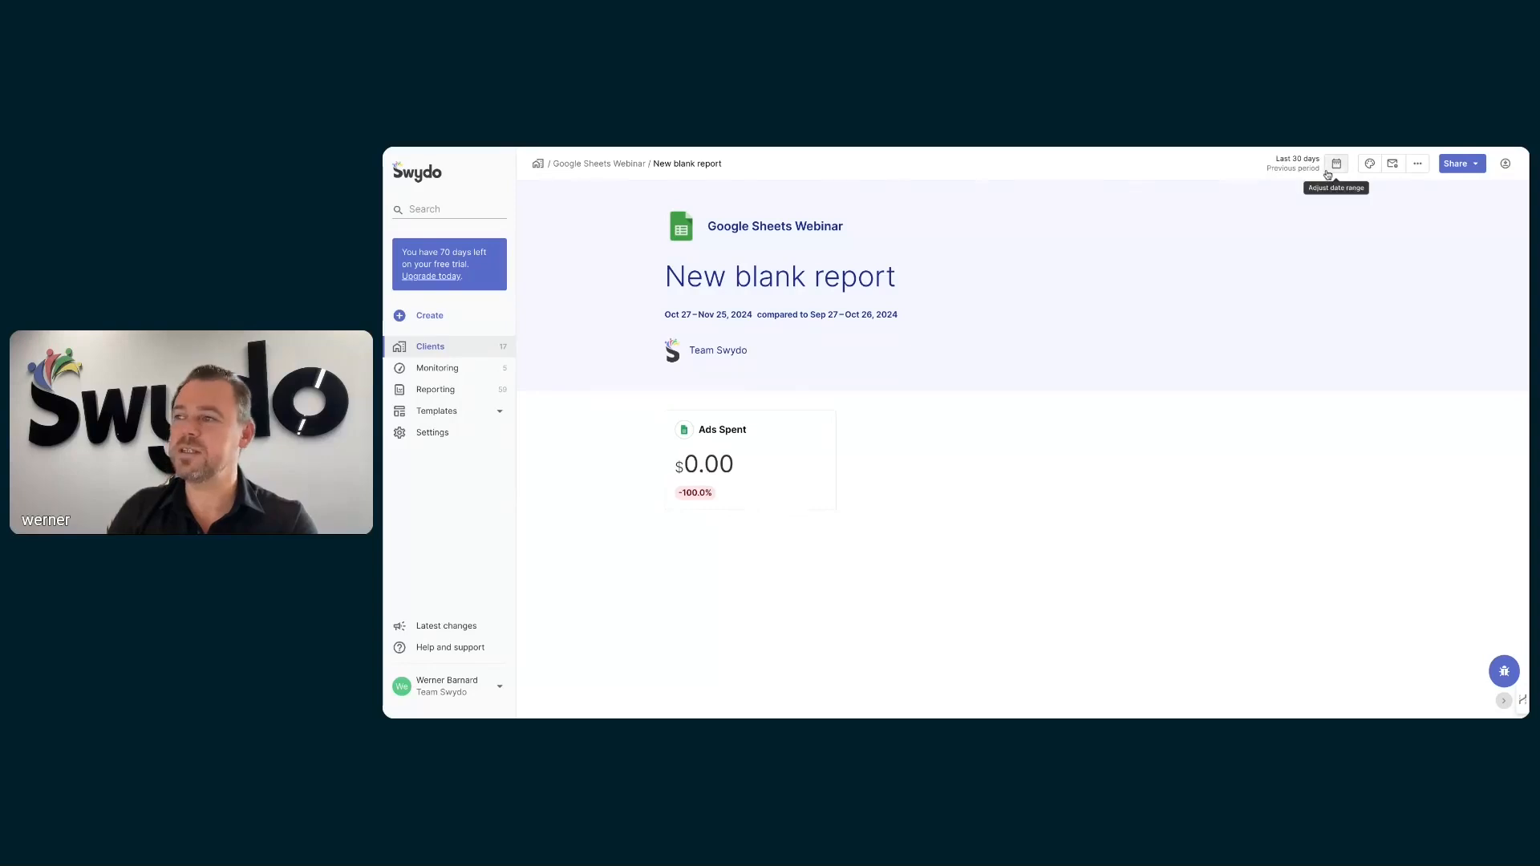
{"action": "left_click", "coordinate": [1337, 165]}
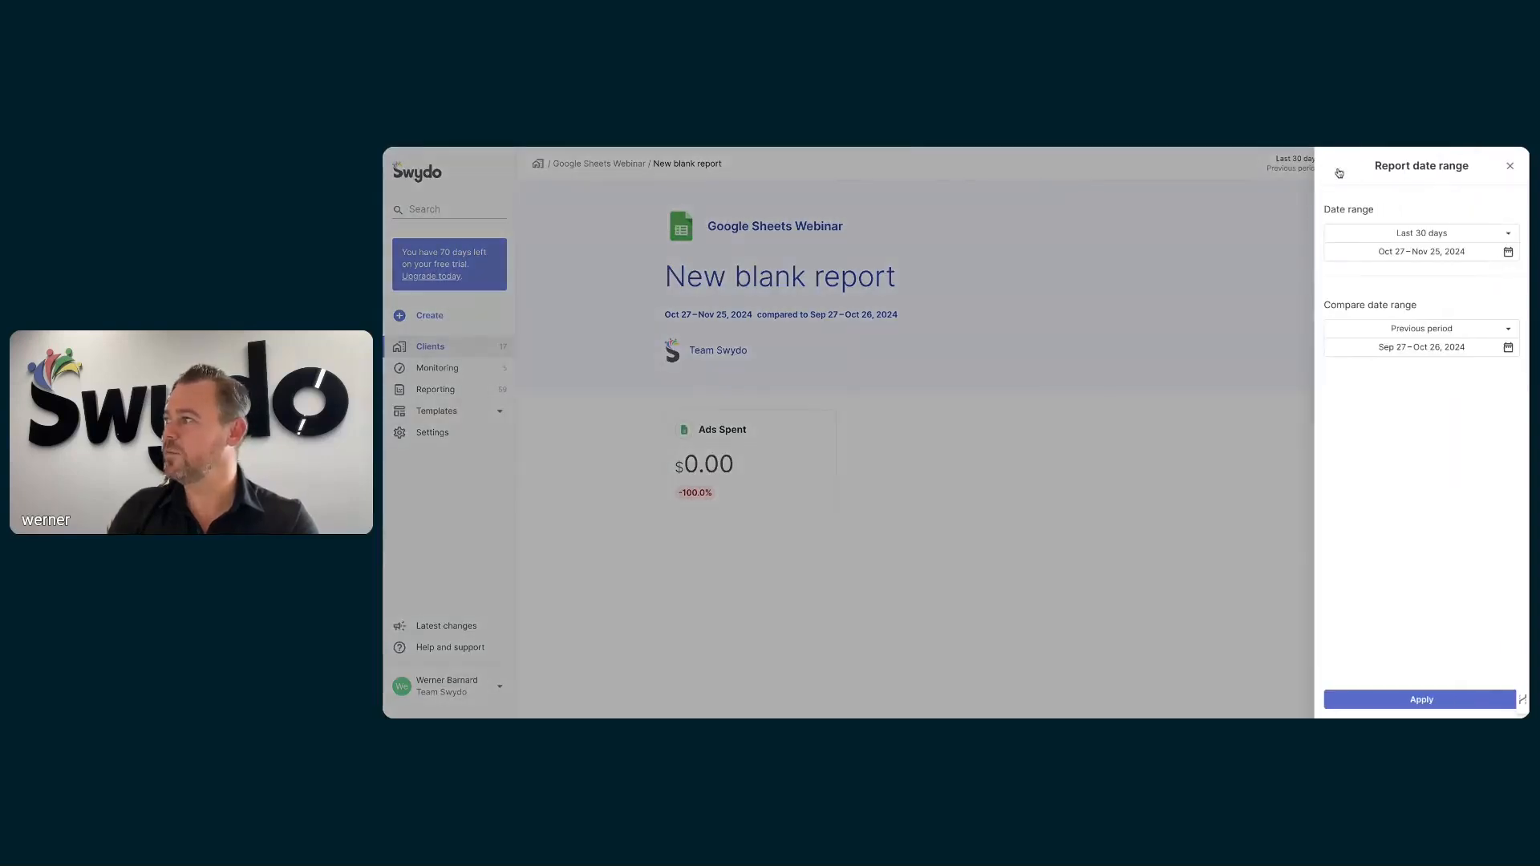
{"action": "left_click", "coordinate": [1418, 233]}
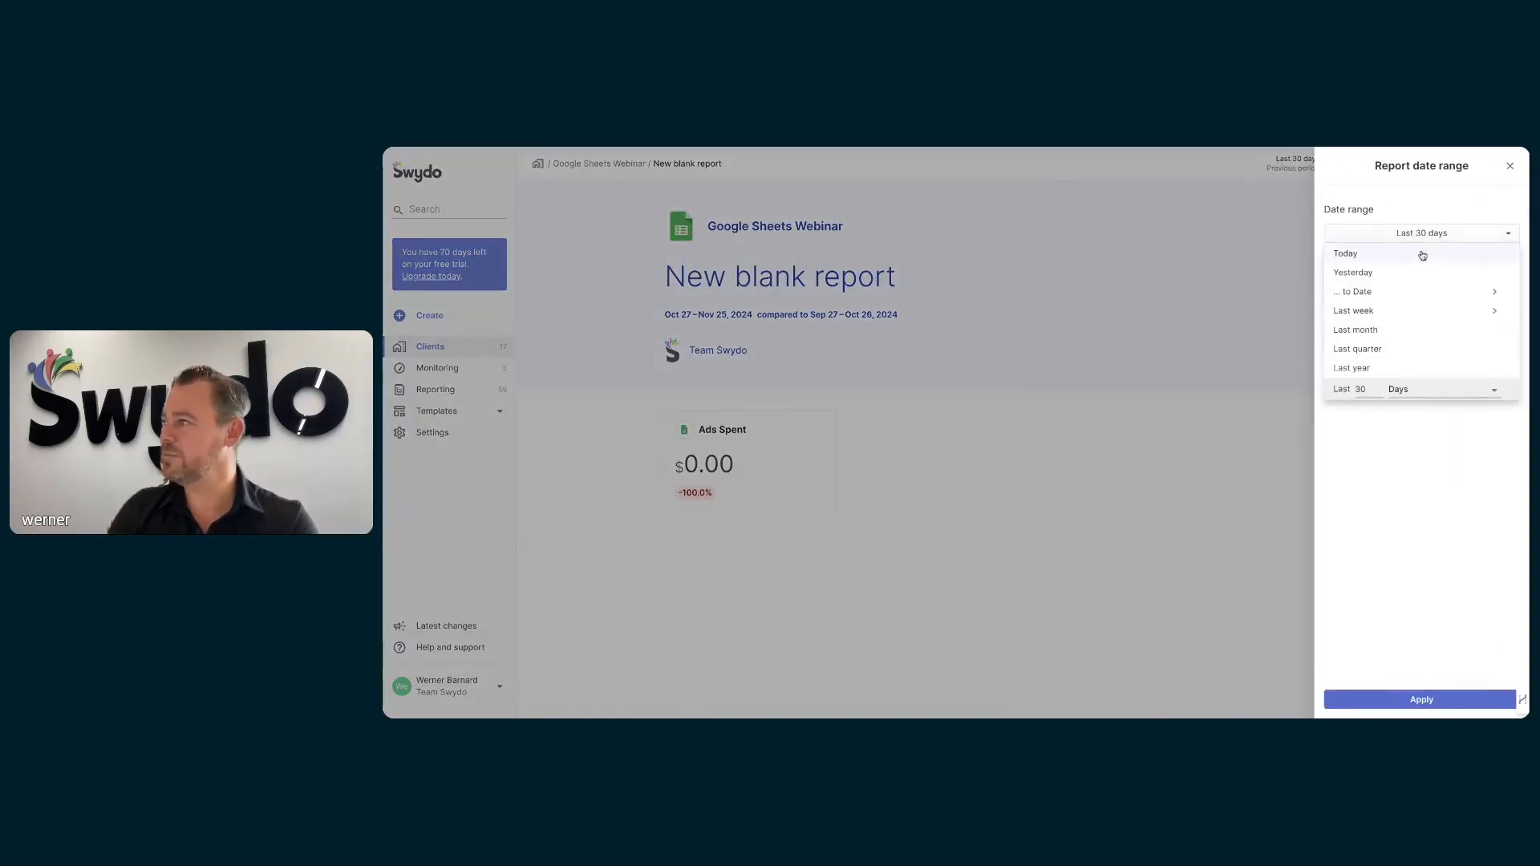
{"action": "left_click", "coordinate": [1455, 195]}
{"action": "left_click", "coordinate": [1507, 254]}
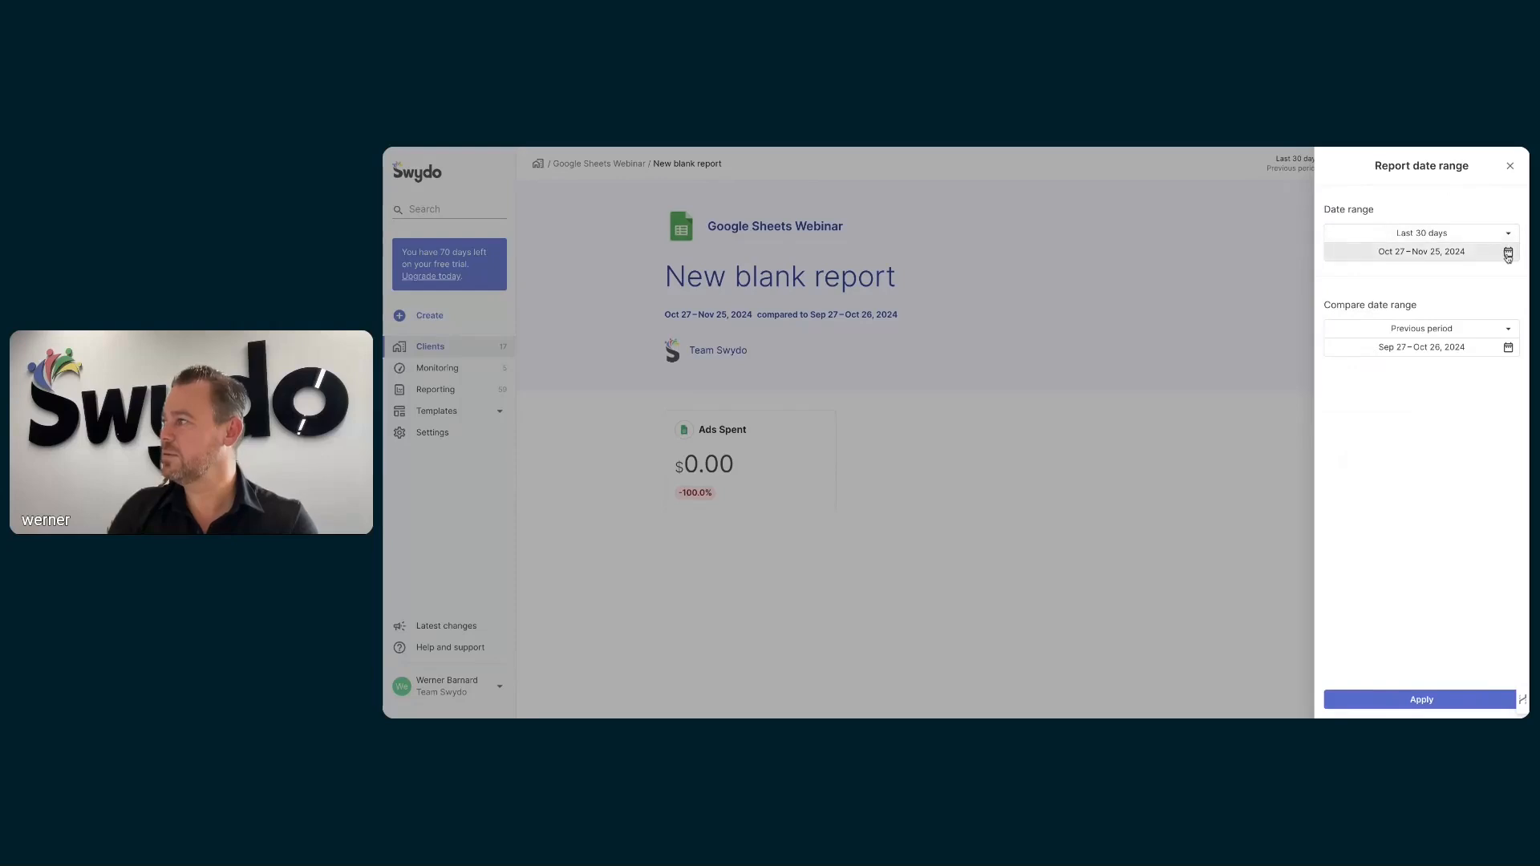
{"action": "left_click", "coordinate": [1474, 316]}
{"action": "left_click", "coordinate": [1474, 316]}
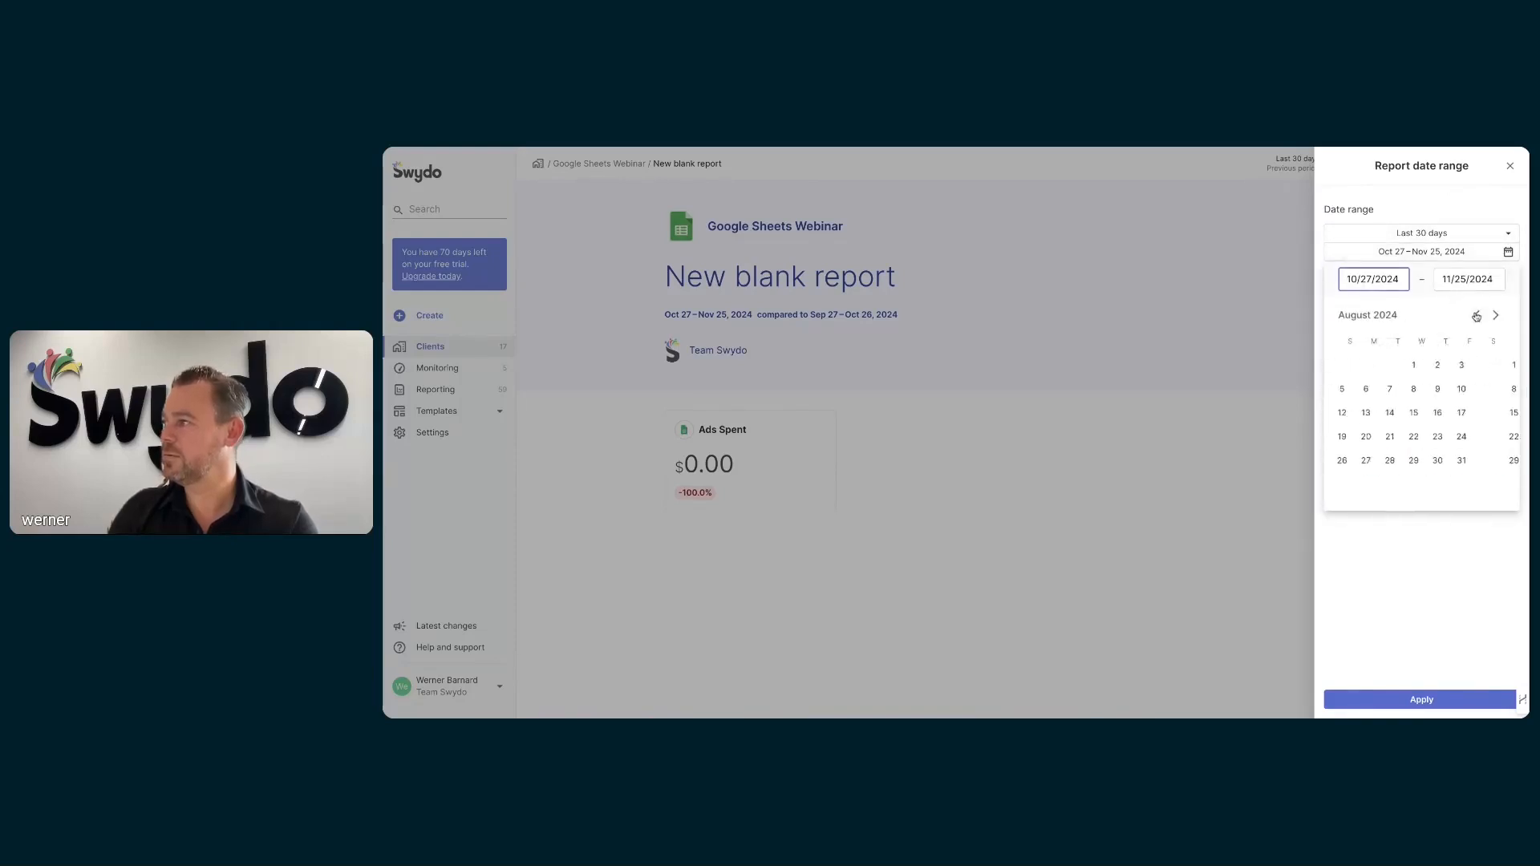
{"action": "left_click", "coordinate": [1475, 316]}
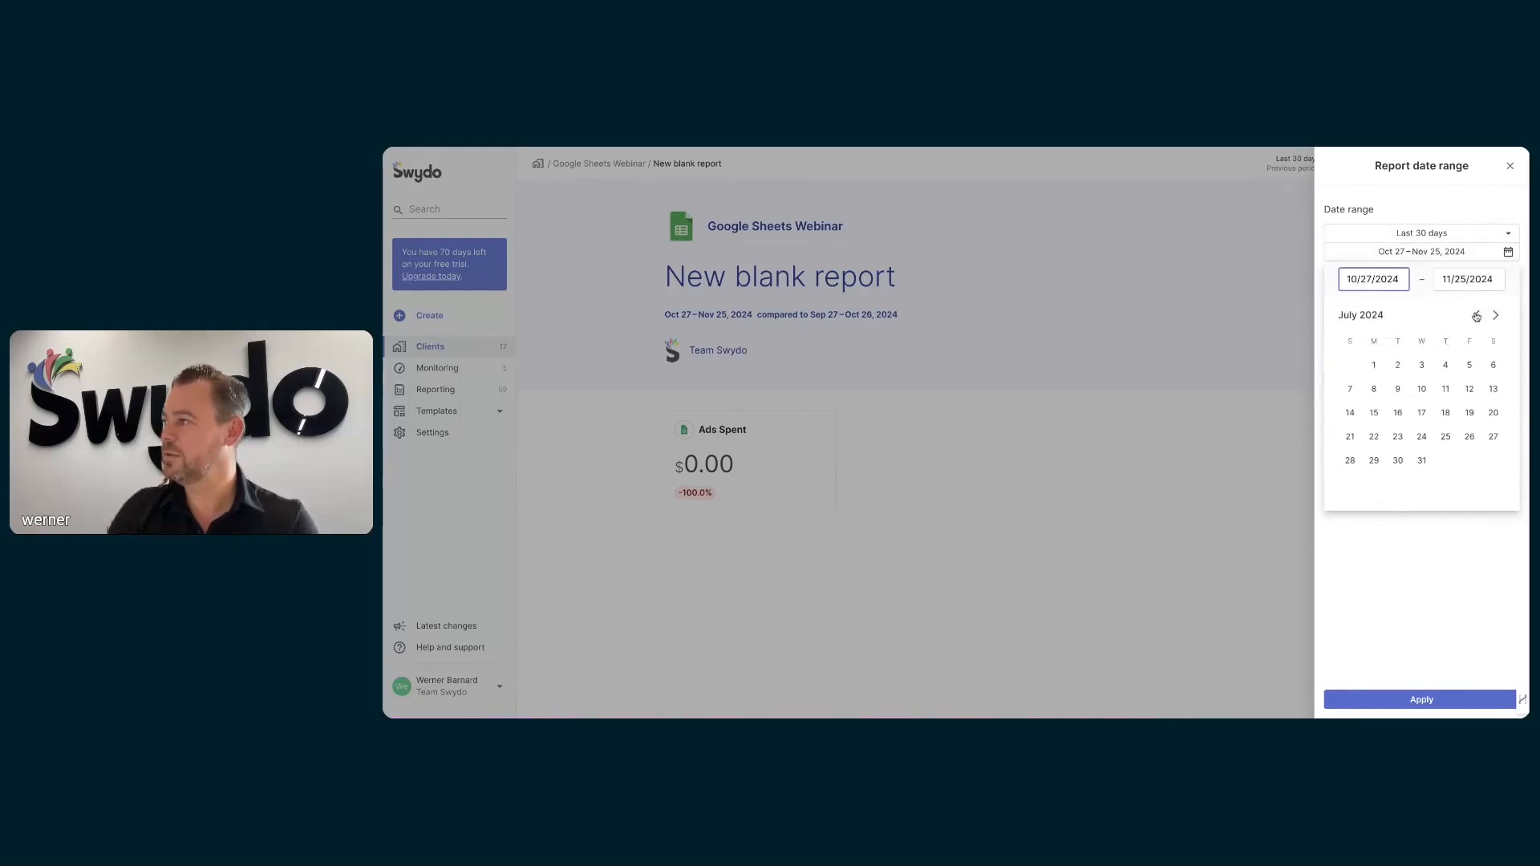
{"action": "left_click", "coordinate": [1373, 366]}
{"action": "left_click", "coordinate": [1425, 467]}
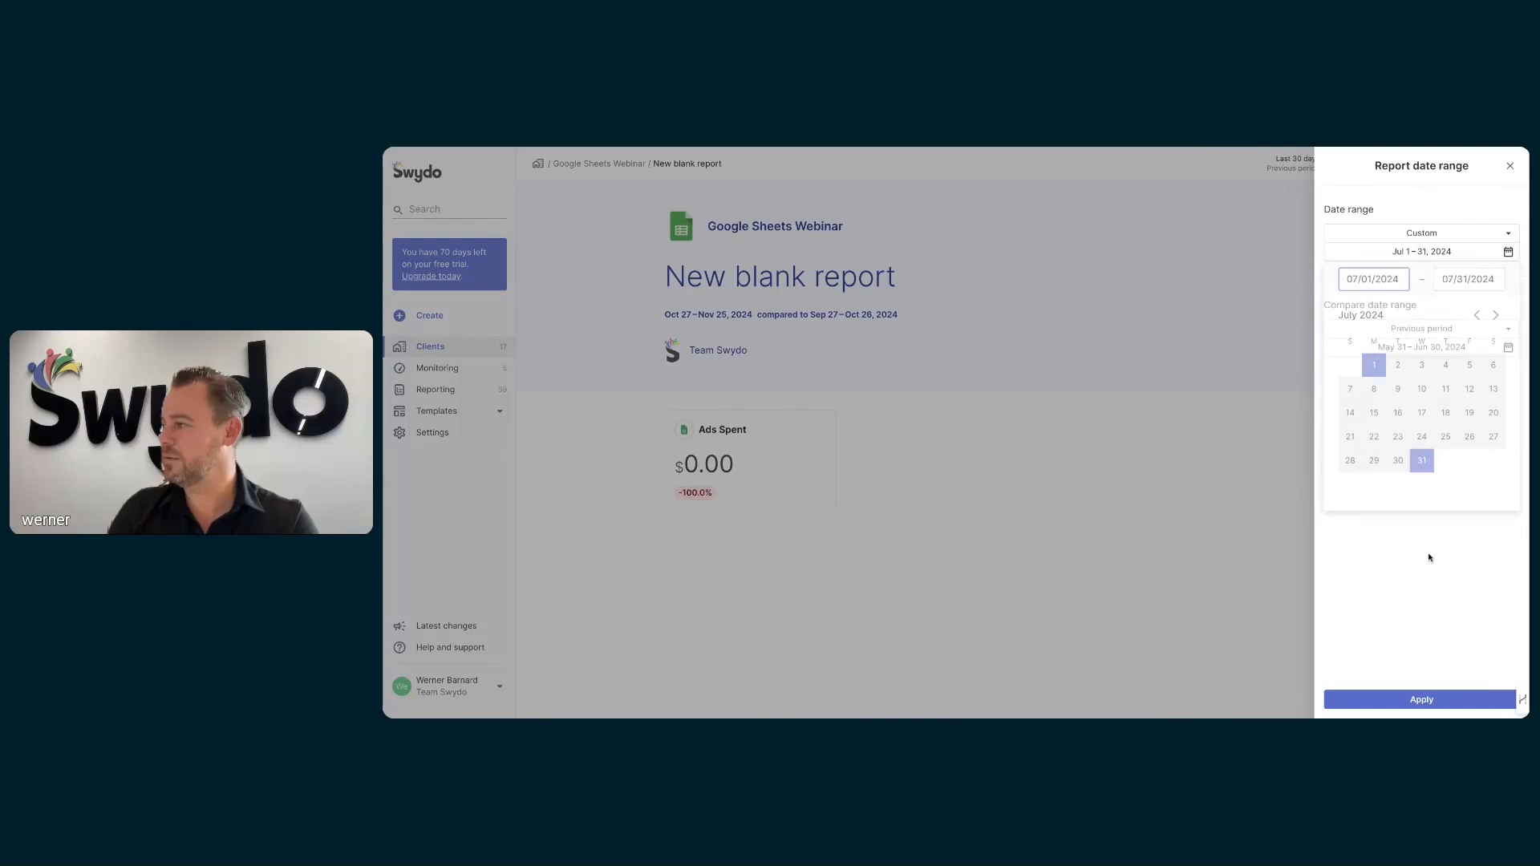
{"action": "left_click", "coordinate": [1427, 699]}
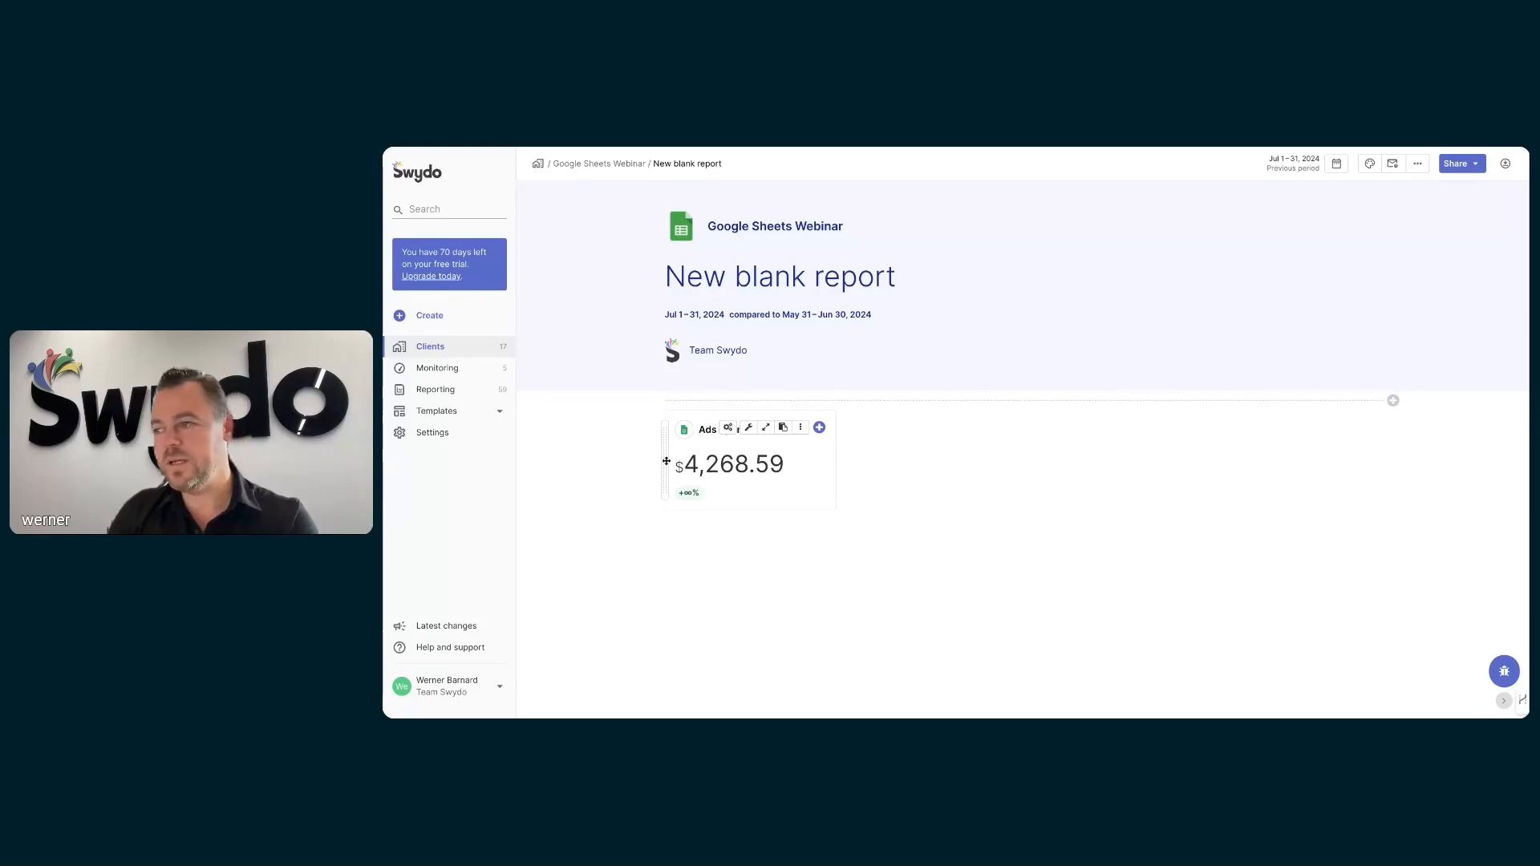
Switch to the Webinar spreadsheet and check the July rows of the Ads Spent column in Sheet1
{"action": "left_click", "coordinate": [521, 149]}
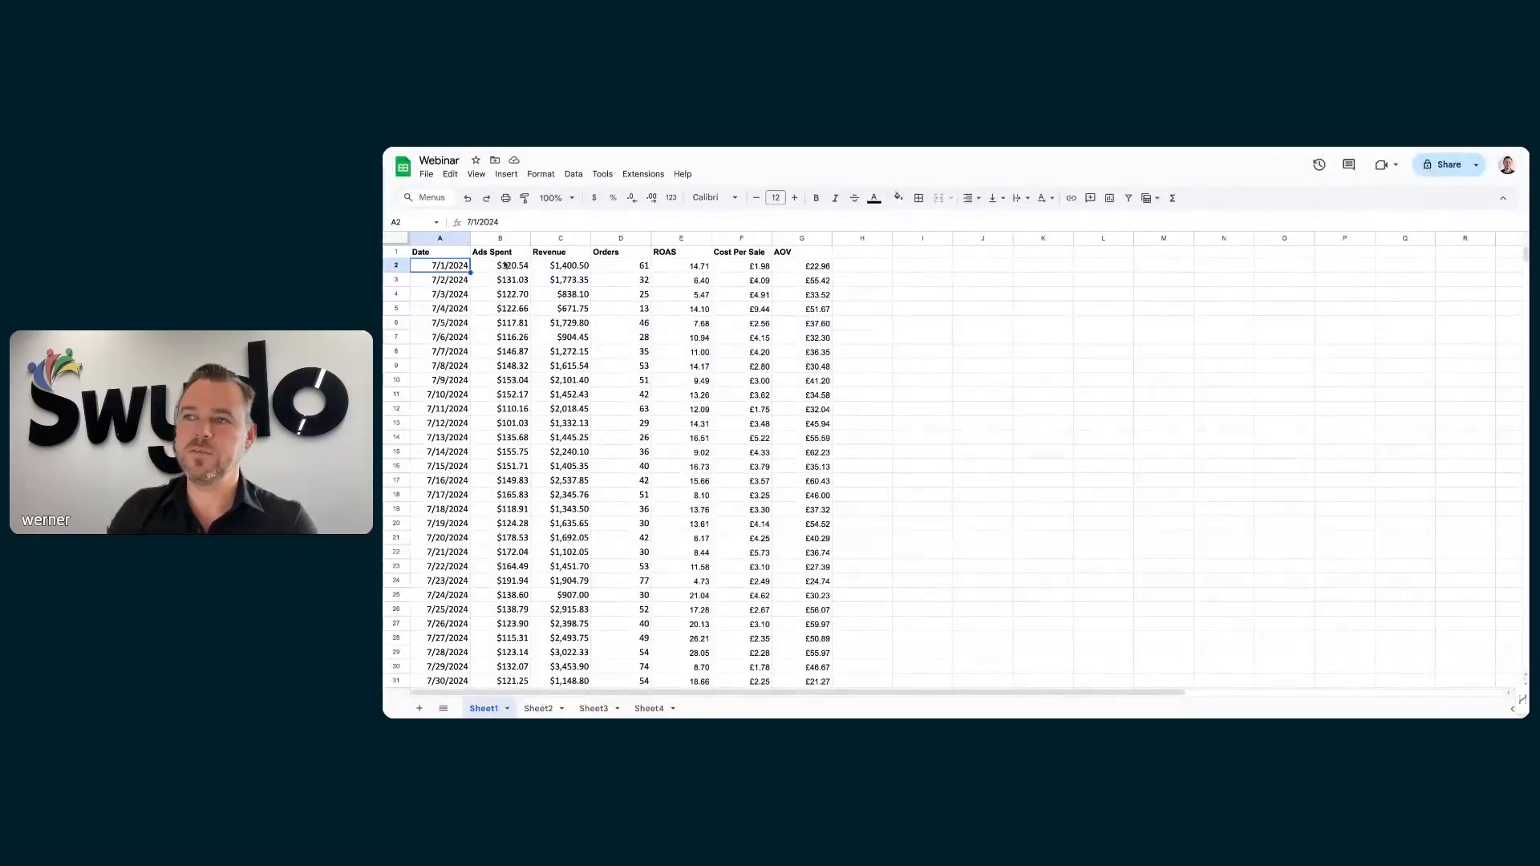
{"action": "scroll", "coordinate": [522, 495], "scroll_direction": "down", "scroll_amount": 1}
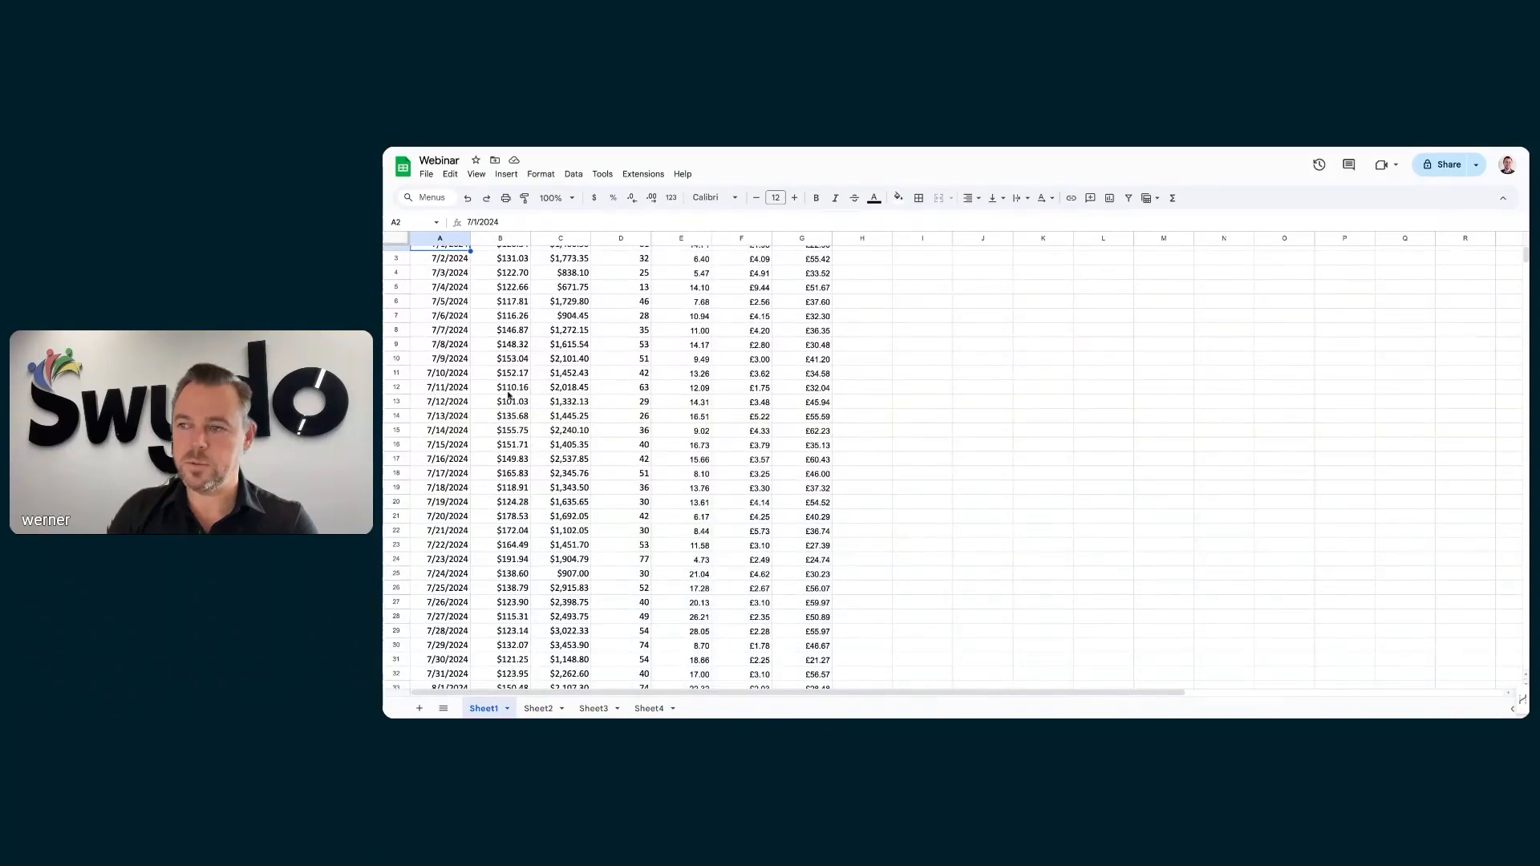
{"action": "scroll", "coordinate": [514, 270], "scroll_direction": "up", "scroll_amount": 1}
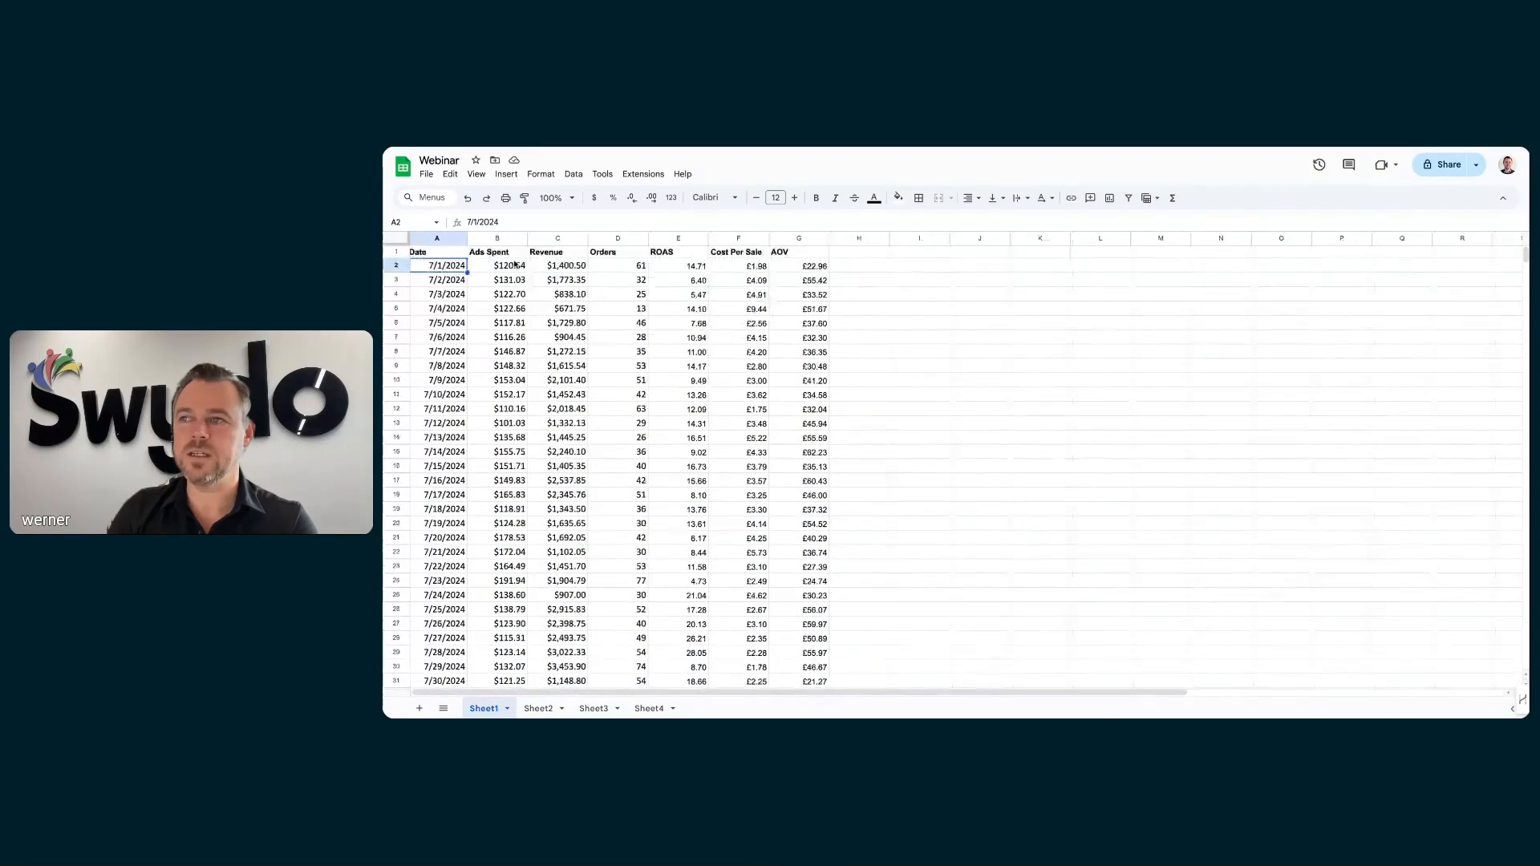
Return to the Swydo report and add a Revenue KPI widget after Ads Spent, using the Webinar - Sheet1 data source
{"action": "left_click", "coordinate": [606, 148]}
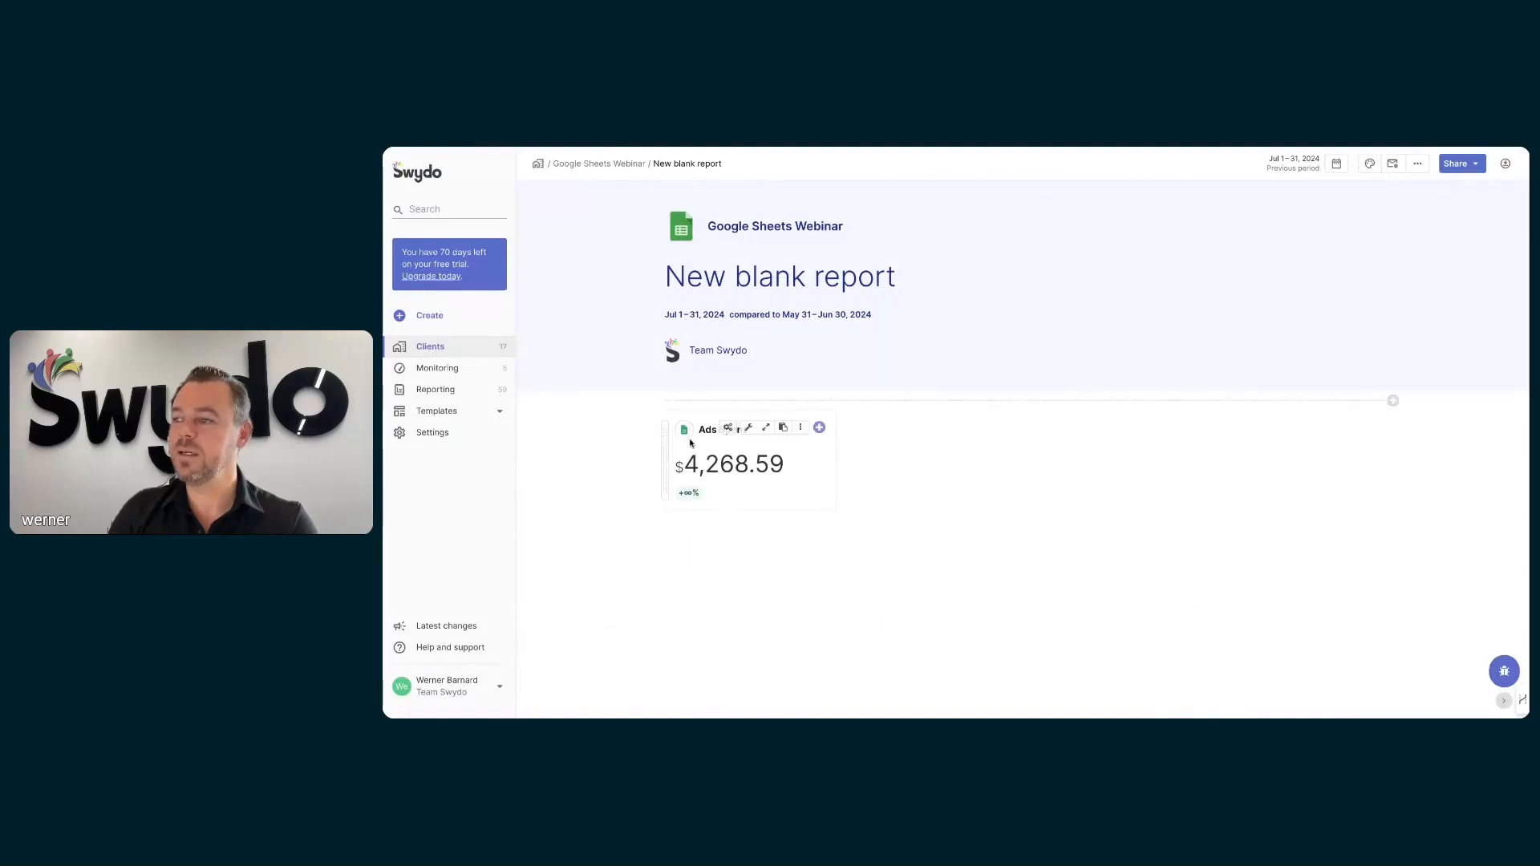
{"action": "left_click", "coordinate": [819, 428]}
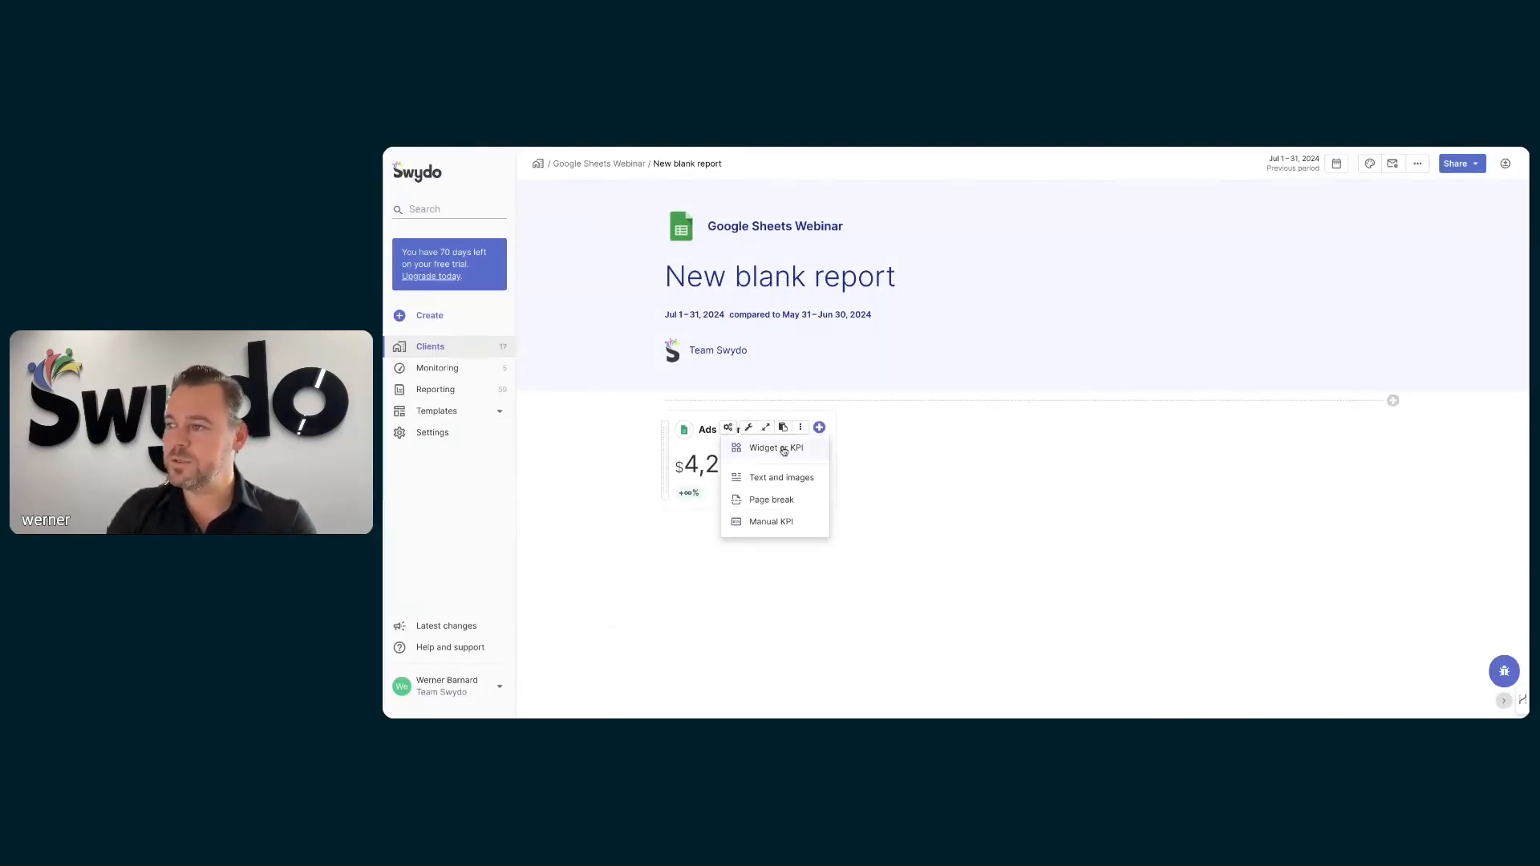
{"action": "left_click", "coordinate": [806, 446]}
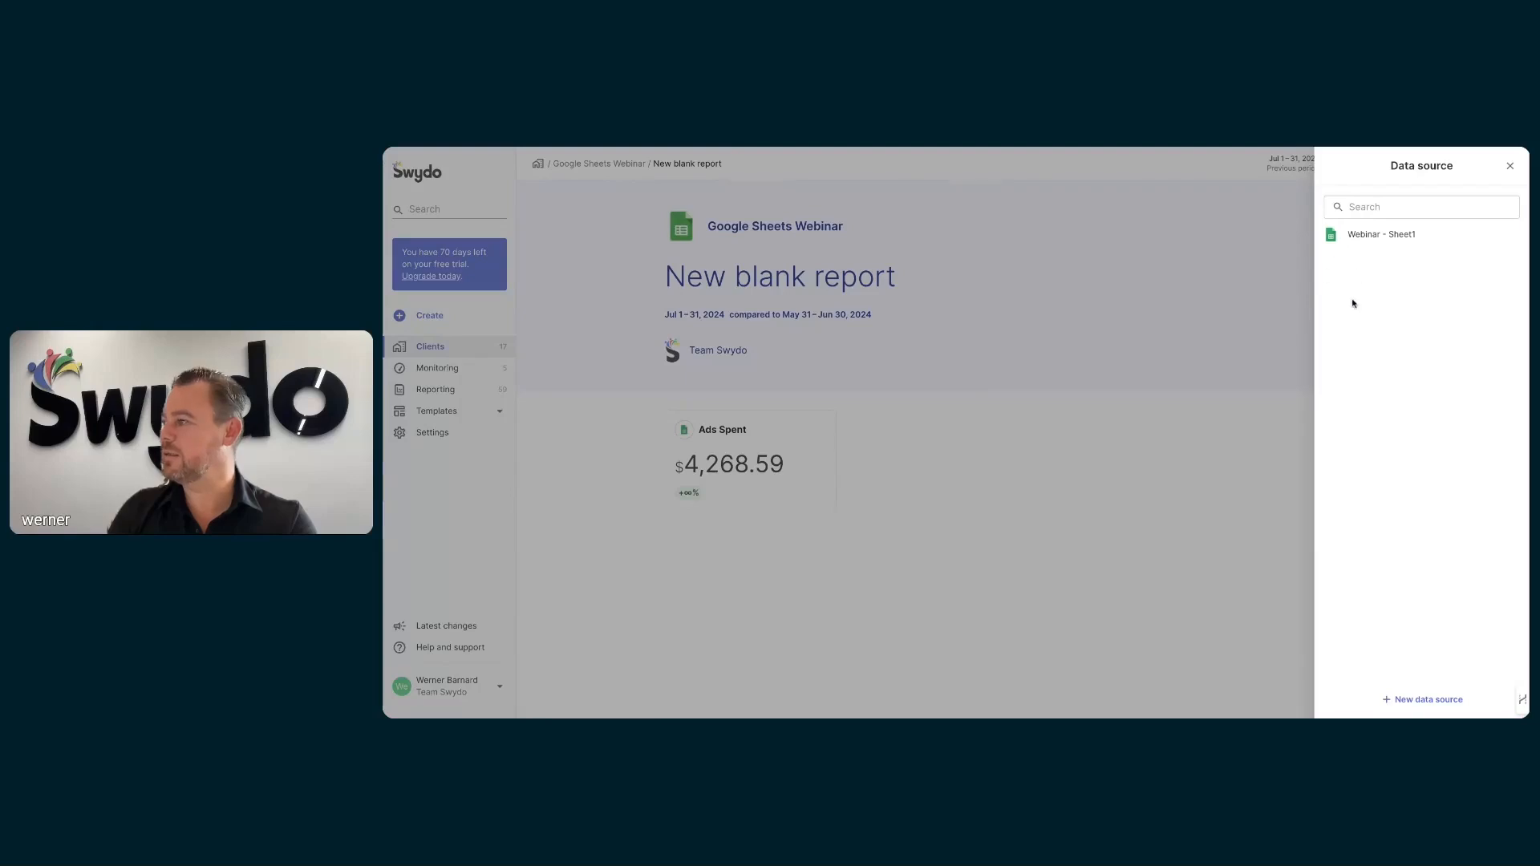
{"action": "left_click", "coordinate": [1386, 236]}
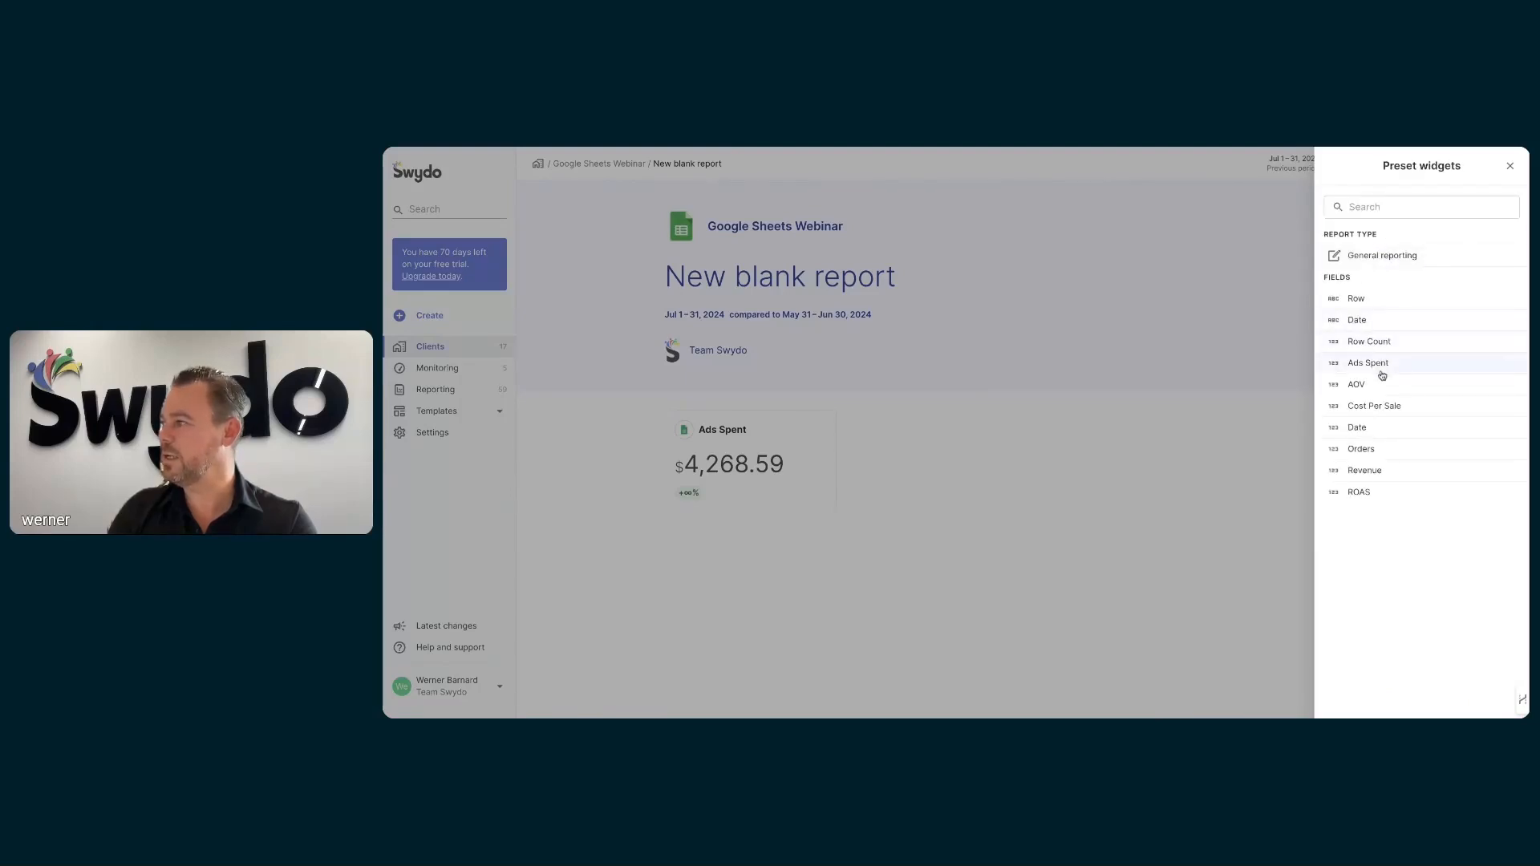
{"action": "left_click", "coordinate": [1373, 475]}
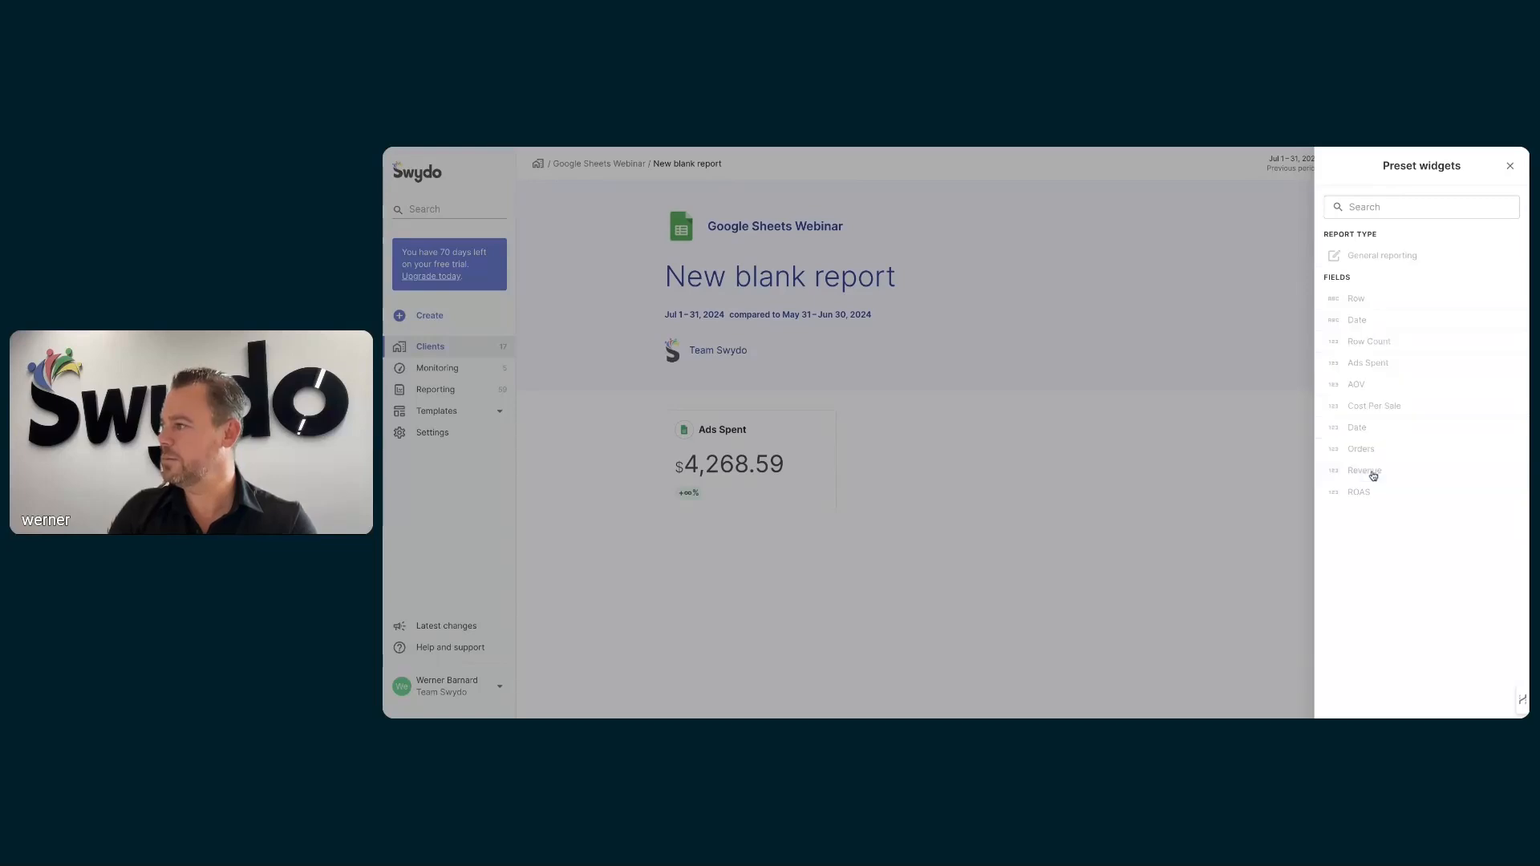
{"action": "left_click", "coordinate": [1443, 700]}
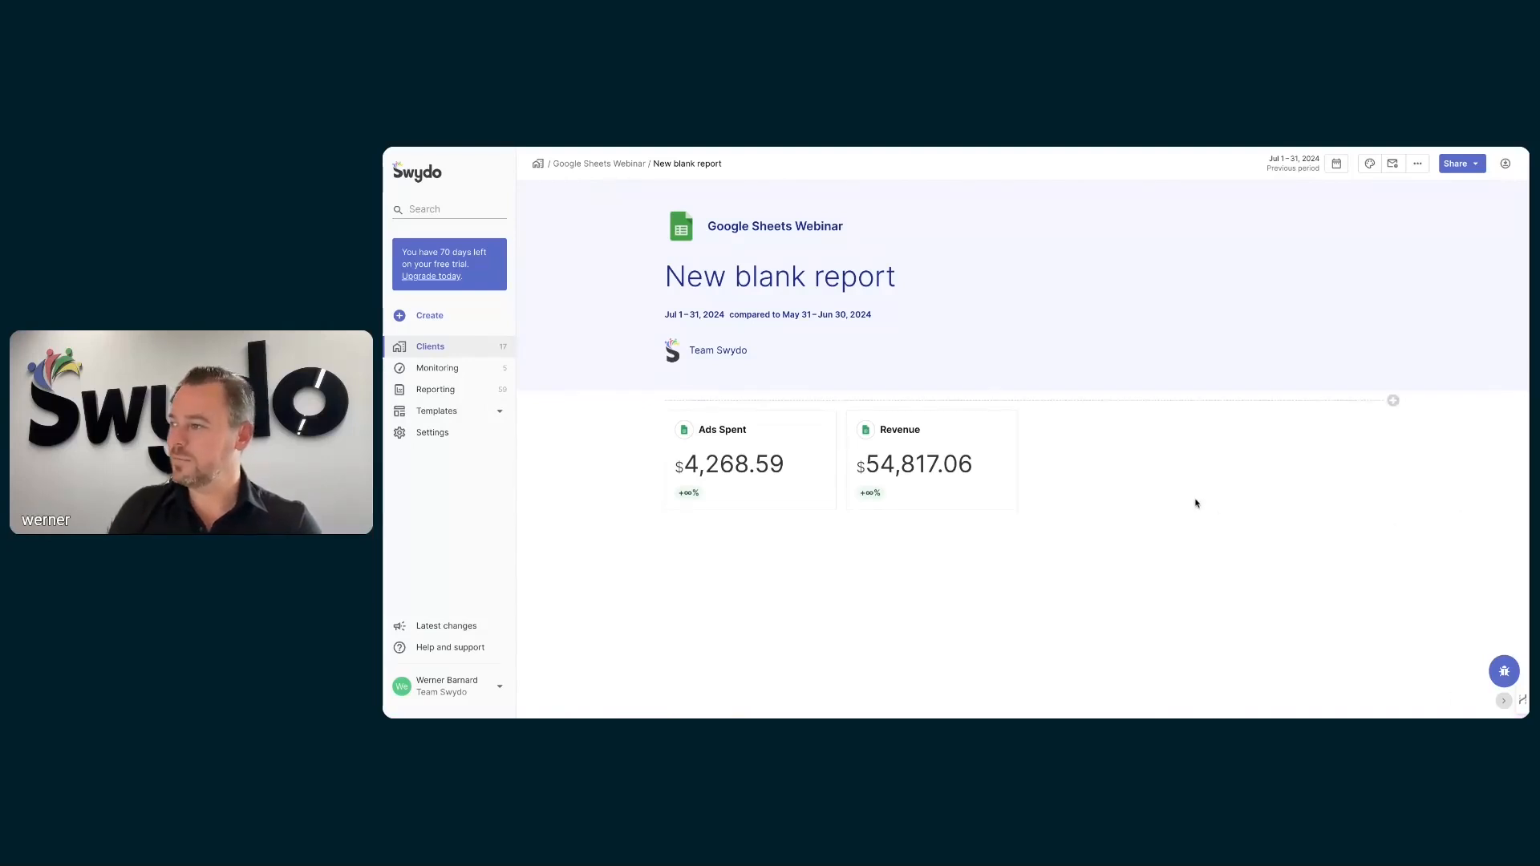
Switch to the Webinar spreadsheet and examine the campaign data on Sheet2
{"action": "left_click", "coordinate": [828, 148]}
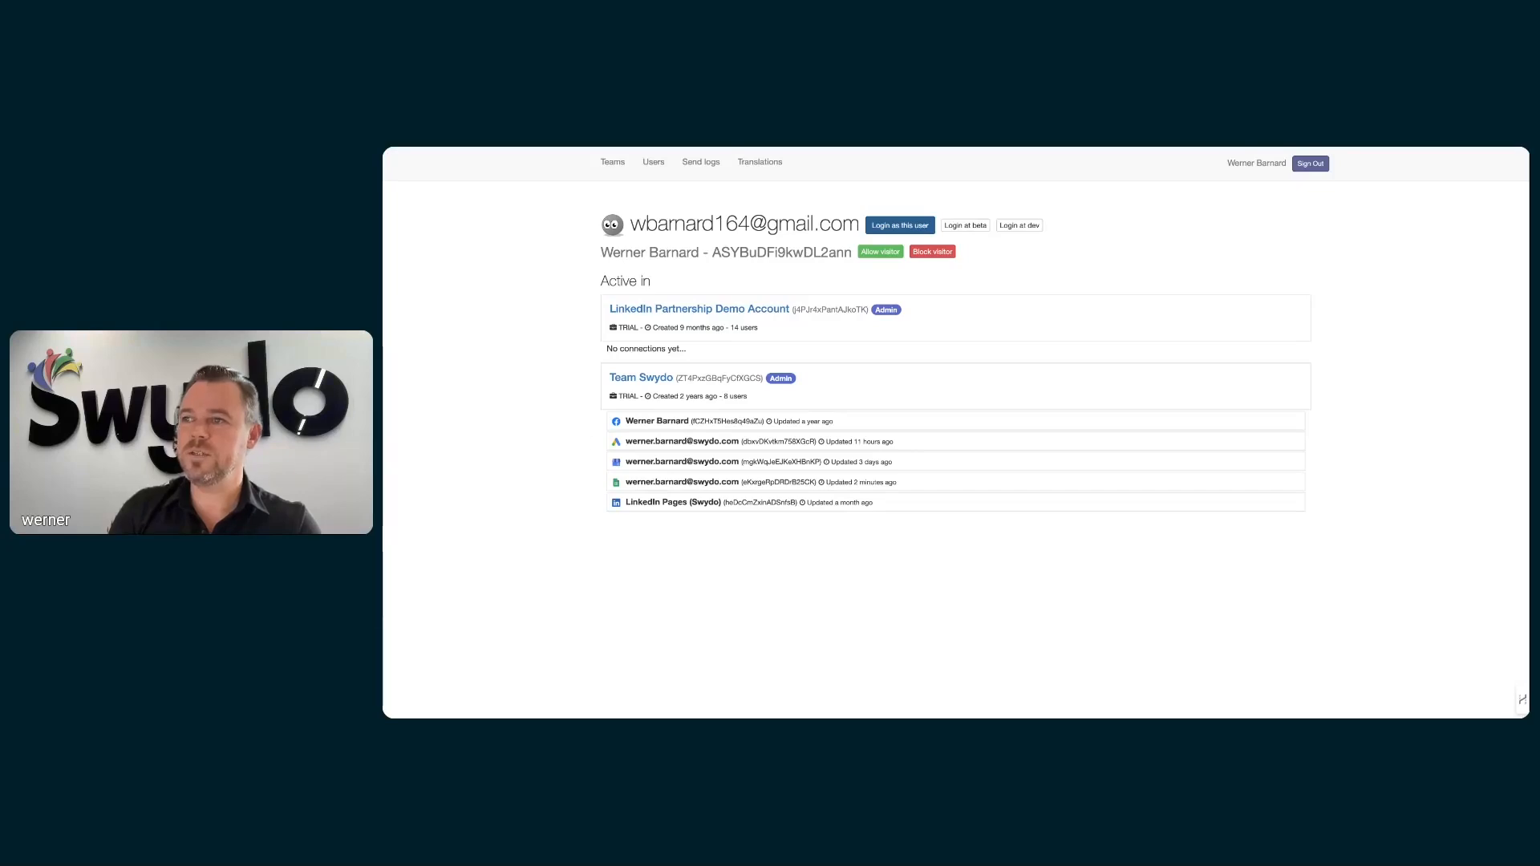
{"action": "left_click", "coordinate": [618, 149]}
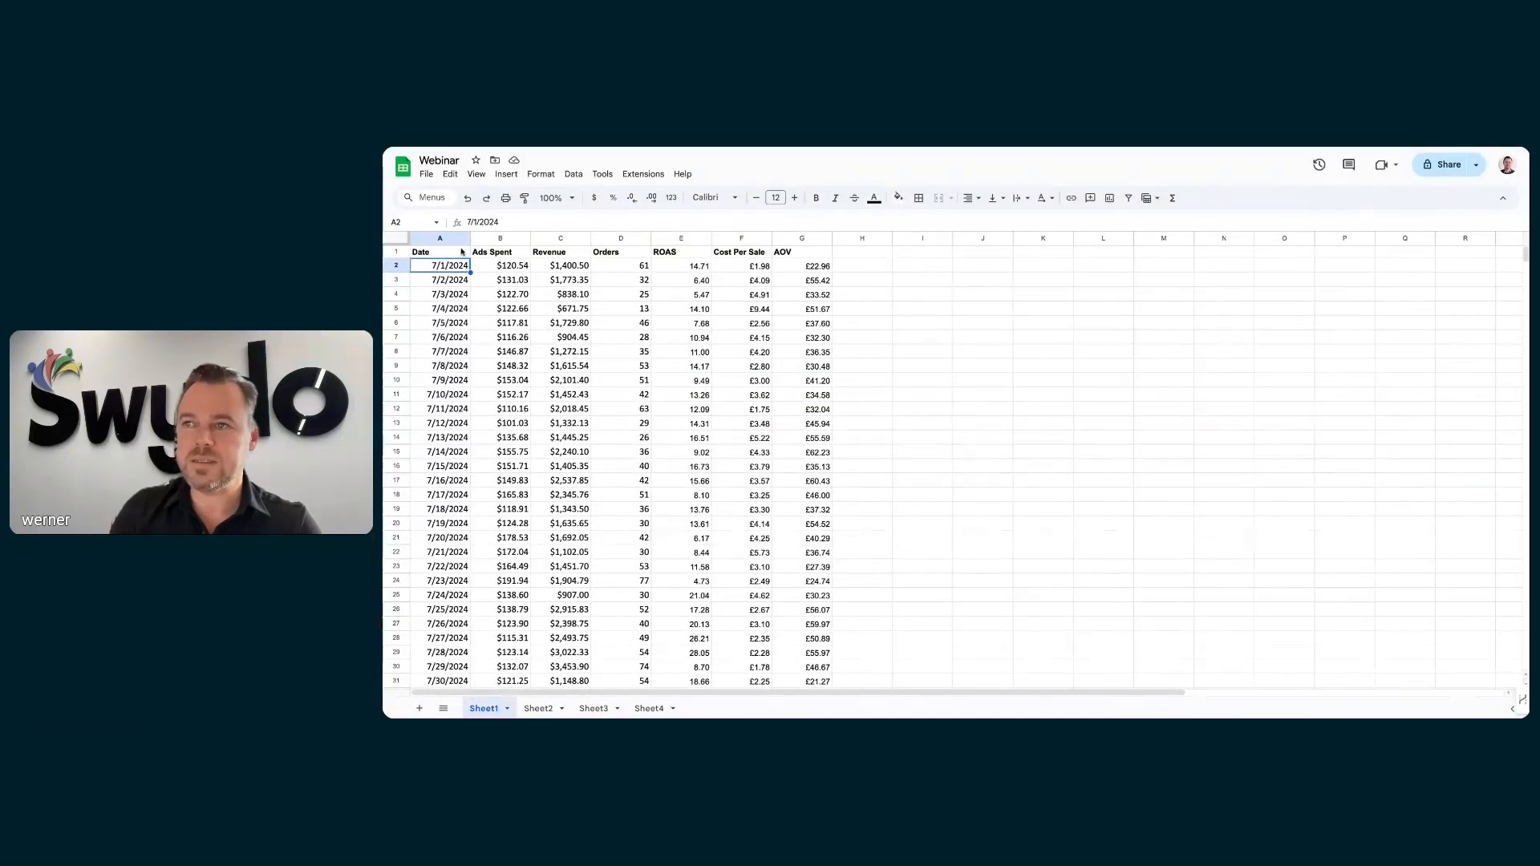
{"action": "left_click", "coordinate": [549, 713]}
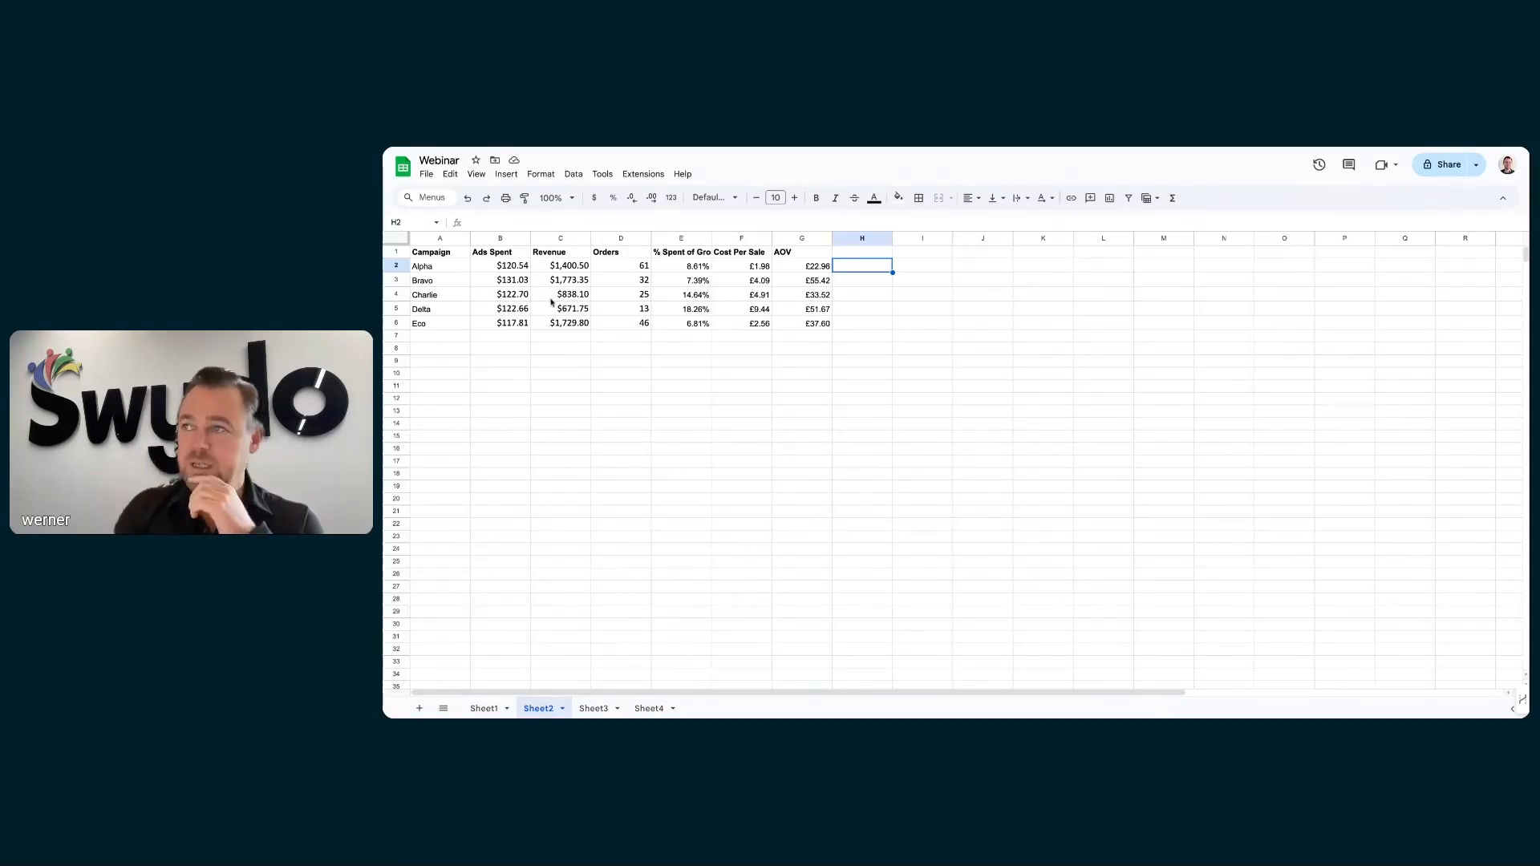
Return to the Swydo report and begin another widget after Revenue with a new data source using the Google Sheets integration
{"action": "left_click", "coordinate": [675, 149]}
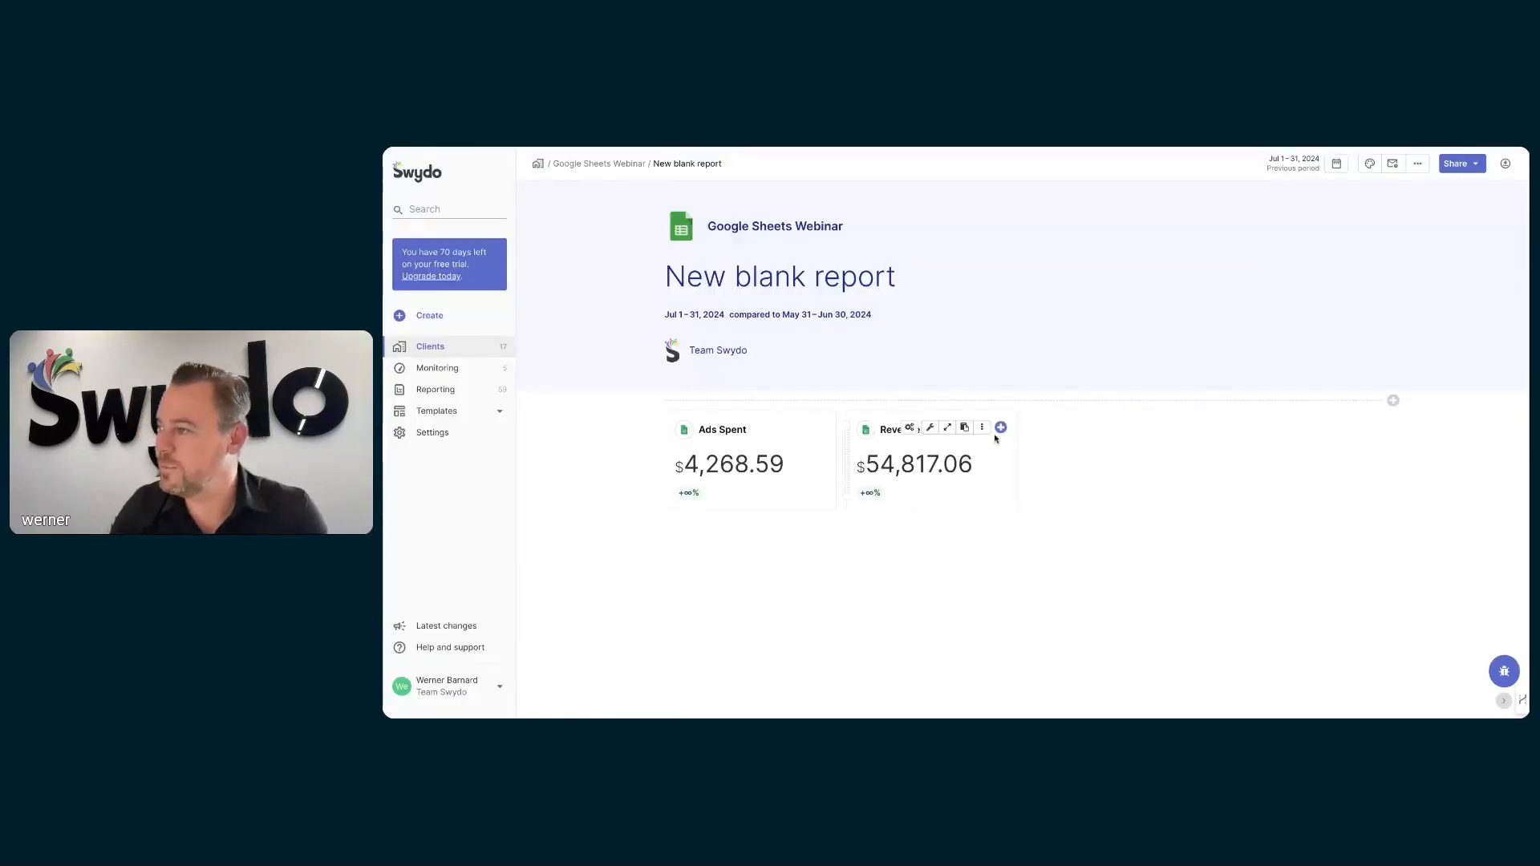
{"action": "left_click", "coordinate": [1001, 428]}
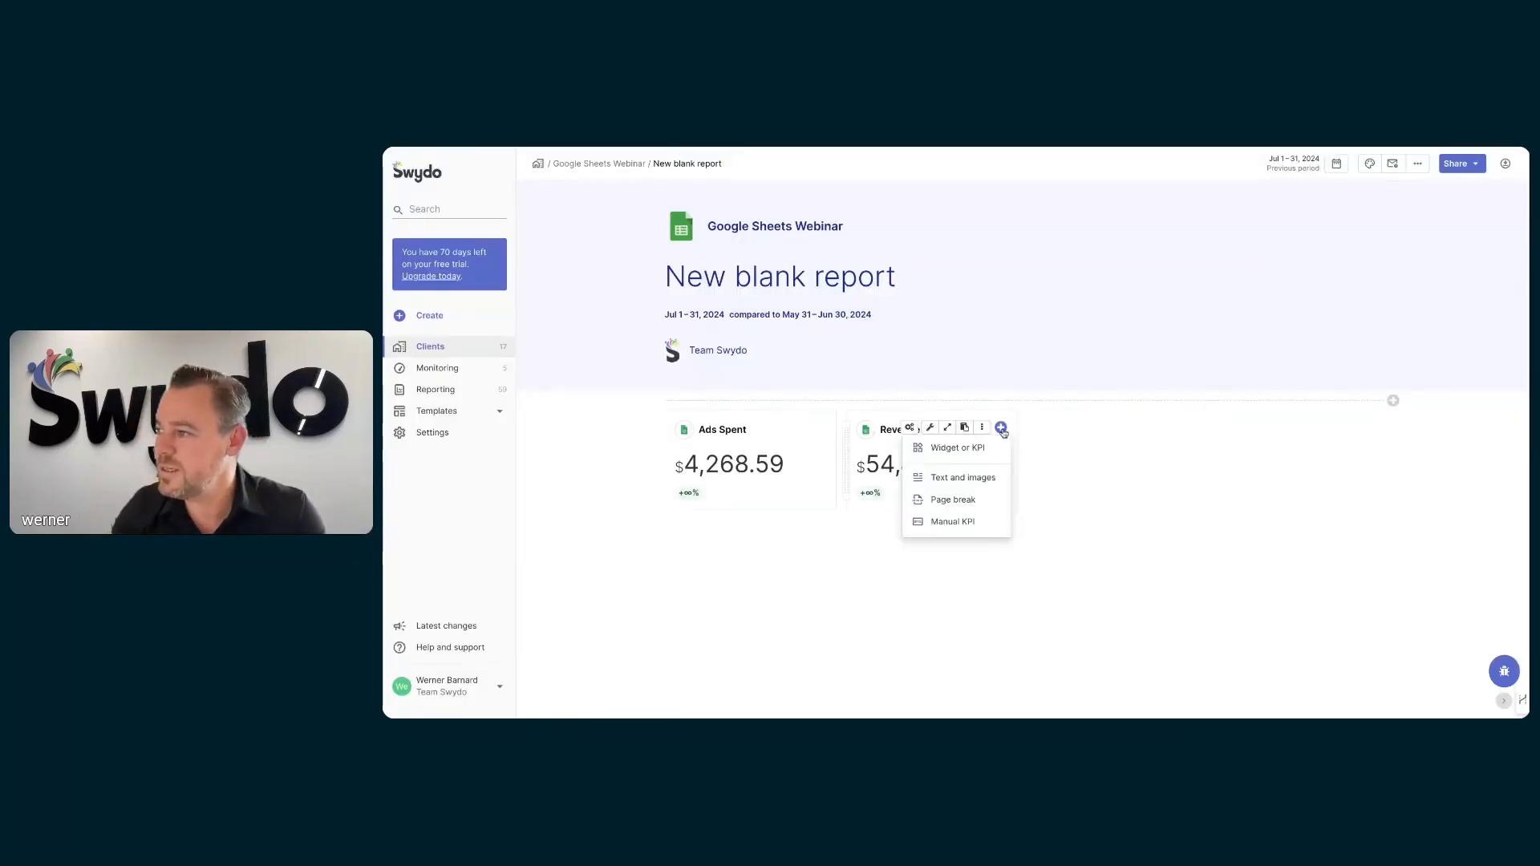
{"action": "left_click", "coordinate": [954, 454]}
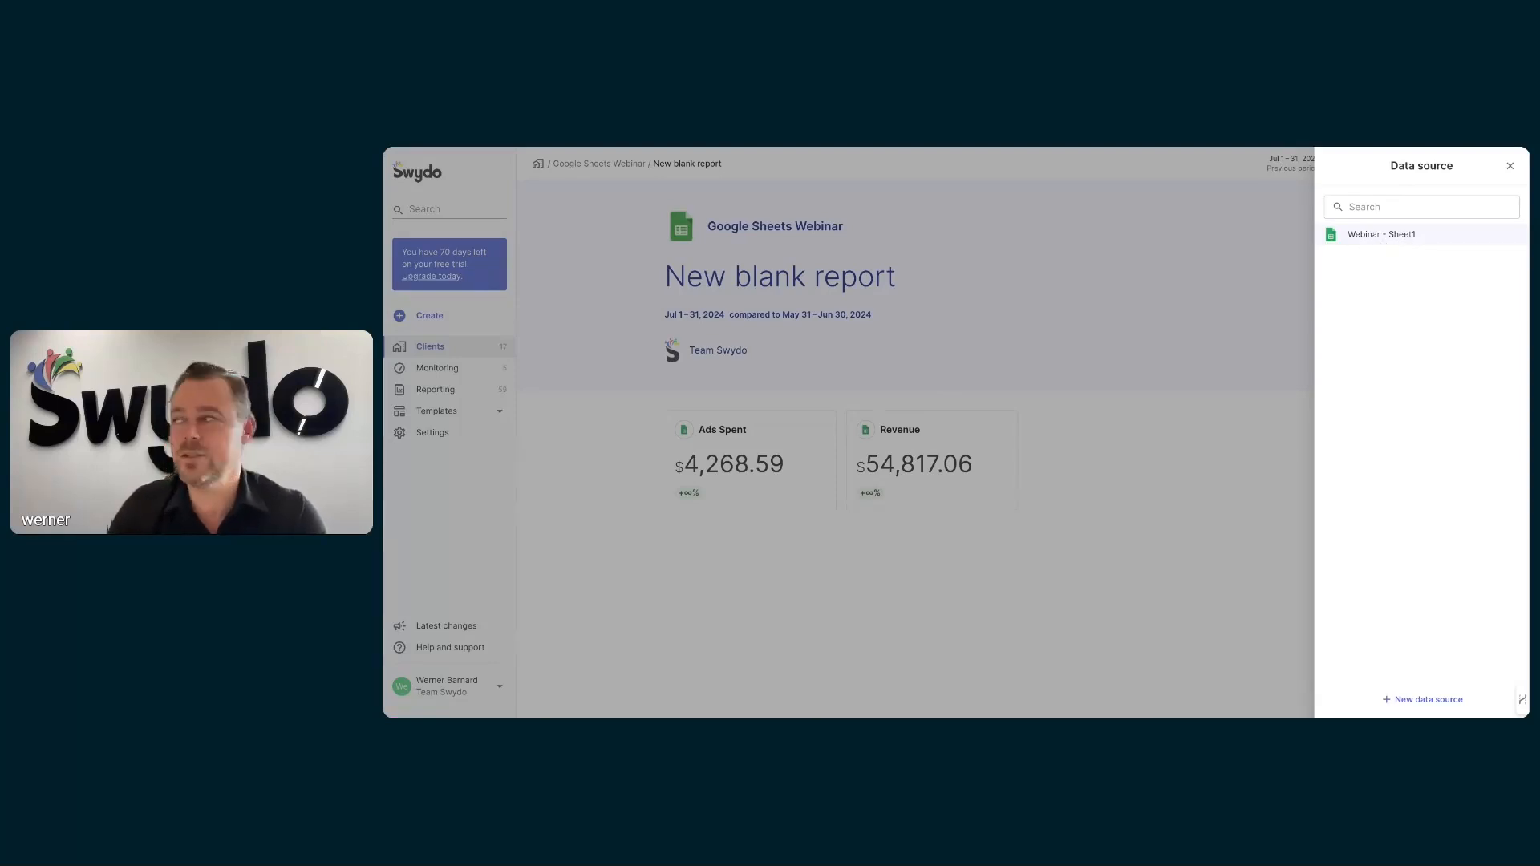
{"action": "left_click", "coordinate": [1439, 701]}
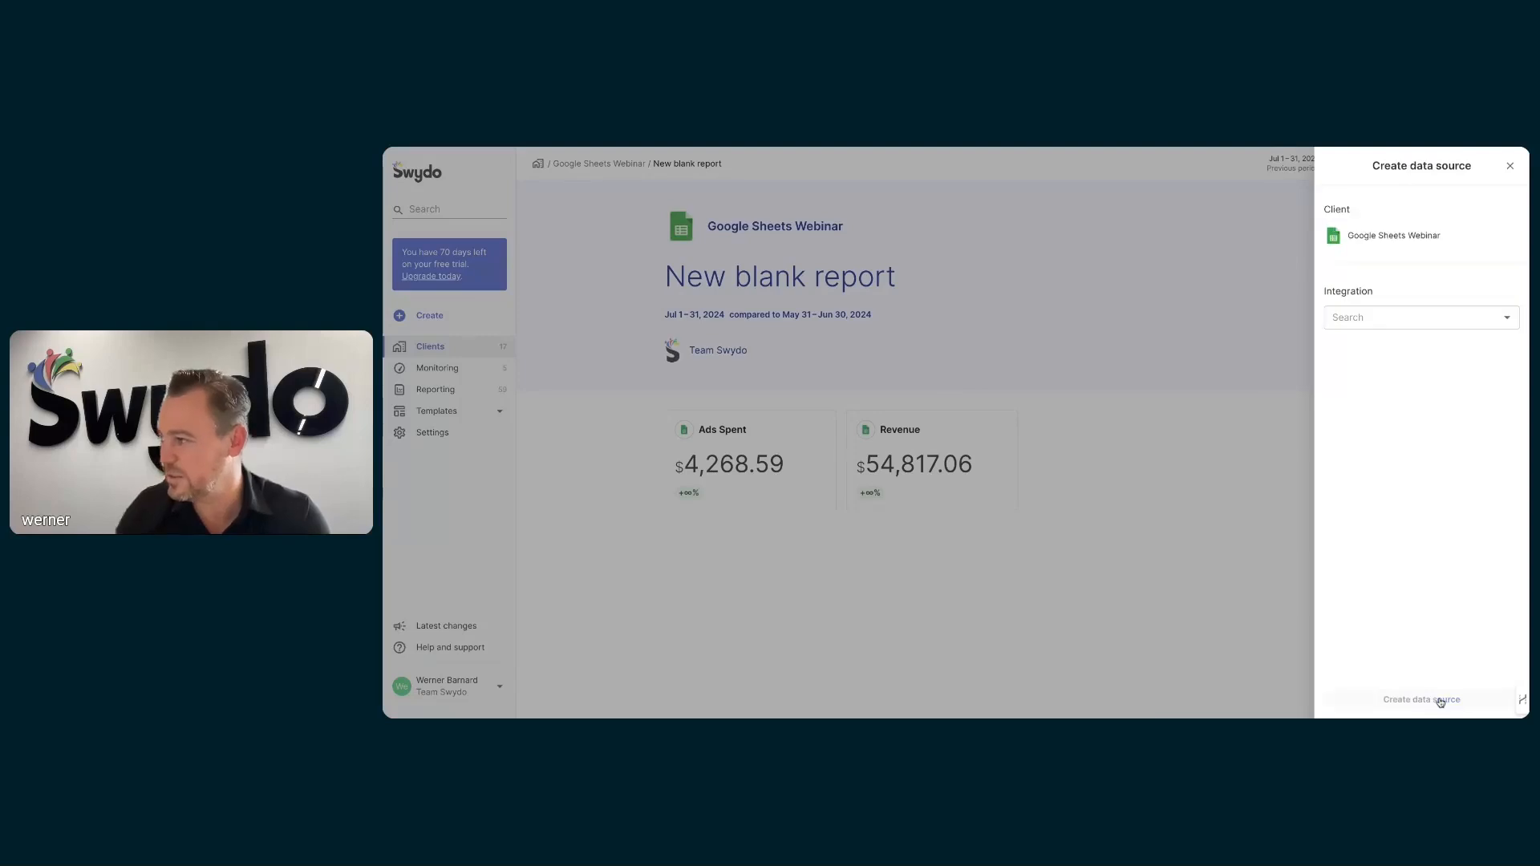
{"action": "left_click", "coordinate": [1409, 318]}
{"action": "scroll", "coordinate": [1409, 449], "scroll_direction": "down", "scroll_amount": 3}
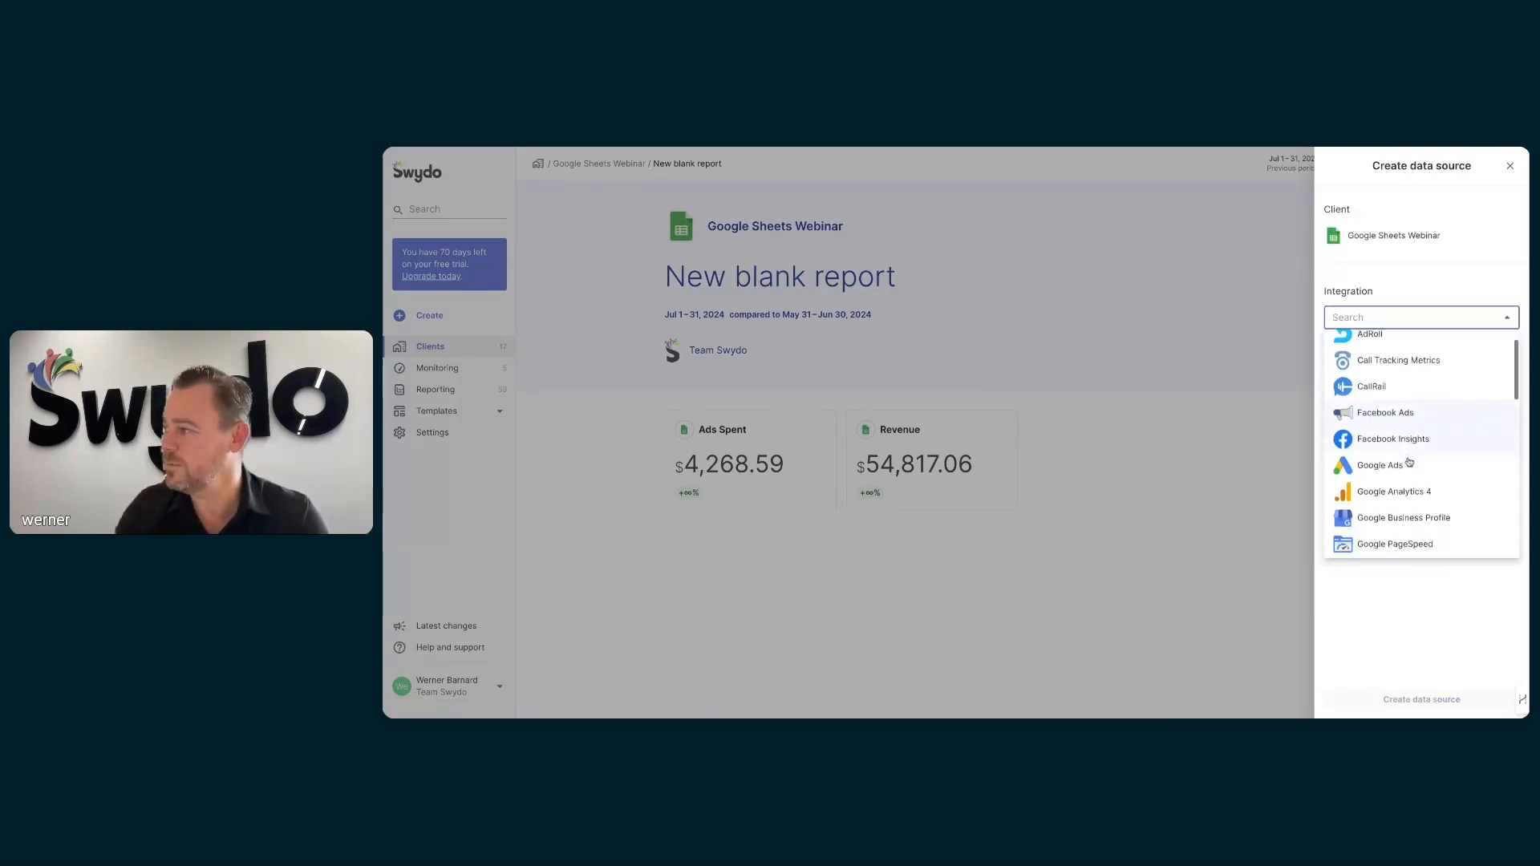
{"action": "scroll", "coordinate": [1410, 463], "scroll_direction": "down", "scroll_amount": 1}
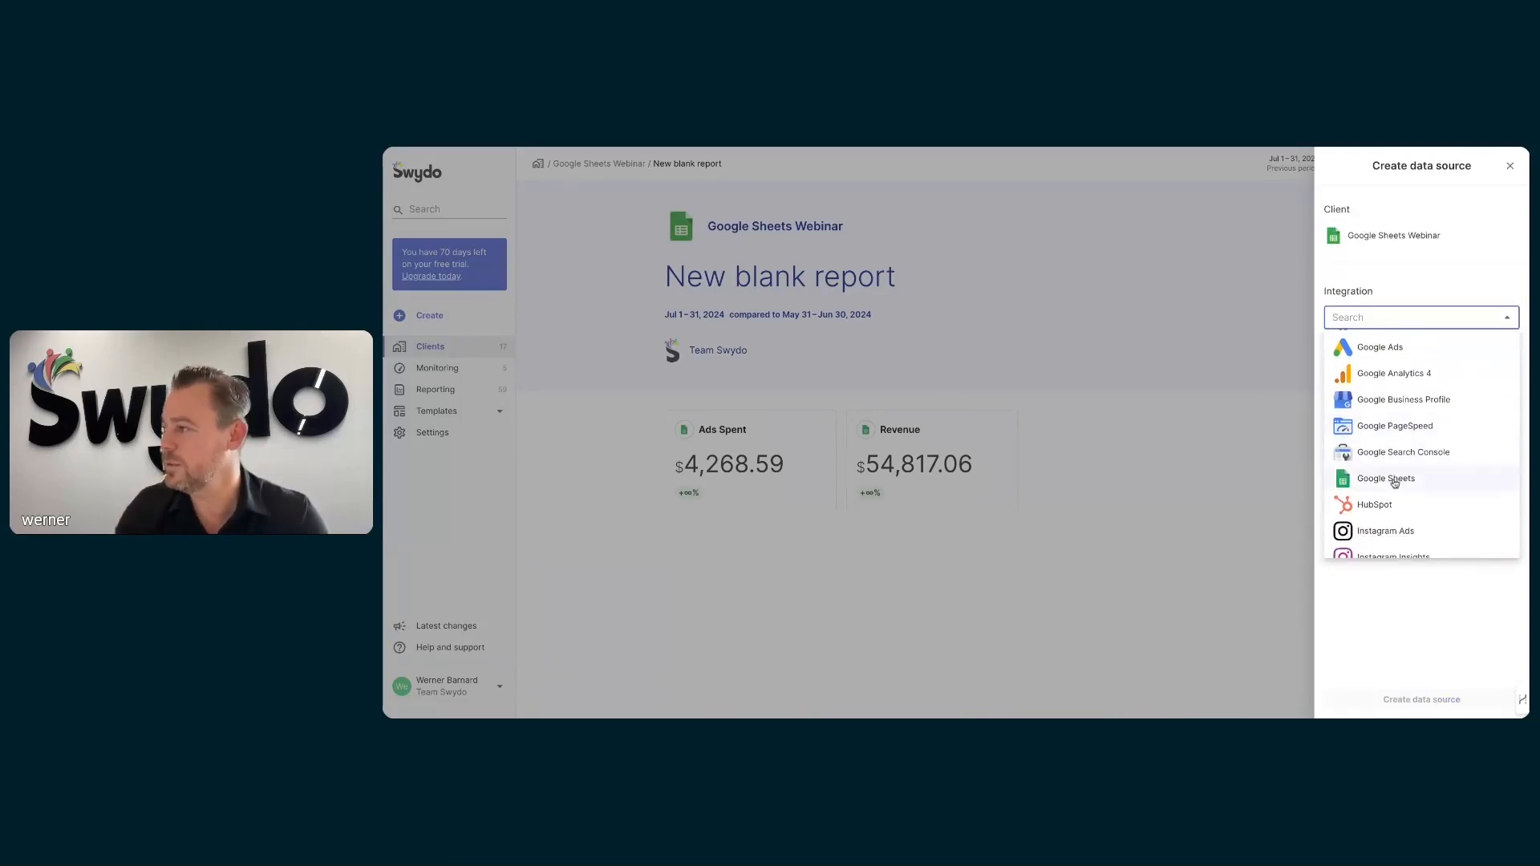
{"action": "left_click", "coordinate": [1396, 482]}
Create the data source from the Webinar spreadsheet, using its Sheet2 tab
{"action": "left_click", "coordinate": [1409, 483]}
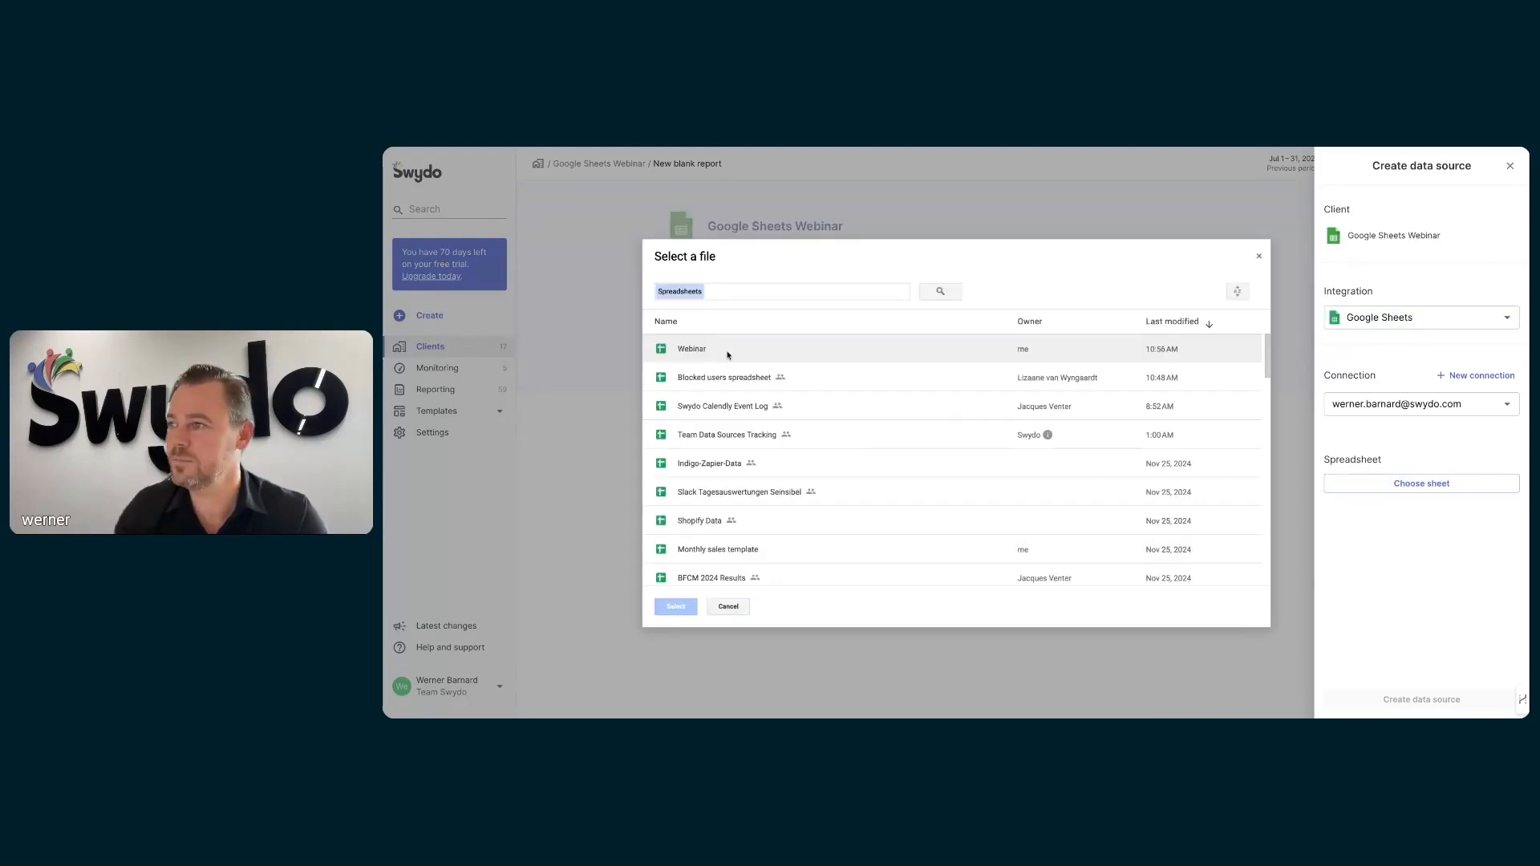
{"action": "left_click", "coordinate": [700, 350]}
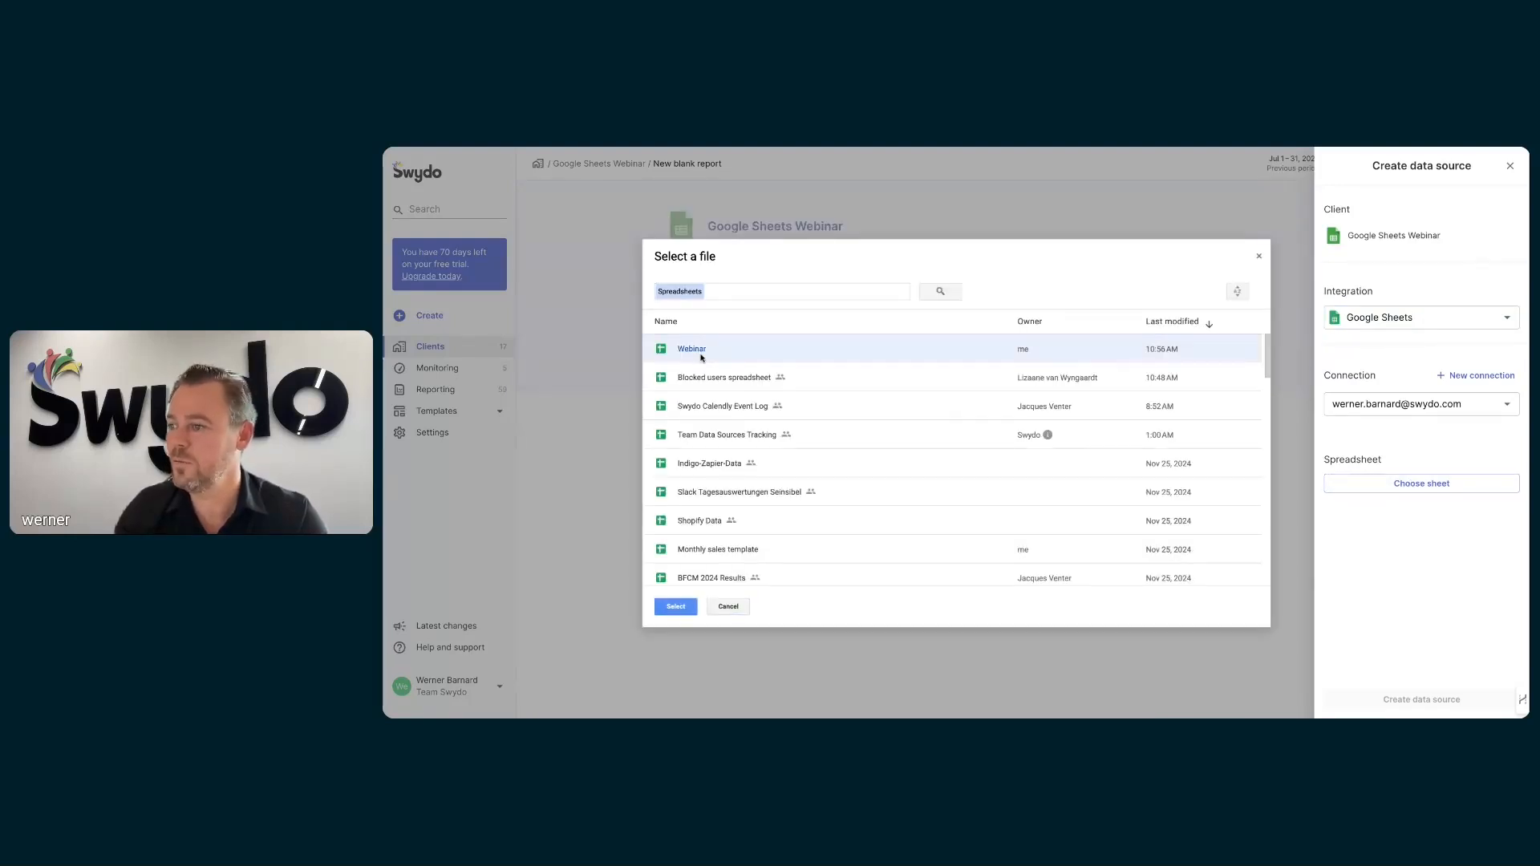
{"action": "left_click", "coordinate": [676, 606]}
{"action": "left_click", "coordinate": [1412, 561]}
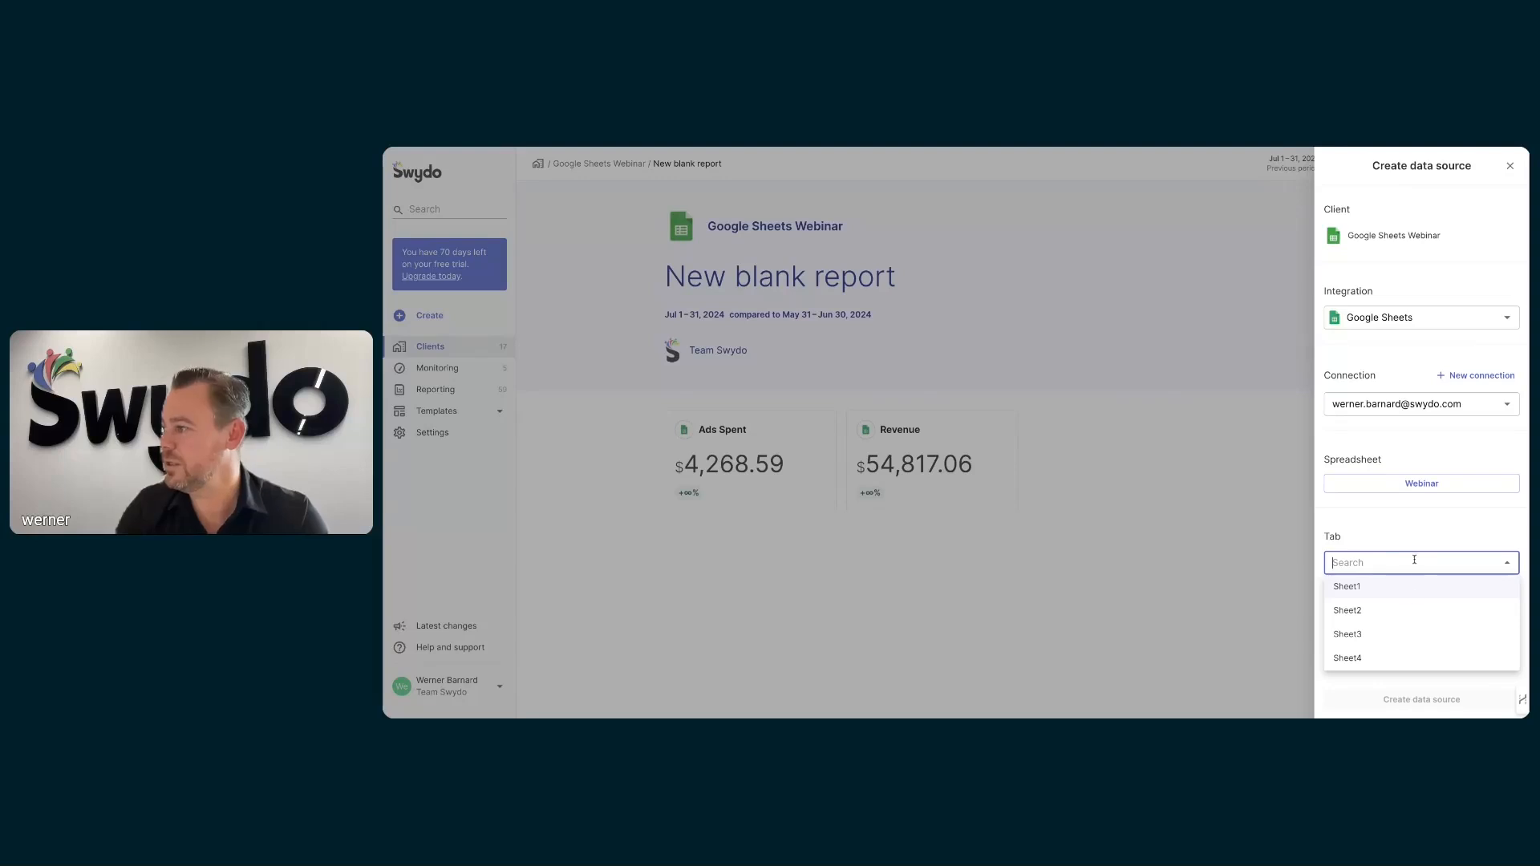
{"action": "left_click", "coordinate": [1416, 611]}
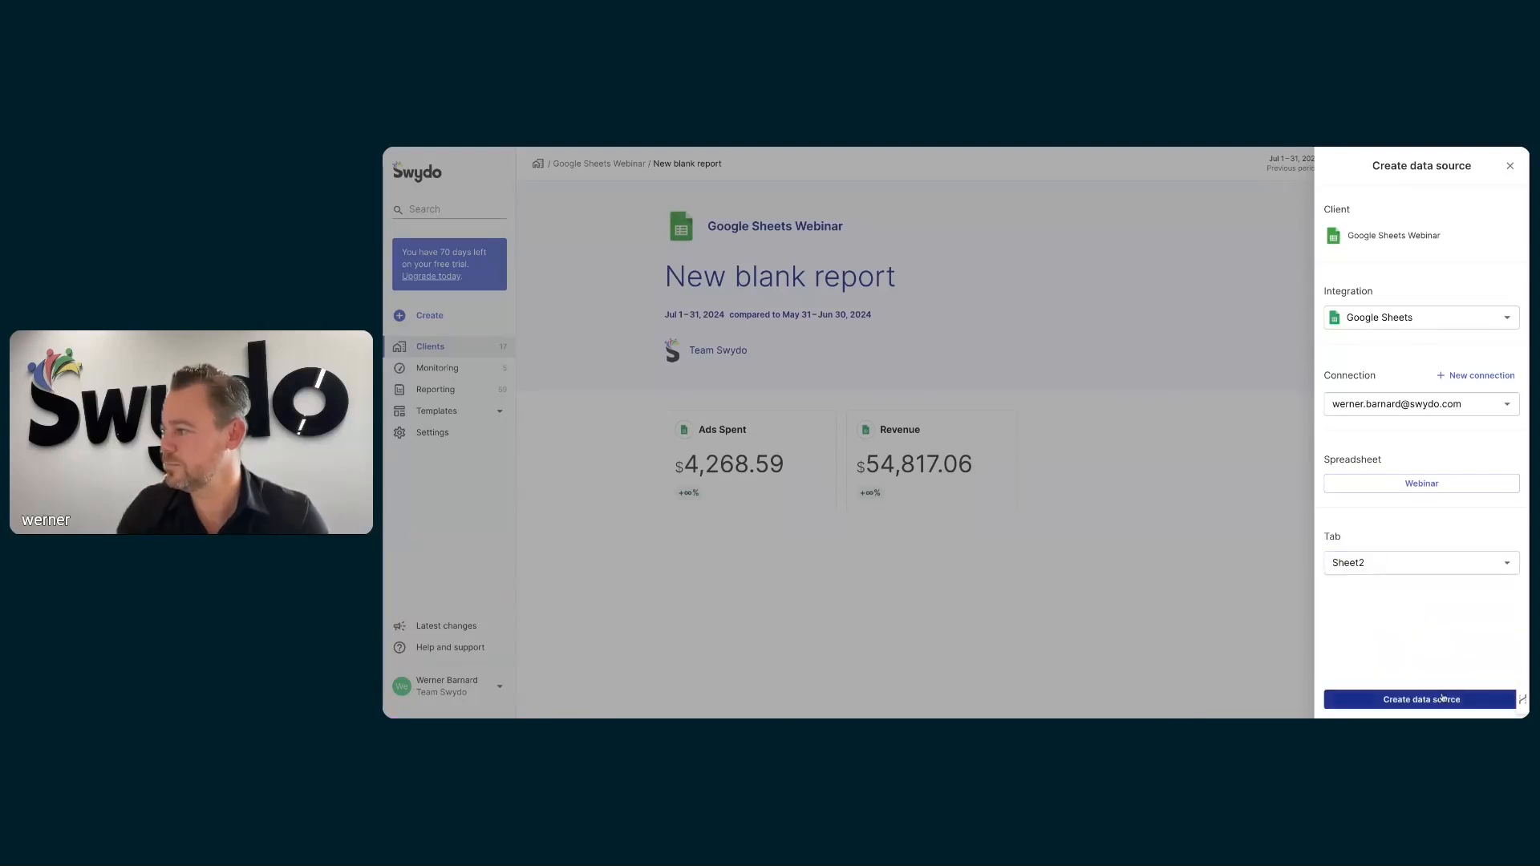
{"action": "left_click", "coordinate": [1443, 697]}
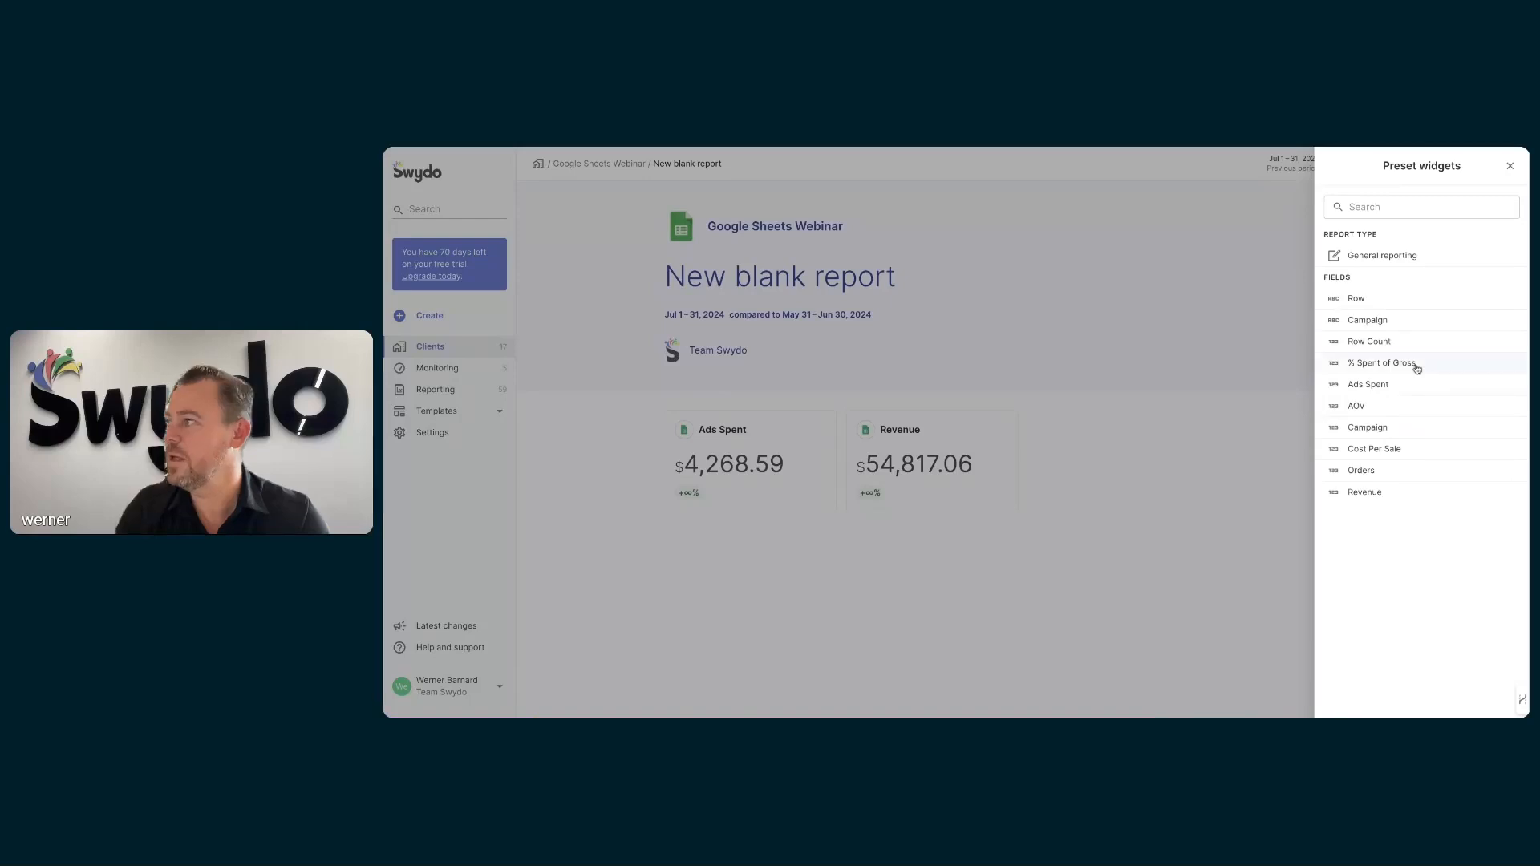
Start a General reporting widget from Sheet2 and save its presentation as a table with totals shown
{"action": "left_click", "coordinate": [1383, 256]}
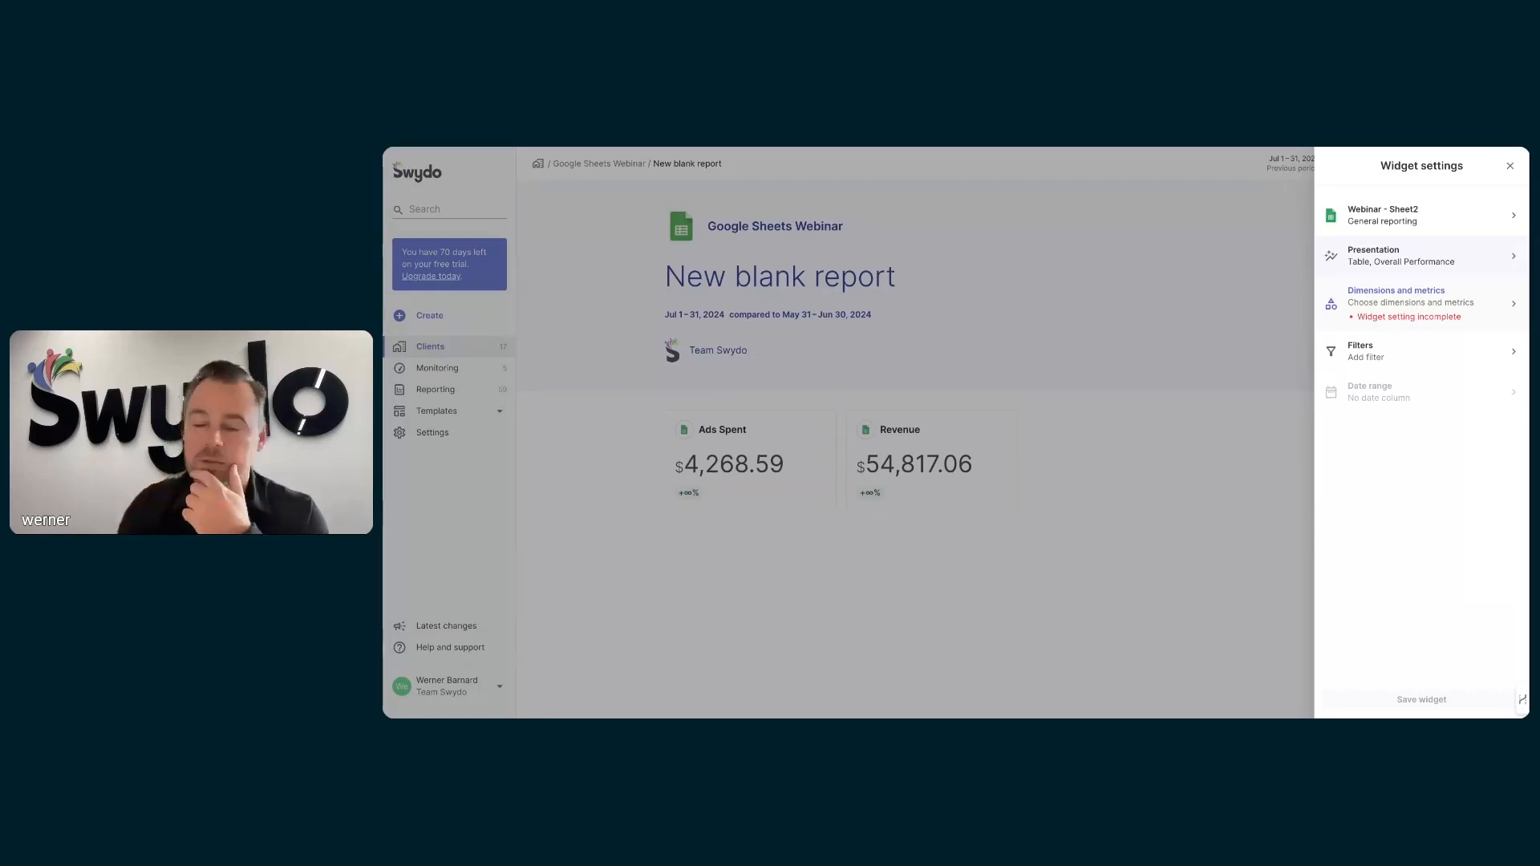
{"action": "left_click", "coordinate": [1387, 260]}
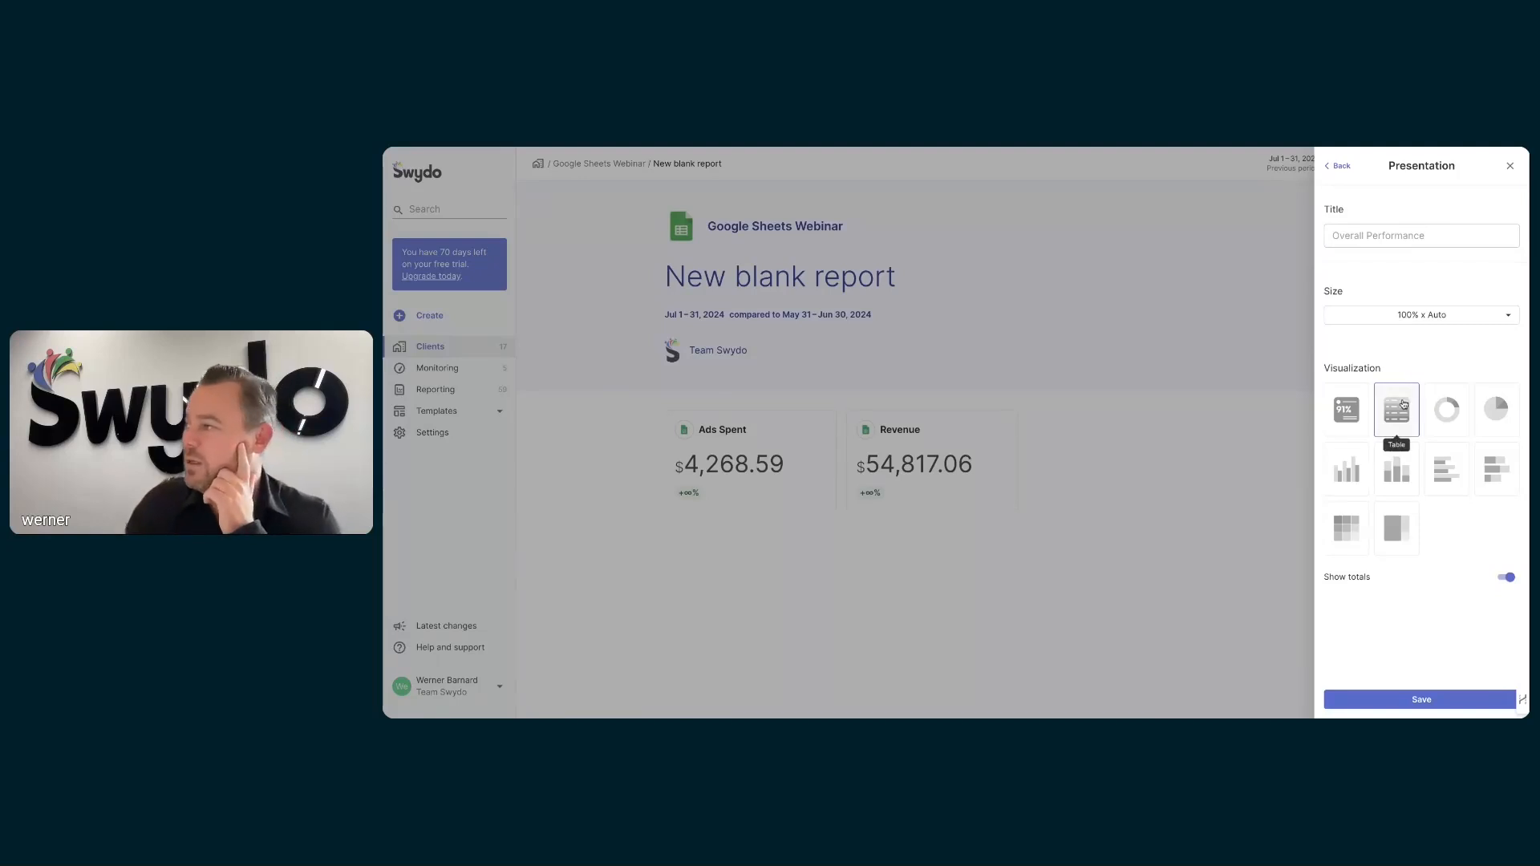
{"action": "left_click", "coordinate": [1432, 699]}
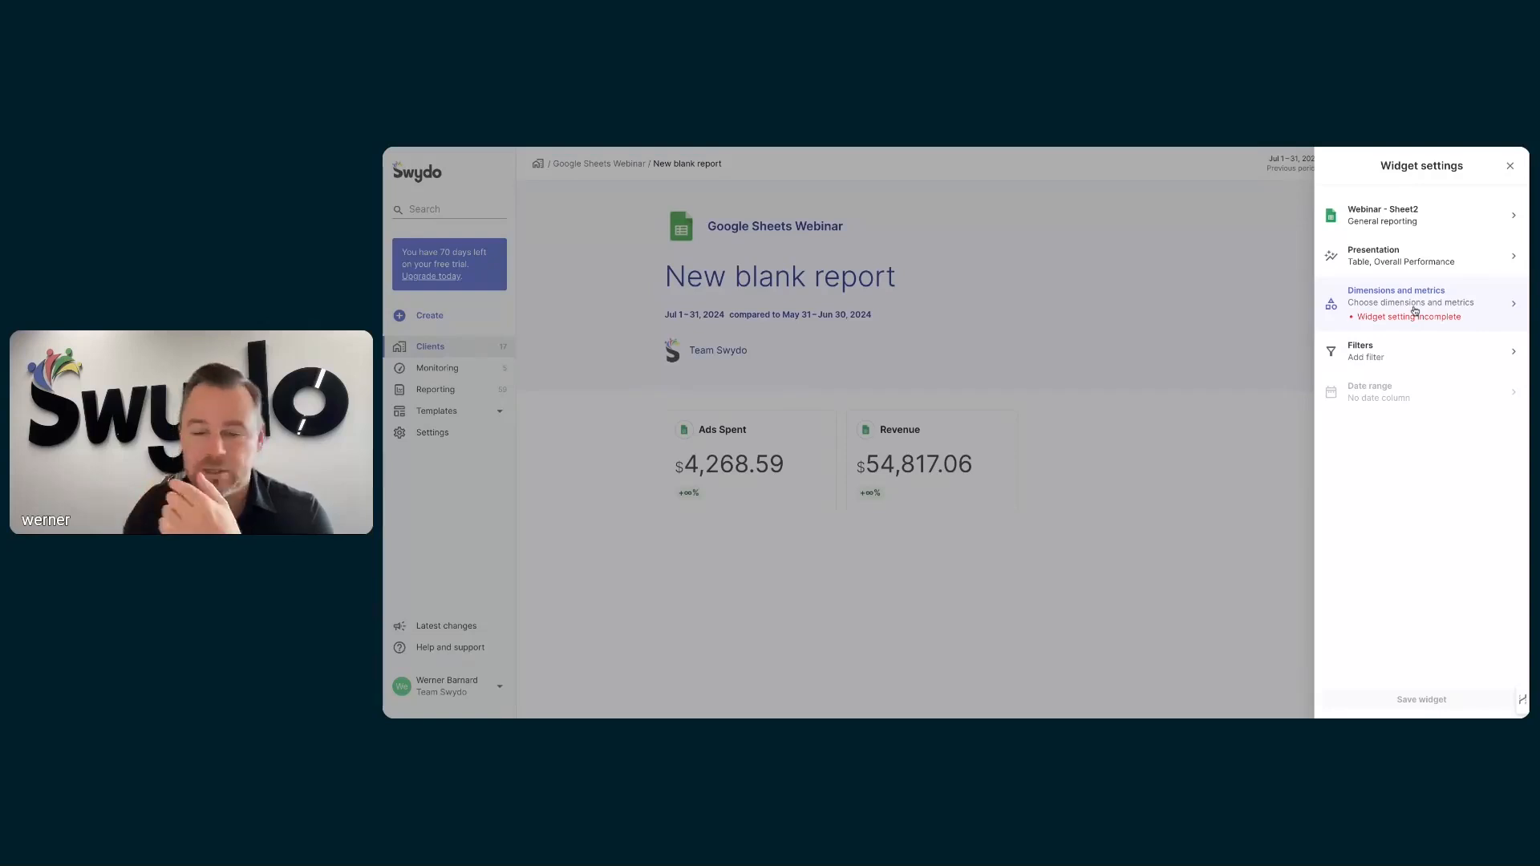
Set Campaign as the table's primary dimension with Ads Spent, AOV and Revenue as metrics, and save the widget to the report
{"action": "left_click", "coordinate": [1415, 311]}
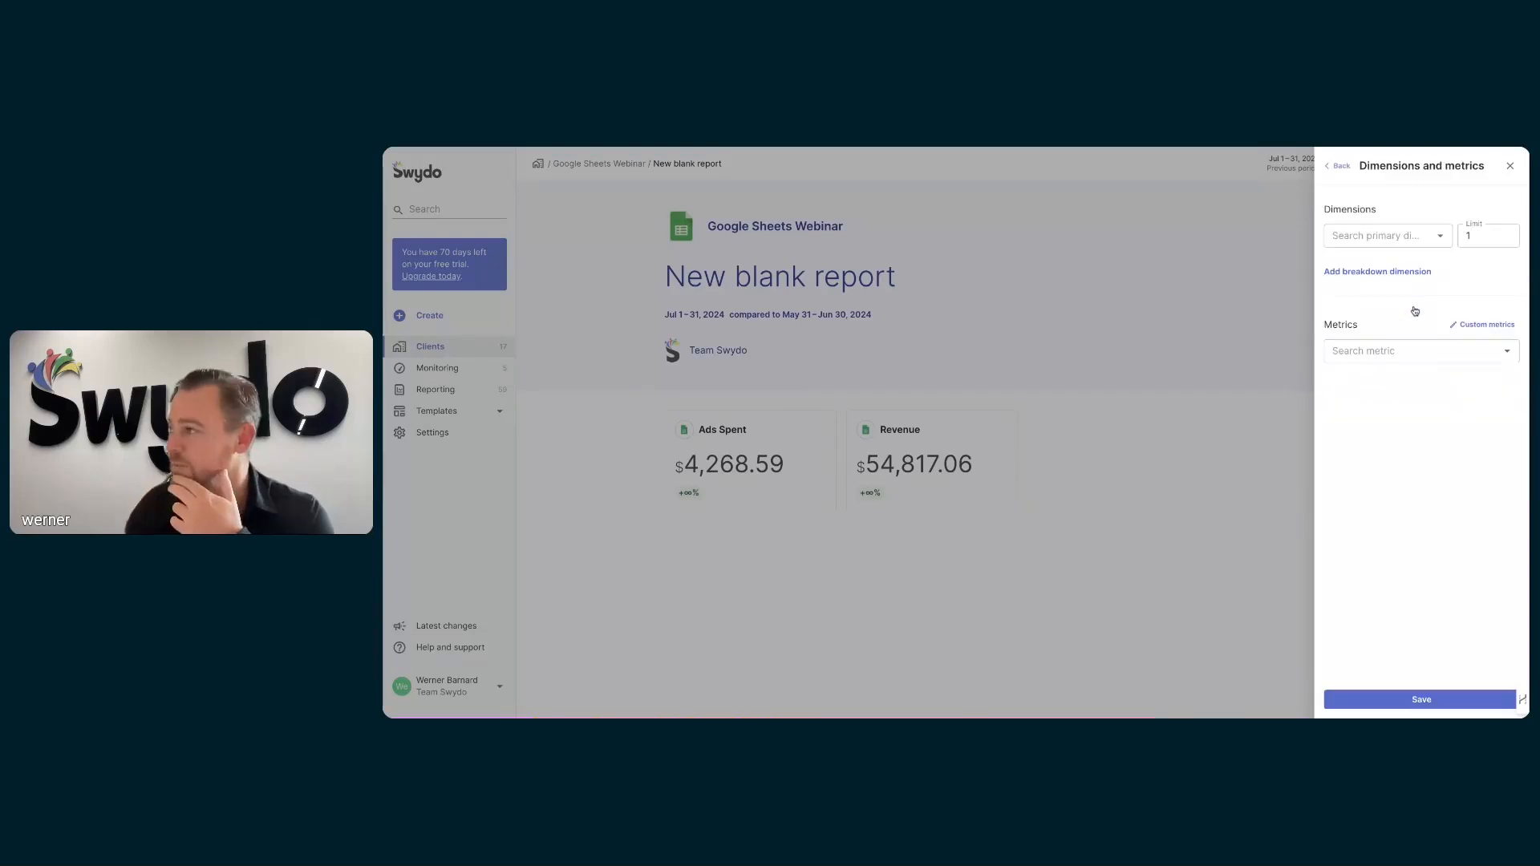
{"action": "left_click", "coordinate": [1379, 236]}
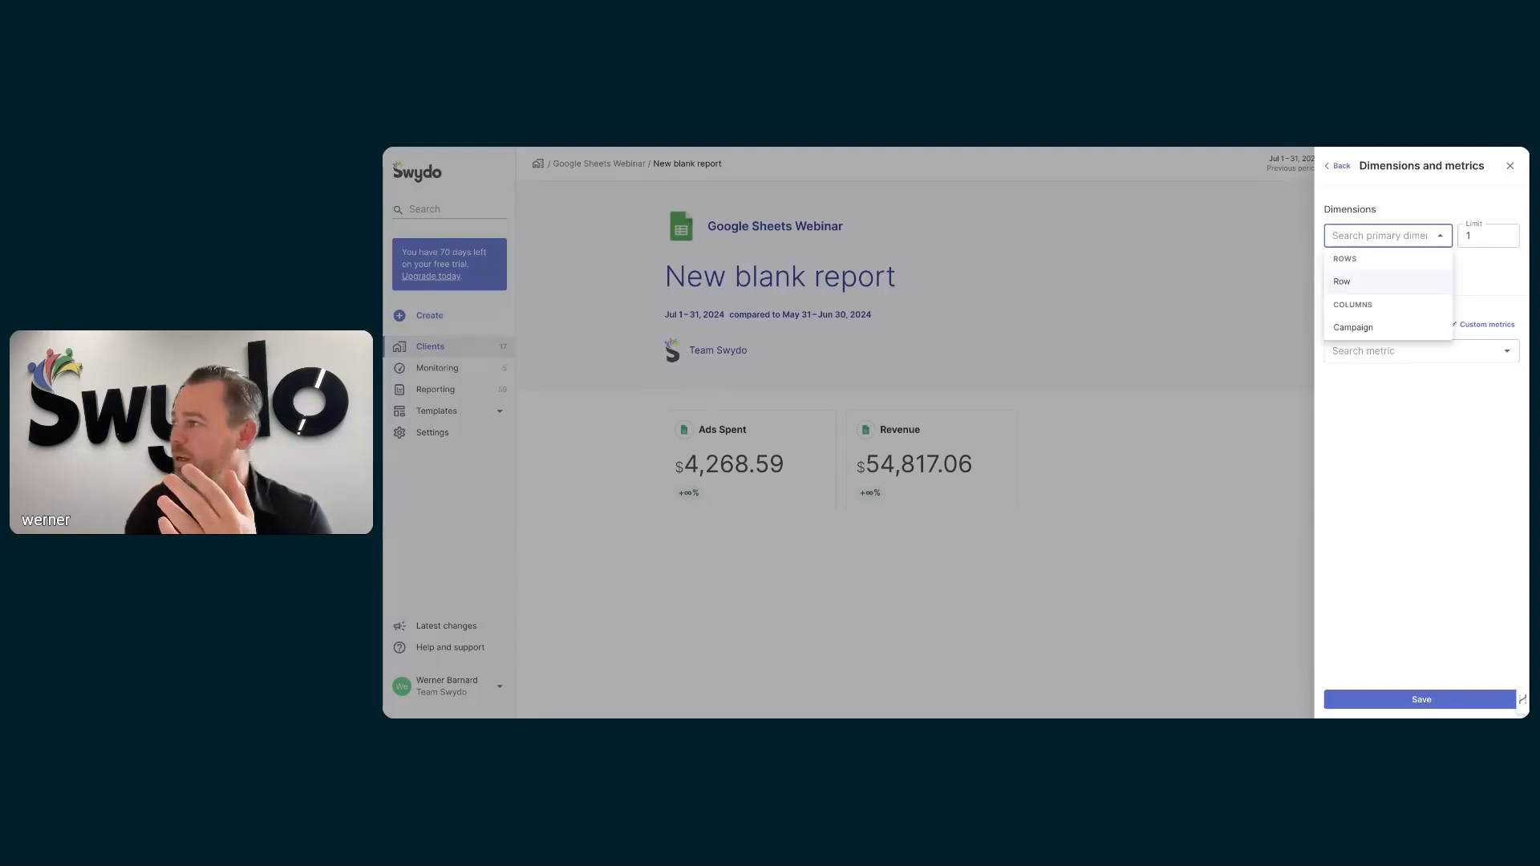
{"action": "left_click", "coordinate": [1366, 329]}
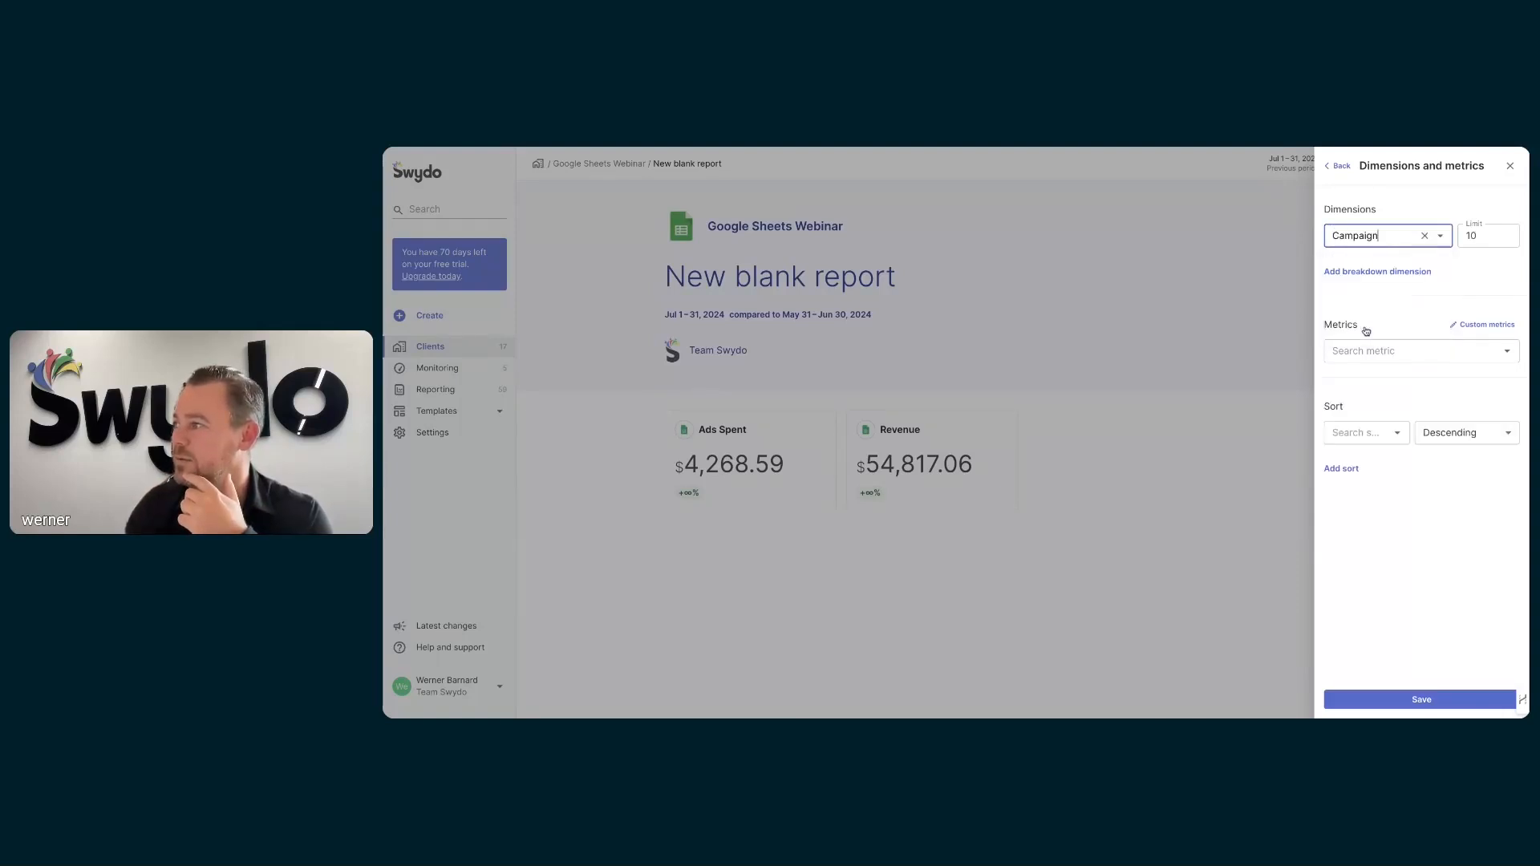
{"action": "left_click", "coordinate": [1385, 352]}
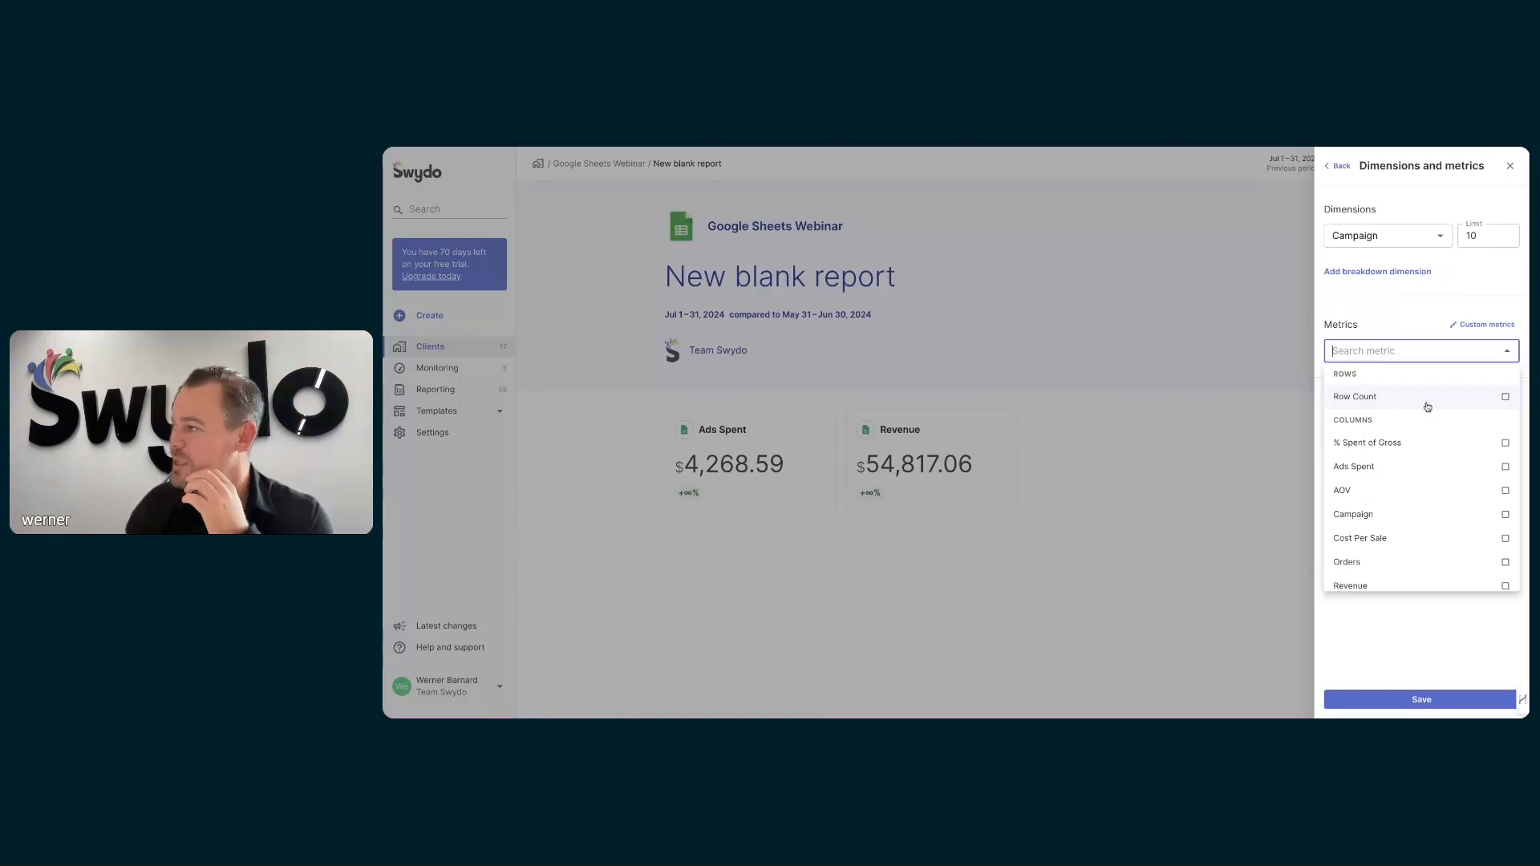
{"action": "left_click", "coordinate": [1505, 469]}
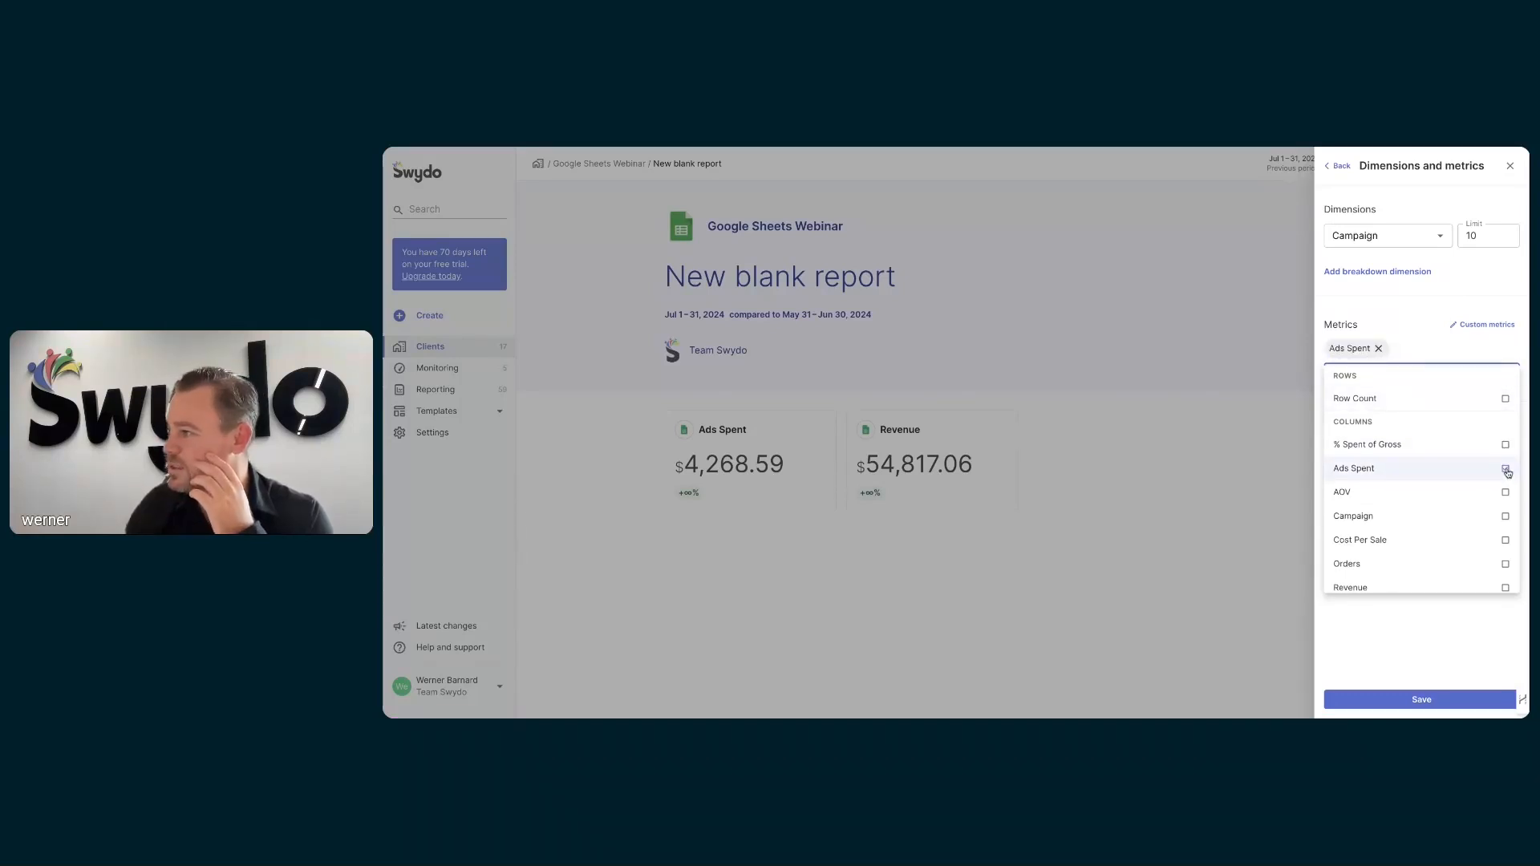
{"action": "left_click", "coordinate": [1506, 493]}
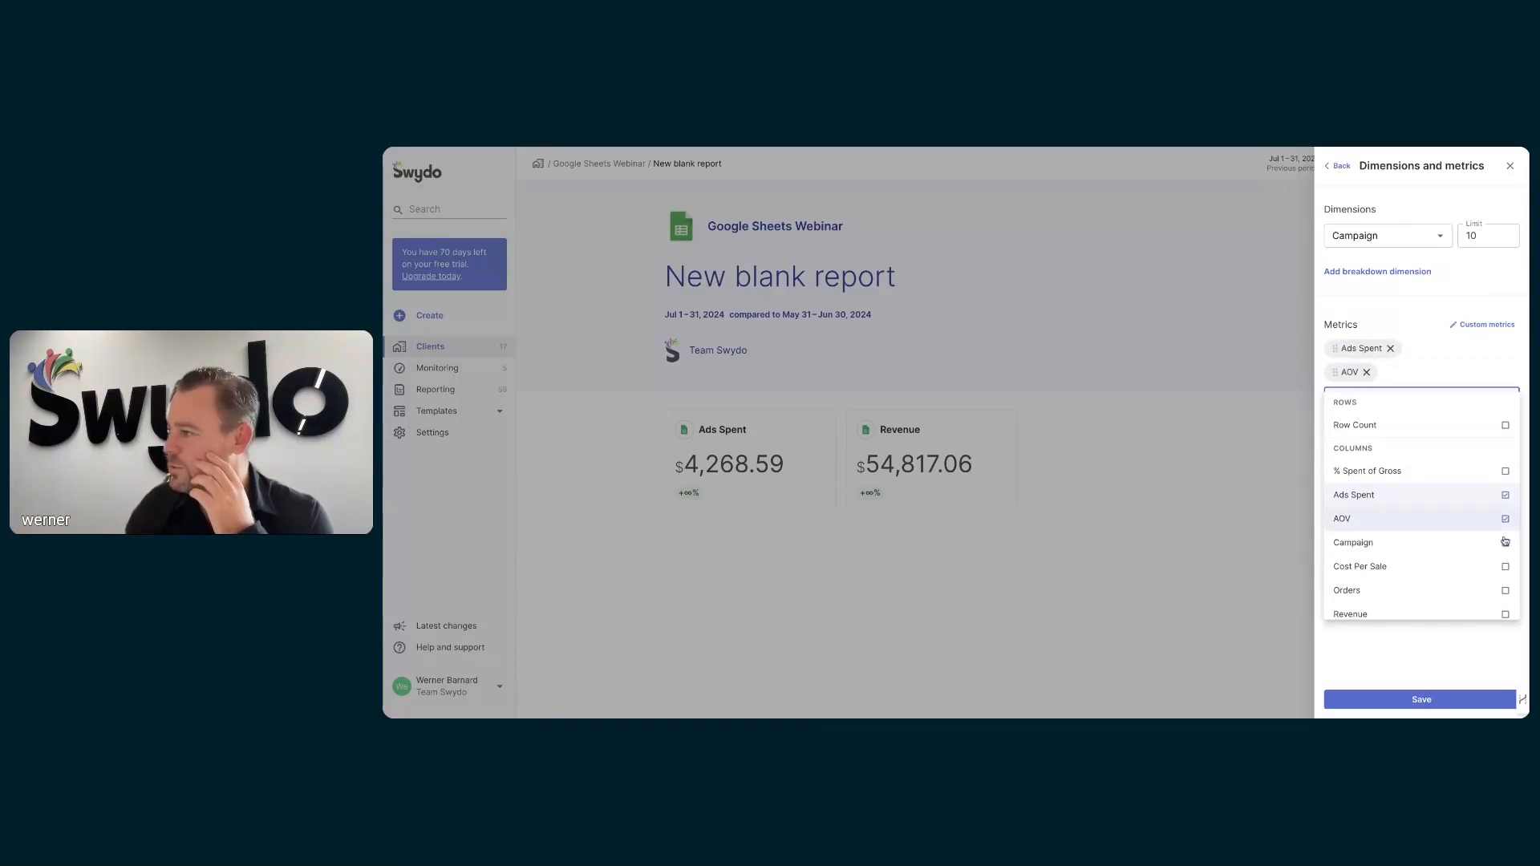
{"action": "left_click", "coordinate": [1506, 614]}
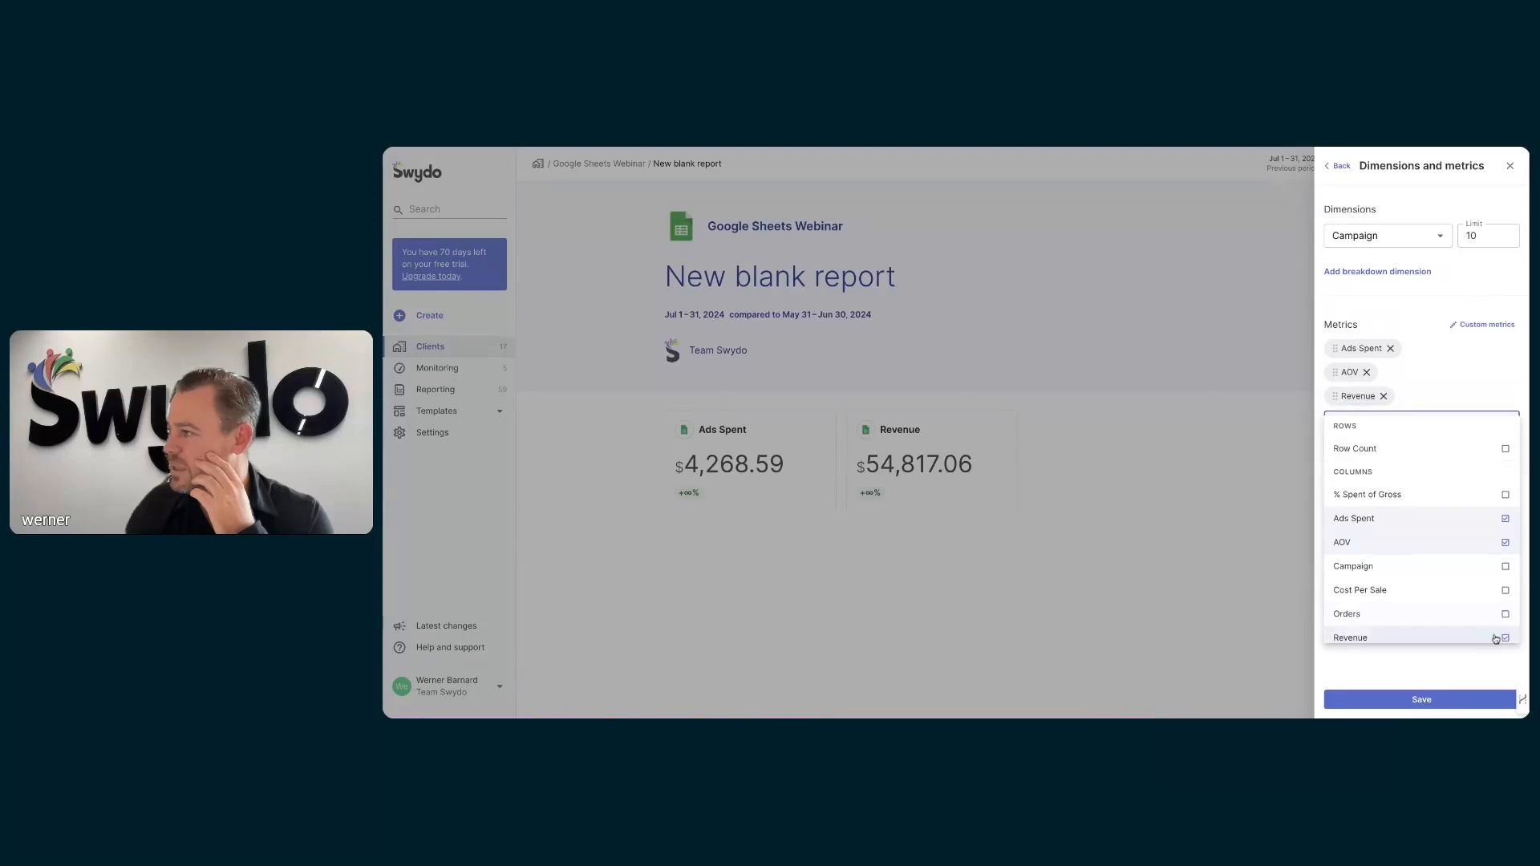
{"action": "left_click", "coordinate": [1460, 668]}
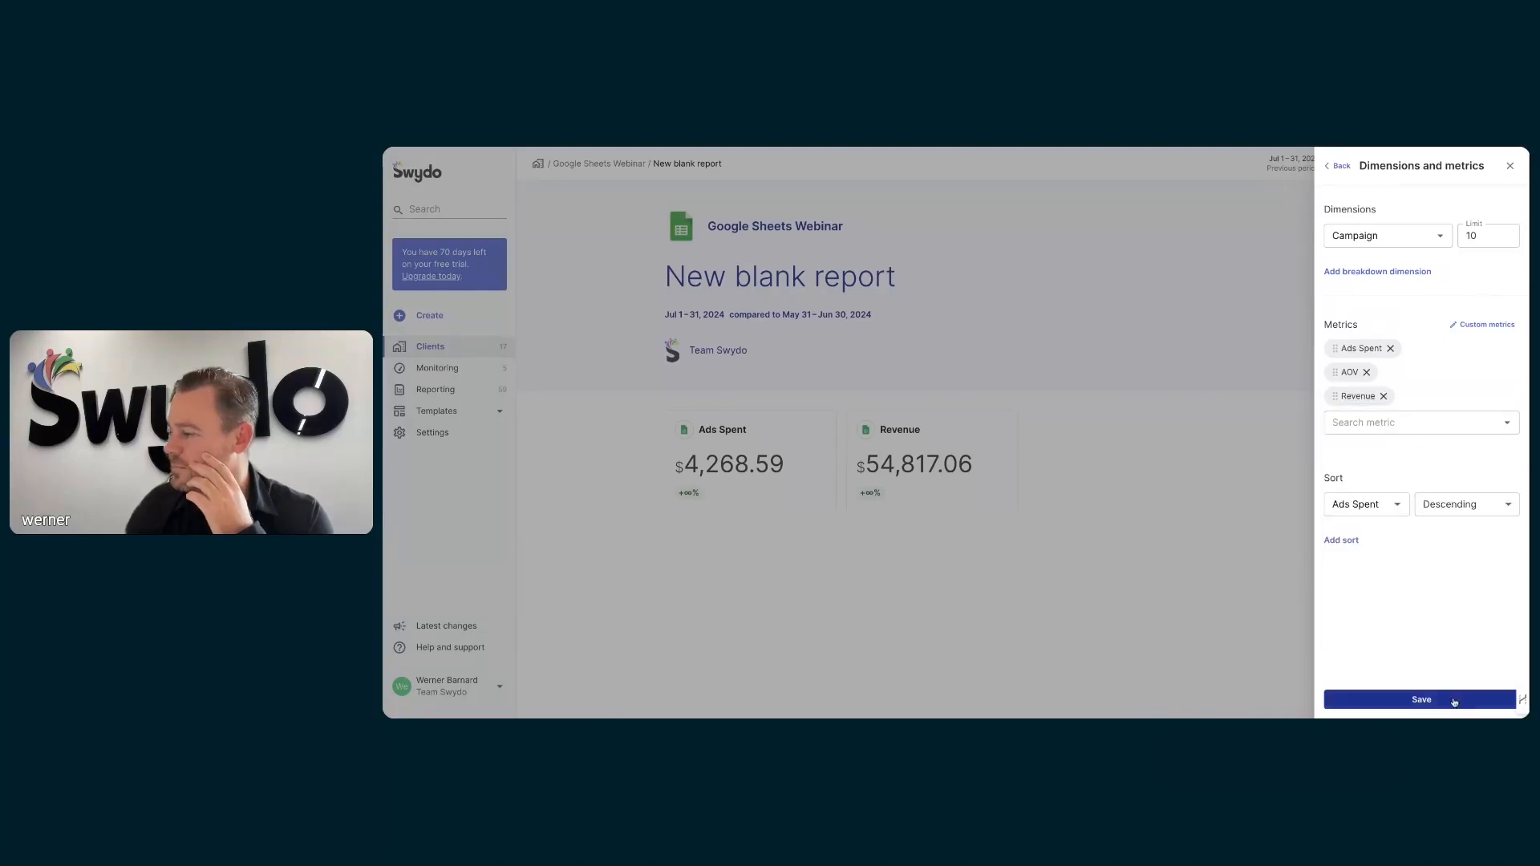
{"action": "left_click", "coordinate": [1452, 703]}
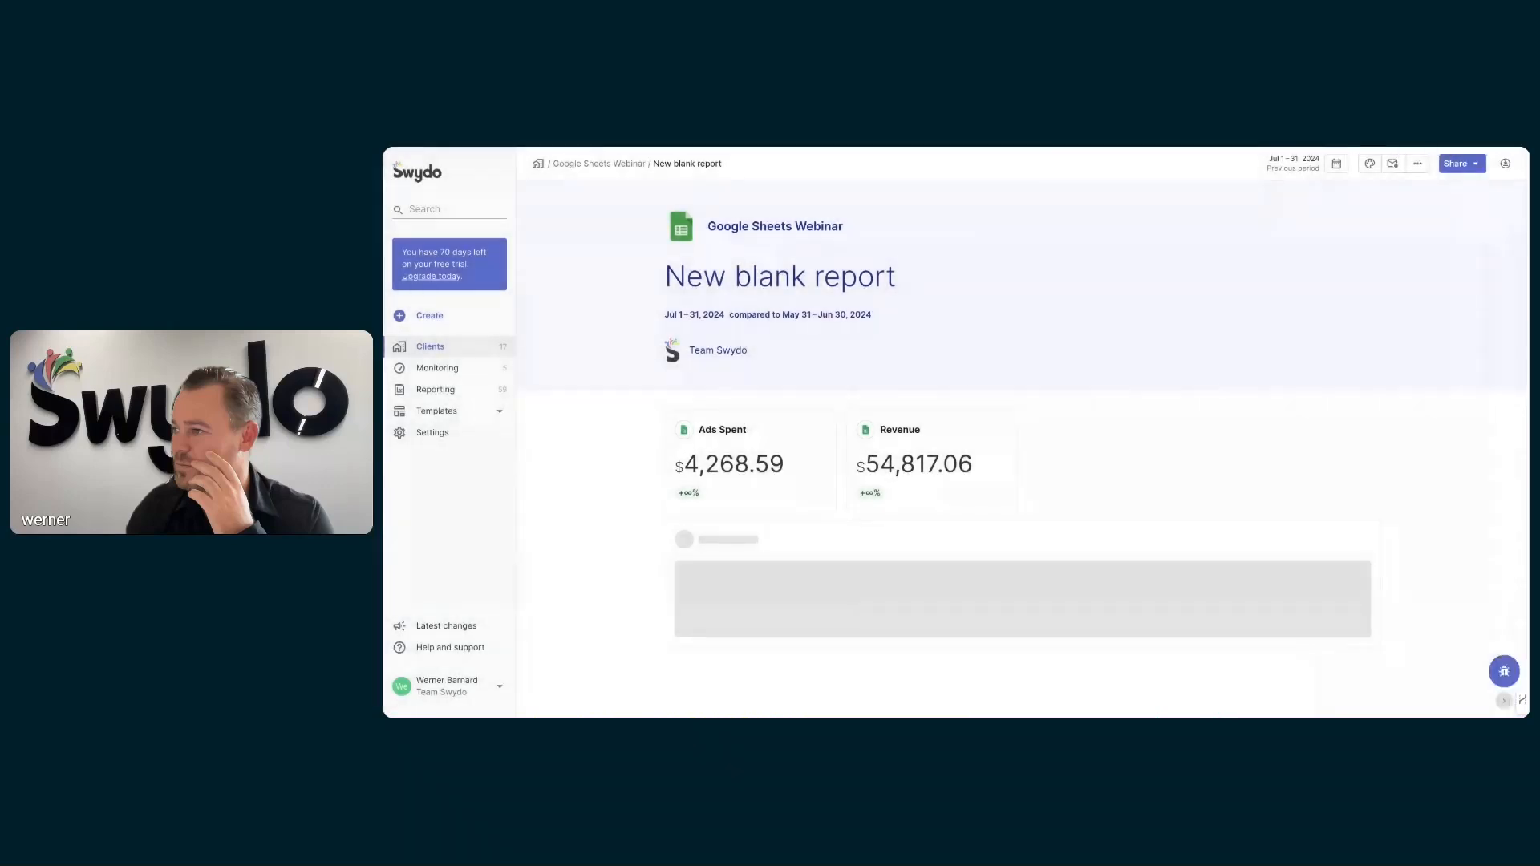
{"action": "scroll", "coordinate": [1438, 618], "scroll_direction": "down", "scroll_amount": 1}
{"action": "scroll", "coordinate": [1438, 617], "scroll_direction": "down", "scroll_amount": 1}
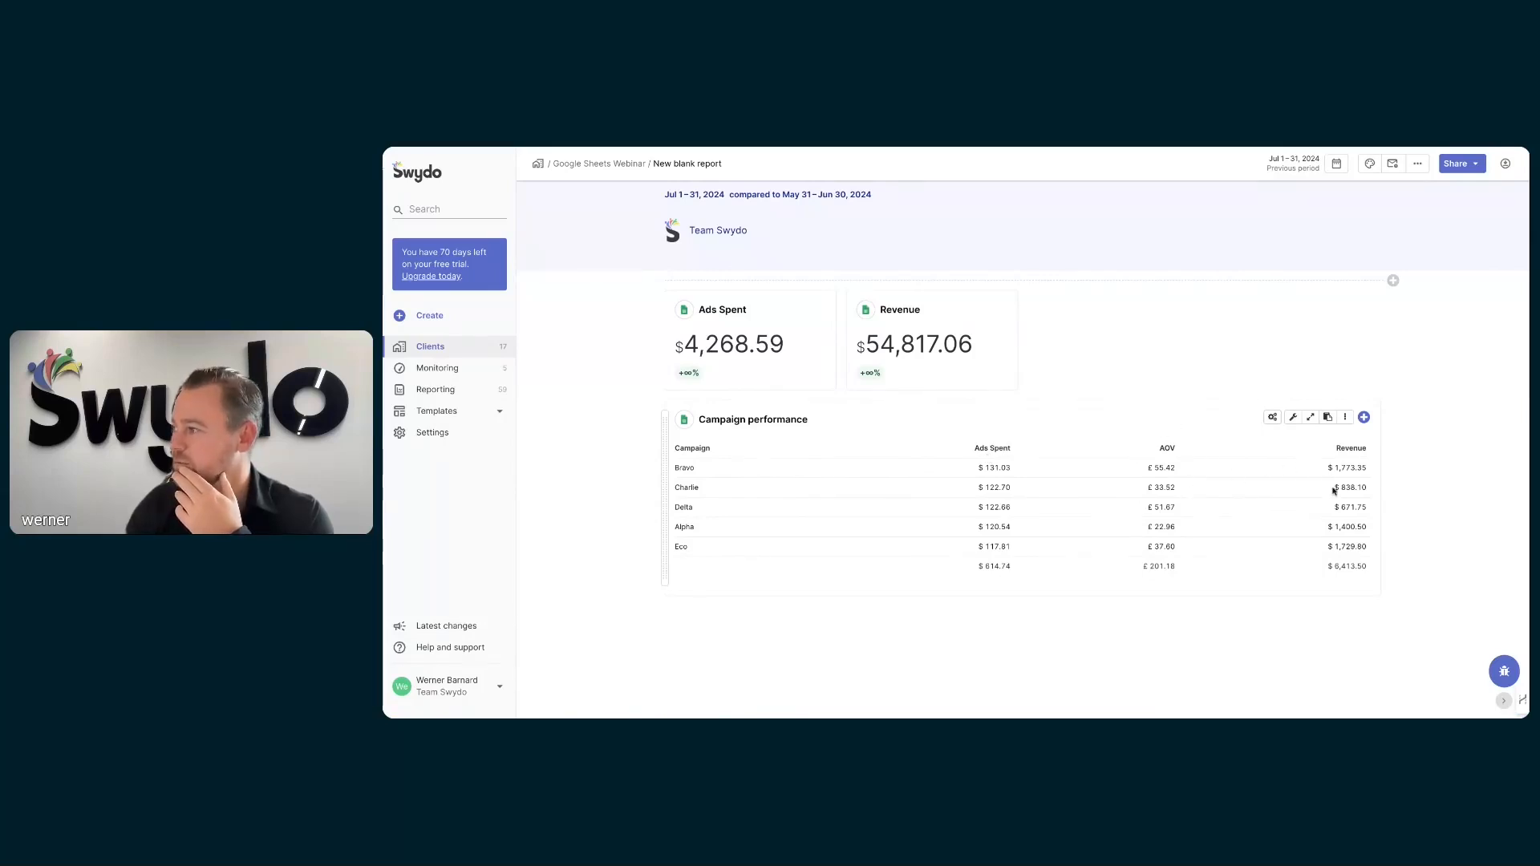
{"action": "scroll", "coordinate": [1394, 499], "scroll_direction": "down", "scroll_amount": 1}
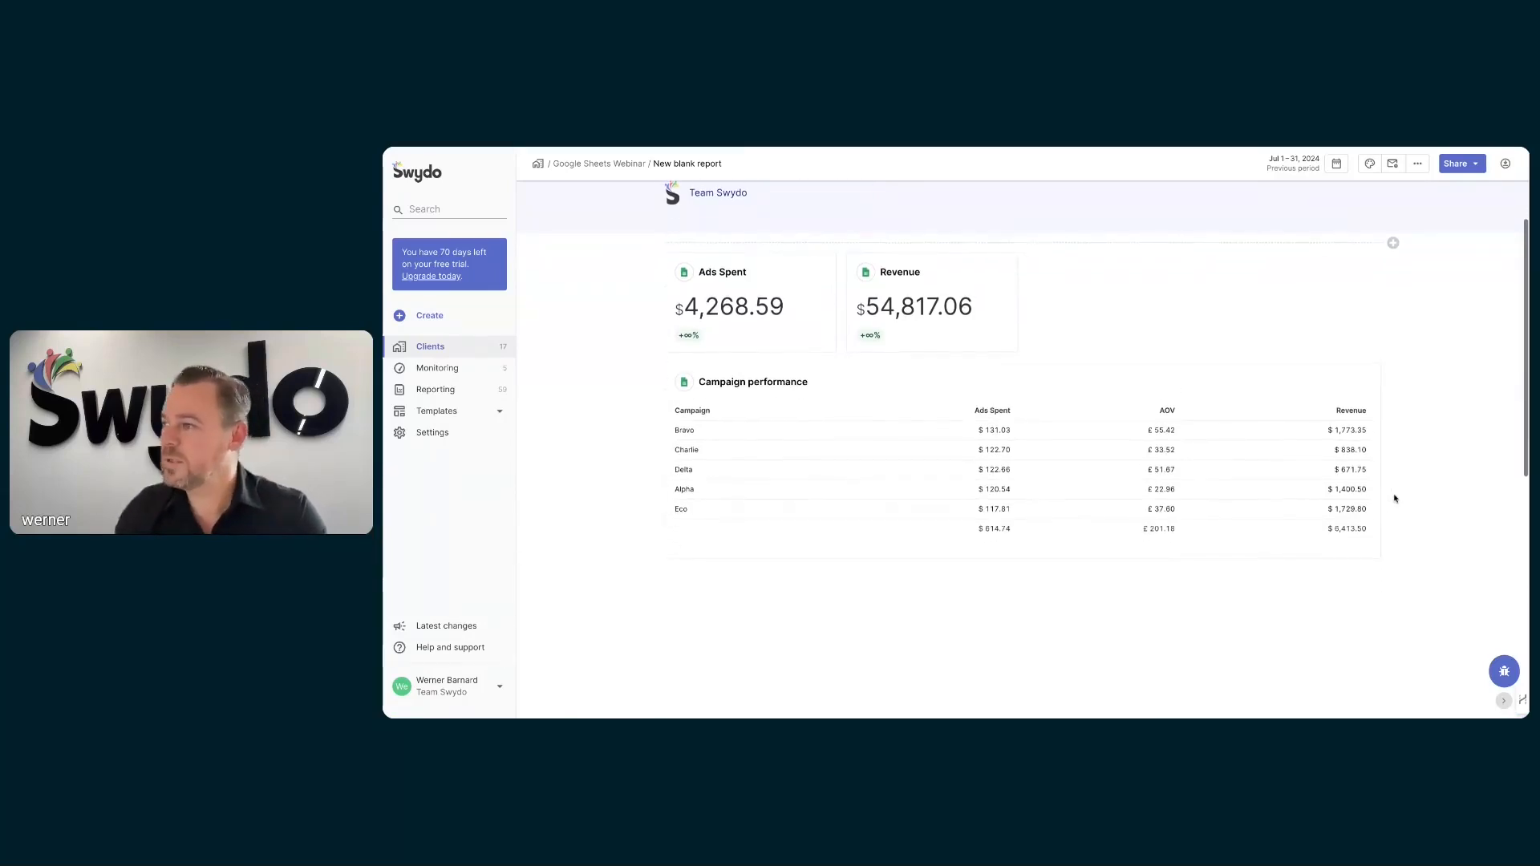
Switch to Sheet4 of the Webinar spreadsheet and sort the Month column A to Z, treating the first row as a header
{"action": "left_click", "coordinate": [640, 148]}
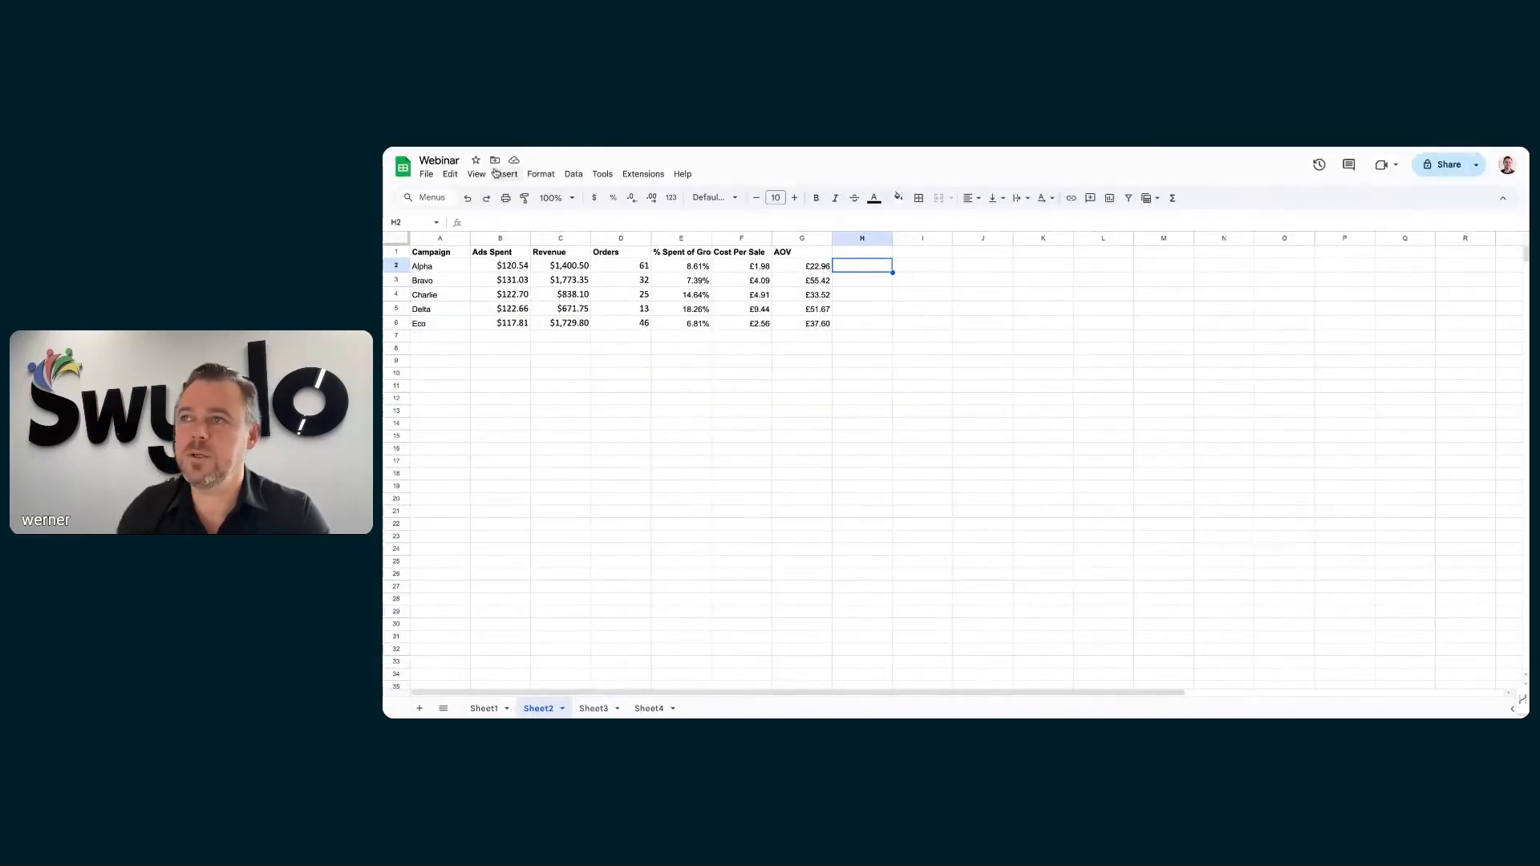
{"action": "left_click", "coordinate": [648, 708]}
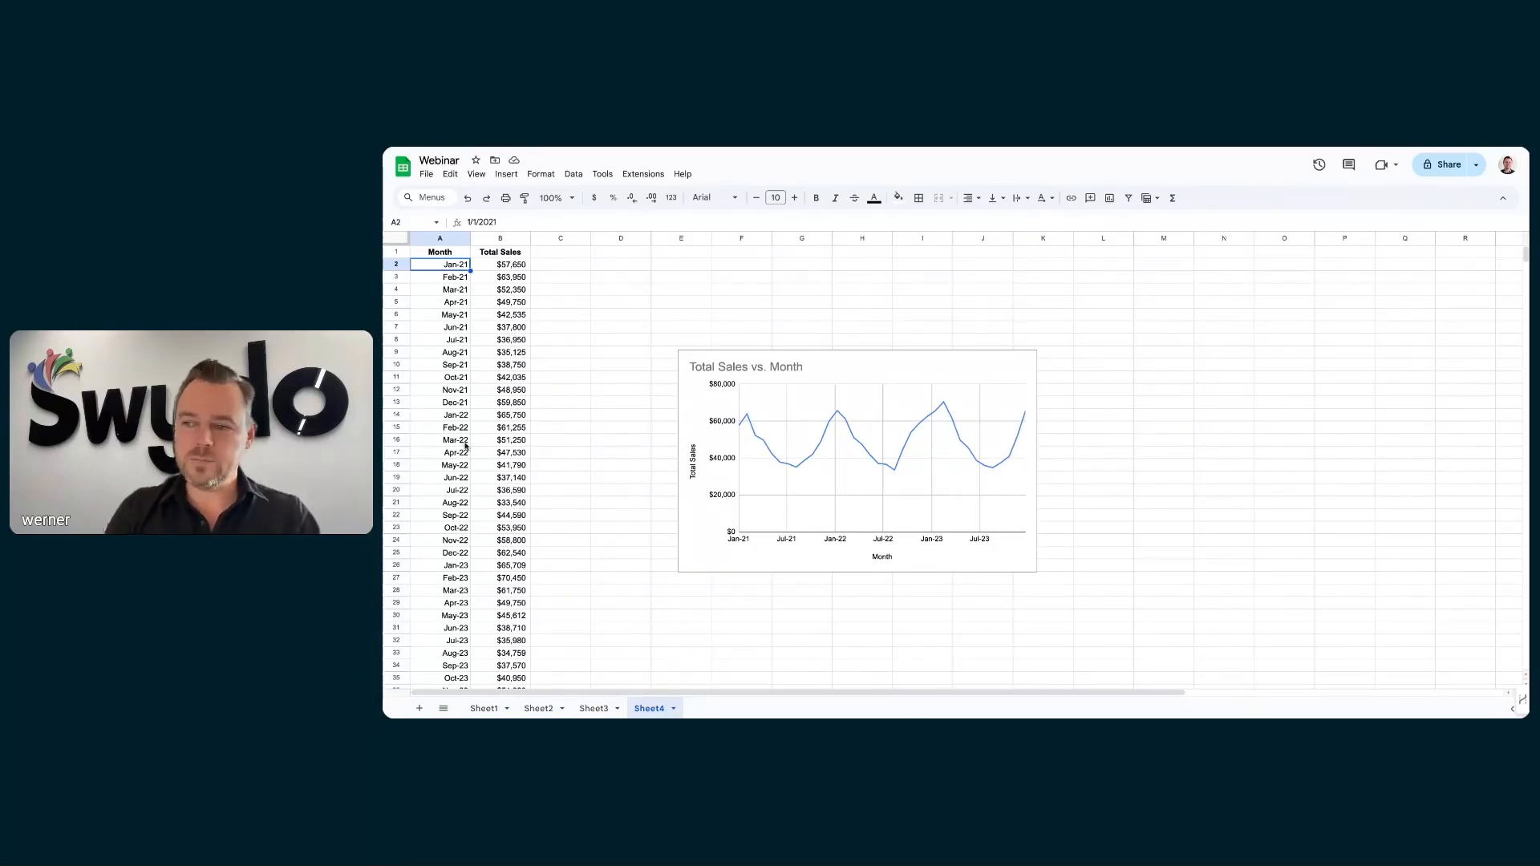
{"action": "left_click", "coordinate": [442, 240]}
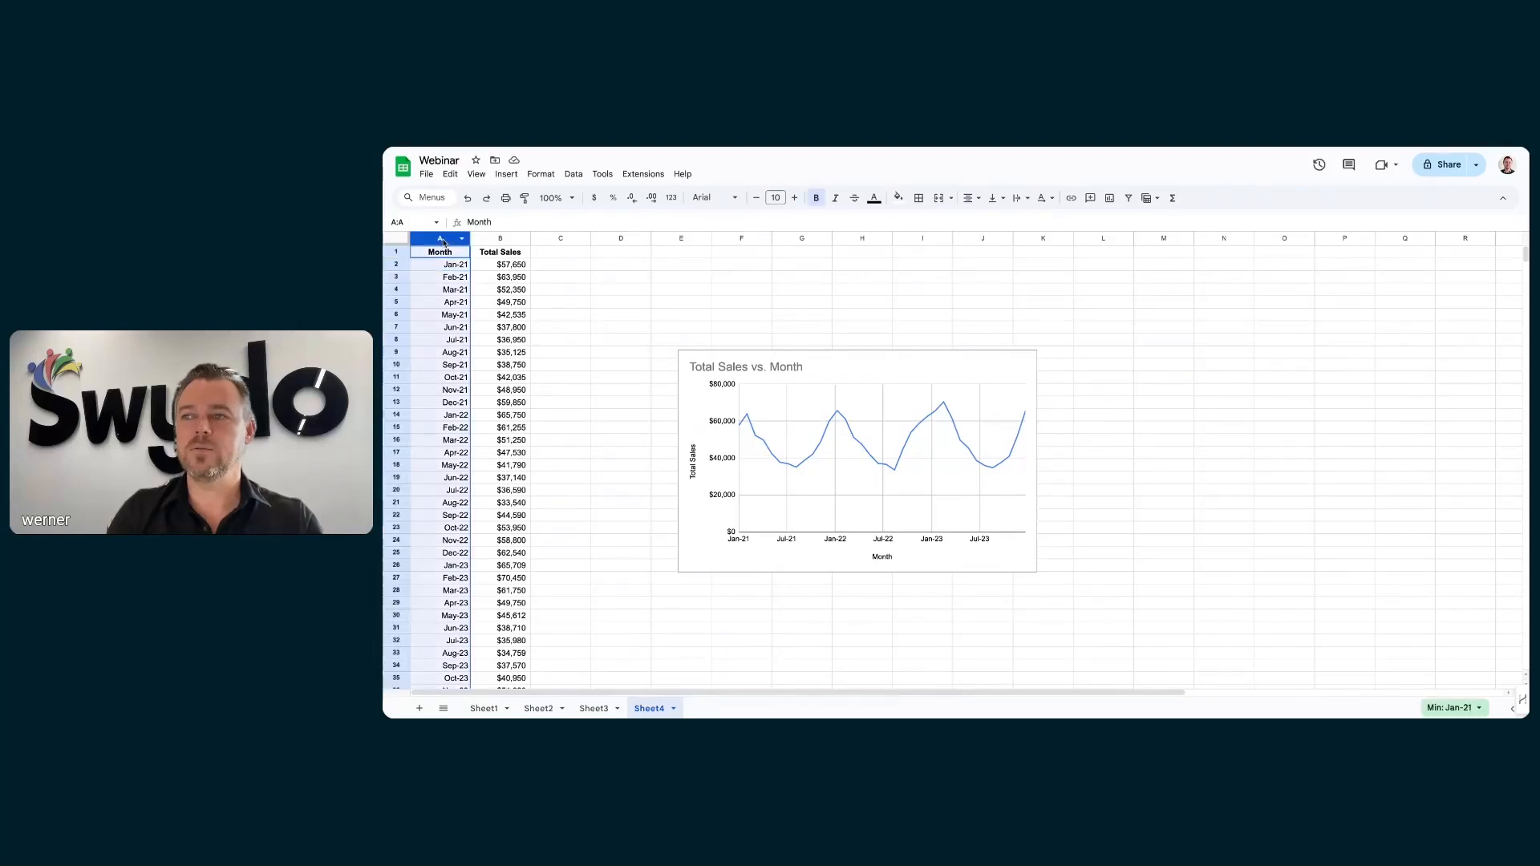
{"action": "left_click", "coordinate": [575, 176]}
{"action": "mouse_move", "coordinate": [598, 215]}
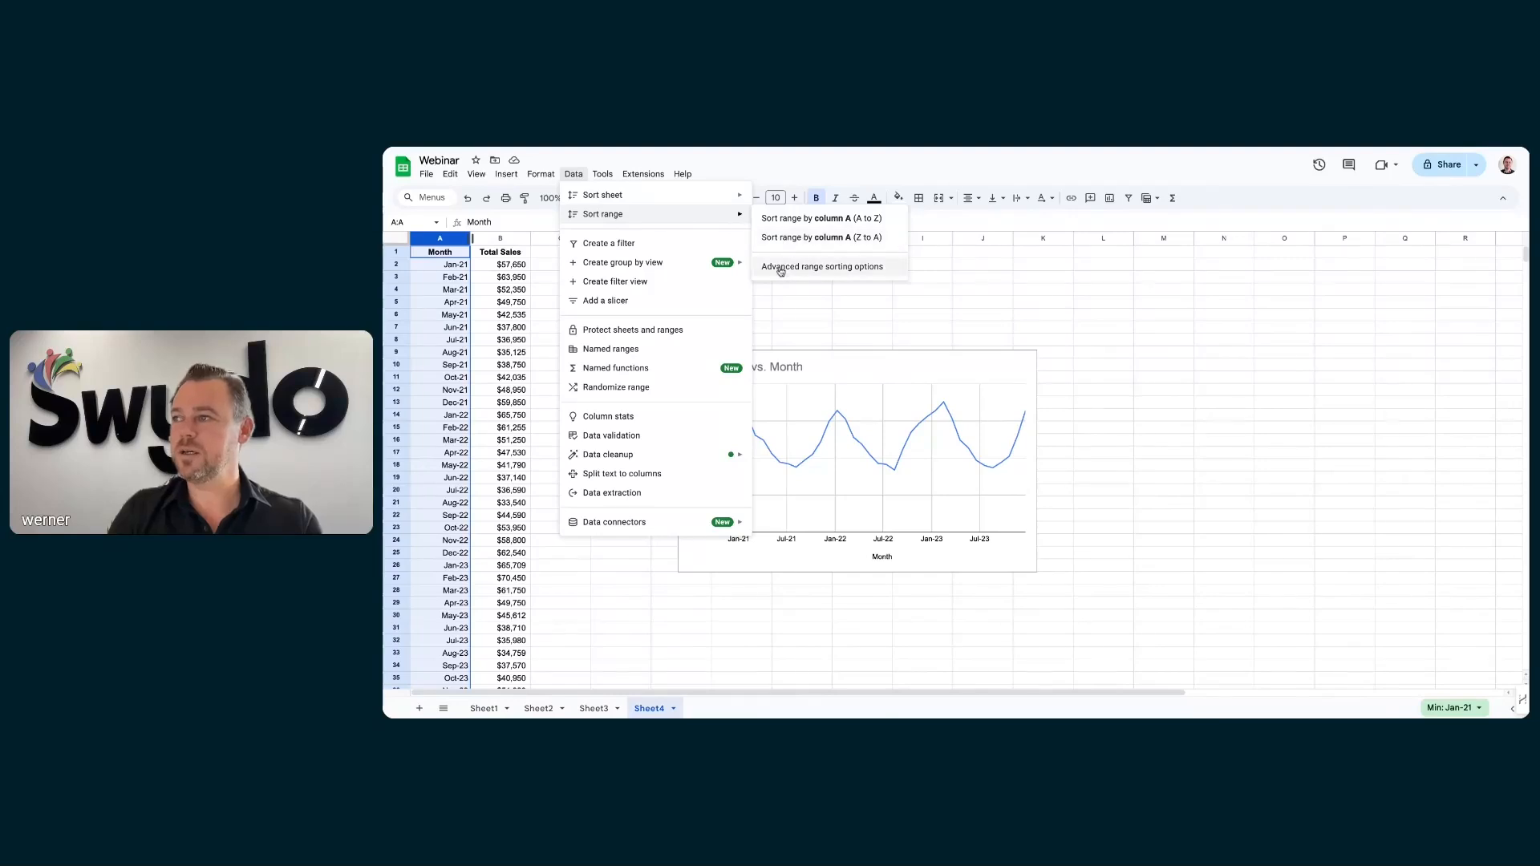
{"action": "left_click", "coordinate": [835, 268]}
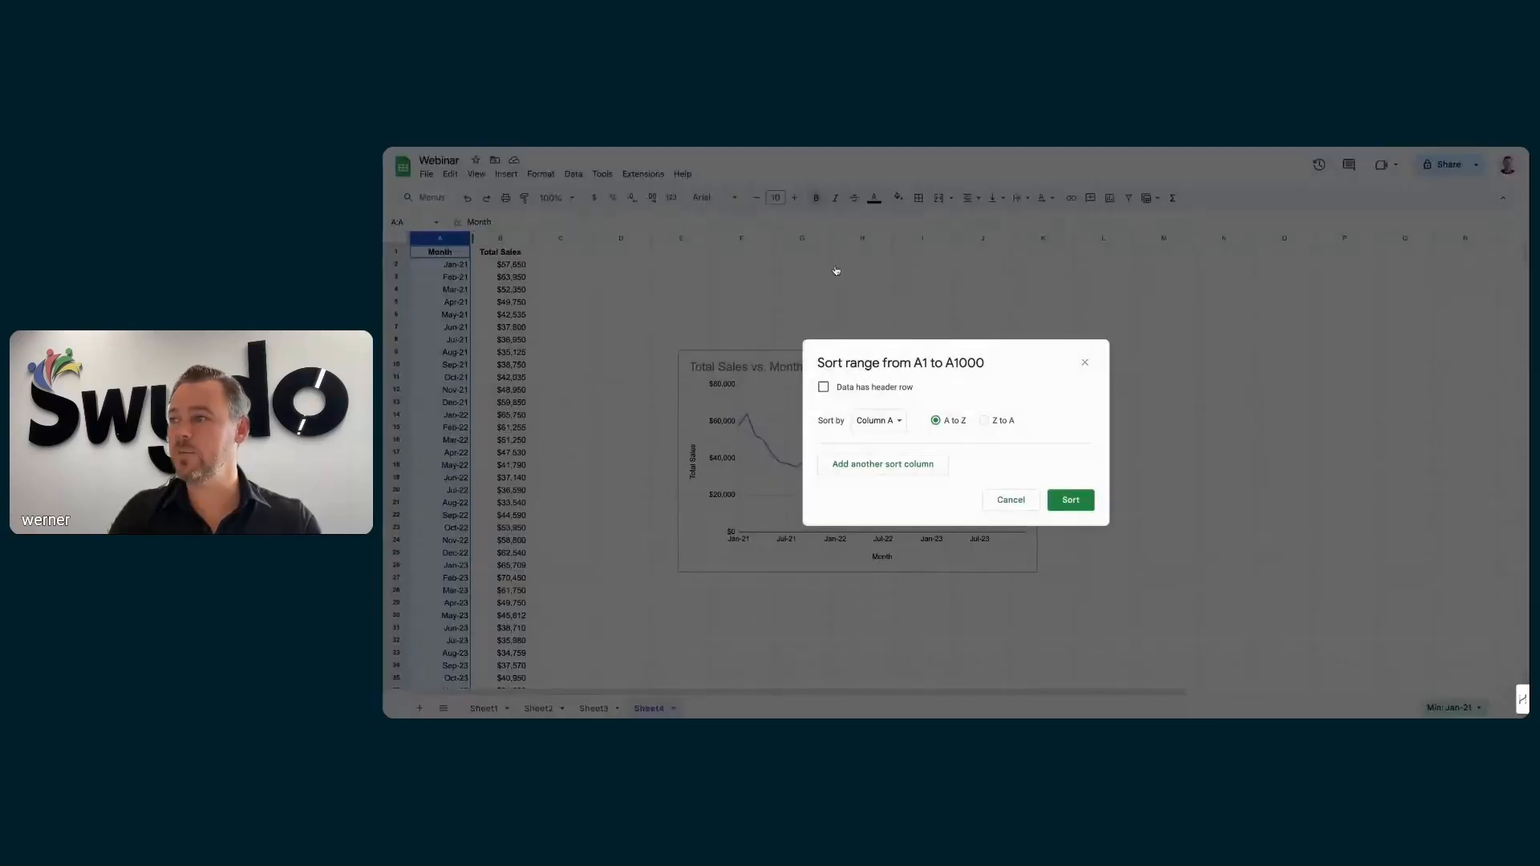
{"action": "left_click", "coordinate": [823, 388]}
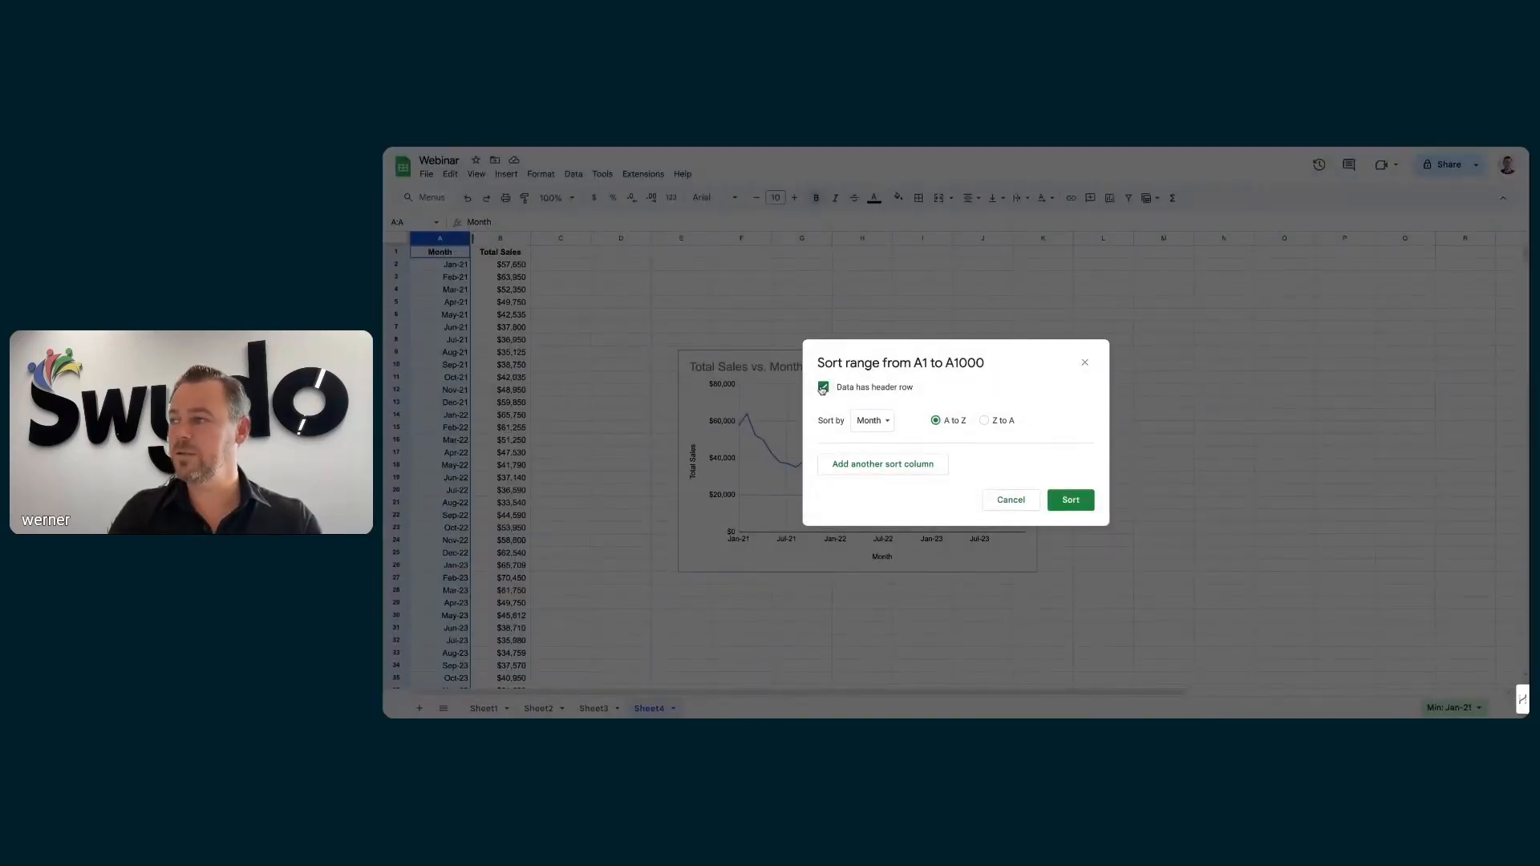
{"action": "left_click", "coordinate": [1075, 505]}
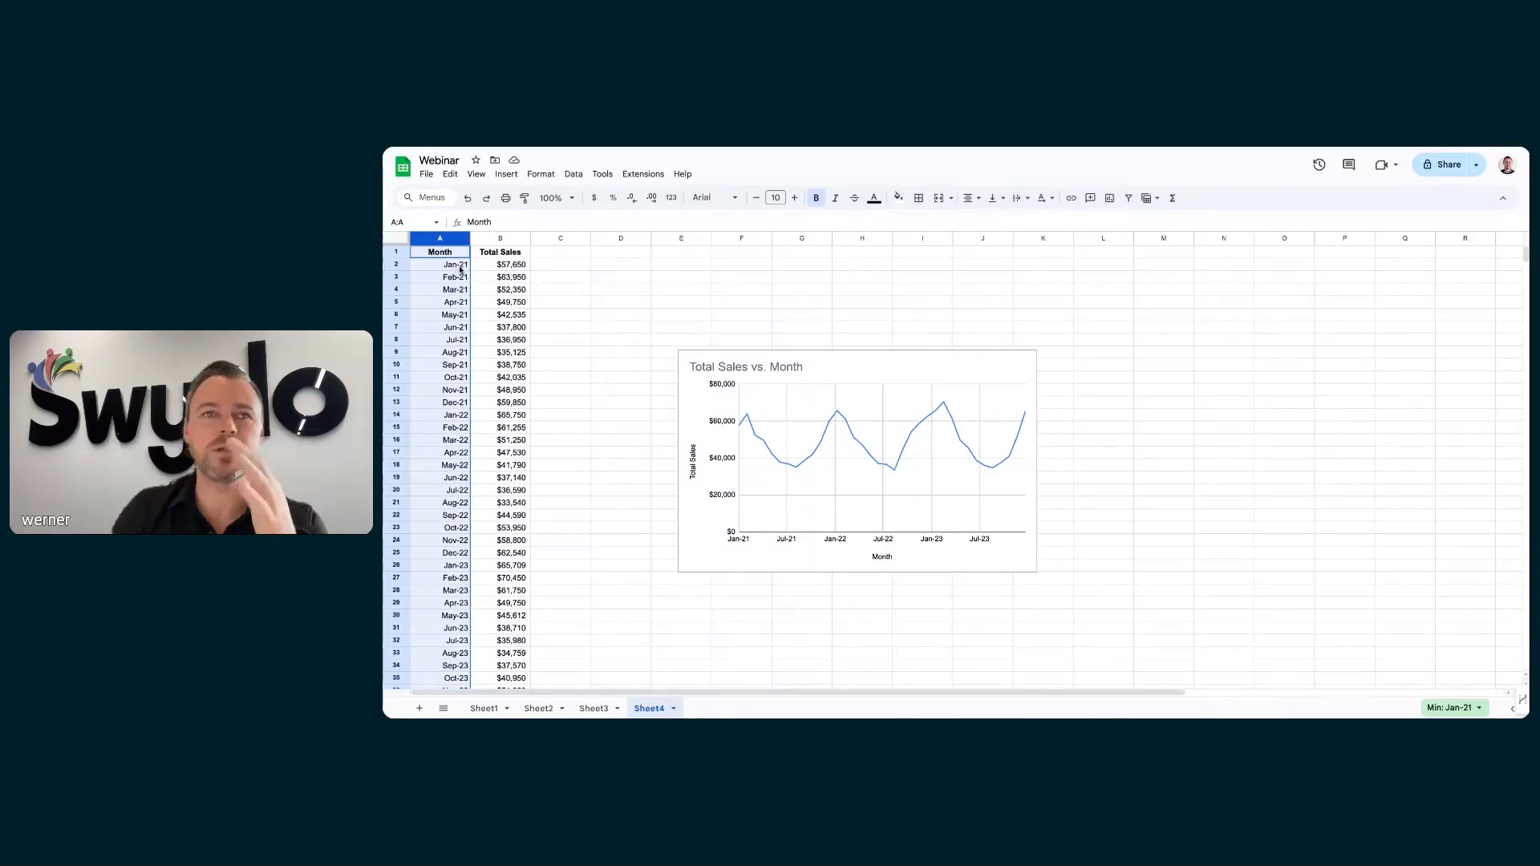
{"action": "scroll", "coordinate": [453, 506], "scroll_direction": "down", "scroll_amount": 3}
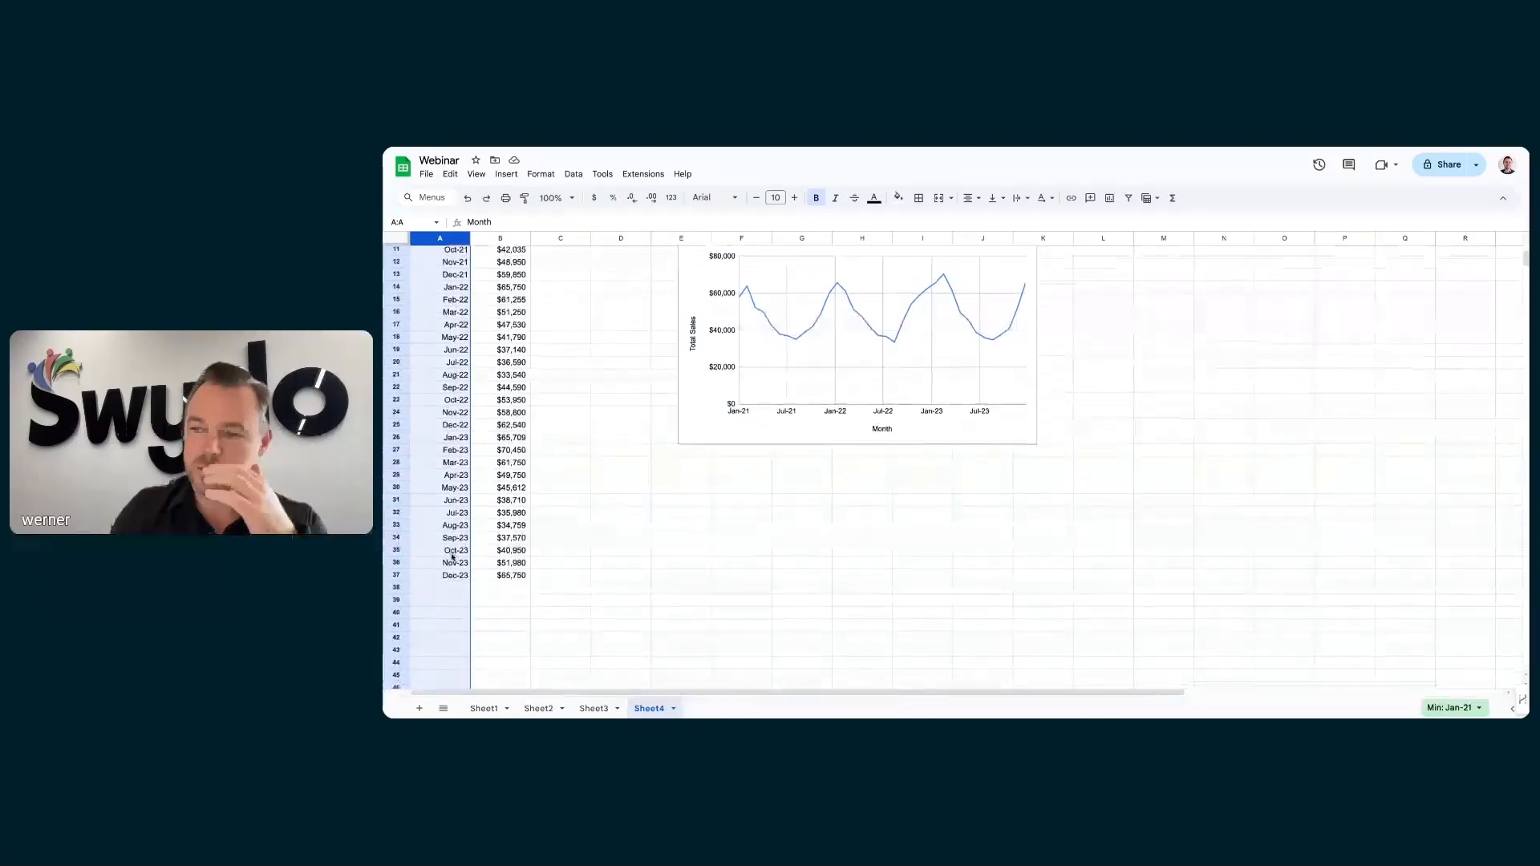
{"action": "scroll", "coordinate": [452, 559], "scroll_direction": "up", "scroll_amount": 4}
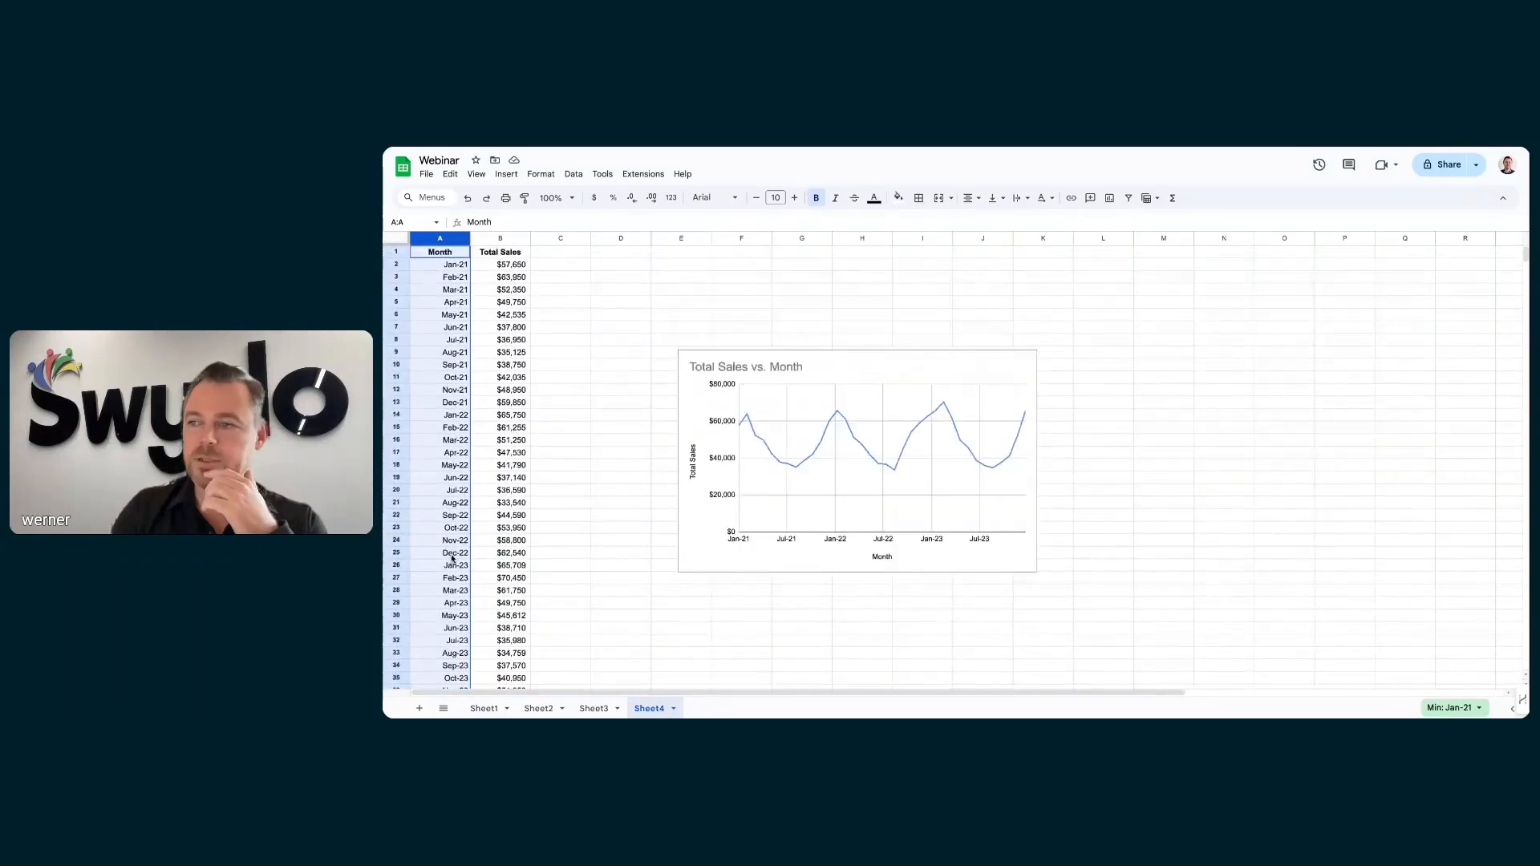
{"action": "left_click", "coordinate": [584, 518]}
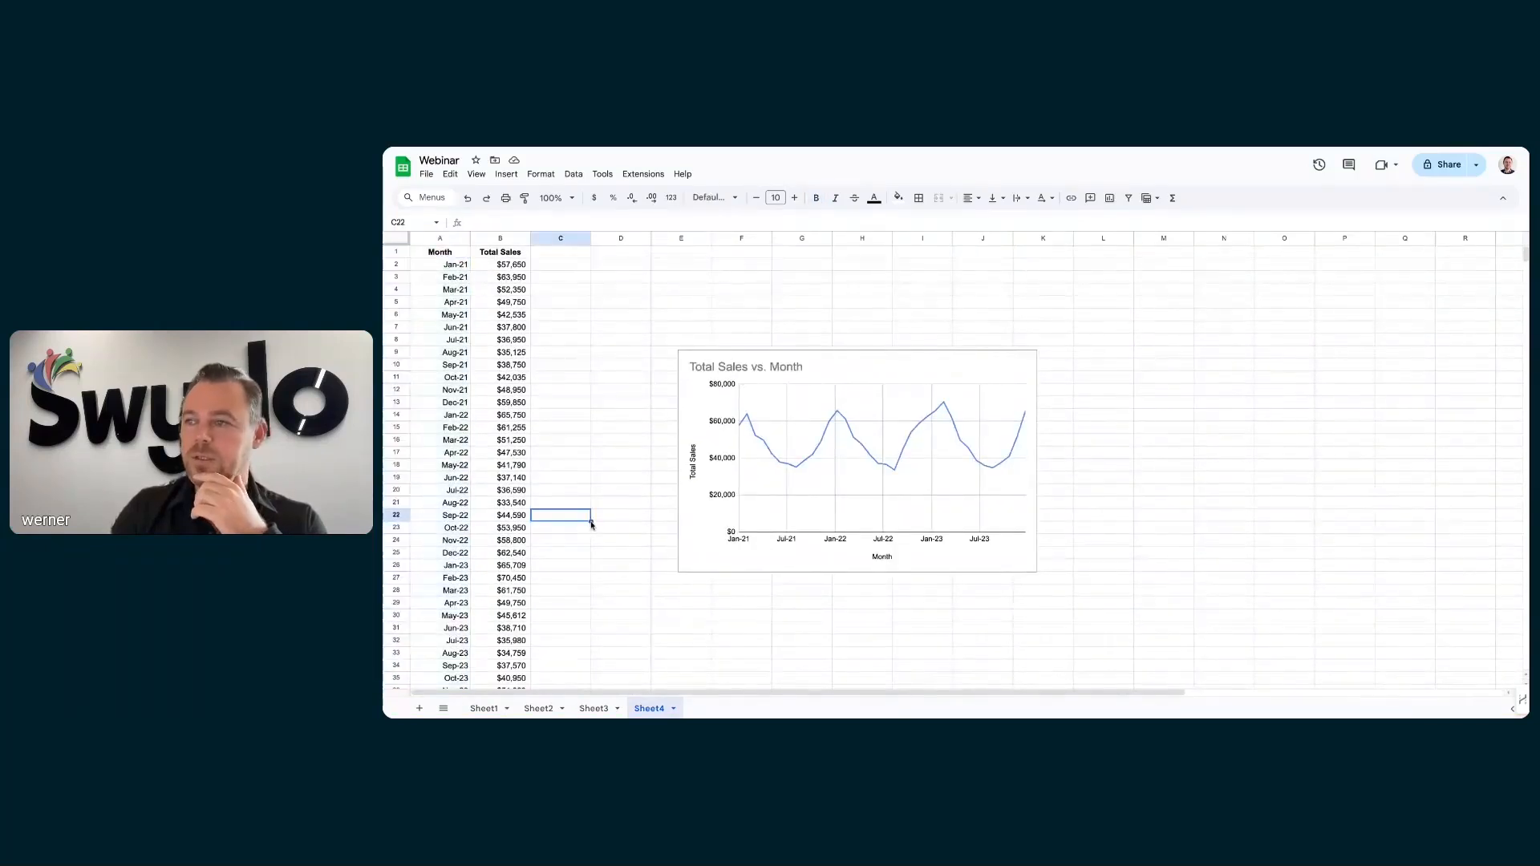
Return to the Swydo report and begin another widget after Campaign performance with a new data source using the Google Sheets integration
{"action": "left_click", "coordinate": [685, 145]}
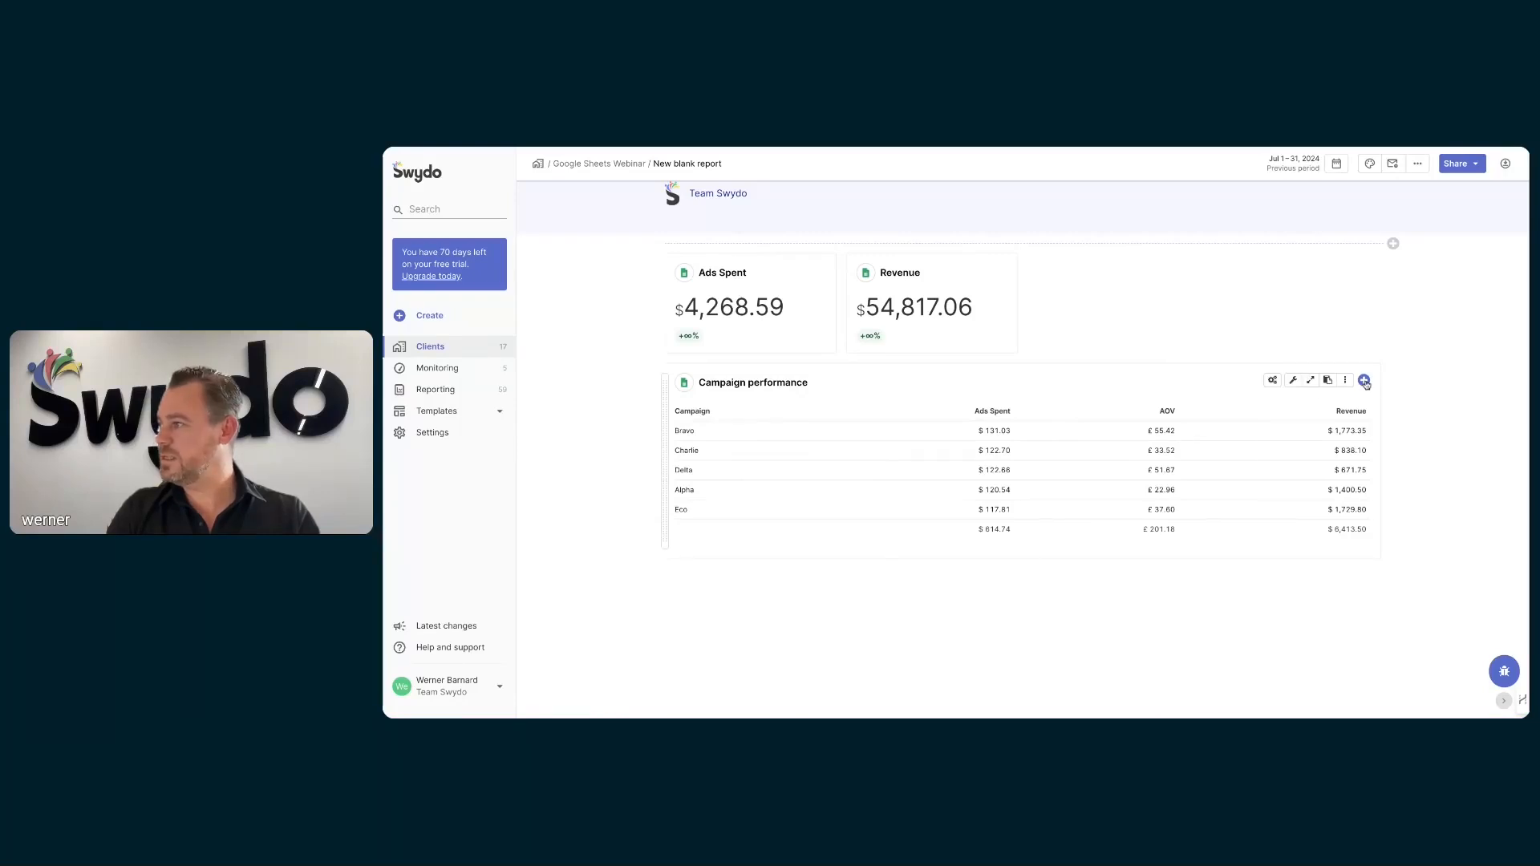
{"action": "left_click", "coordinate": [1364, 382]}
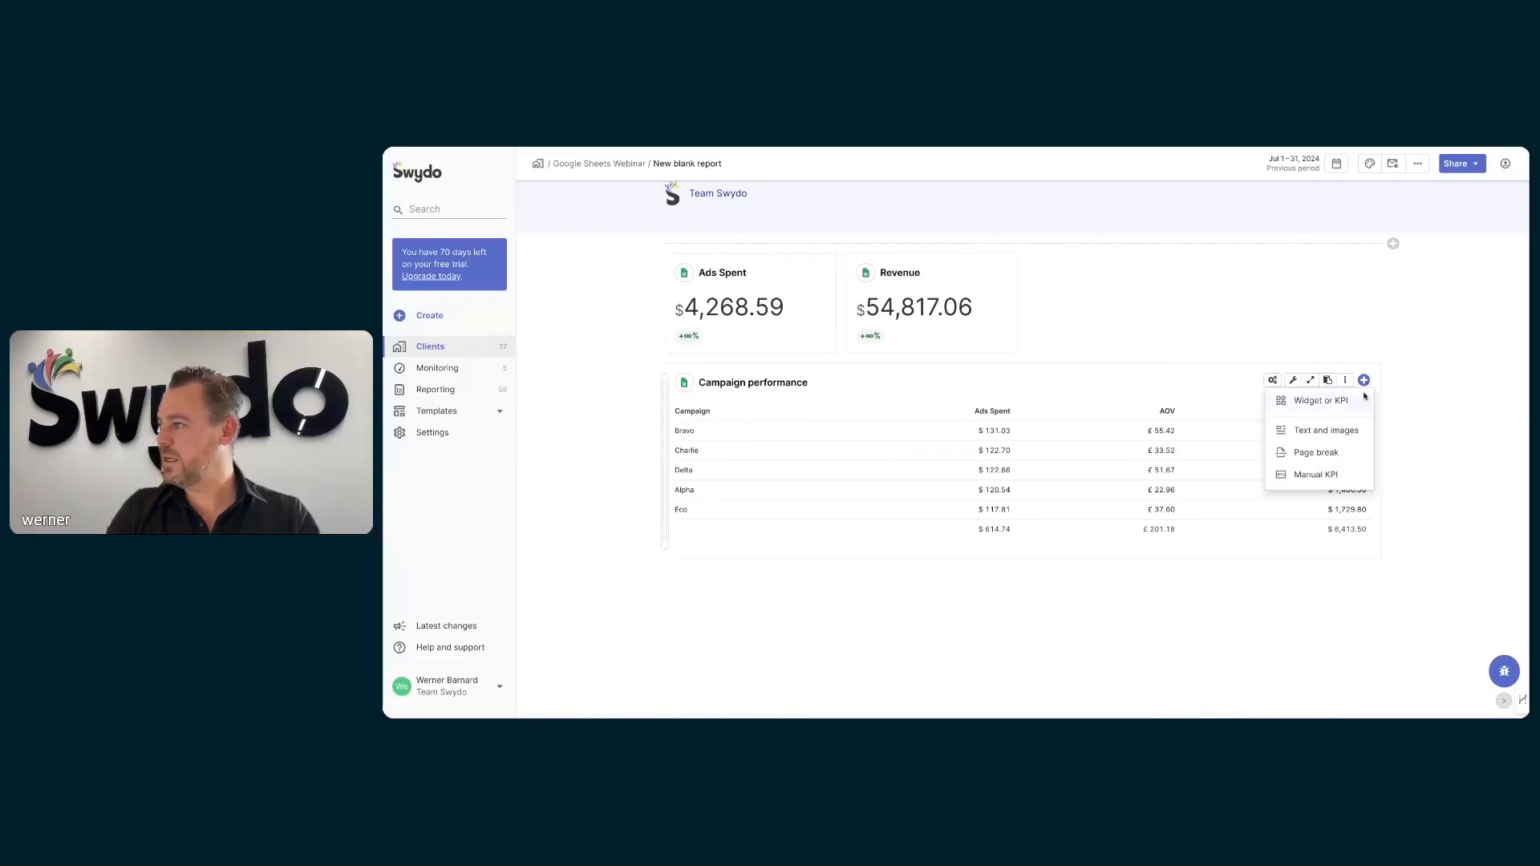
{"action": "left_click", "coordinate": [1322, 407]}
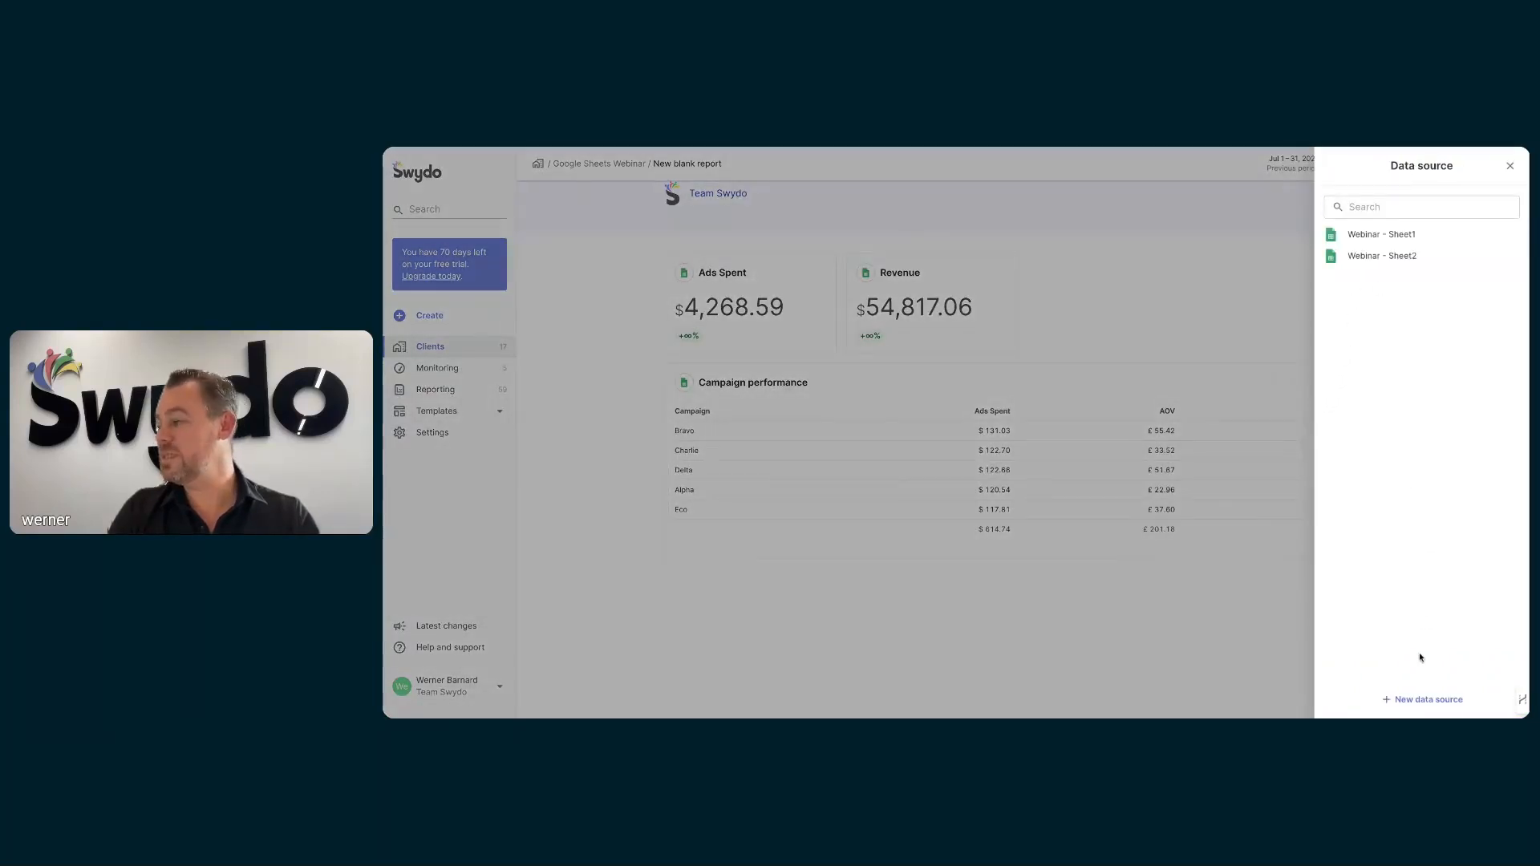
{"action": "left_click", "coordinate": [1421, 700]}
{"action": "left_click", "coordinate": [1383, 317]}
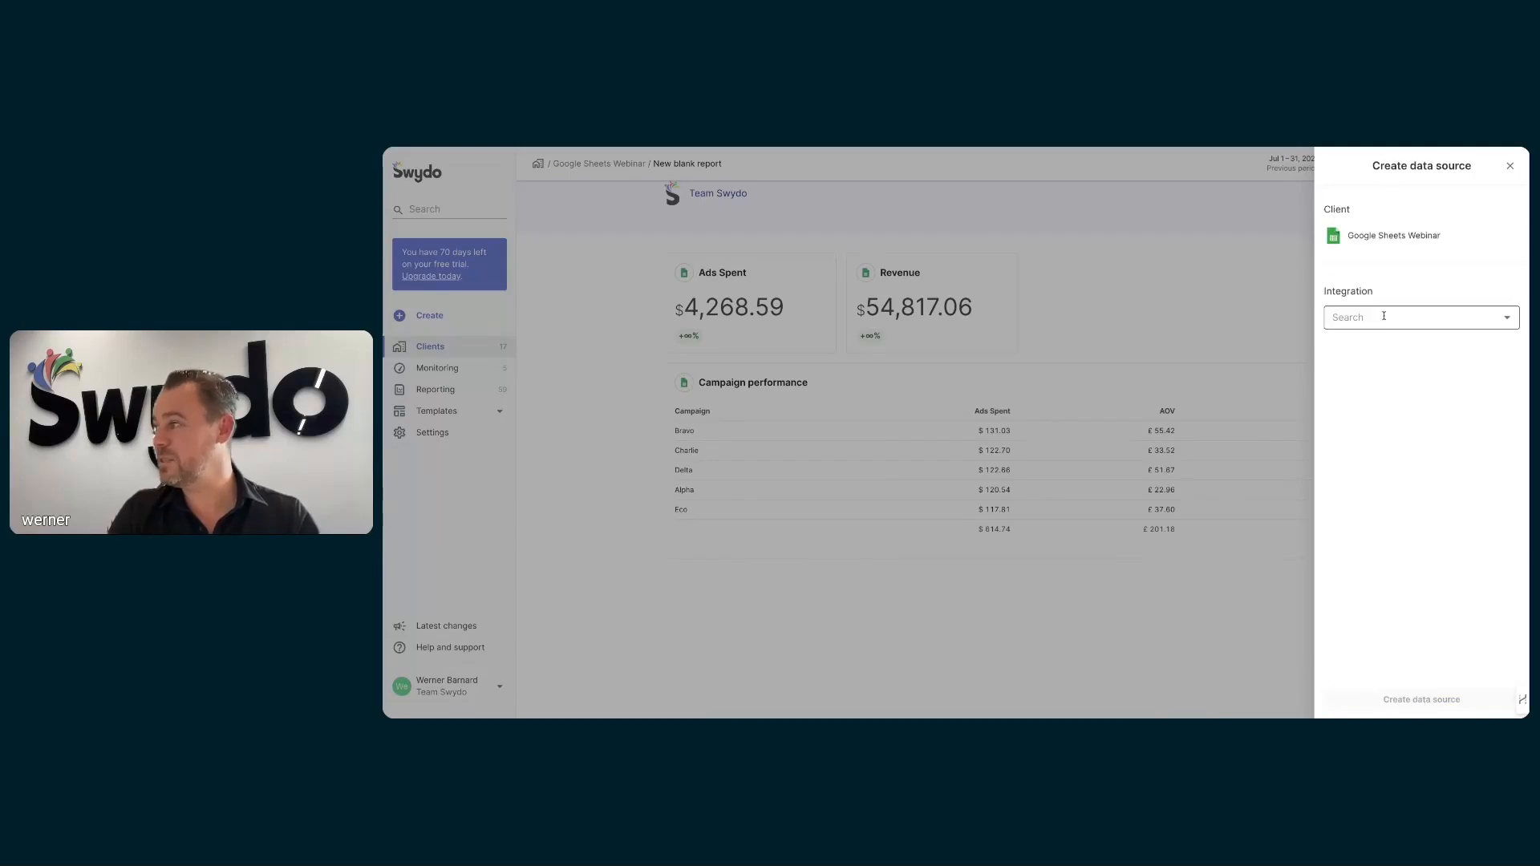
{"action": "scroll", "coordinate": [1395, 443], "scroll_direction": "down", "scroll_amount": 2}
{"action": "scroll", "coordinate": [1396, 444], "scroll_direction": "down", "scroll_amount": 1}
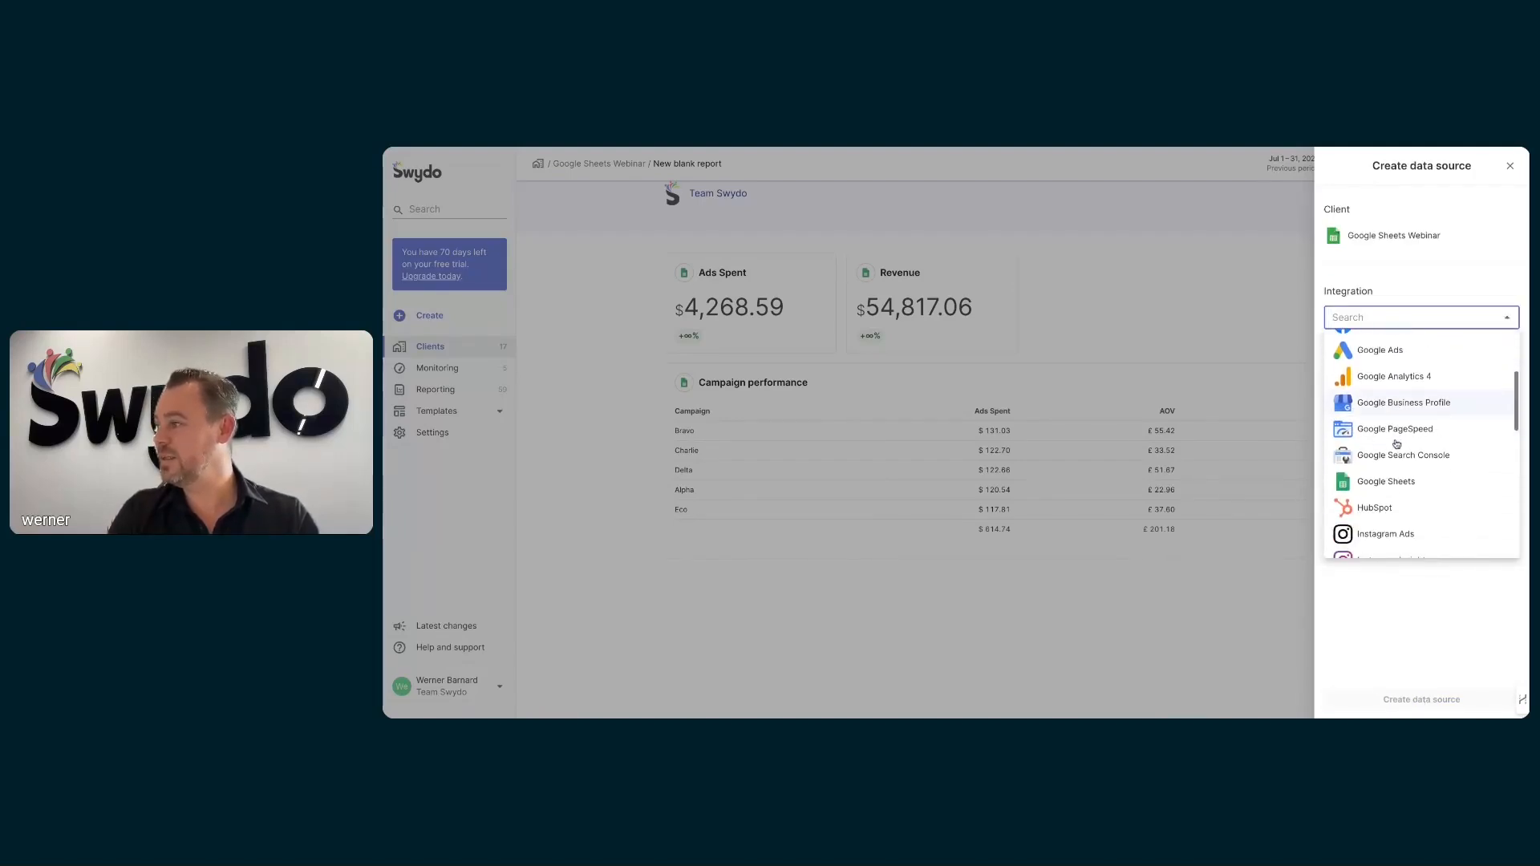
{"action": "left_click", "coordinate": [1388, 486]}
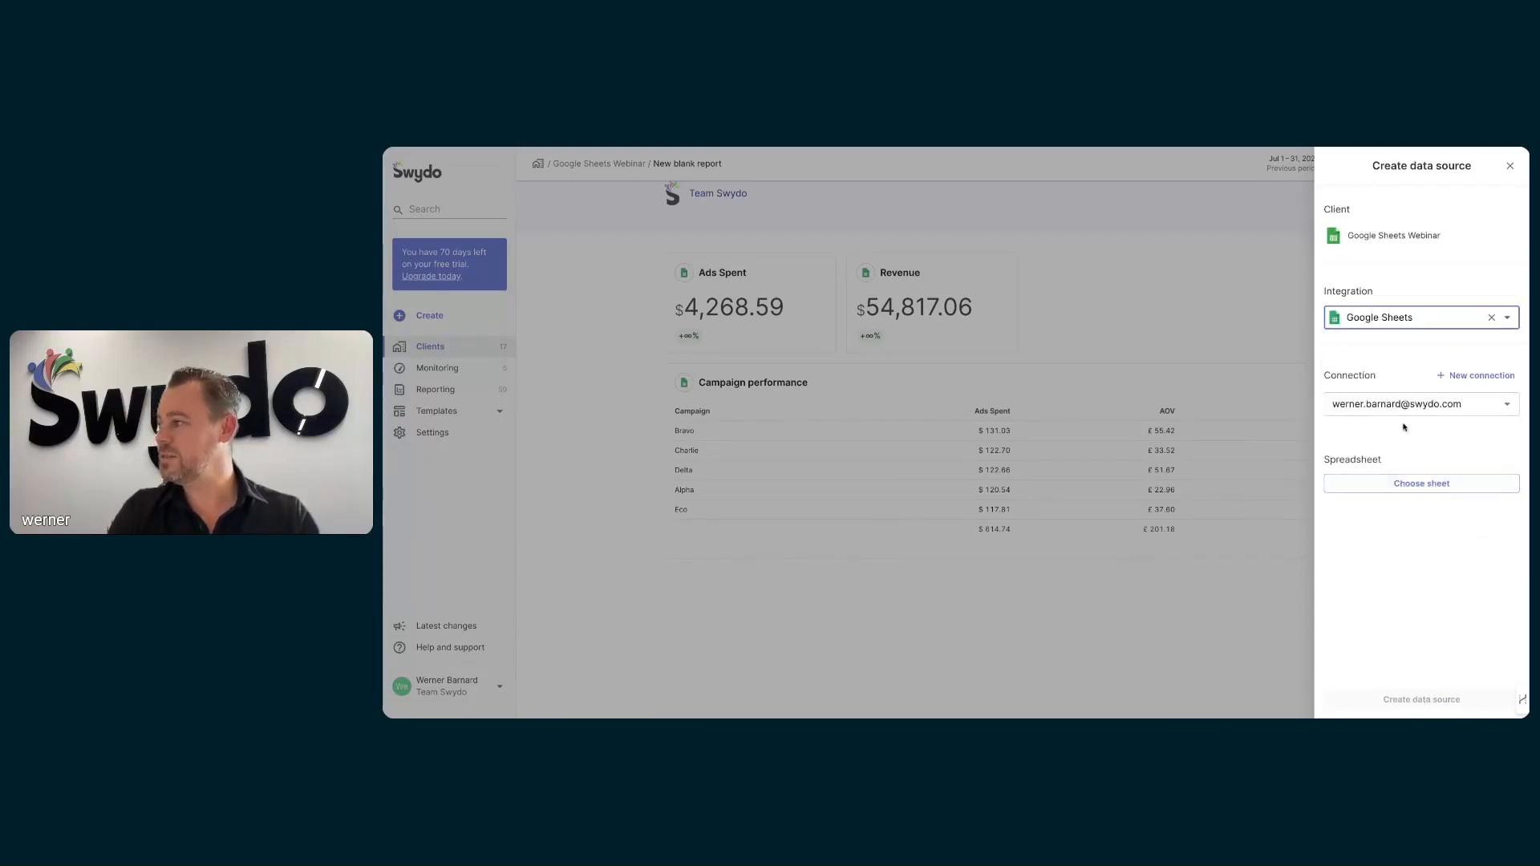
Create the data source from the Webinar spreadsheet, using its Sheet4 tab
{"action": "left_click", "coordinate": [1406, 484]}
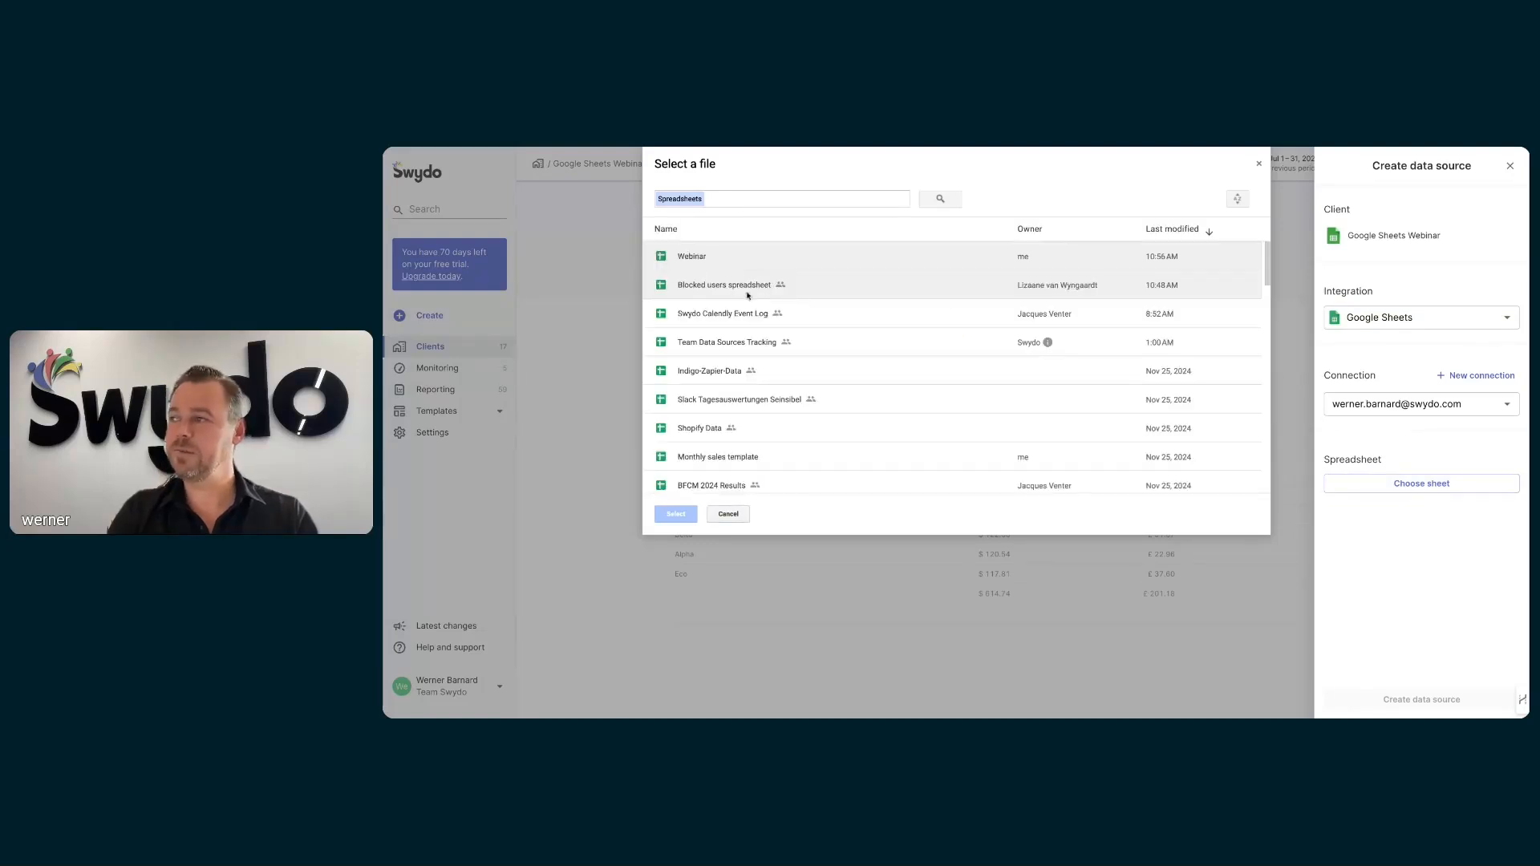
{"action": "left_click", "coordinate": [704, 258]}
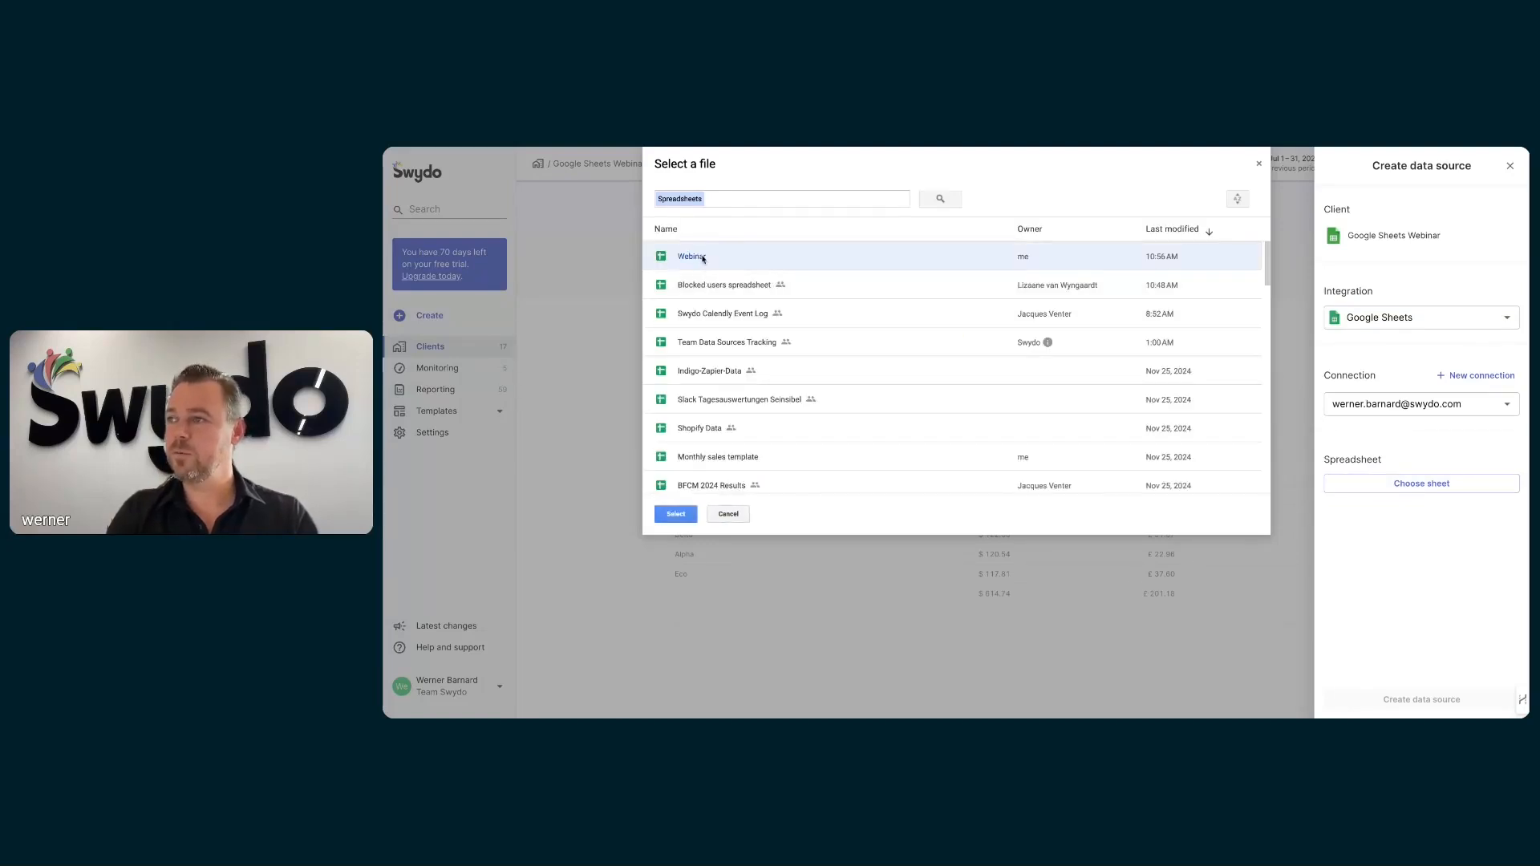
{"action": "left_click", "coordinate": [678, 515]}
{"action": "left_click", "coordinate": [1465, 564]}
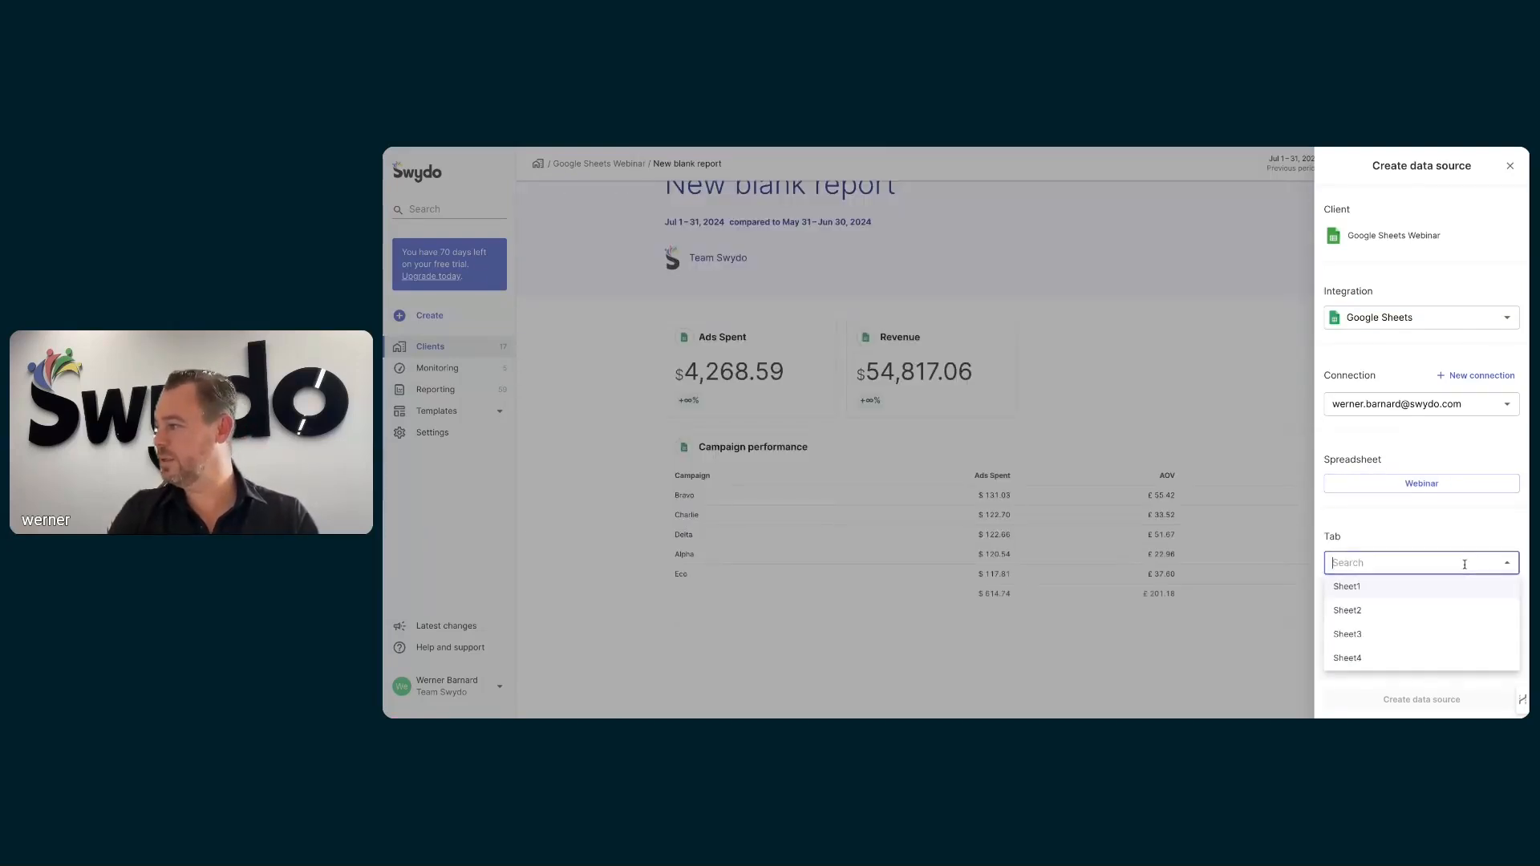
{"action": "left_click", "coordinate": [1418, 660]}
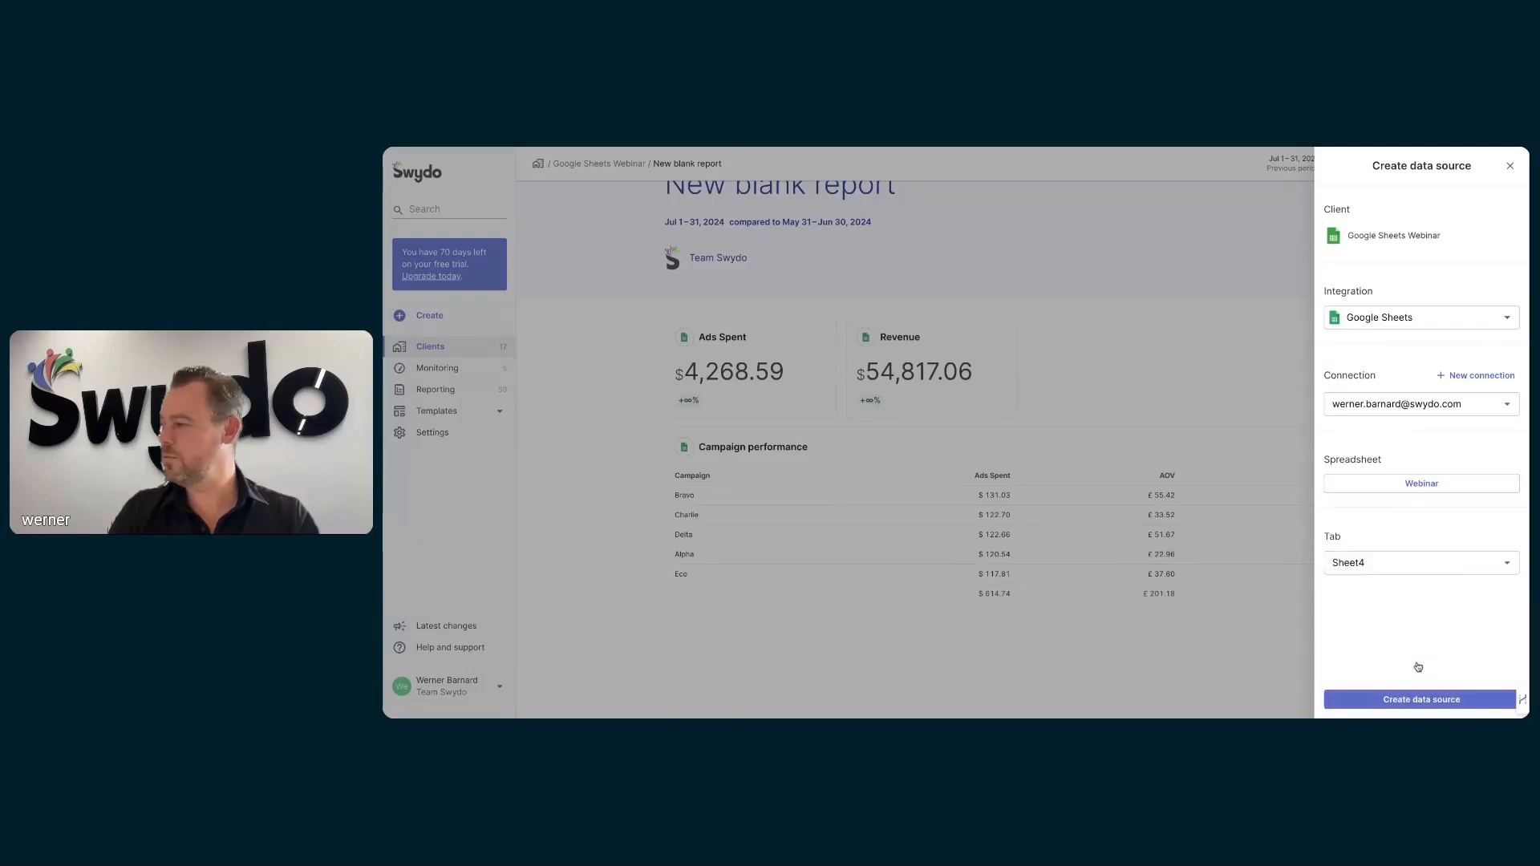
{"action": "left_click", "coordinate": [1442, 706]}
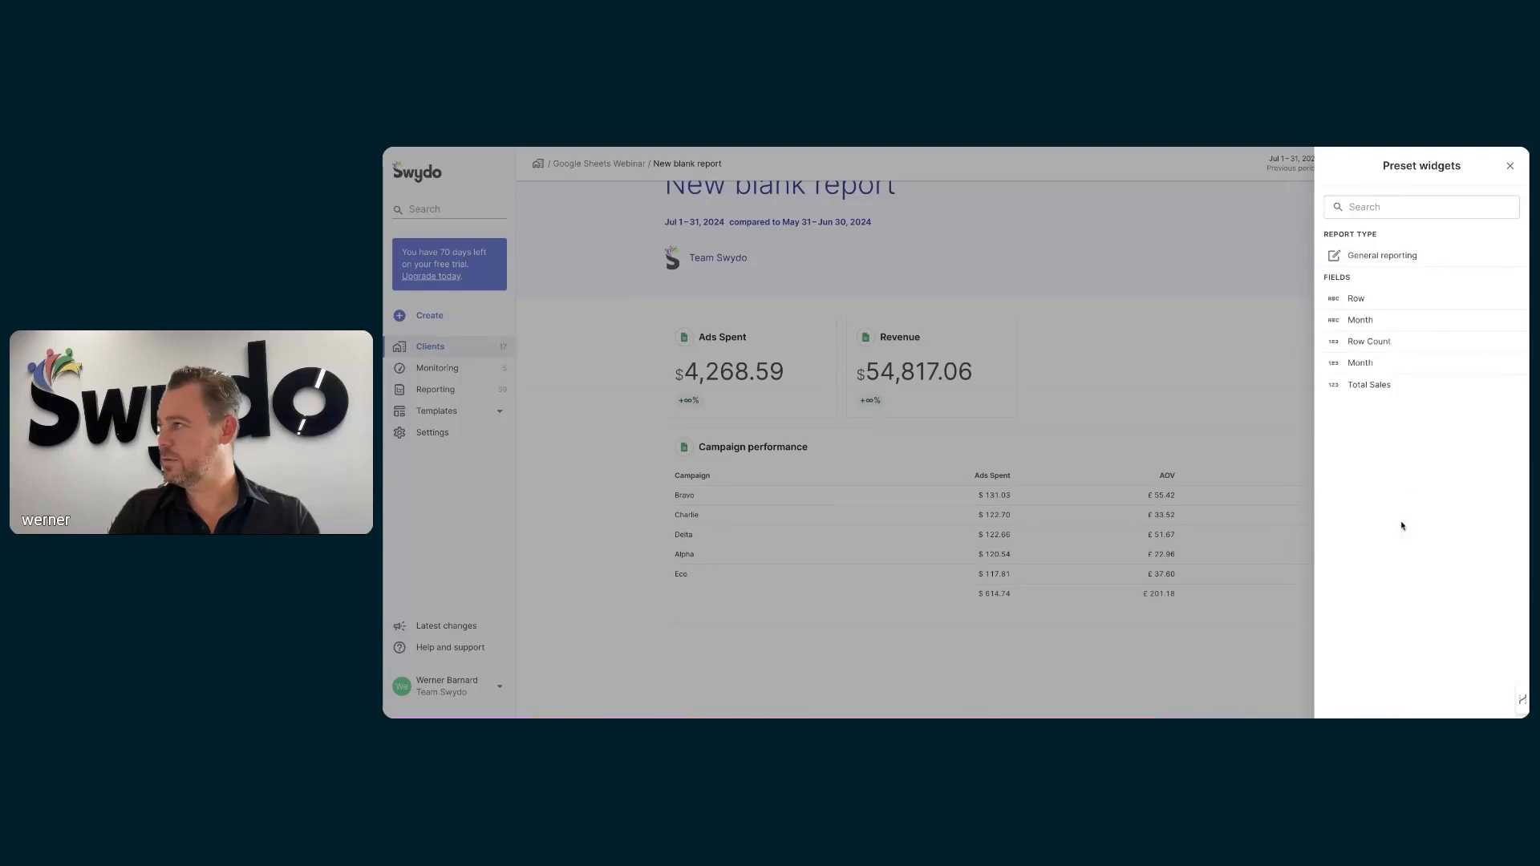
Base the new Sheet4 widget on the General reporting preset and set its visualization to a spline chart
{"action": "left_click", "coordinate": [1390, 256]}
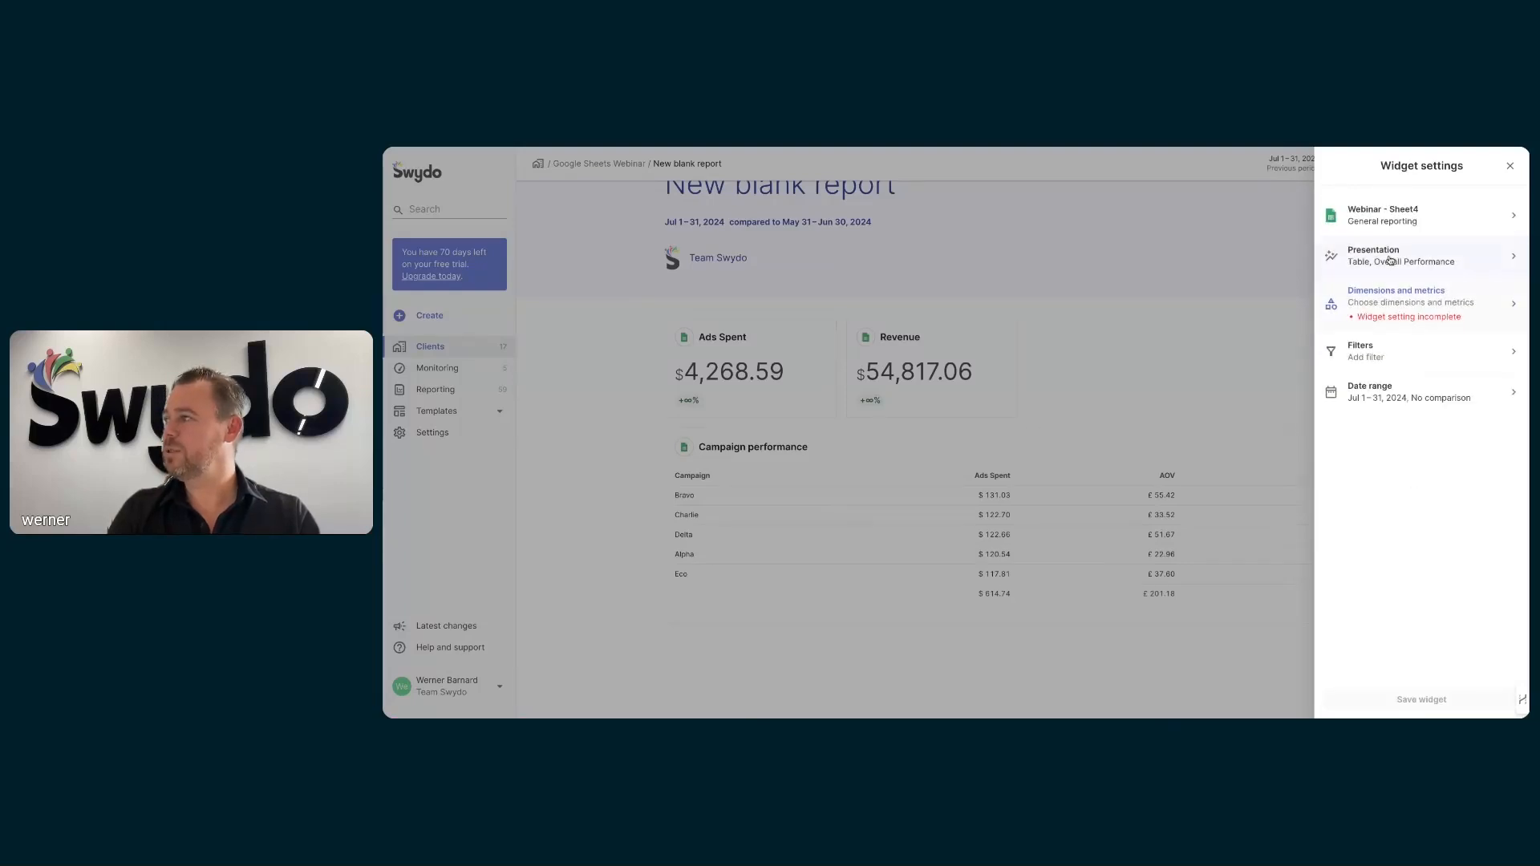
{"action": "left_click", "coordinate": [1383, 255]}
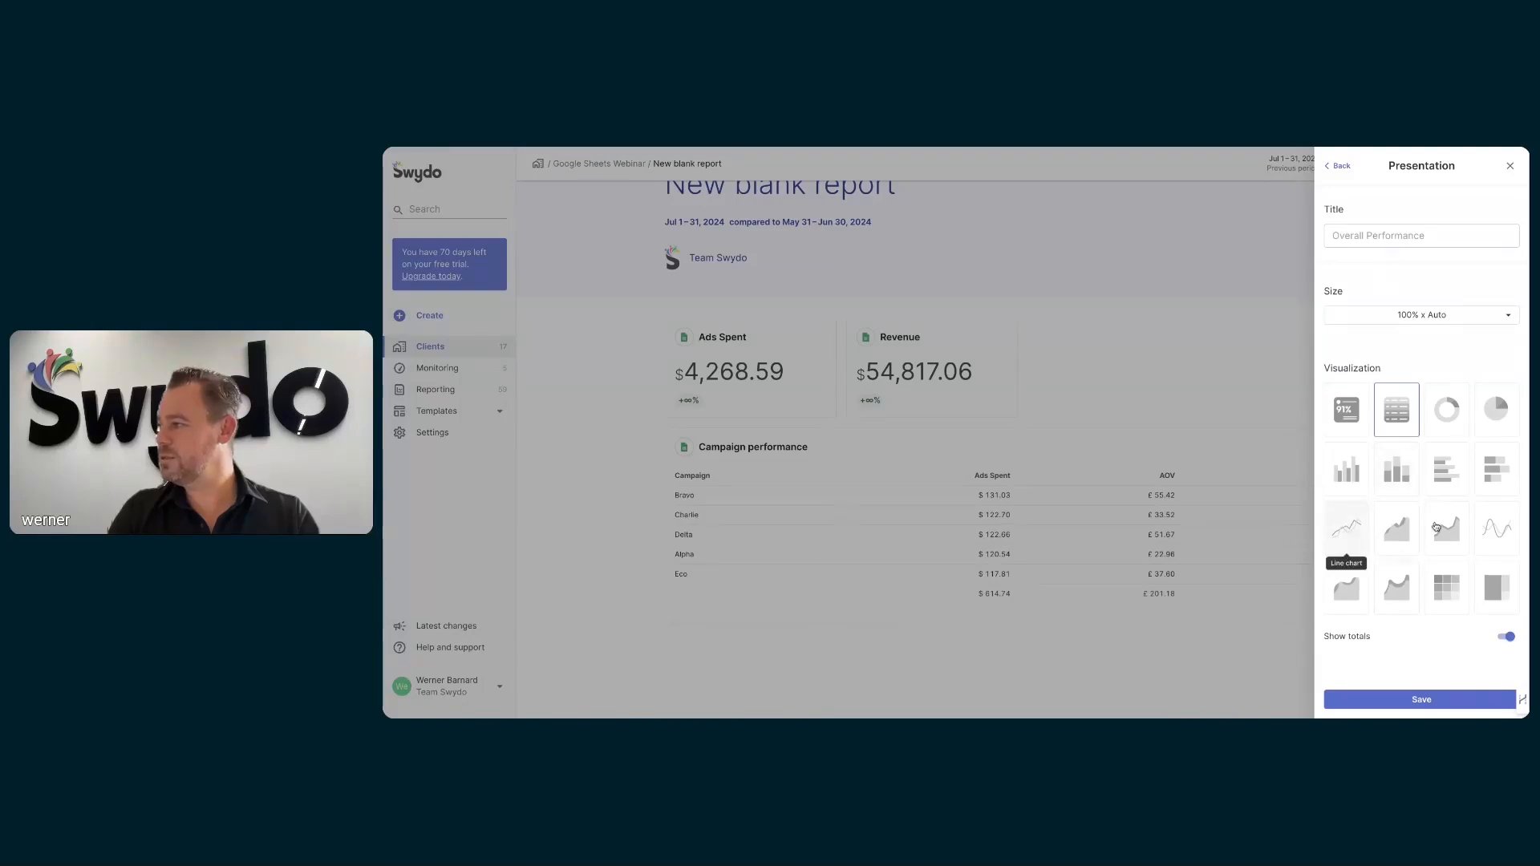
{"action": "left_click", "coordinate": [1495, 536]}
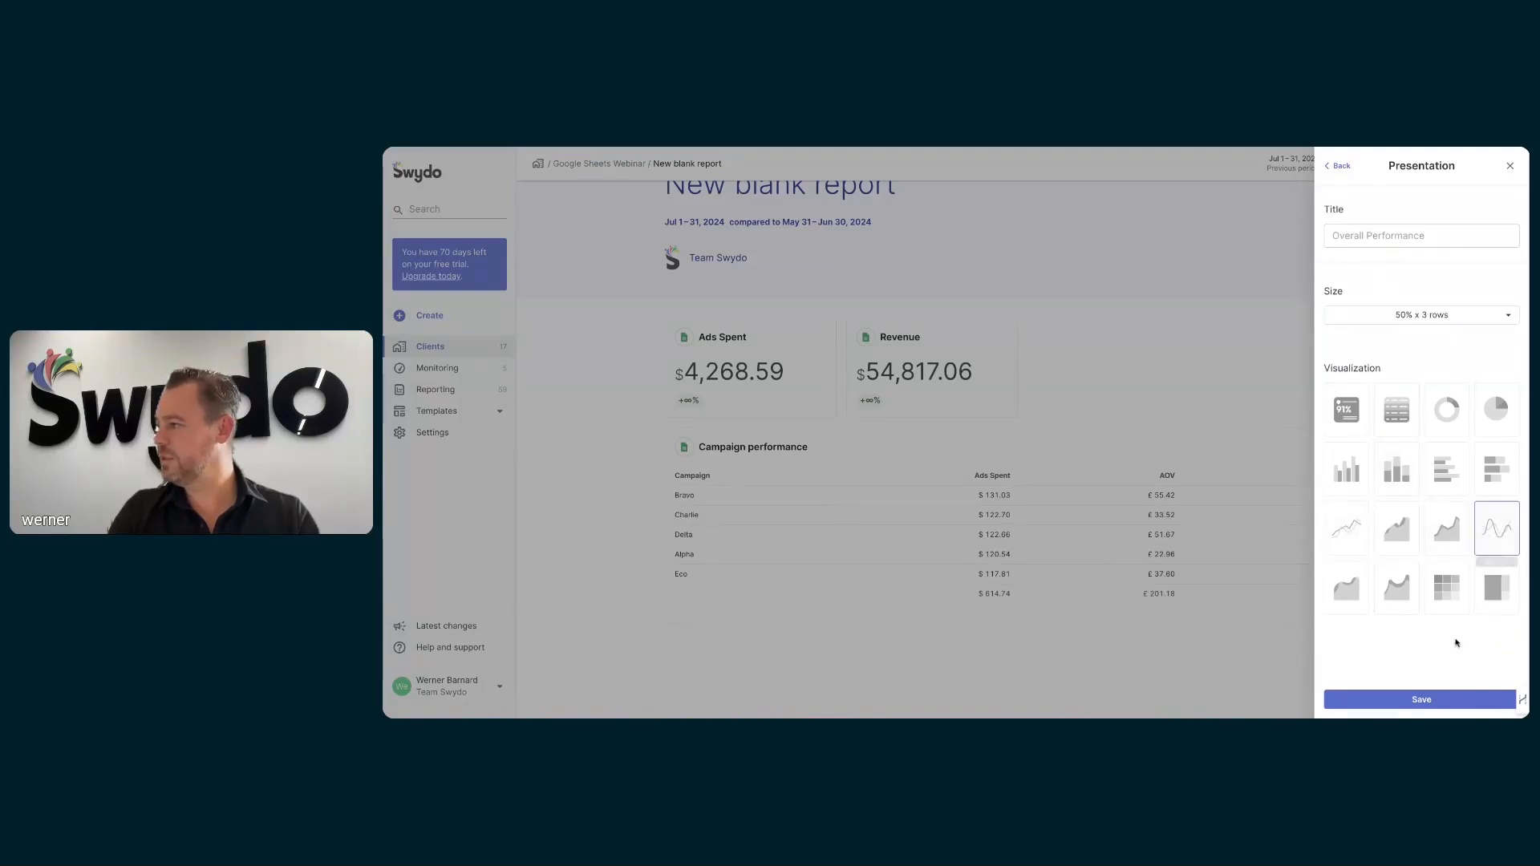
{"action": "left_click", "coordinate": [1447, 700]}
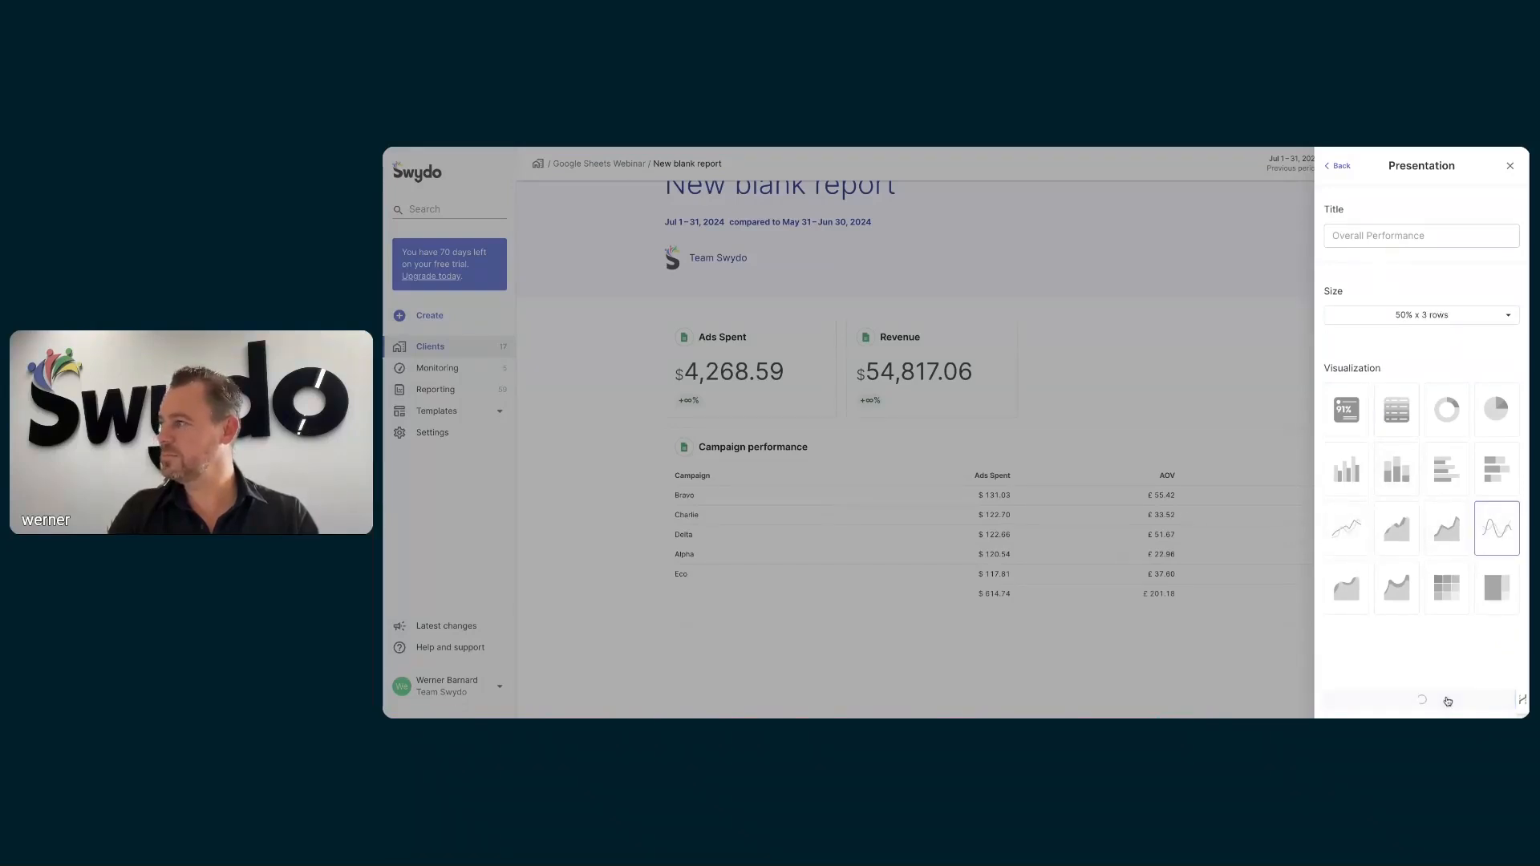
Set Month as the chart's primary dimension with Total Sales as the metric, and save the widget to the report
{"action": "left_click", "coordinate": [1423, 311]}
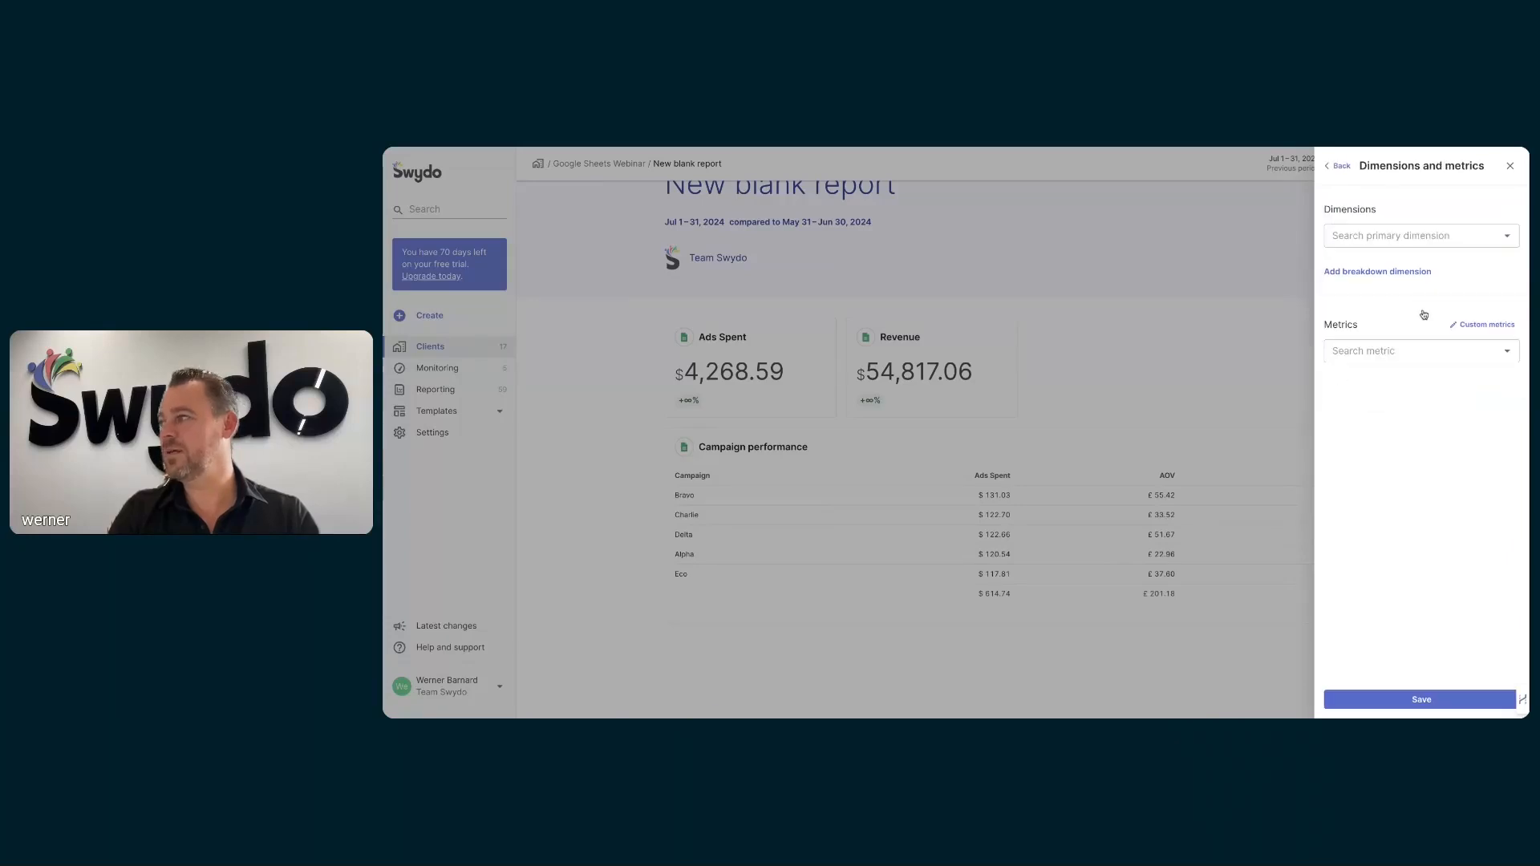
{"action": "left_click", "coordinate": [1416, 235]}
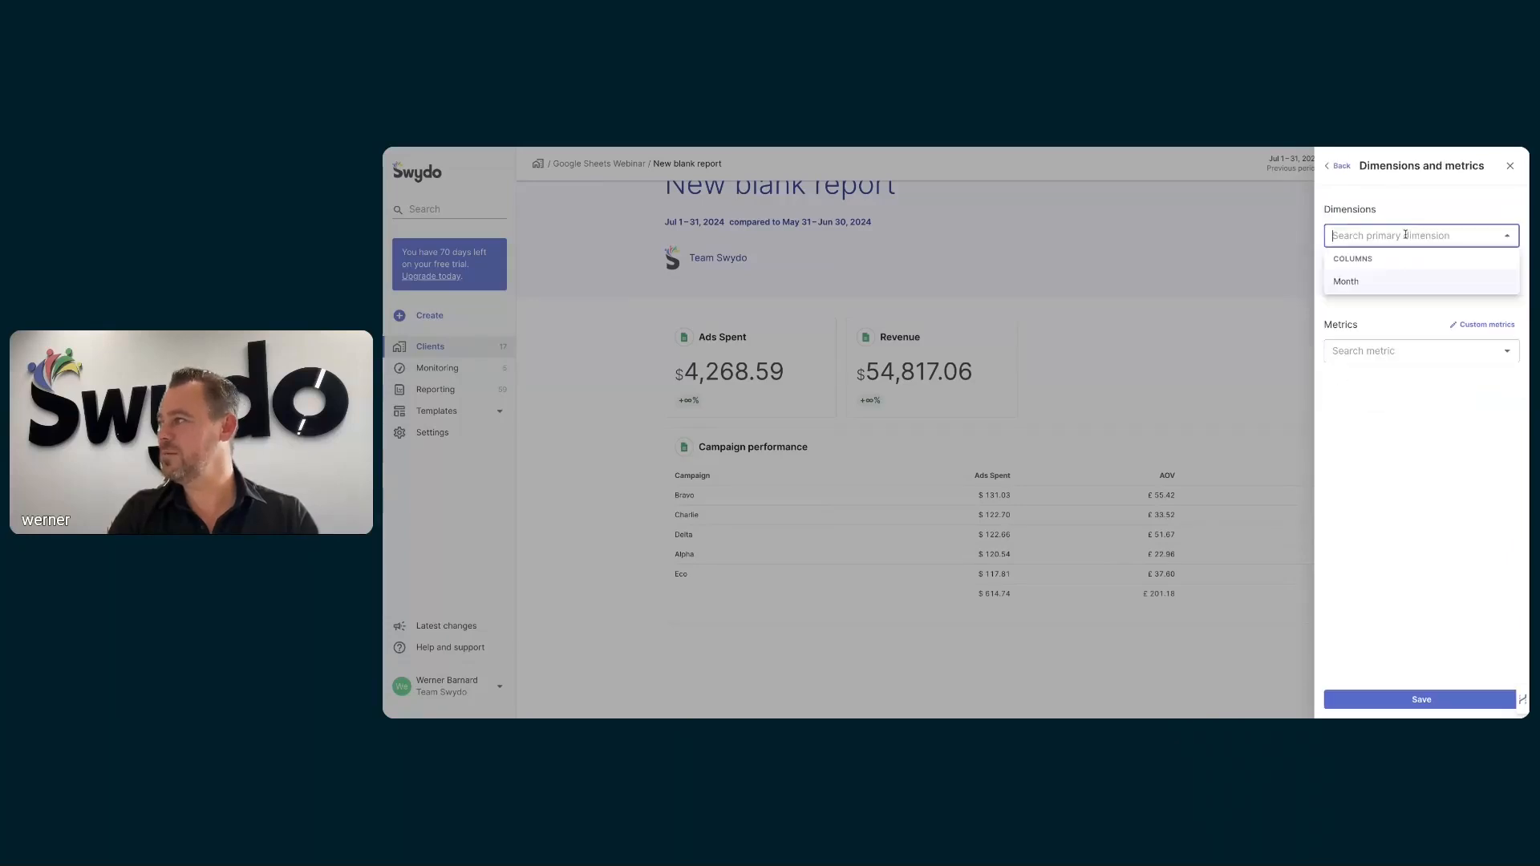
{"action": "left_click", "coordinate": [1402, 283]}
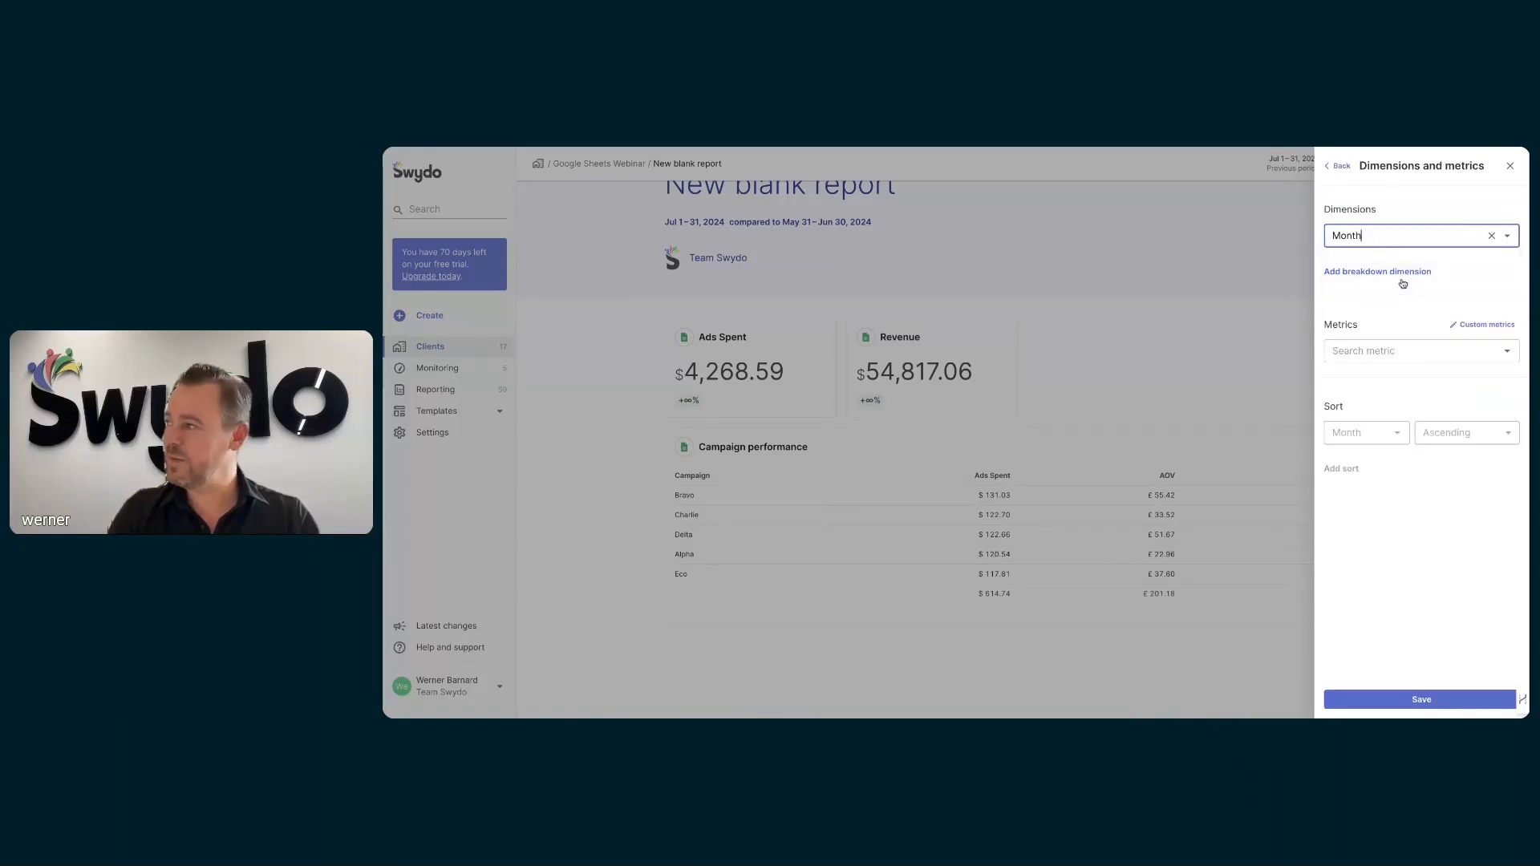
{"action": "left_click", "coordinate": [1415, 352]}
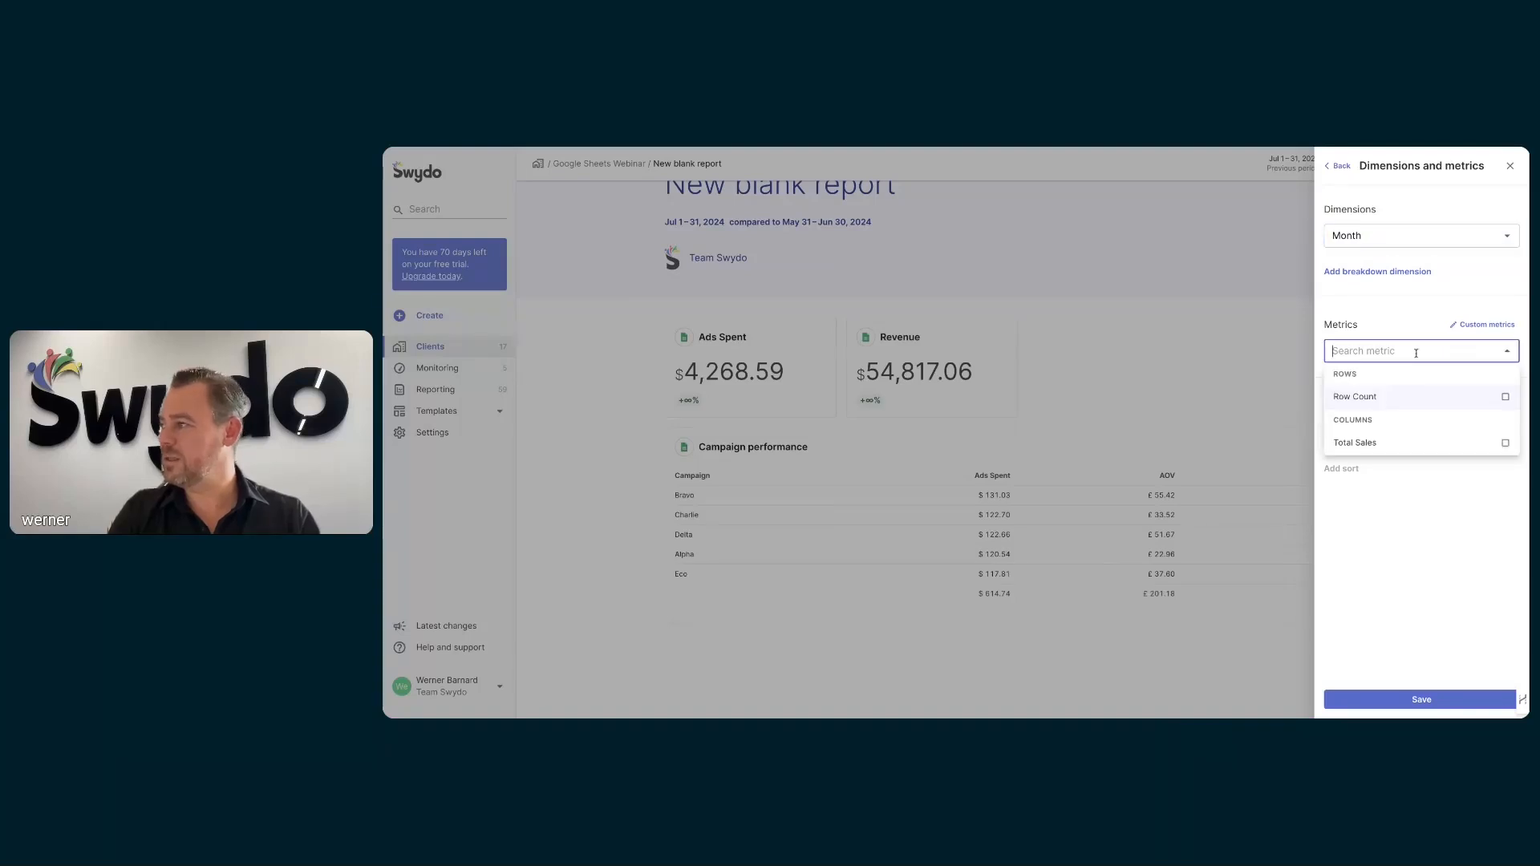
{"action": "left_click", "coordinate": [1505, 449]}
{"action": "left_click", "coordinate": [1457, 552]}
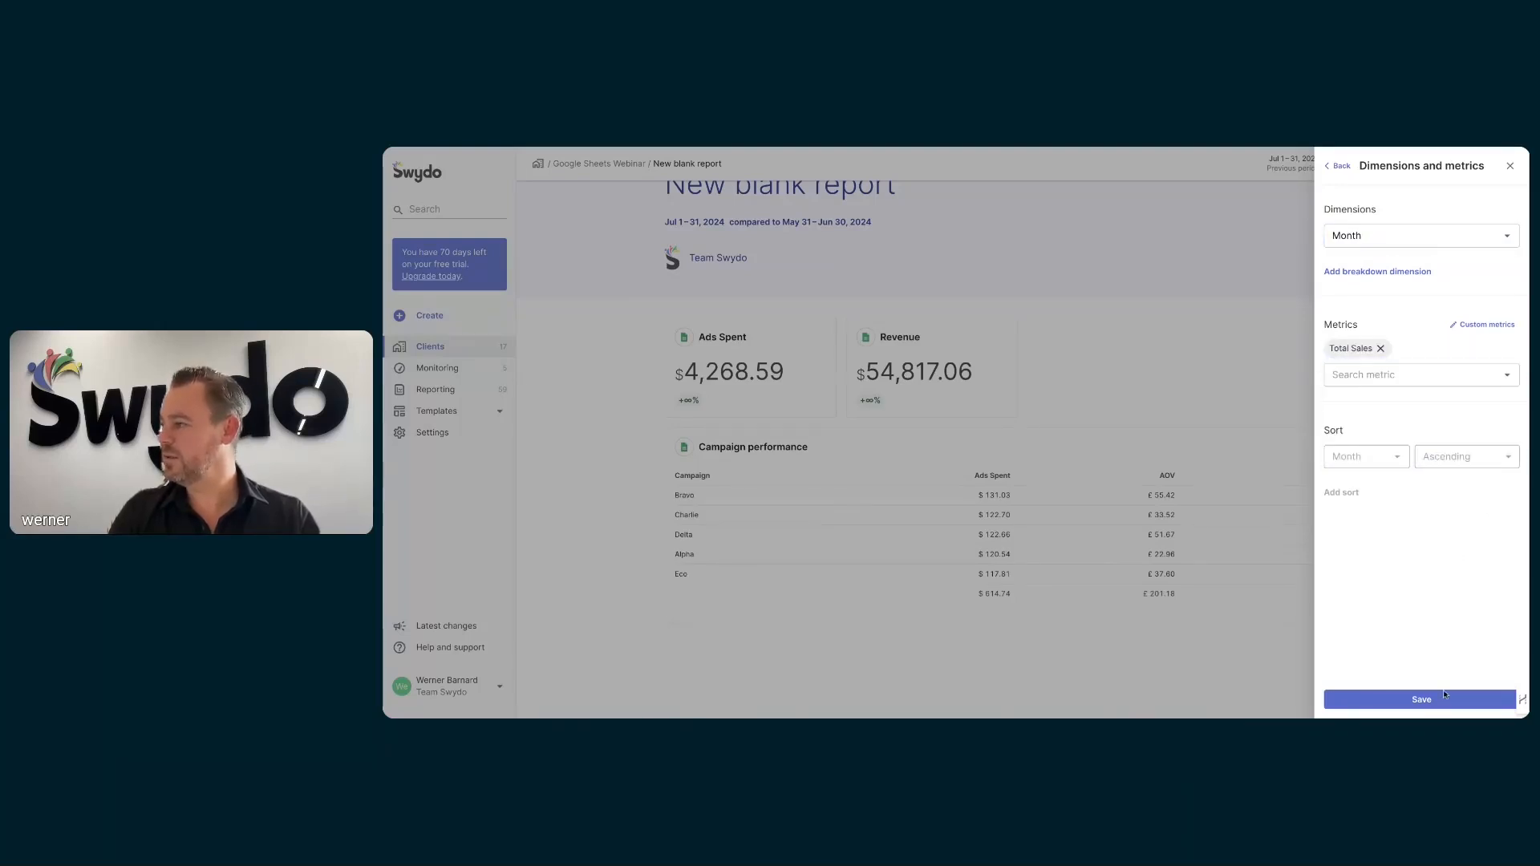
{"action": "left_click", "coordinate": [1443, 704]}
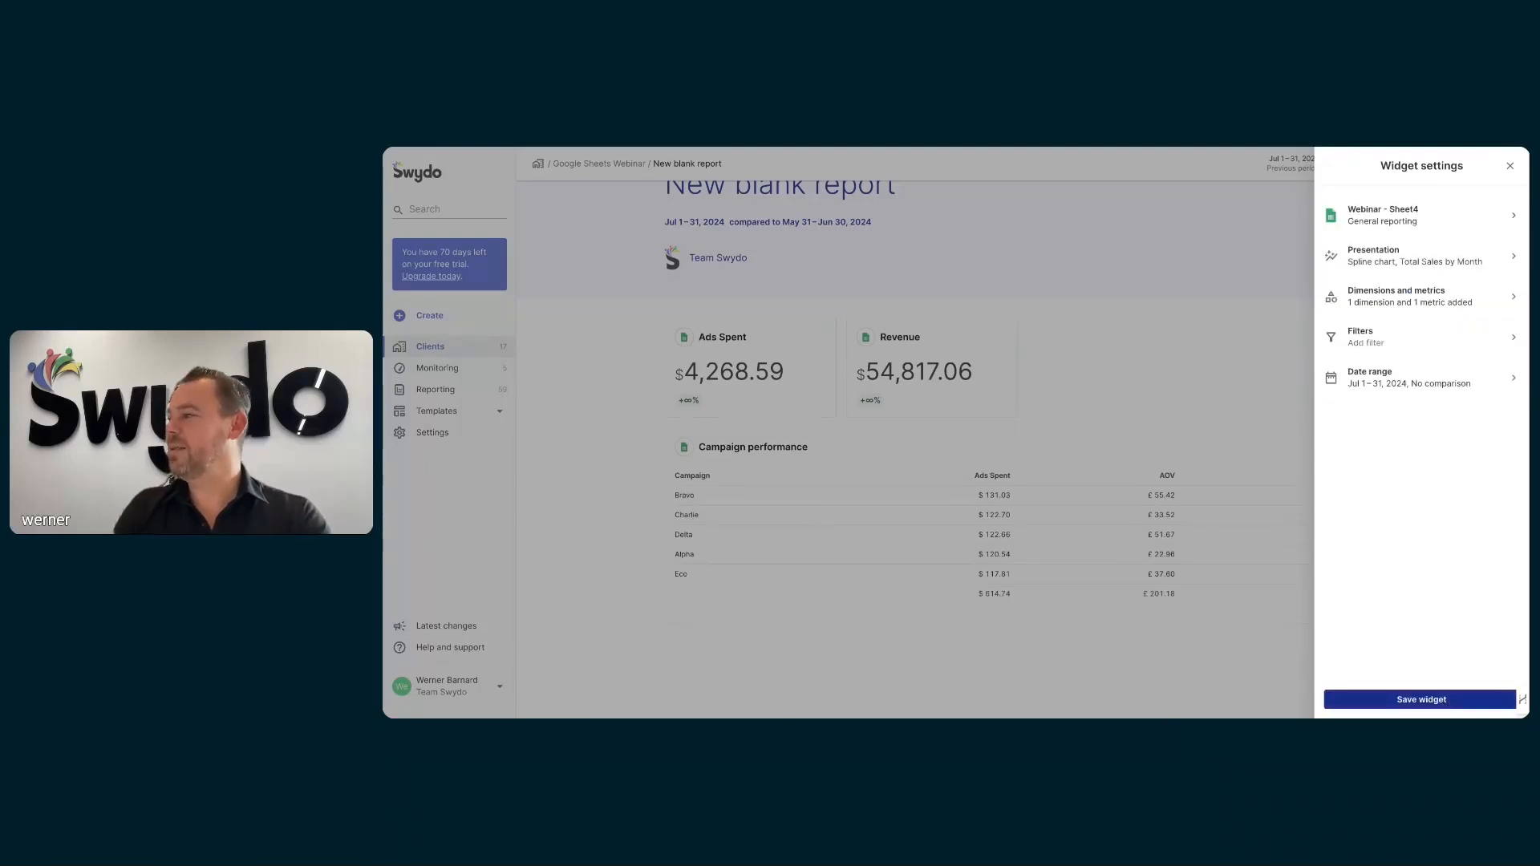
{"action": "left_click", "coordinate": [1421, 697]}
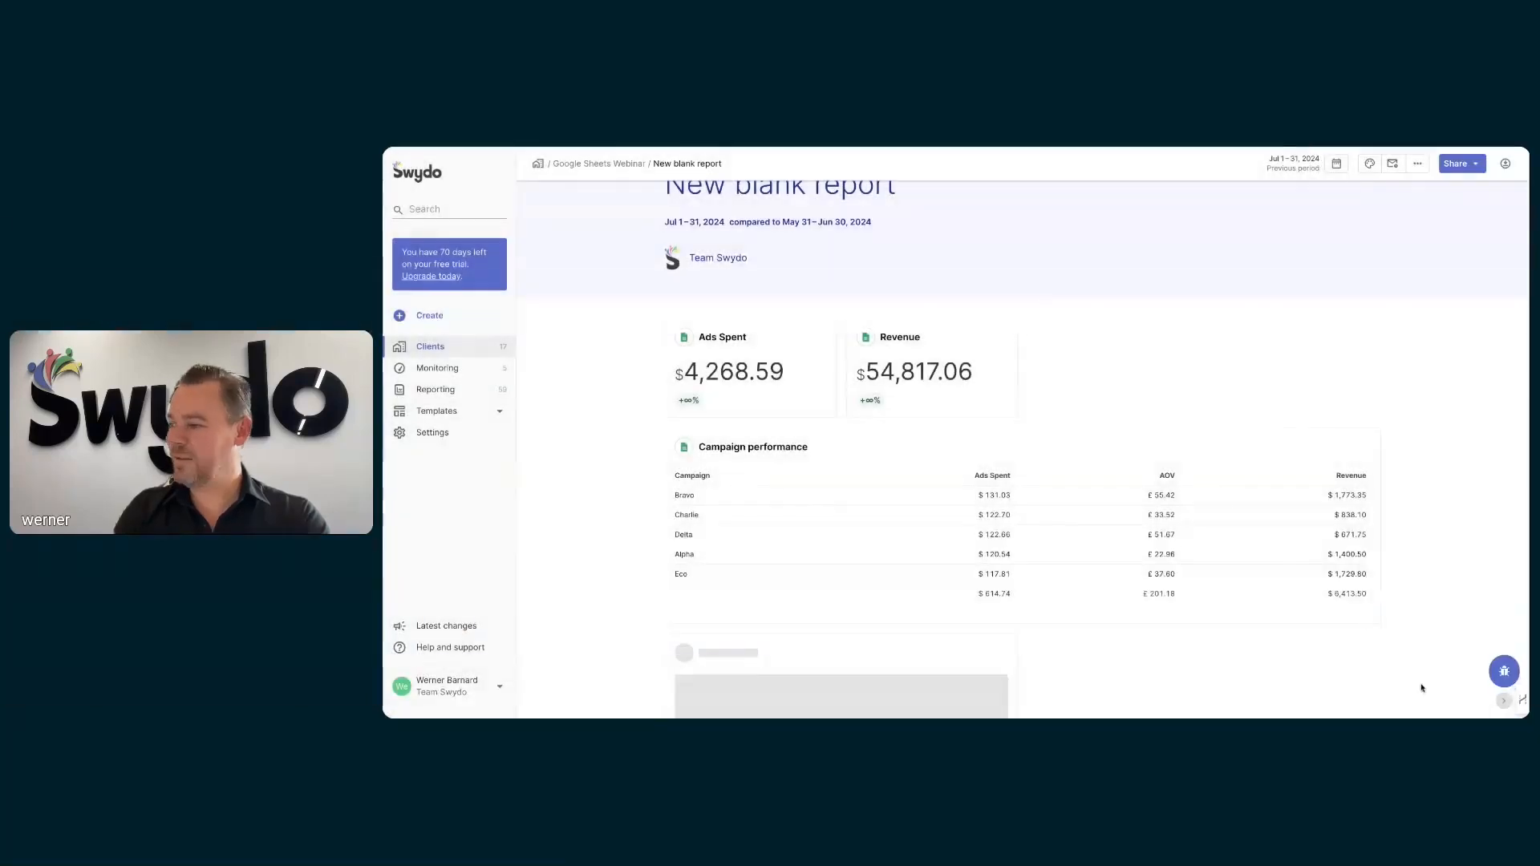
Widen the Total Sales by Month chart to the full width of the report
{"action": "scroll", "coordinate": [1370, 615], "scroll_direction": "down", "scroll_amount": 4}
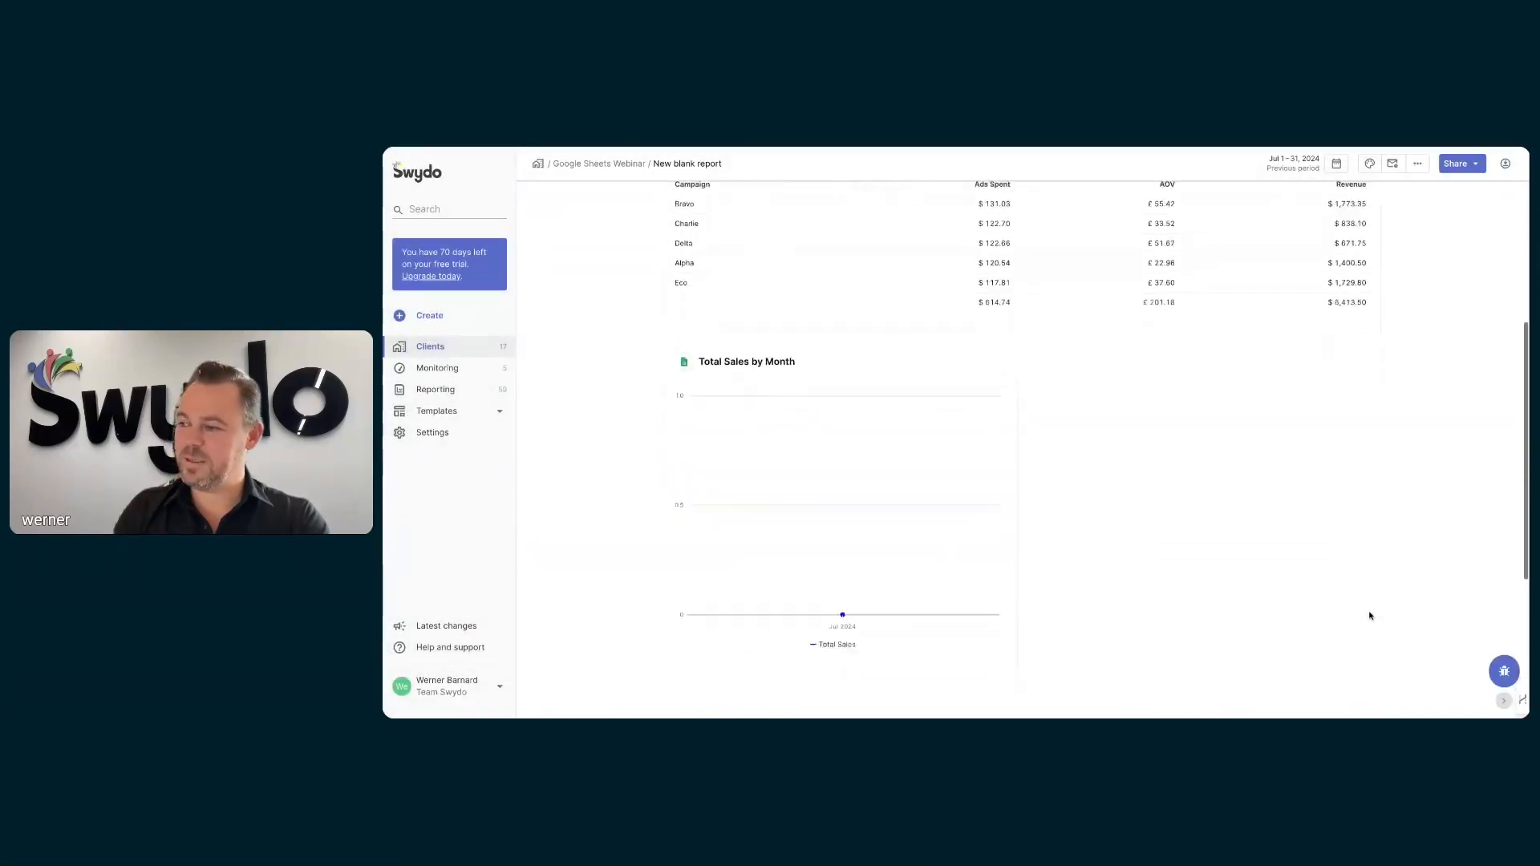
{"action": "mouse_move", "coordinate": [928, 364]}
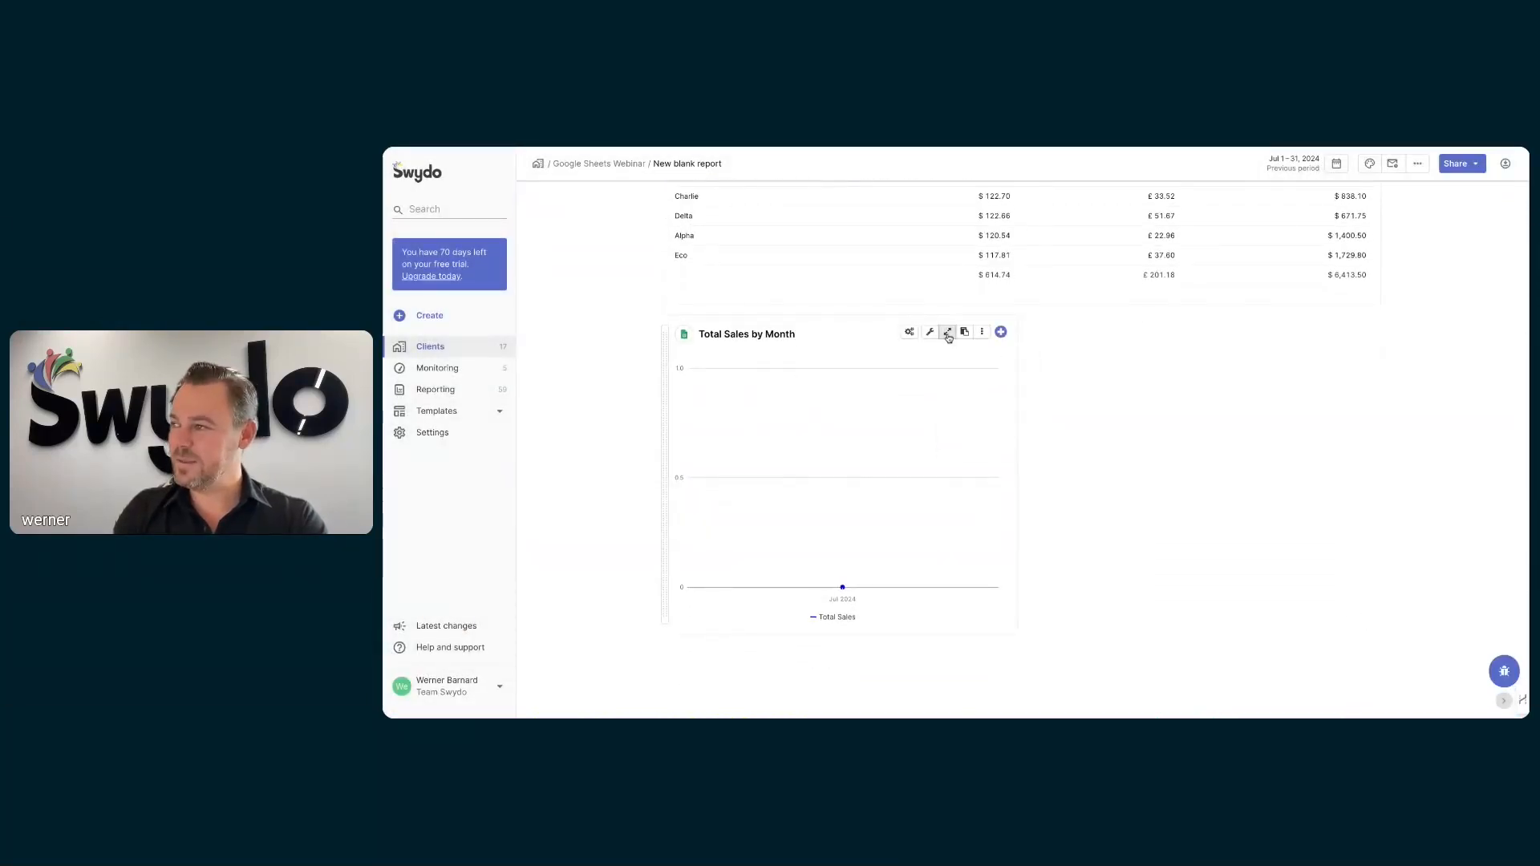
{"action": "left_click", "coordinate": [947, 335]}
{"action": "left_click", "coordinate": [935, 406]}
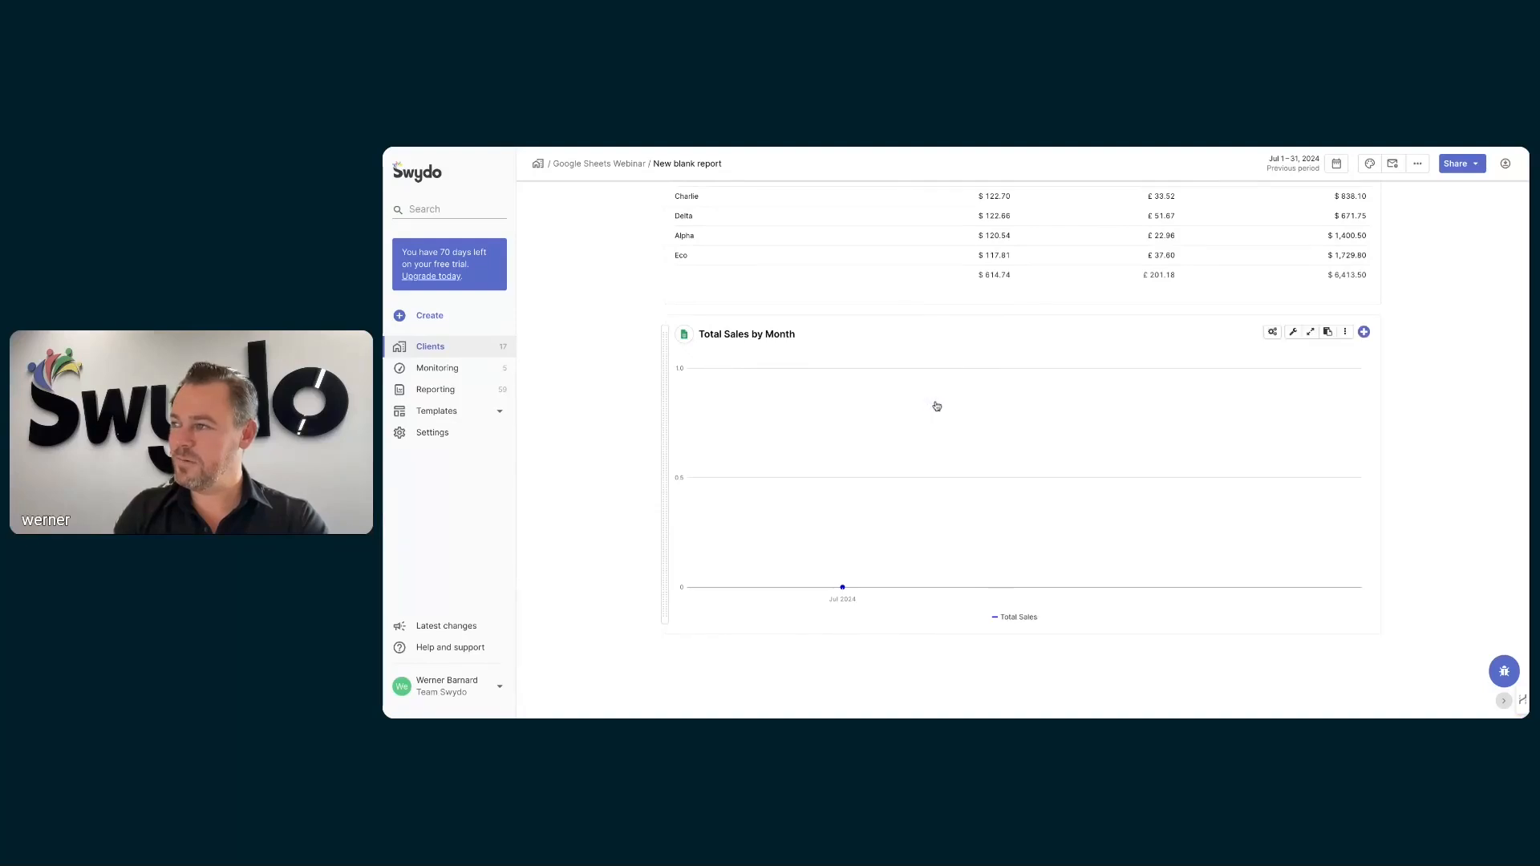
Detach the Total Sales by Month chart from the report's date range, choose No date range, and save the widget
{"action": "left_click", "coordinate": [1293, 334]}
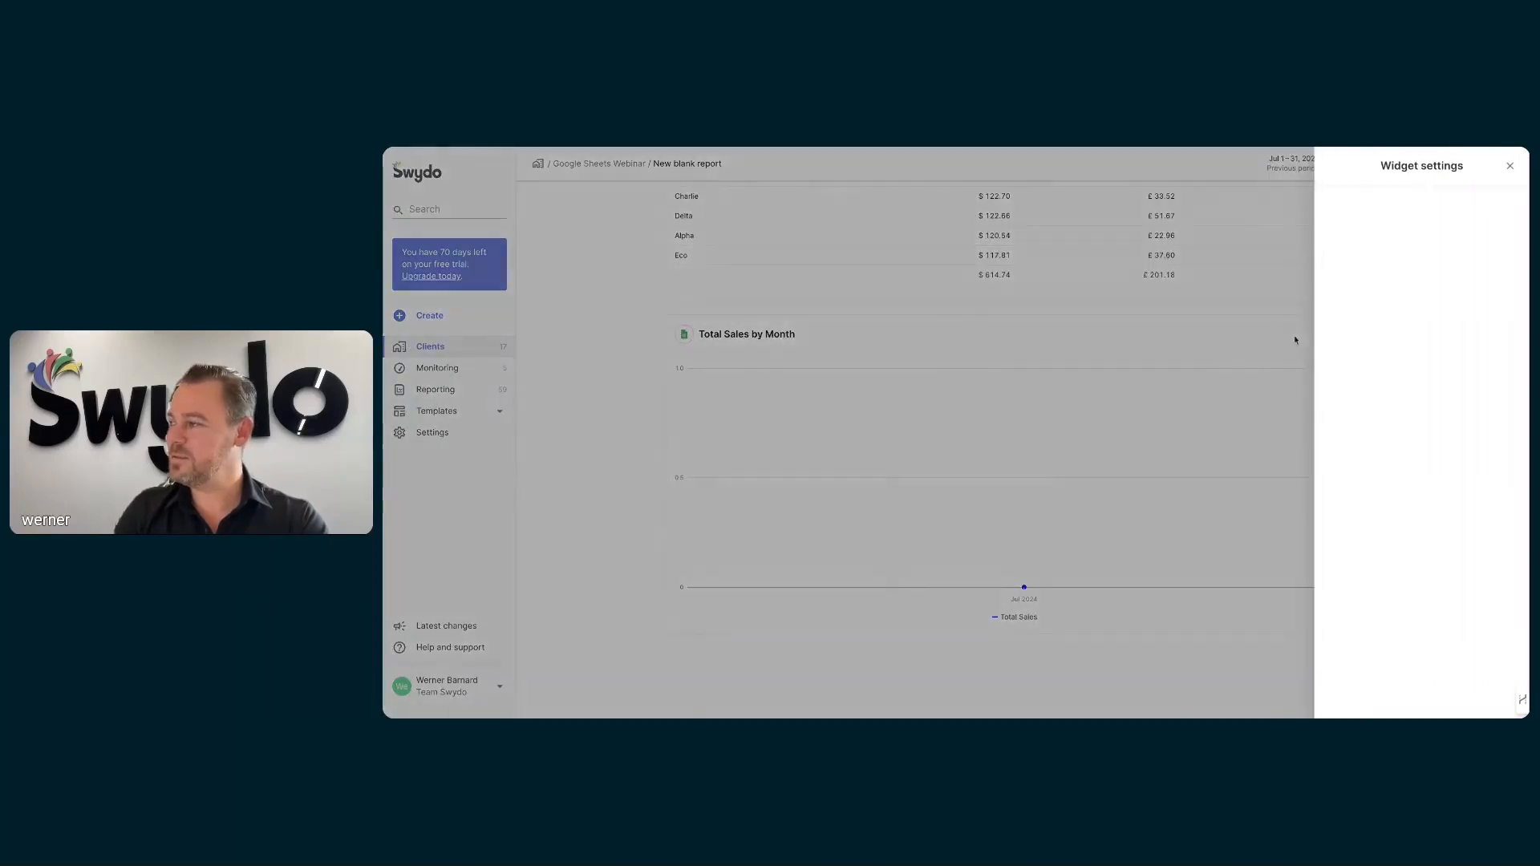
{"action": "left_click", "coordinate": [1404, 383]}
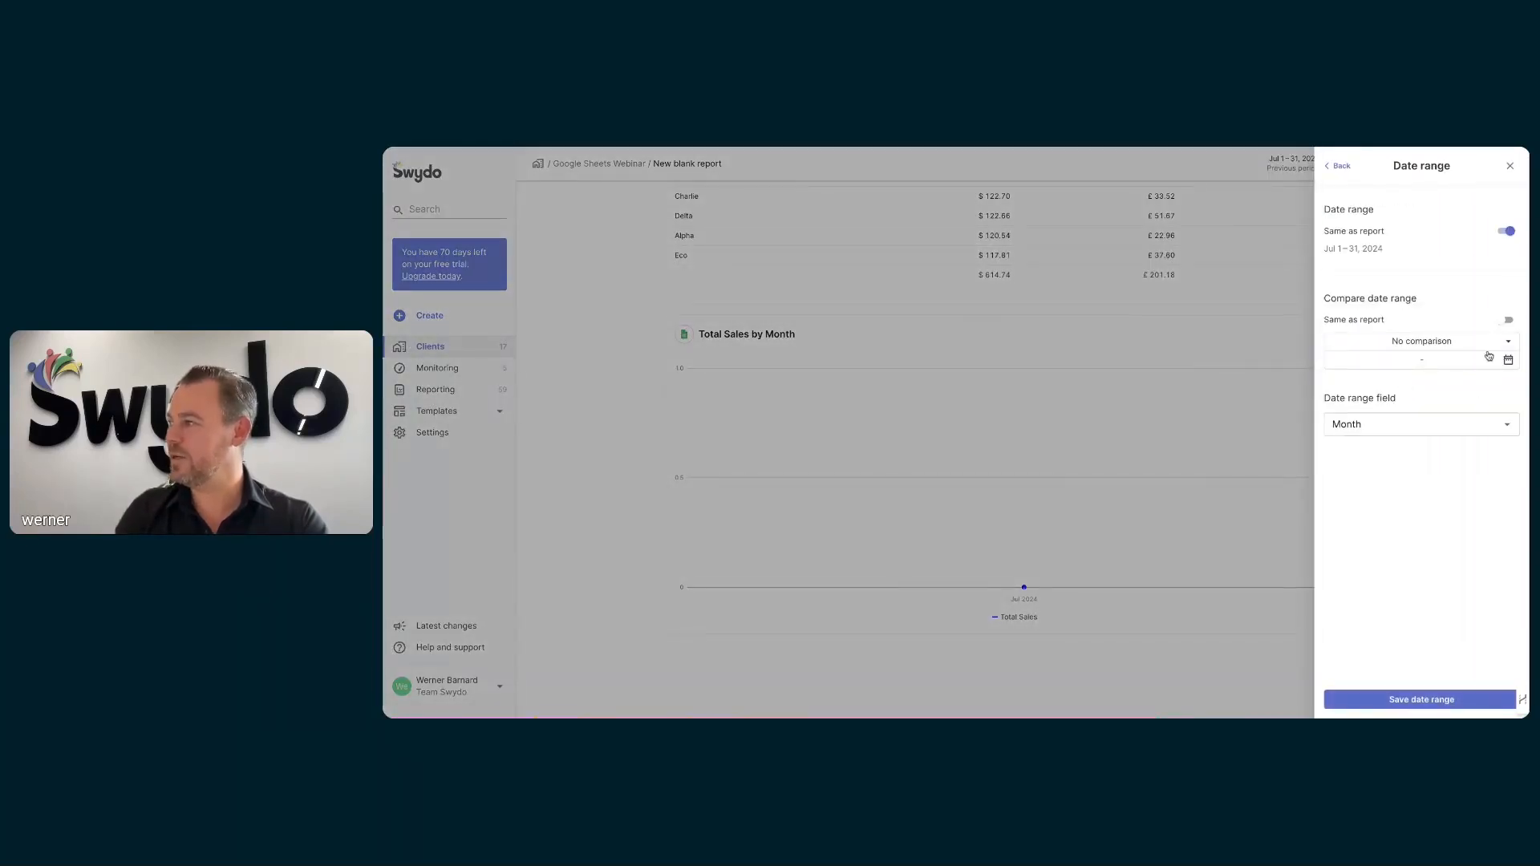
{"action": "left_click", "coordinate": [1507, 232]}
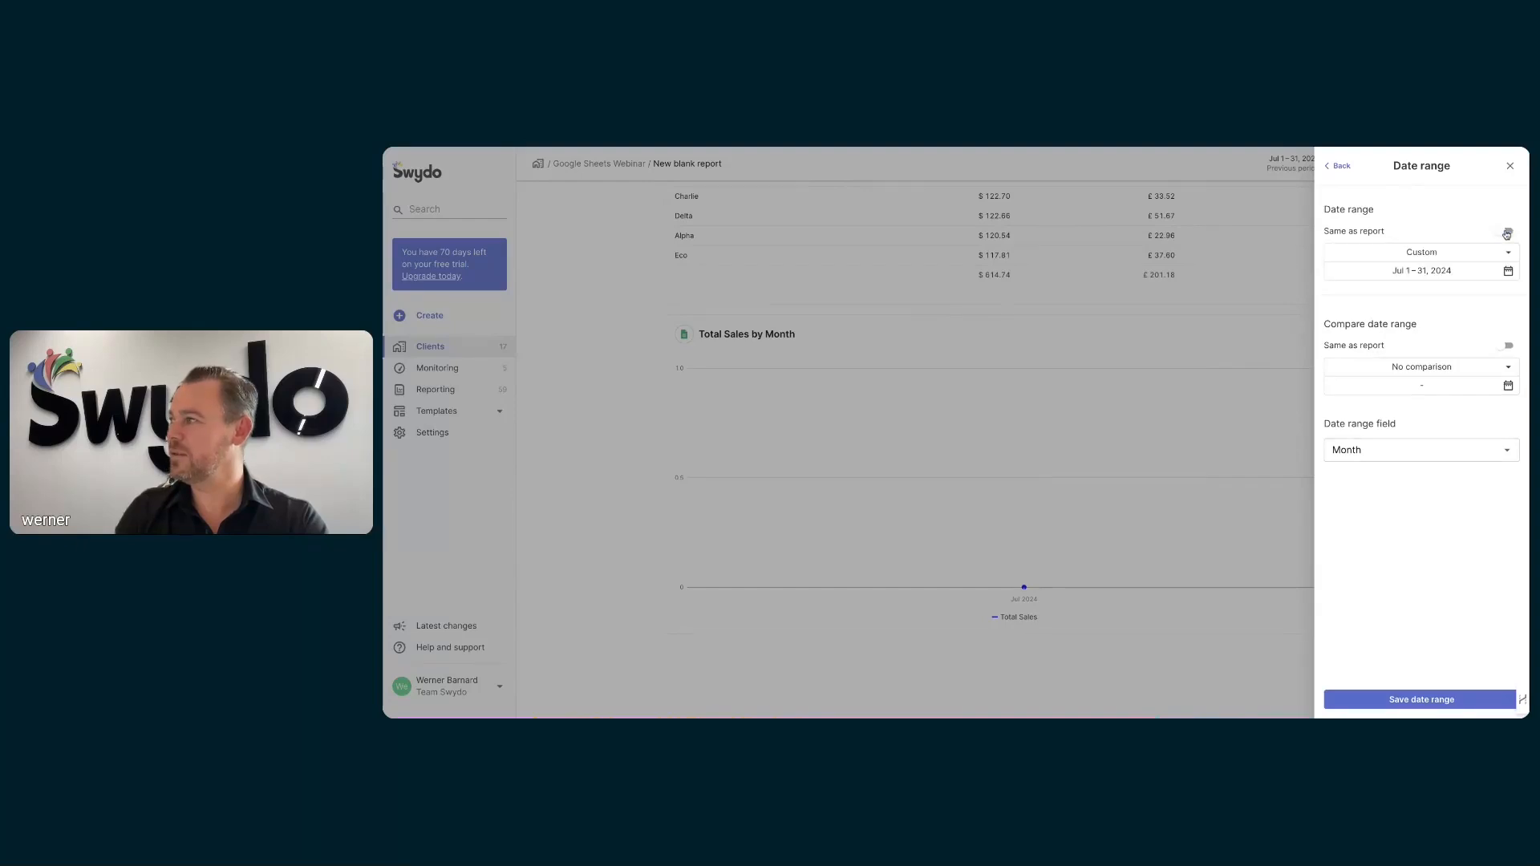
{"action": "left_click", "coordinate": [1477, 257]}
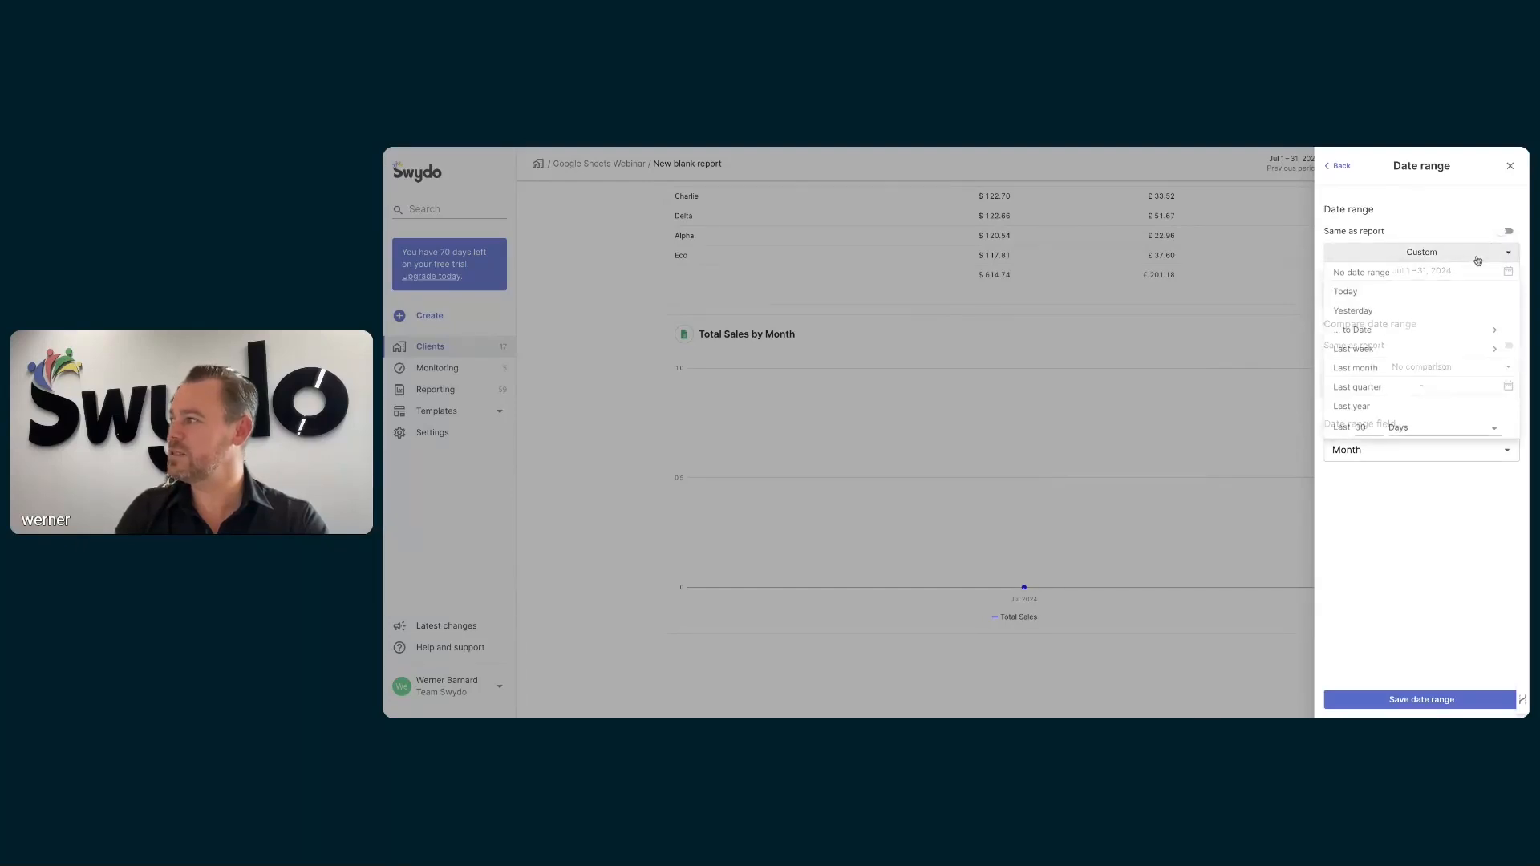
{"action": "left_click", "coordinate": [1379, 275]}
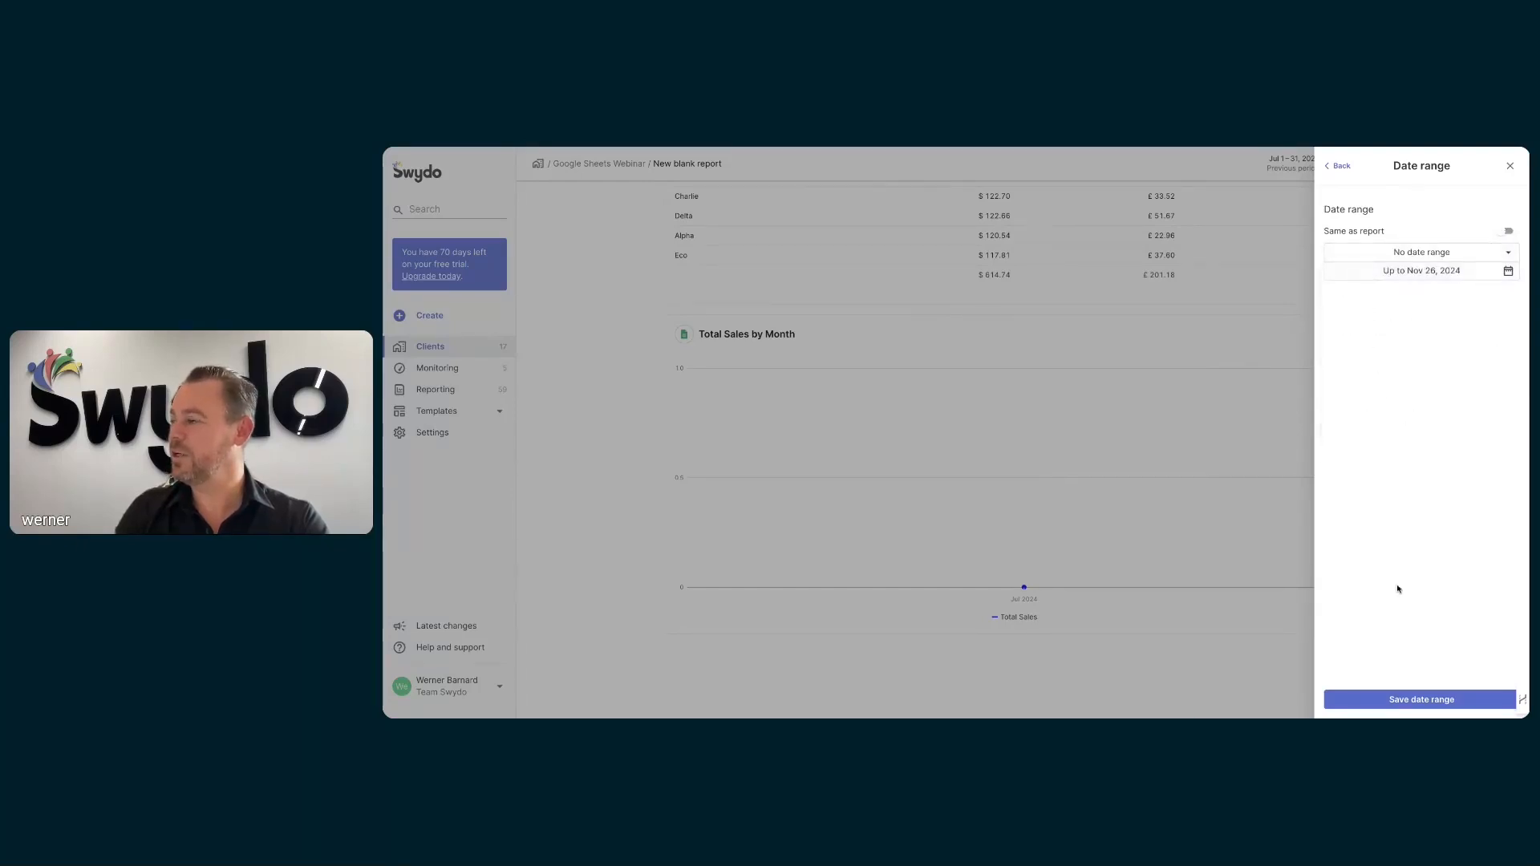
{"action": "left_click", "coordinate": [1430, 698]}
{"action": "left_click", "coordinate": [1429, 700]}
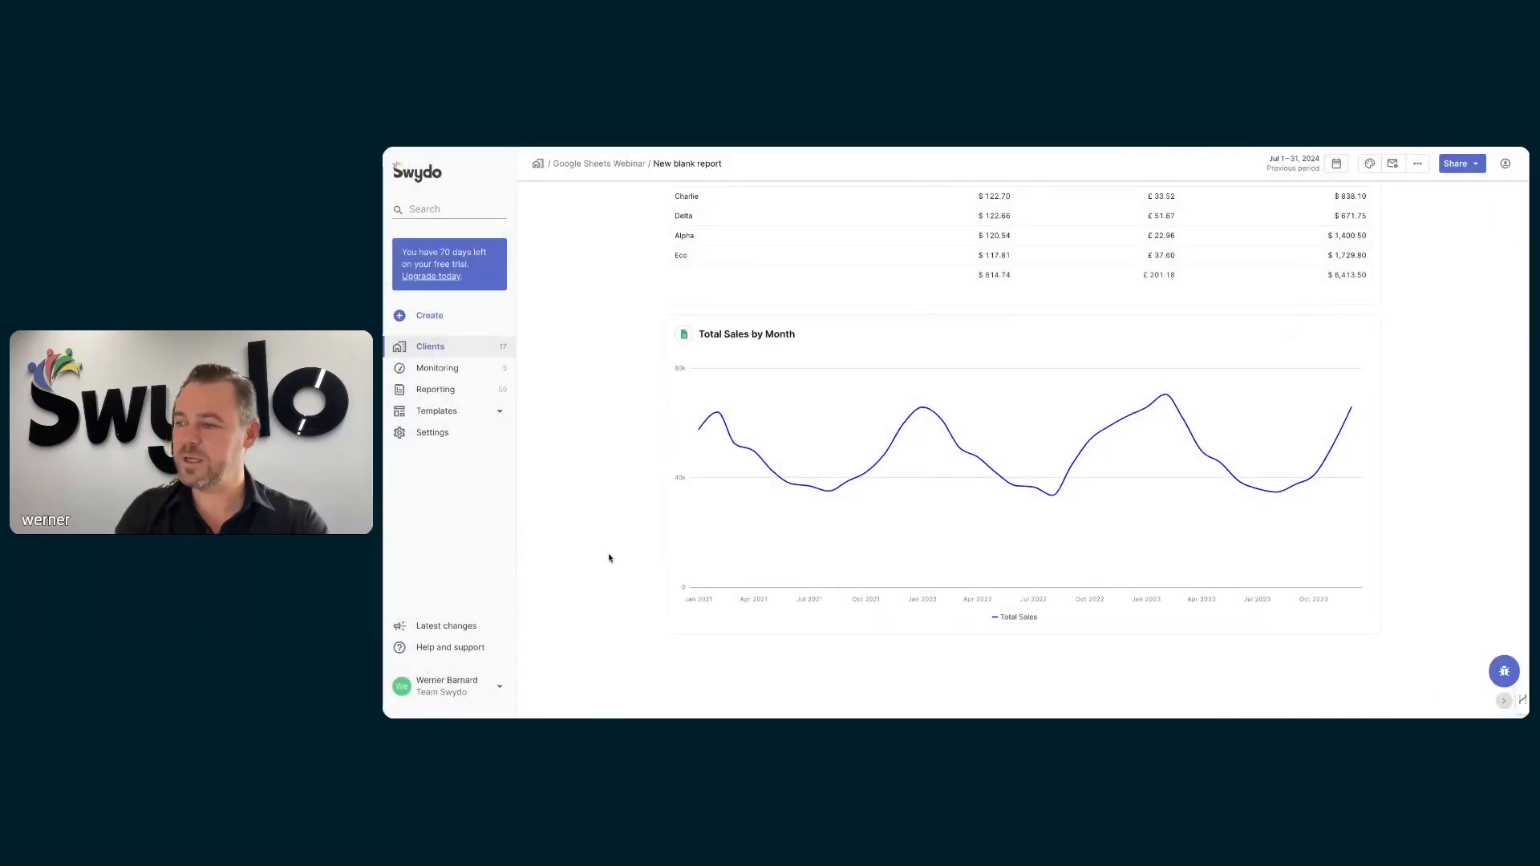
Review the report's KPI widgets, Campaign performance table and Total Sales by Month chart
{"action": "scroll", "coordinate": [609, 558], "scroll_direction": "up", "scroll_amount": 1}
{"action": "scroll", "coordinate": [609, 558], "scroll_direction": "up", "scroll_amount": 3}
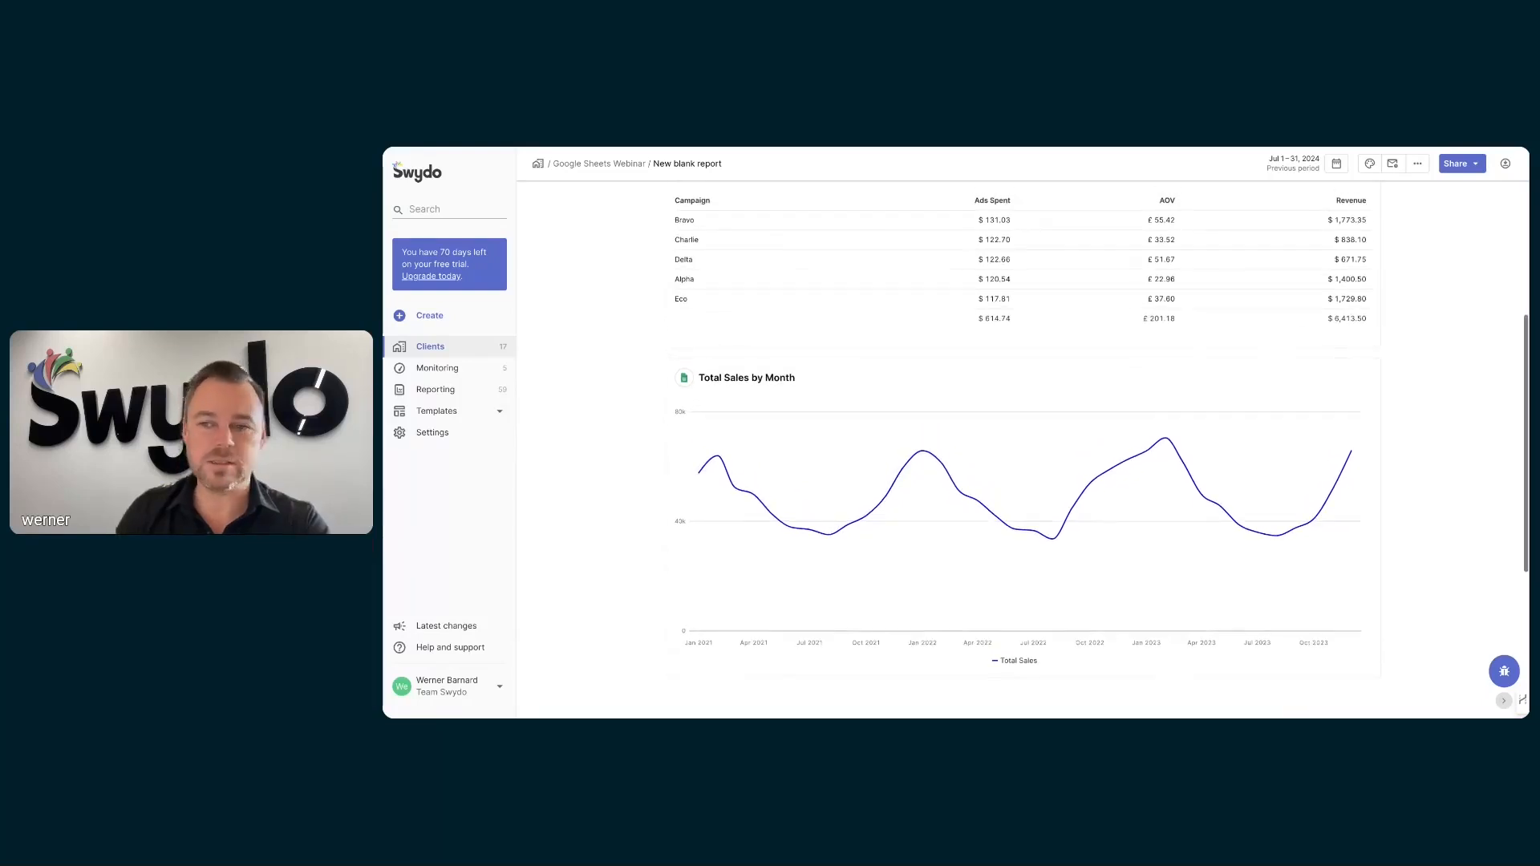
{"action": "scroll", "coordinate": [1020, 428], "scroll_direction": "up", "scroll_amount": 1}
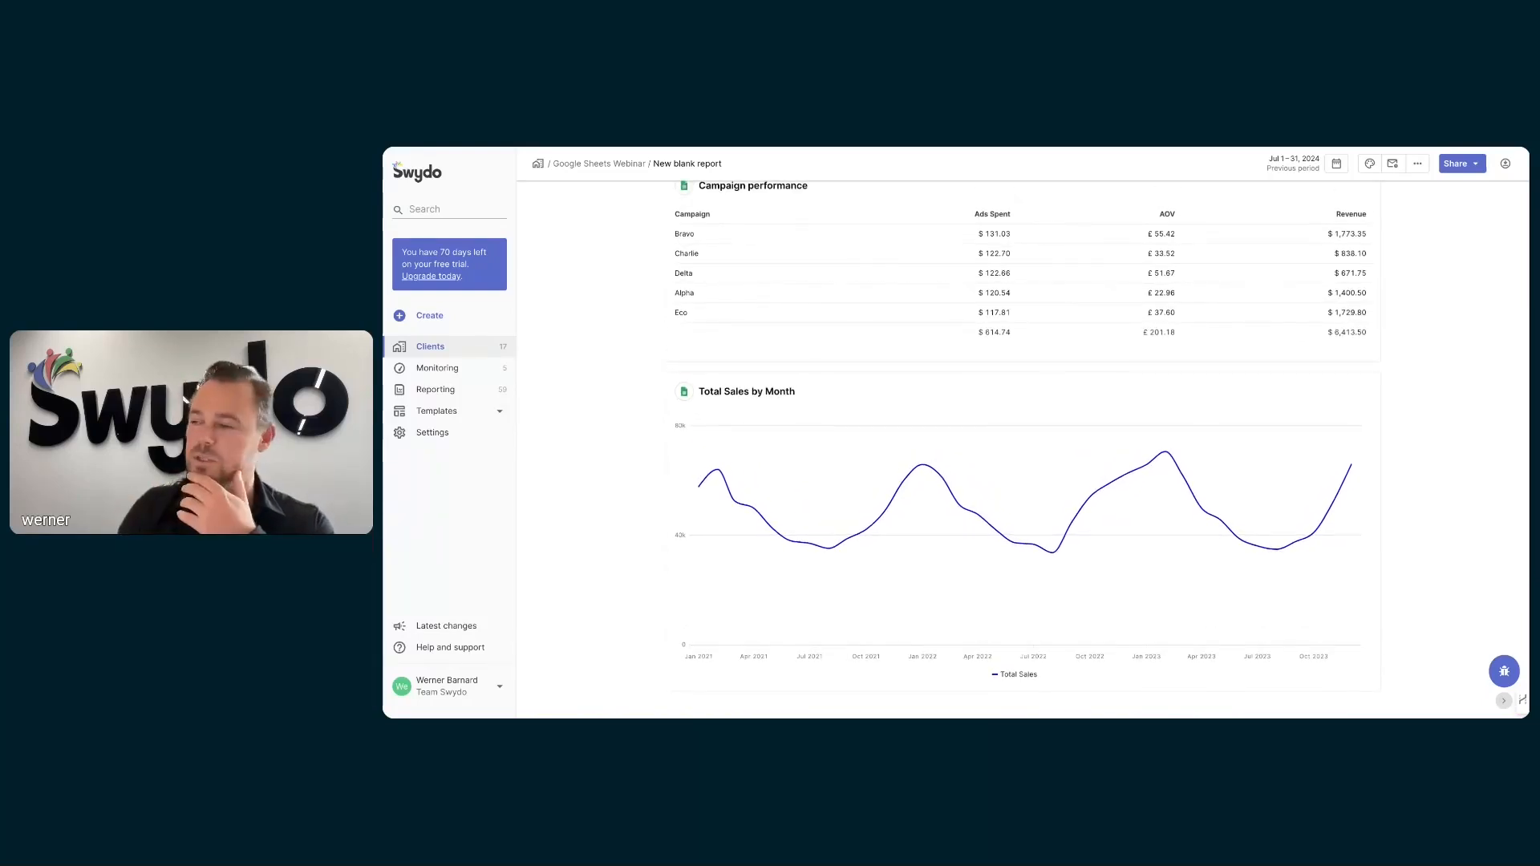
{"action": "scroll", "coordinate": [1020, 428], "scroll_direction": "up", "scroll_amount": 5}
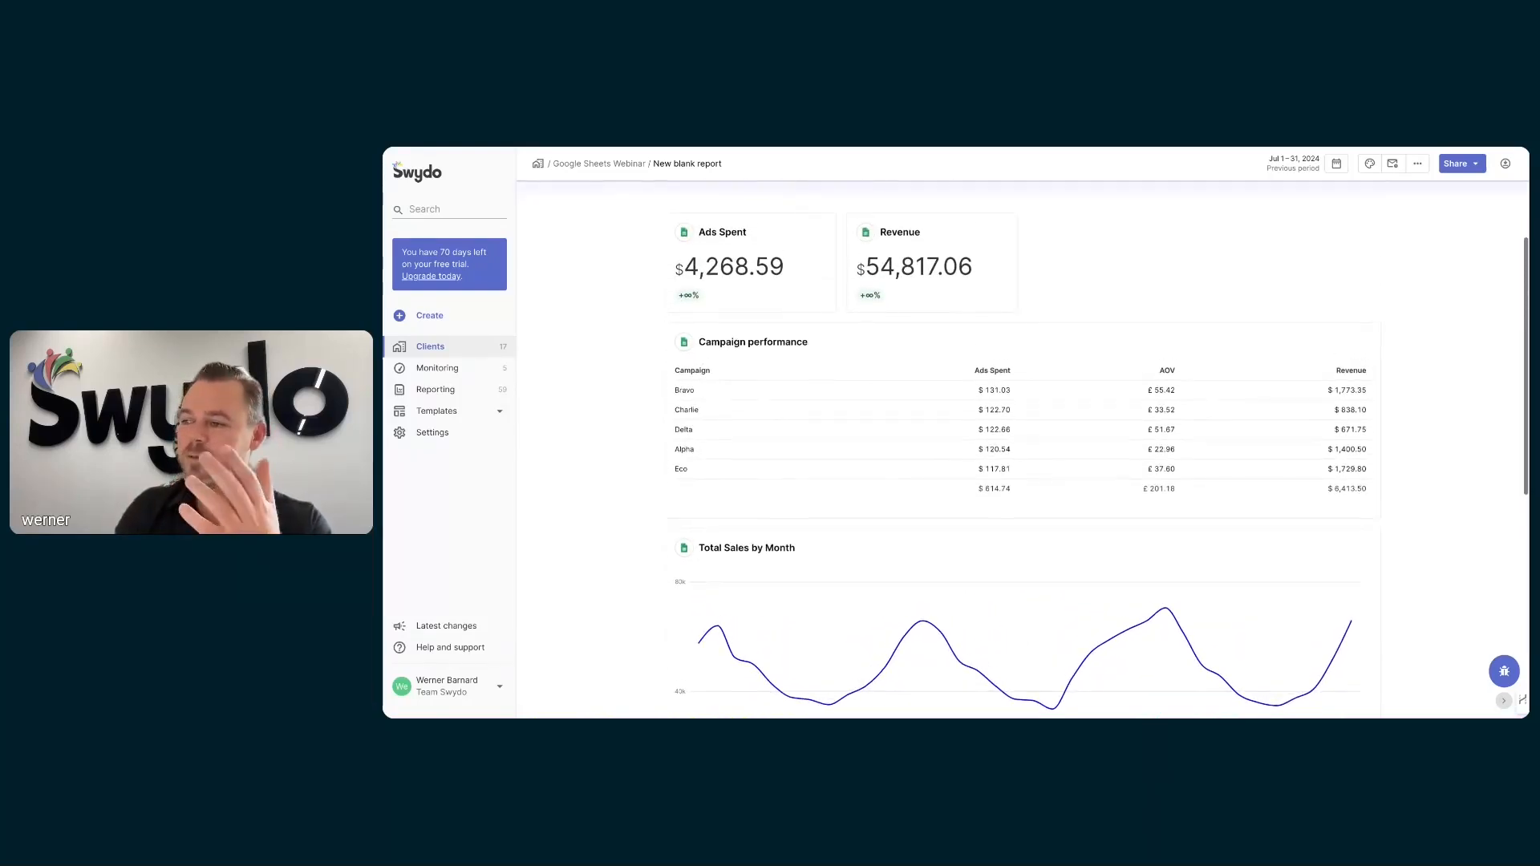
{"action": "scroll", "coordinate": [1102, 447], "scroll_direction": "down", "scroll_amount": 4}
{"action": "scroll", "coordinate": [1020, 428], "scroll_direction": "up", "scroll_amount": 8}
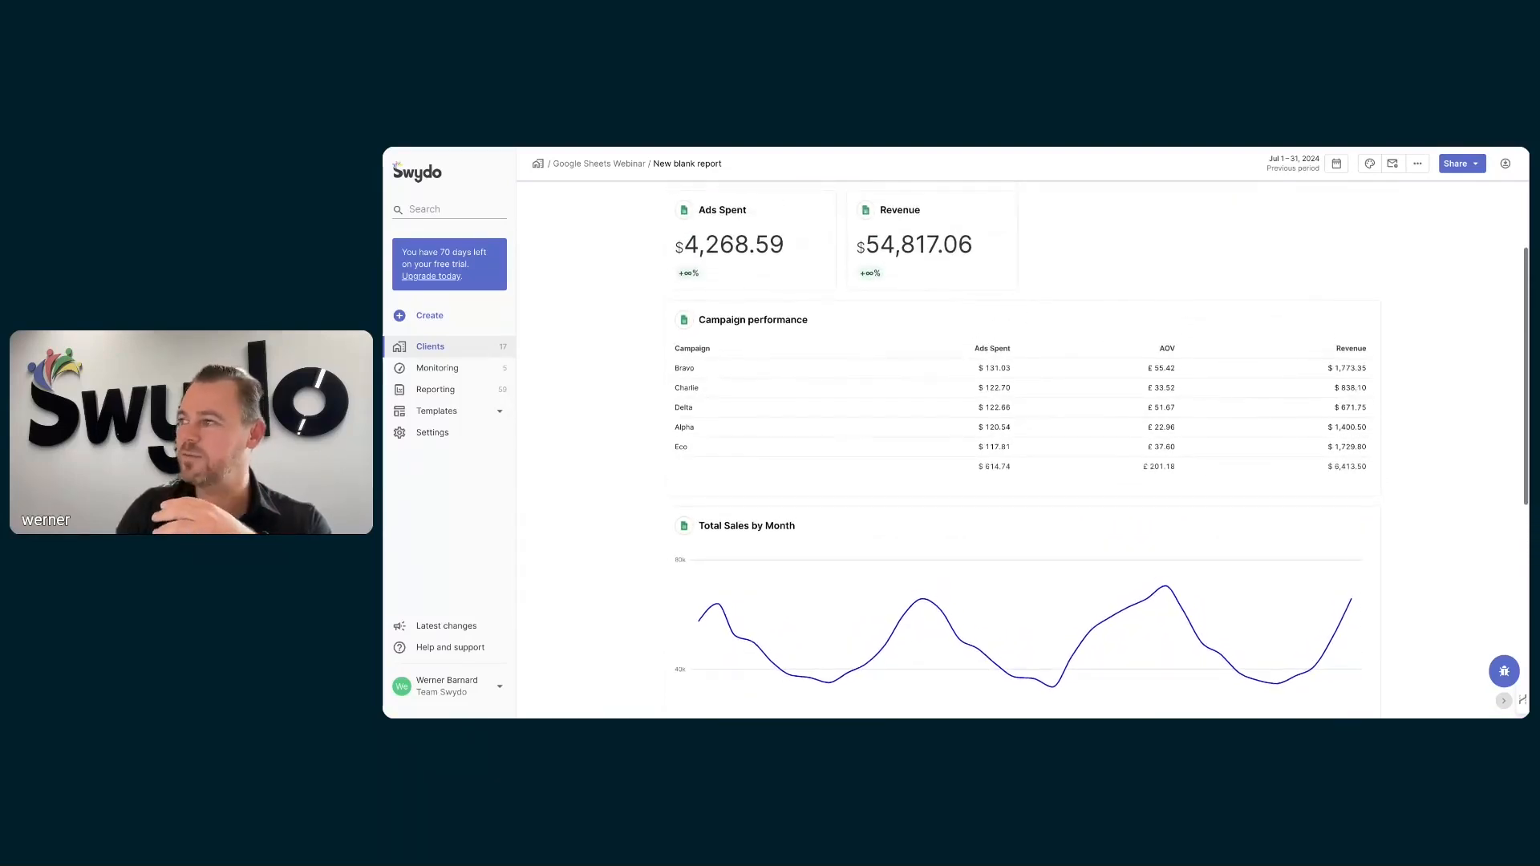
{"action": "scroll", "coordinate": [1020, 428], "scroll_direction": "up", "scroll_amount": 1}
{"action": "scroll", "coordinate": [1062, 262], "scroll_direction": "up", "scroll_amount": 3}
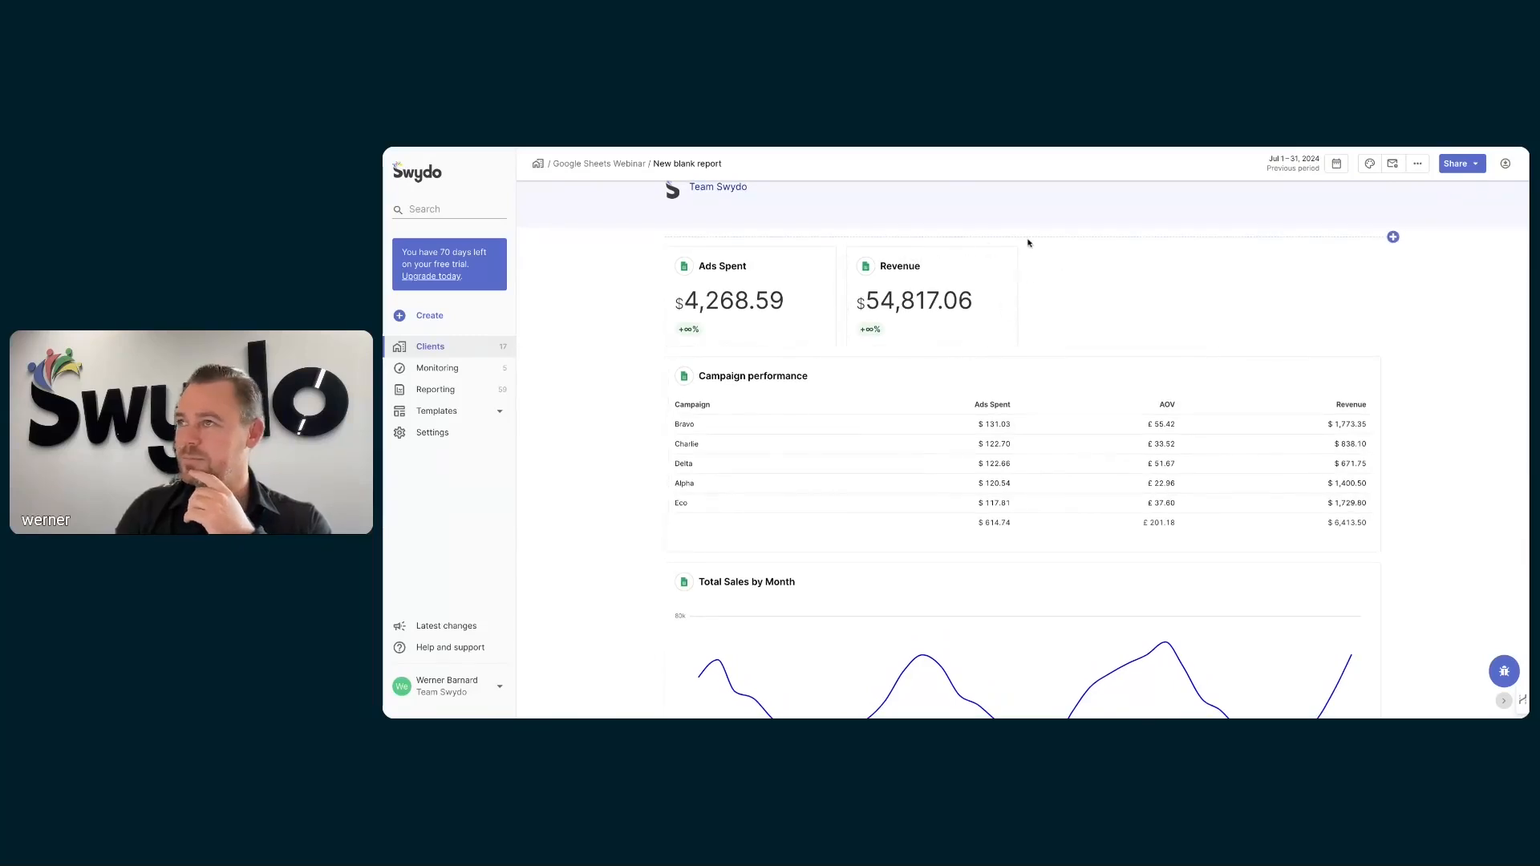
Switch to Sheet1 of the Webinar spreadsheet and select the Ads Spent values in B2:B31 for comparison with the report
{"action": "left_click", "coordinate": [644, 120]}
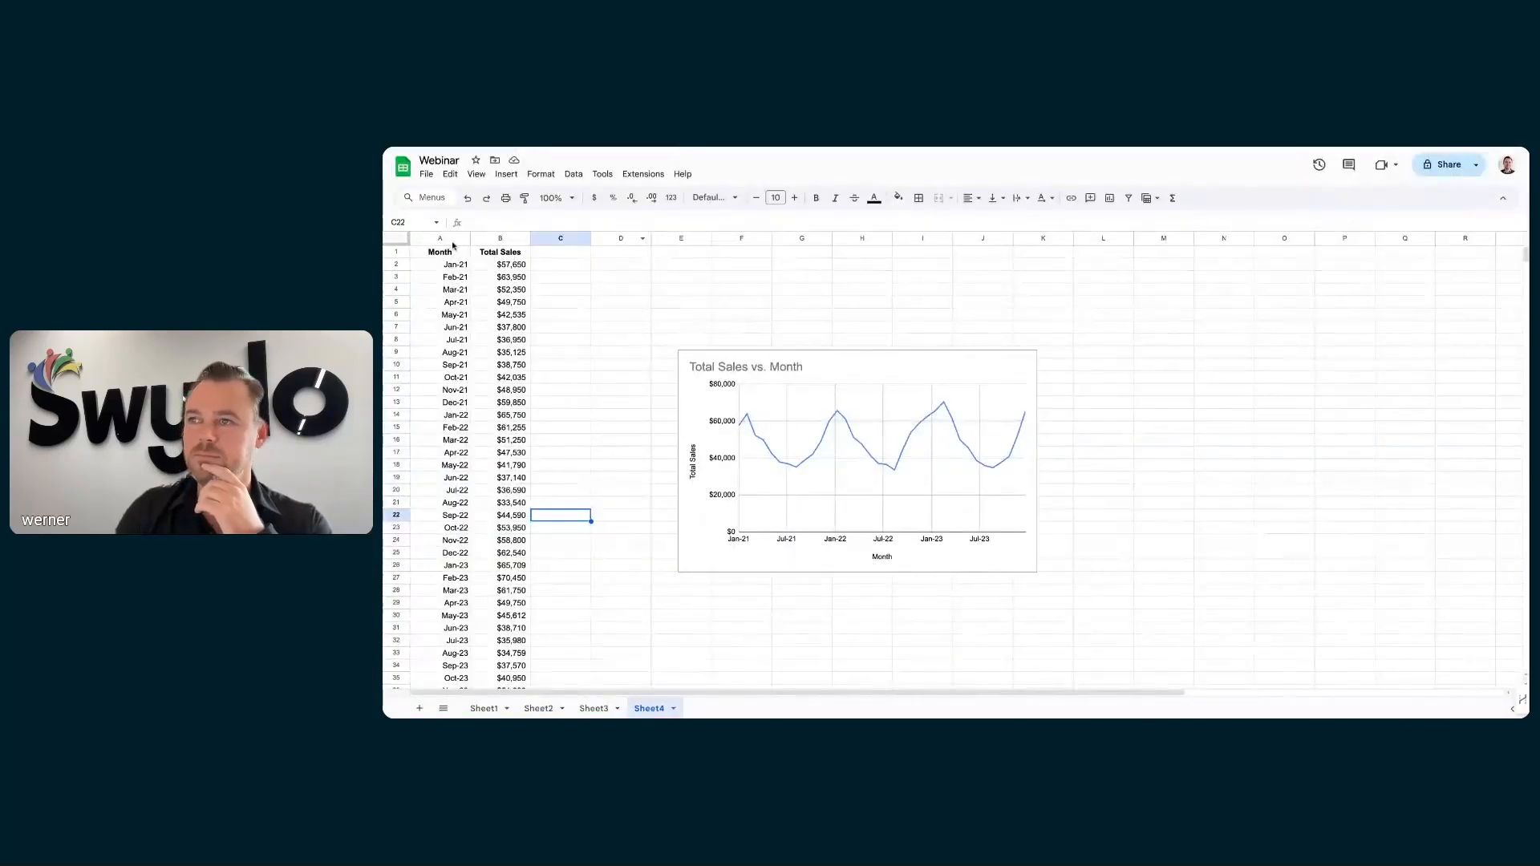
{"action": "left_click", "coordinate": [484, 709]}
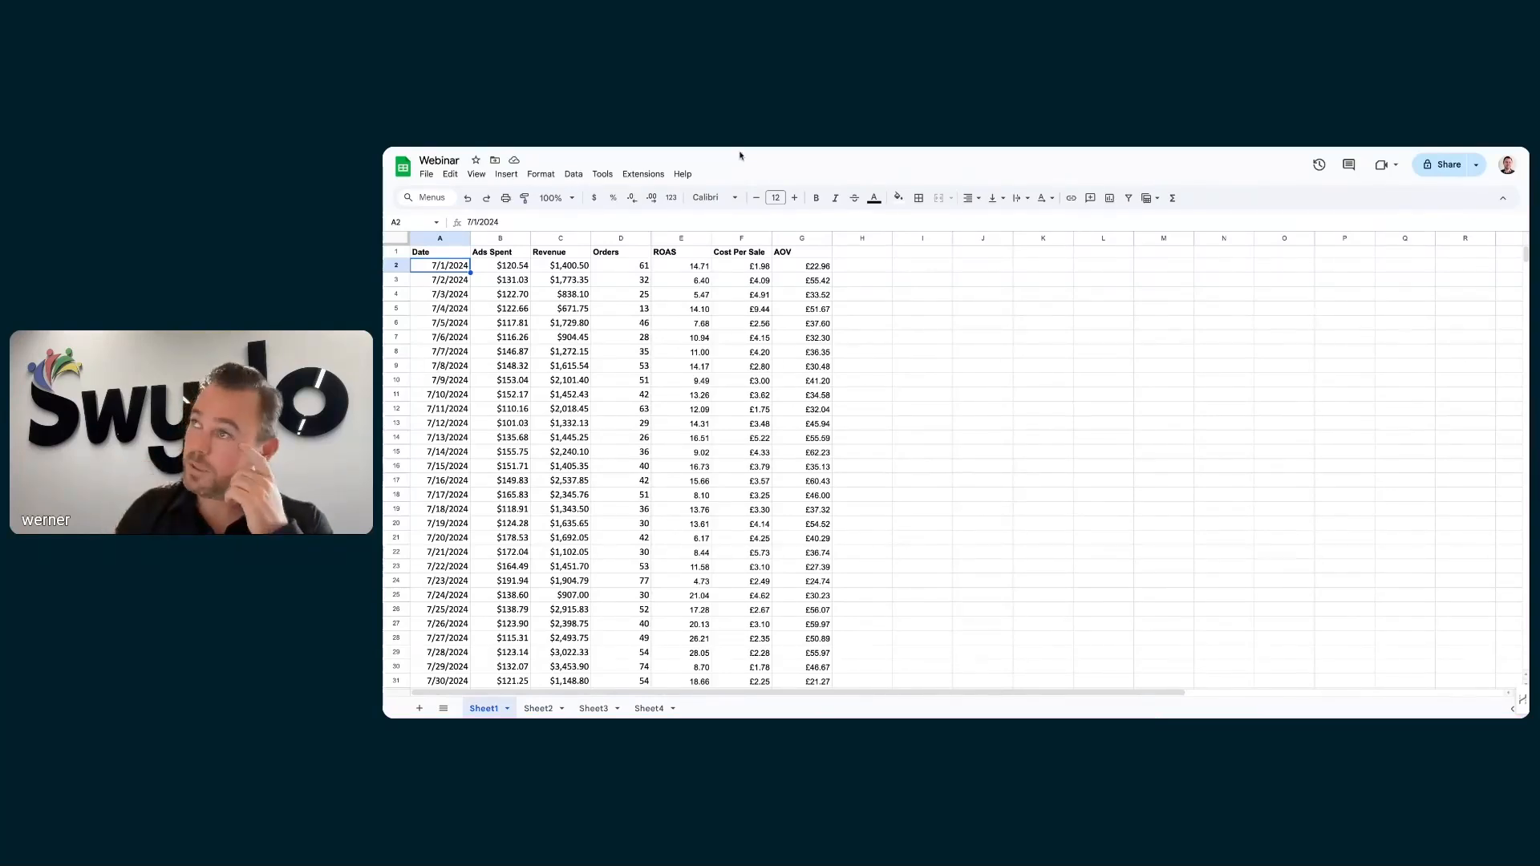
{"action": "left_click", "coordinate": [652, 147]}
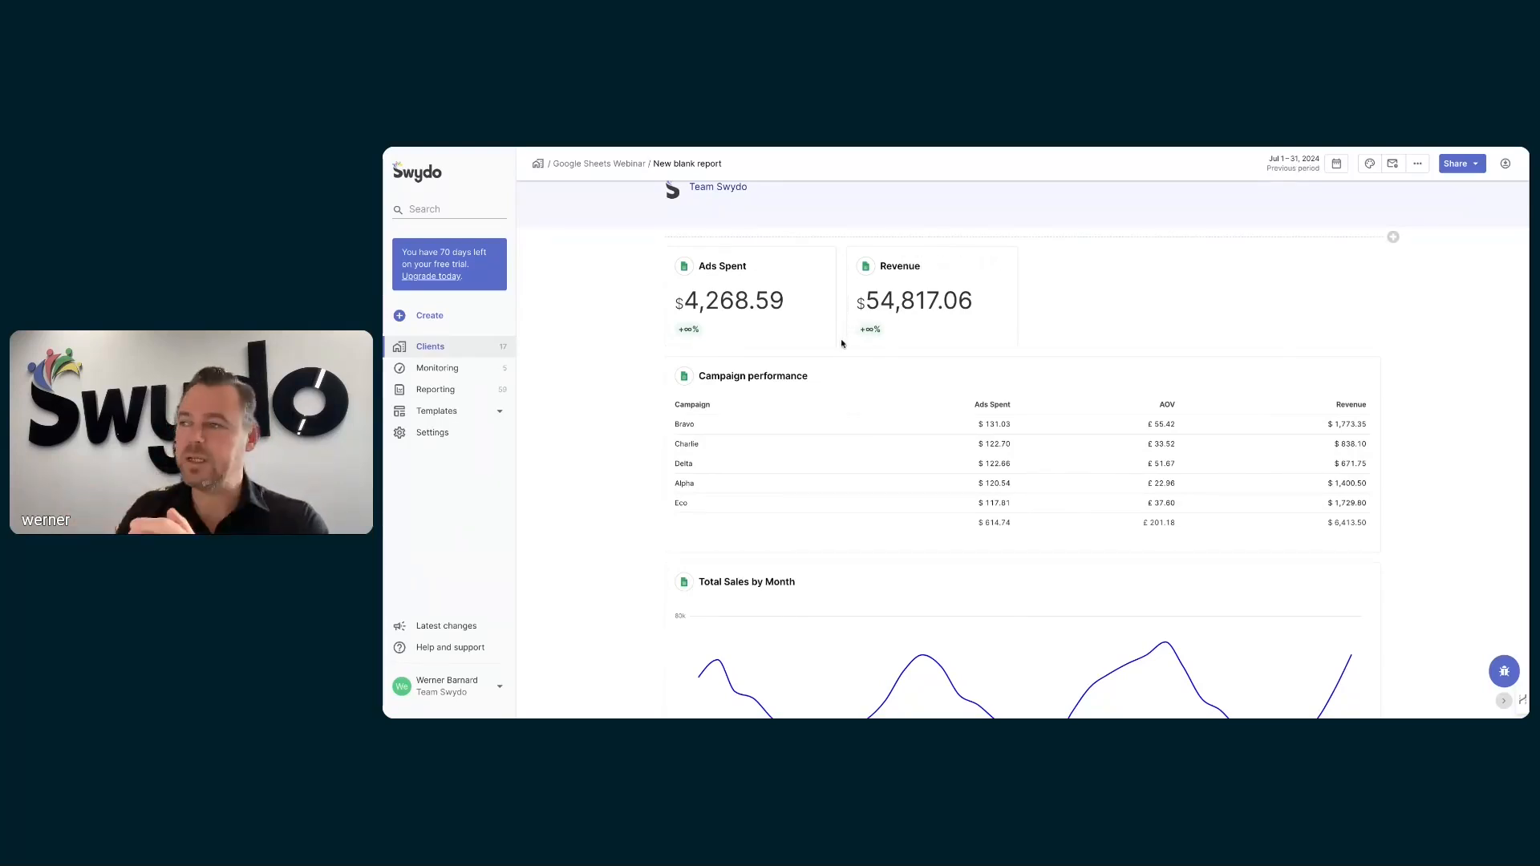
{"action": "left_click", "coordinate": [472, 146]}
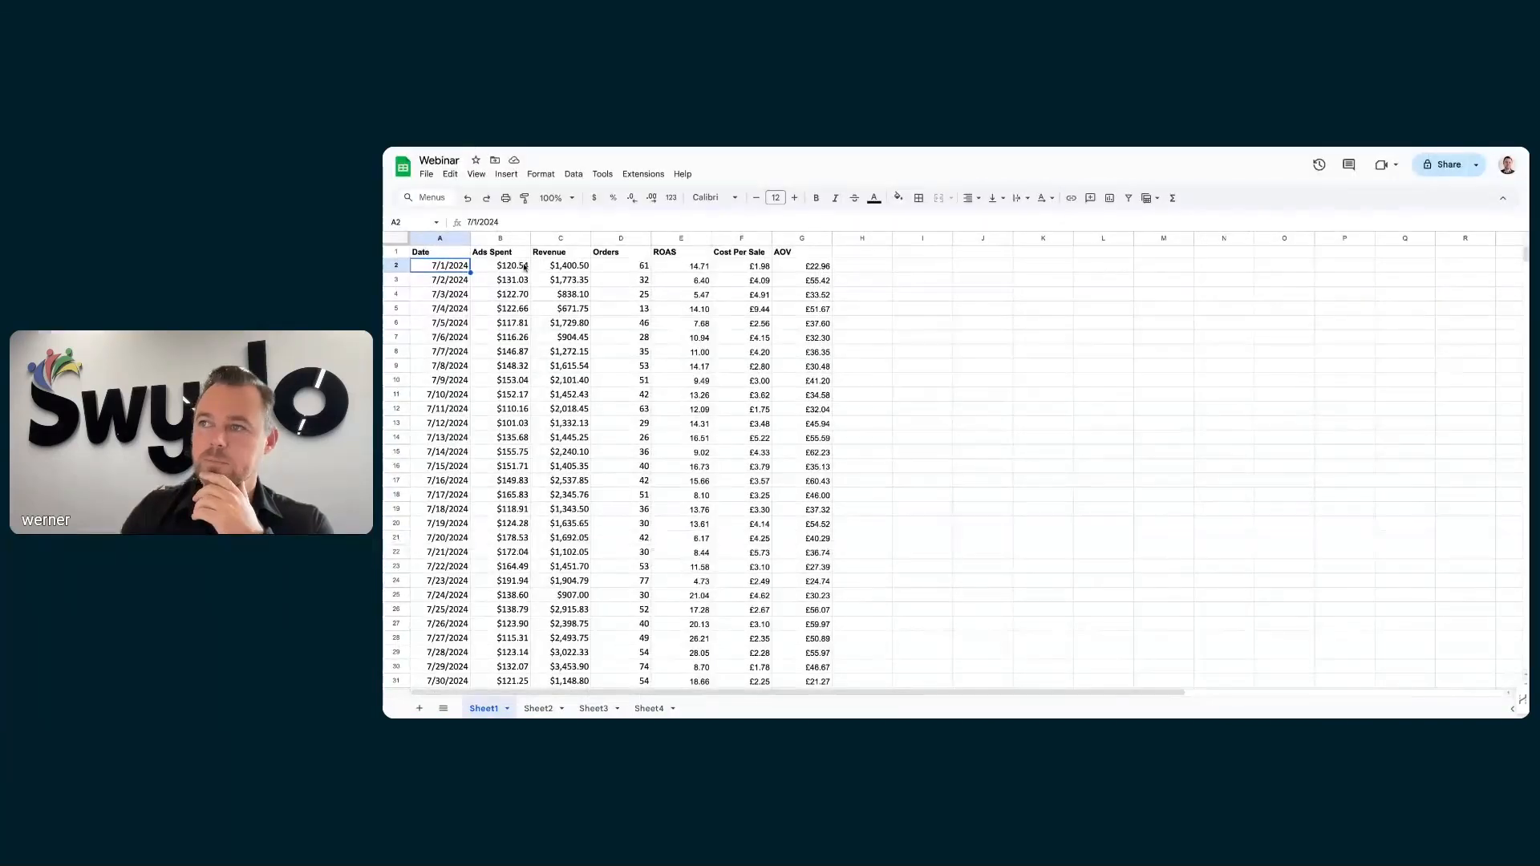
{"action": "left_click_drag", "start_coordinate": [511, 265], "coordinate": [511, 681]}
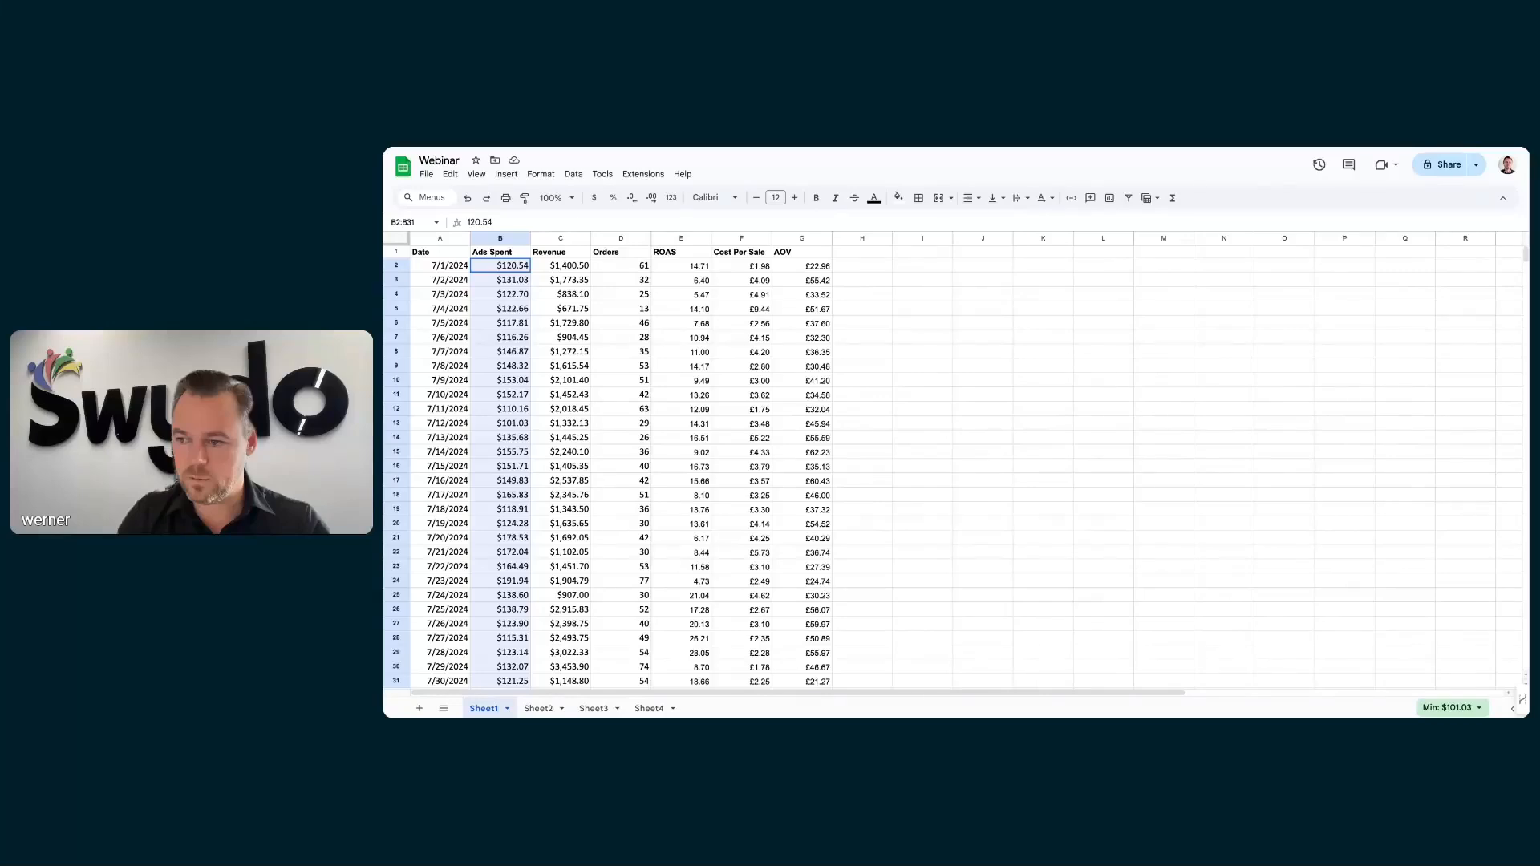
Revisit the Swydo report, then inspect the Orders and ROAS values in D2:E3 on Sheet1 of the Webinar spreadsheet
{"action": "left_click", "coordinate": [761, 147]}
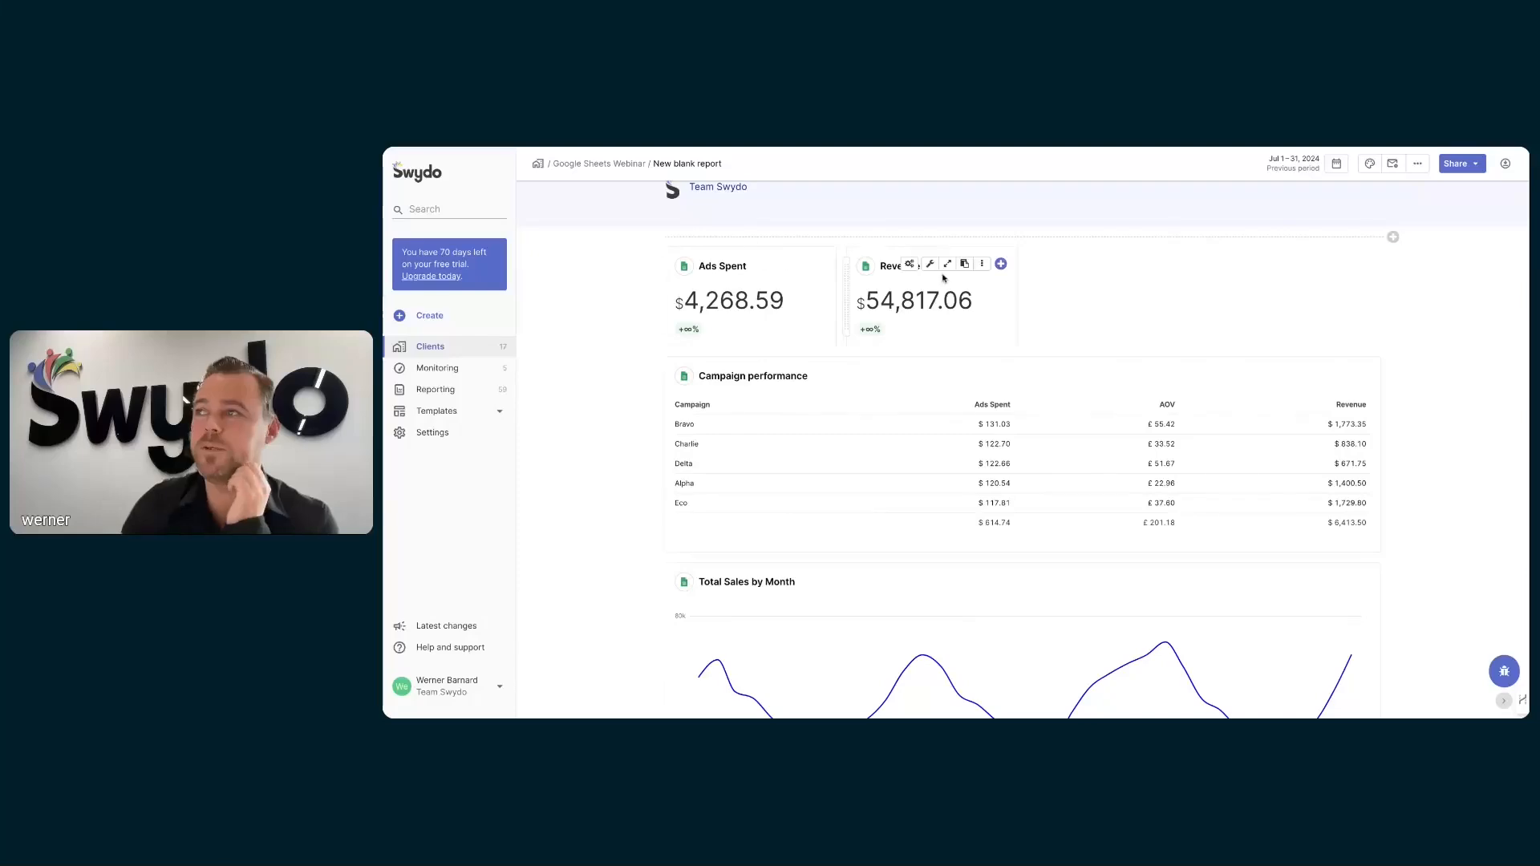
{"action": "left_click", "coordinate": [638, 148]}
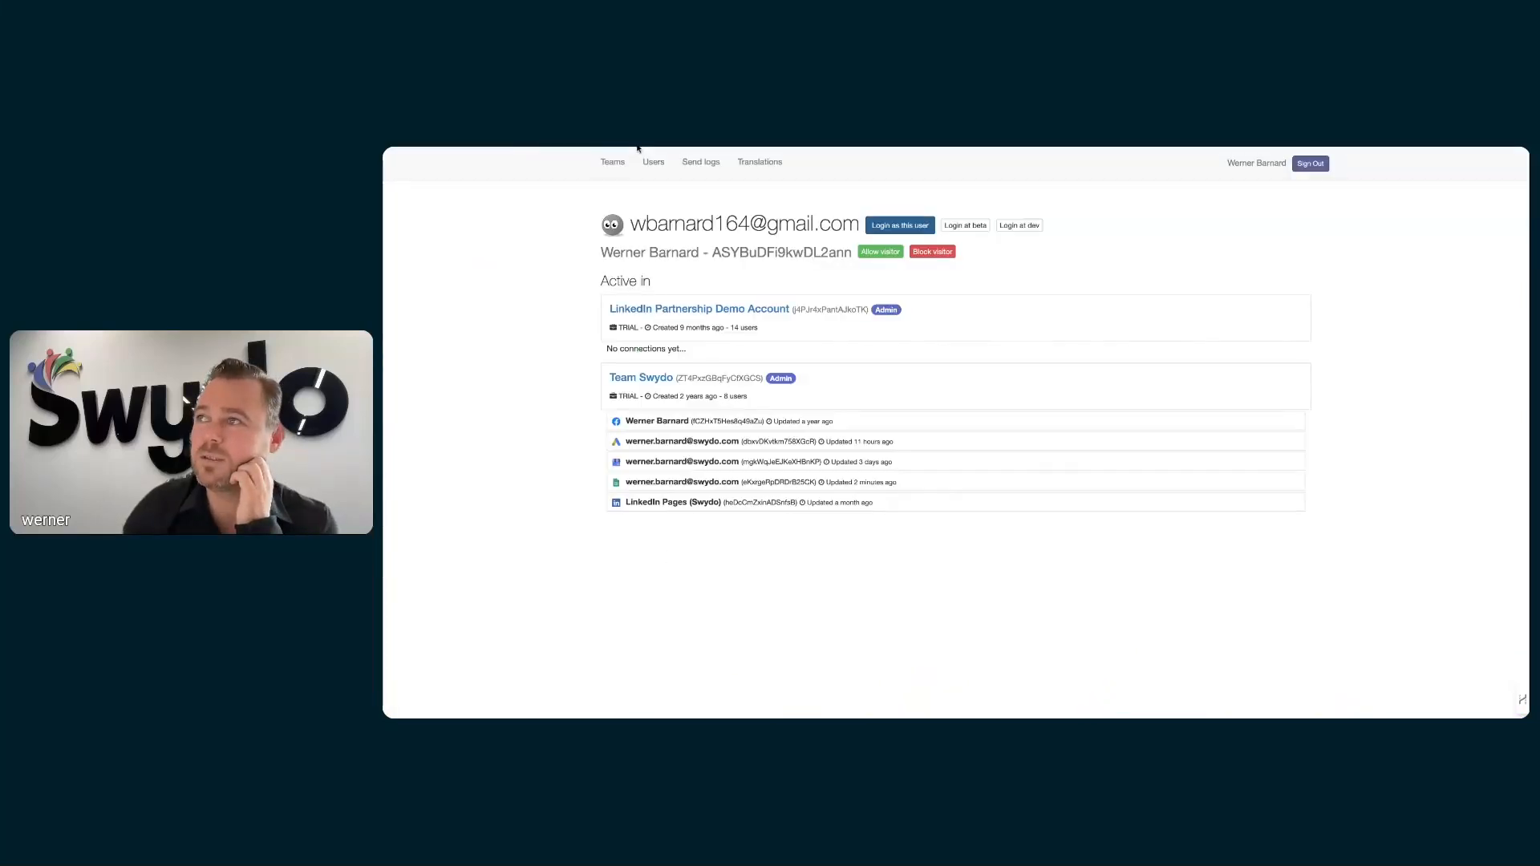
{"action": "left_click", "coordinate": [638, 147]}
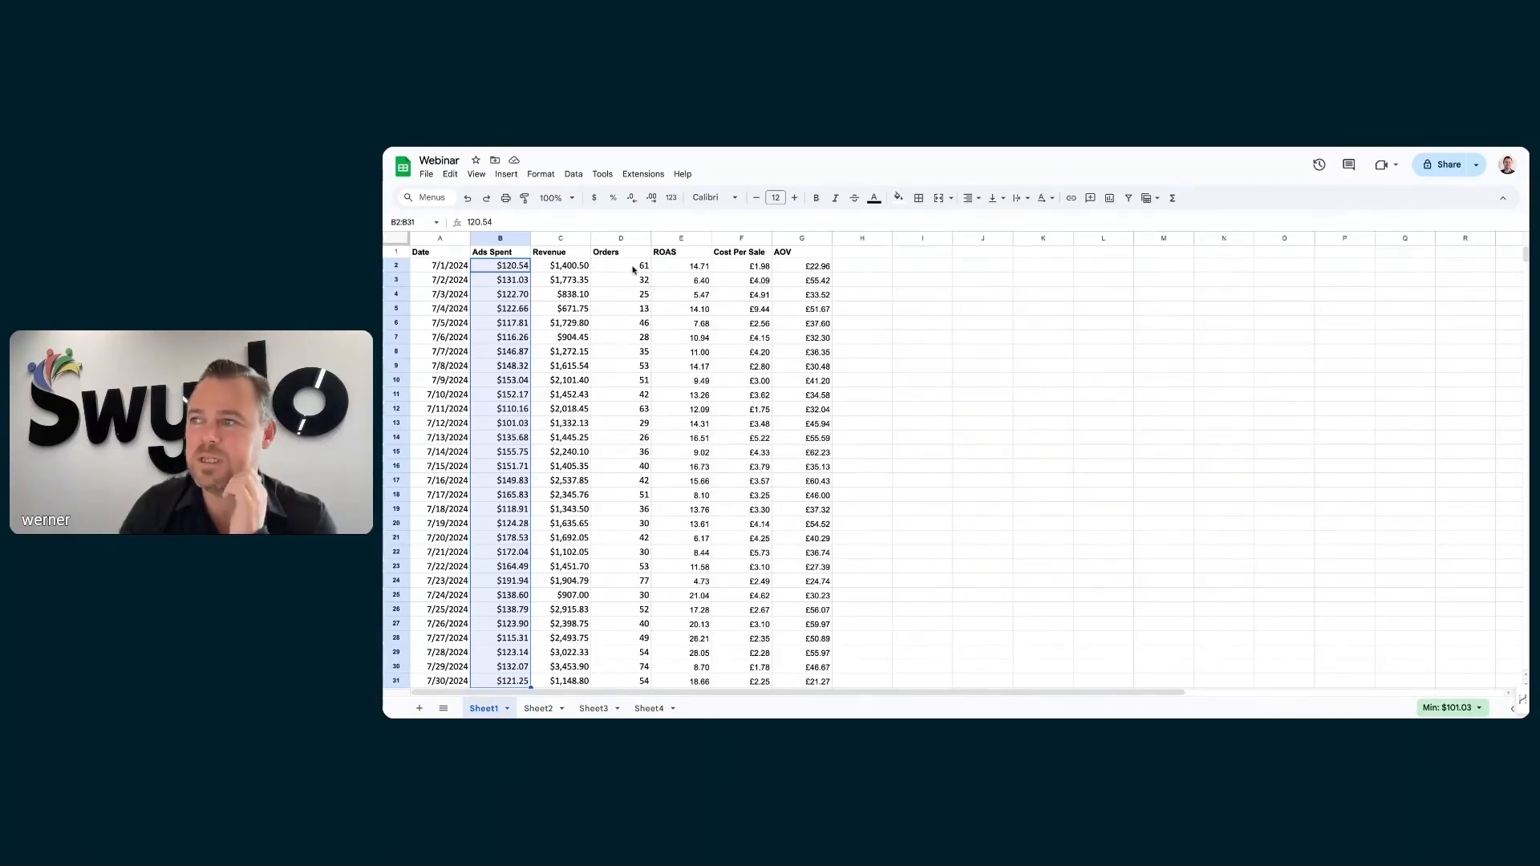
{"action": "left_click_drag", "start_coordinate": [624, 269], "coordinate": [682, 282]}
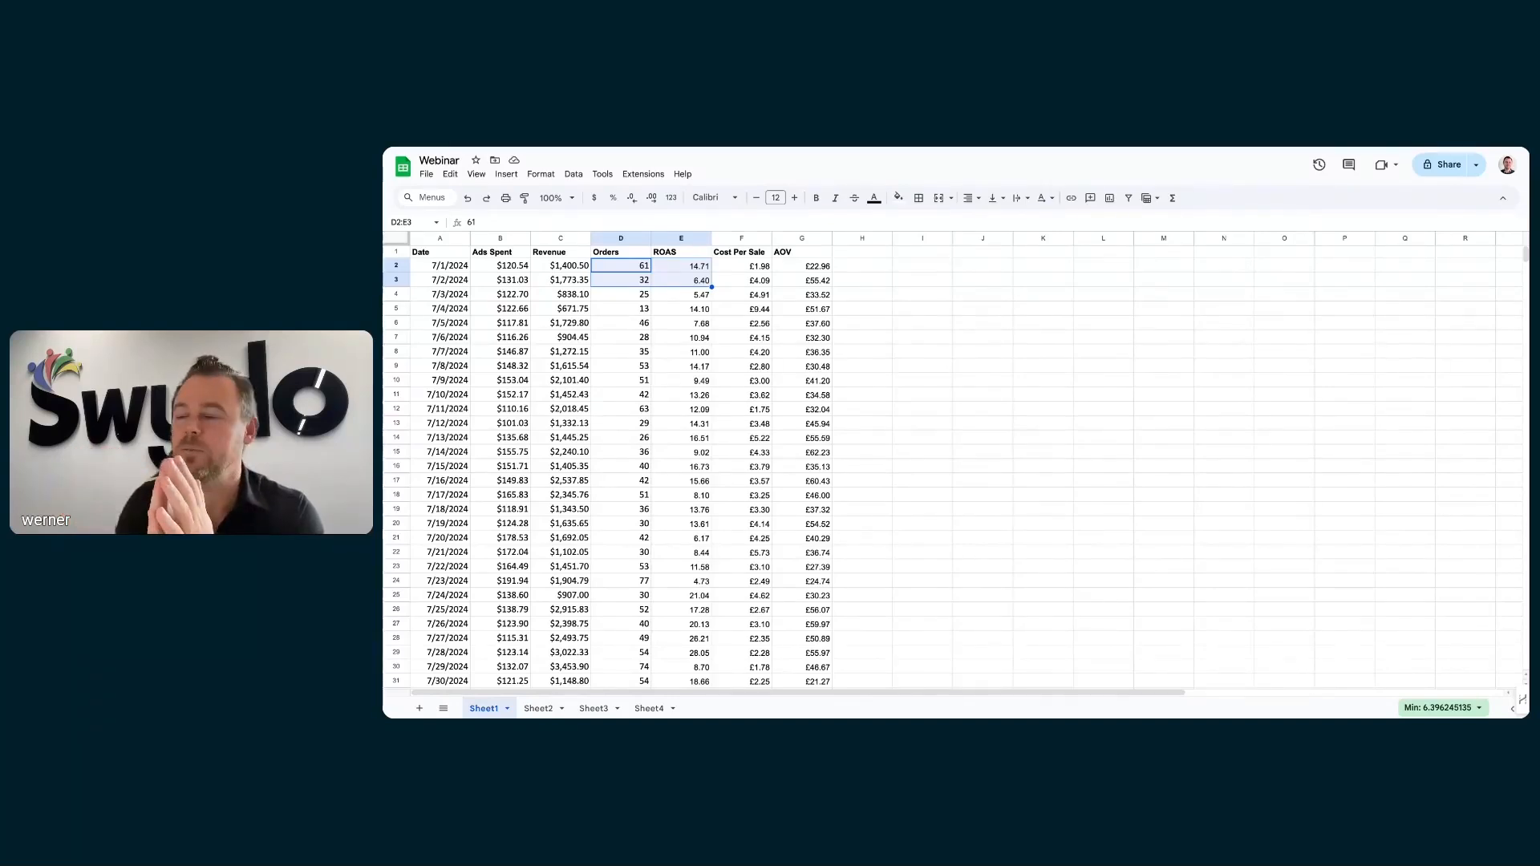
{"action": "left_click", "coordinate": [882, 308]}
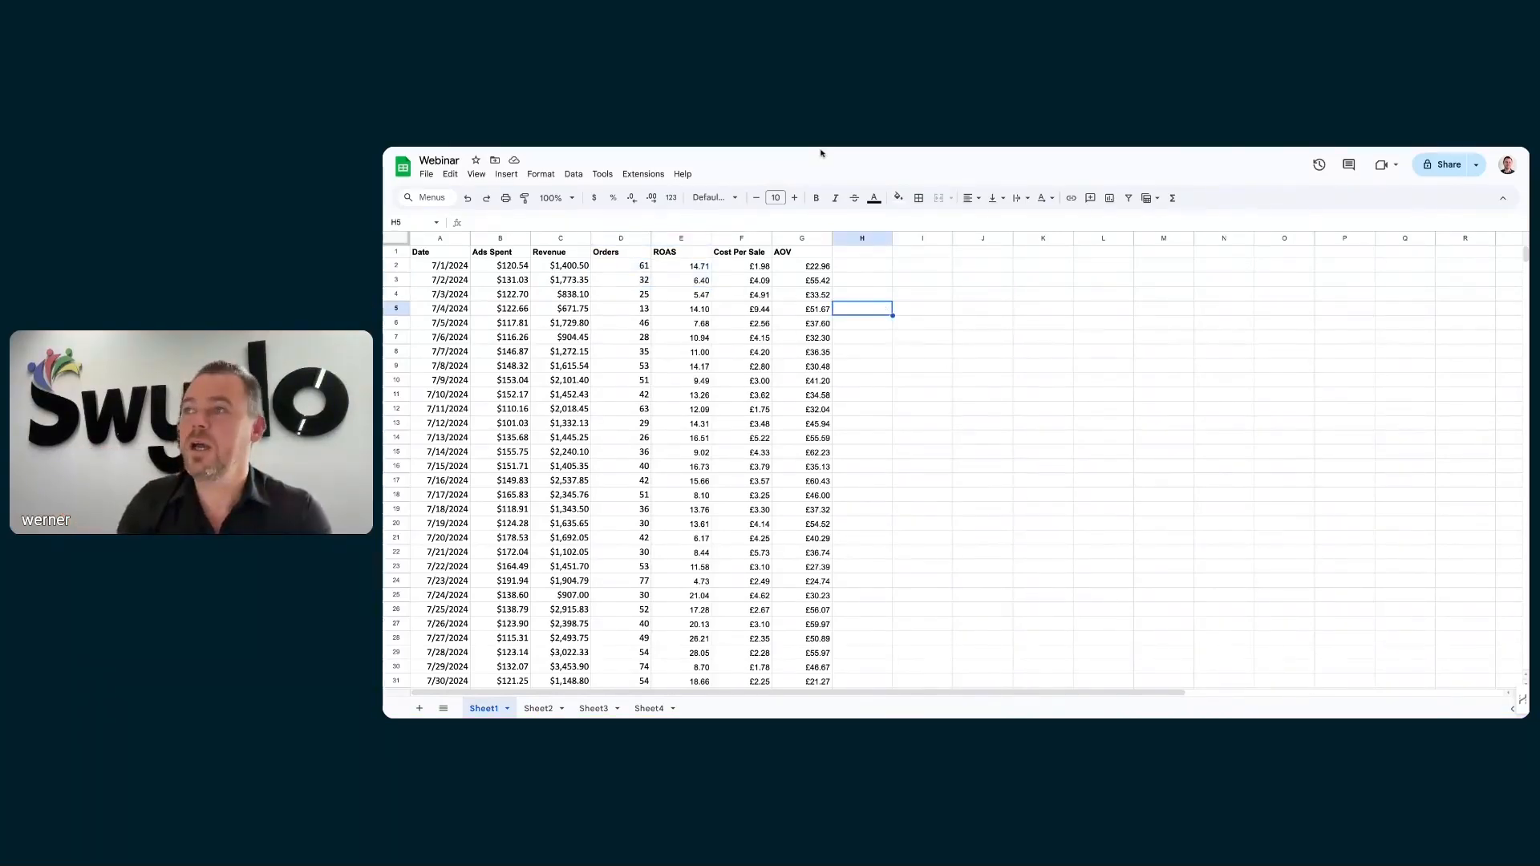
Return to the Swydo report and add a ROAS KPI widget from Webinar - Sheet1 beside the Revenue KPI
{"action": "key", "text": "ctrl+Tab"}
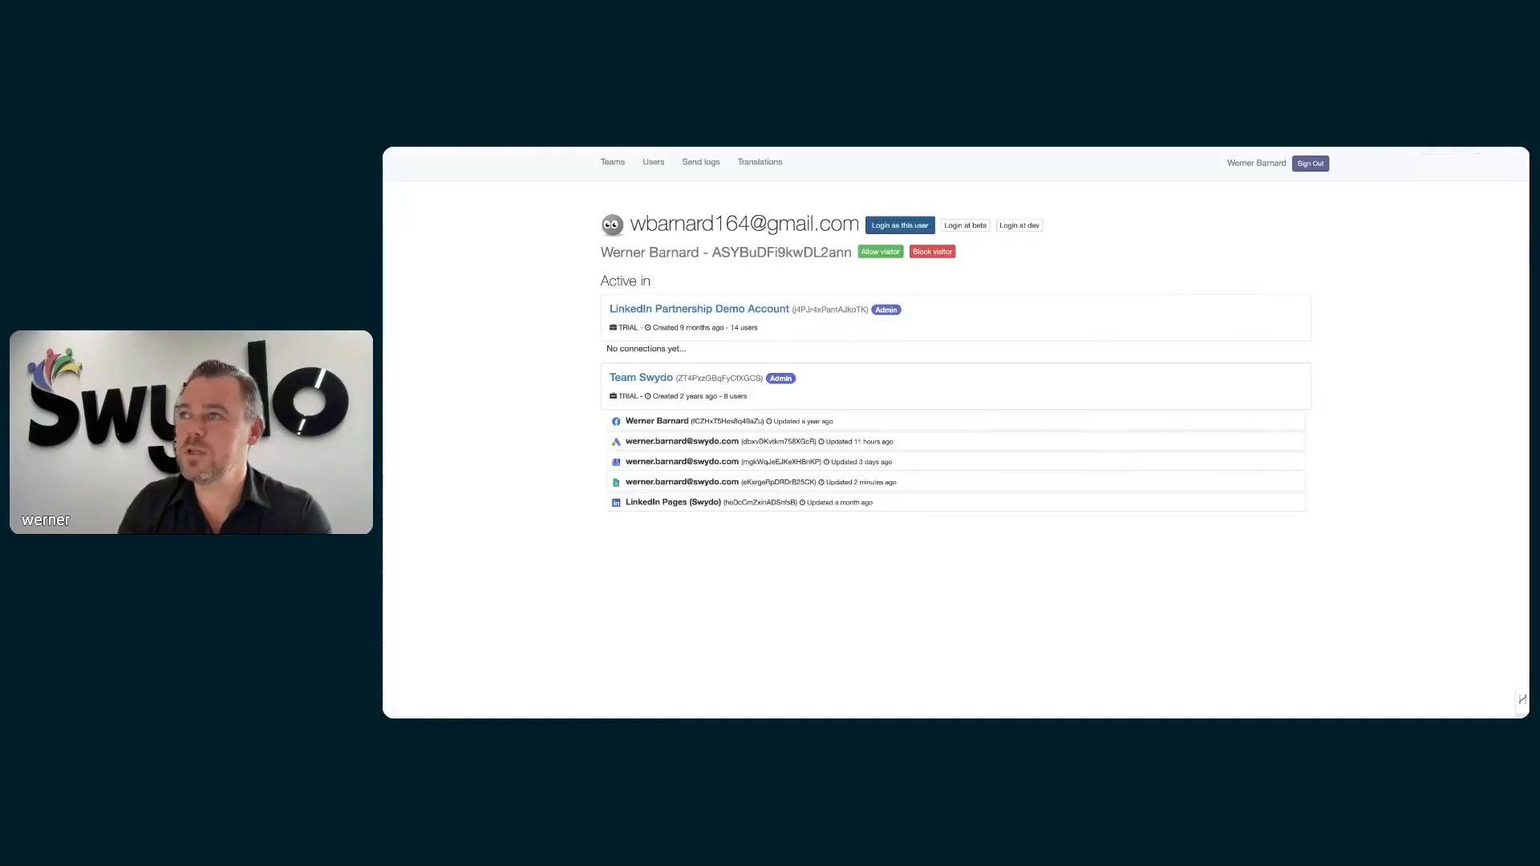
{"action": "key", "text": "ctrl+Tab"}
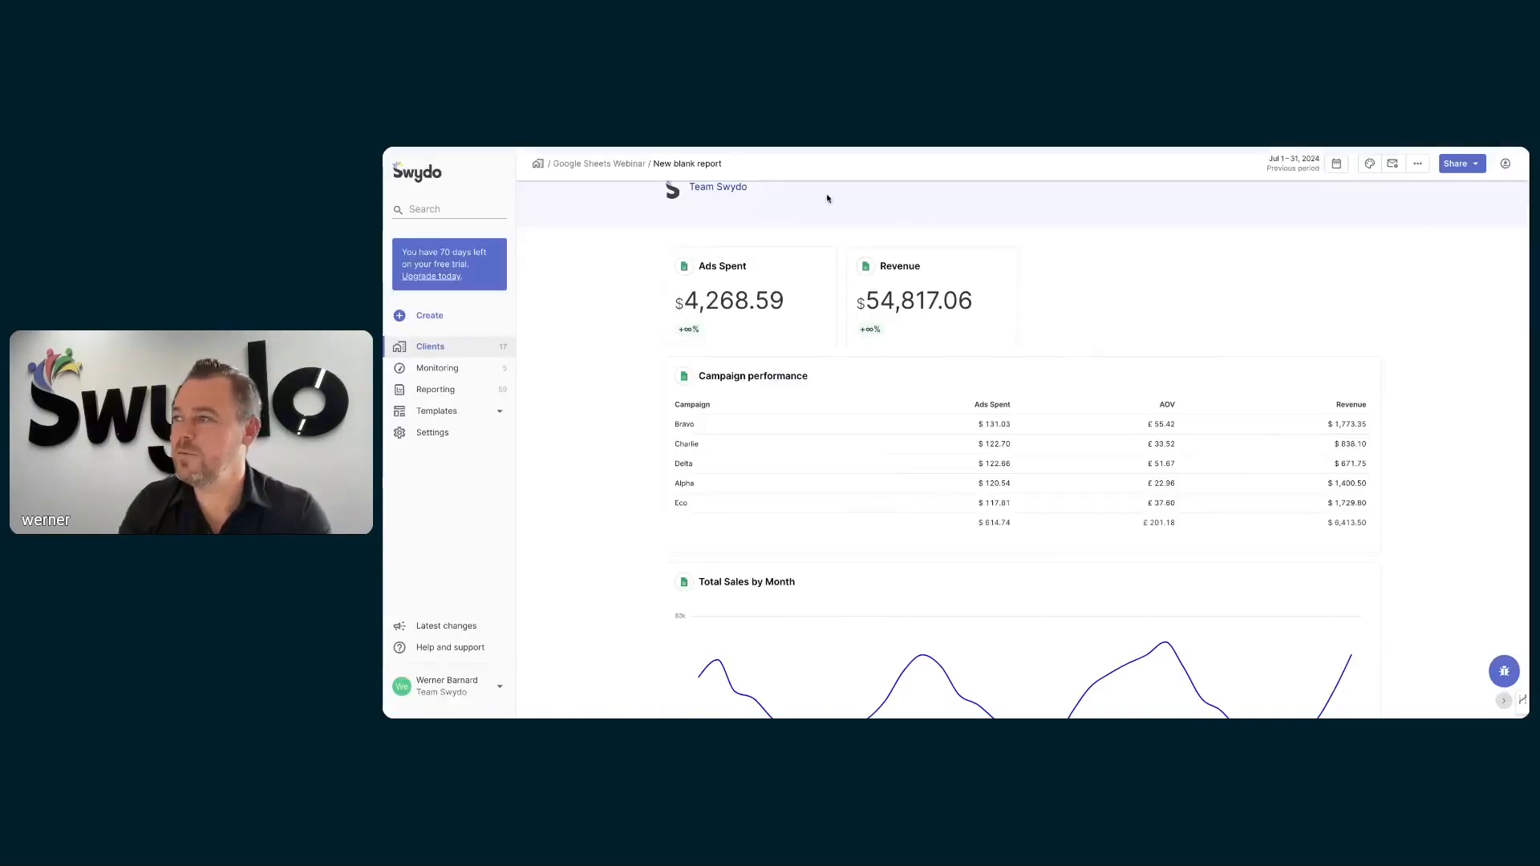
{"action": "left_click", "coordinate": [1001, 264]}
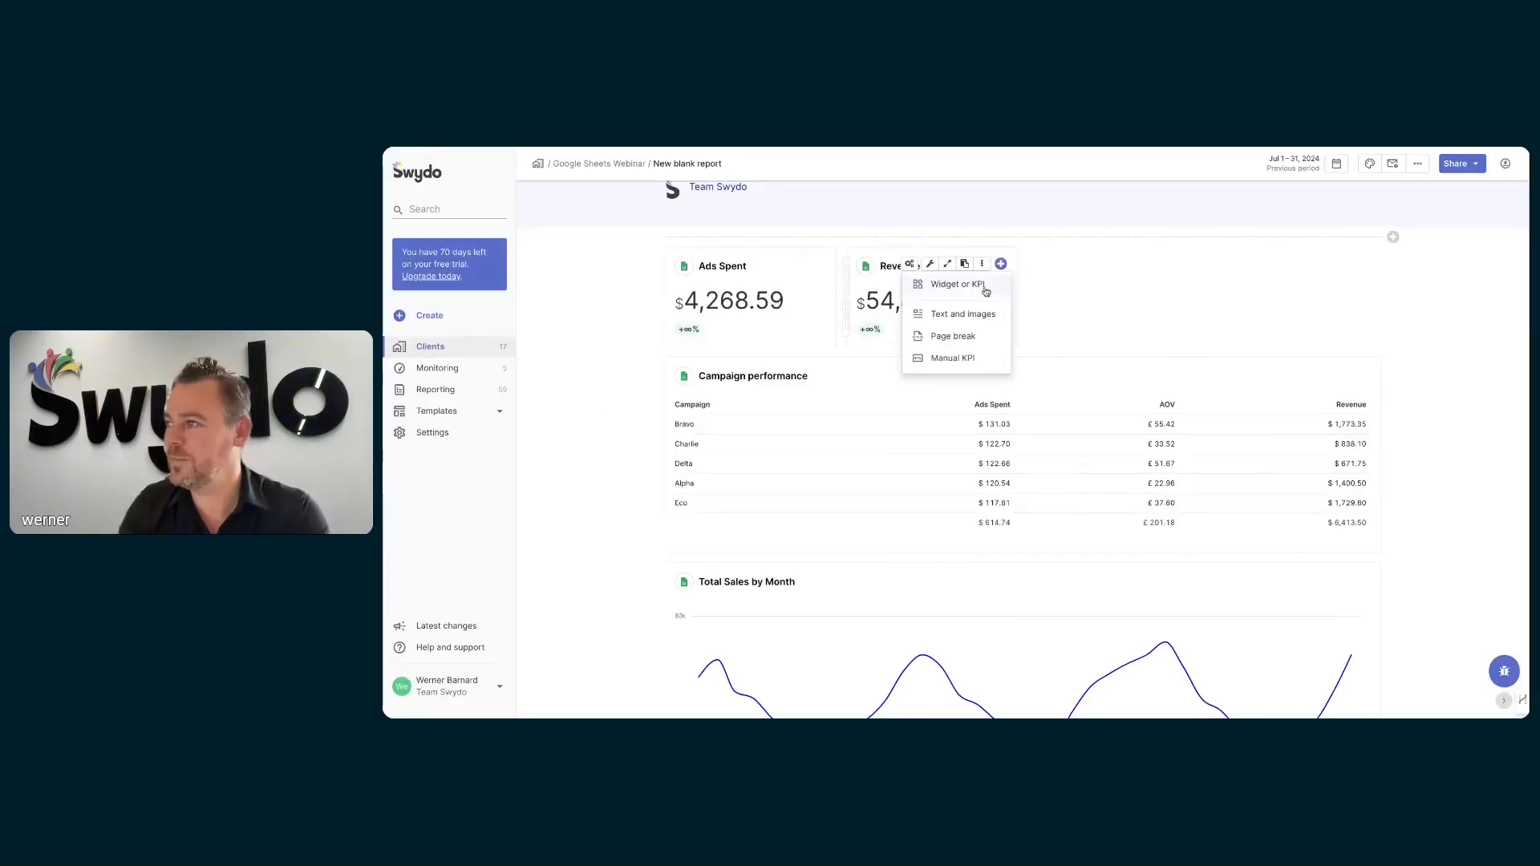
{"action": "left_click", "coordinate": [986, 285]}
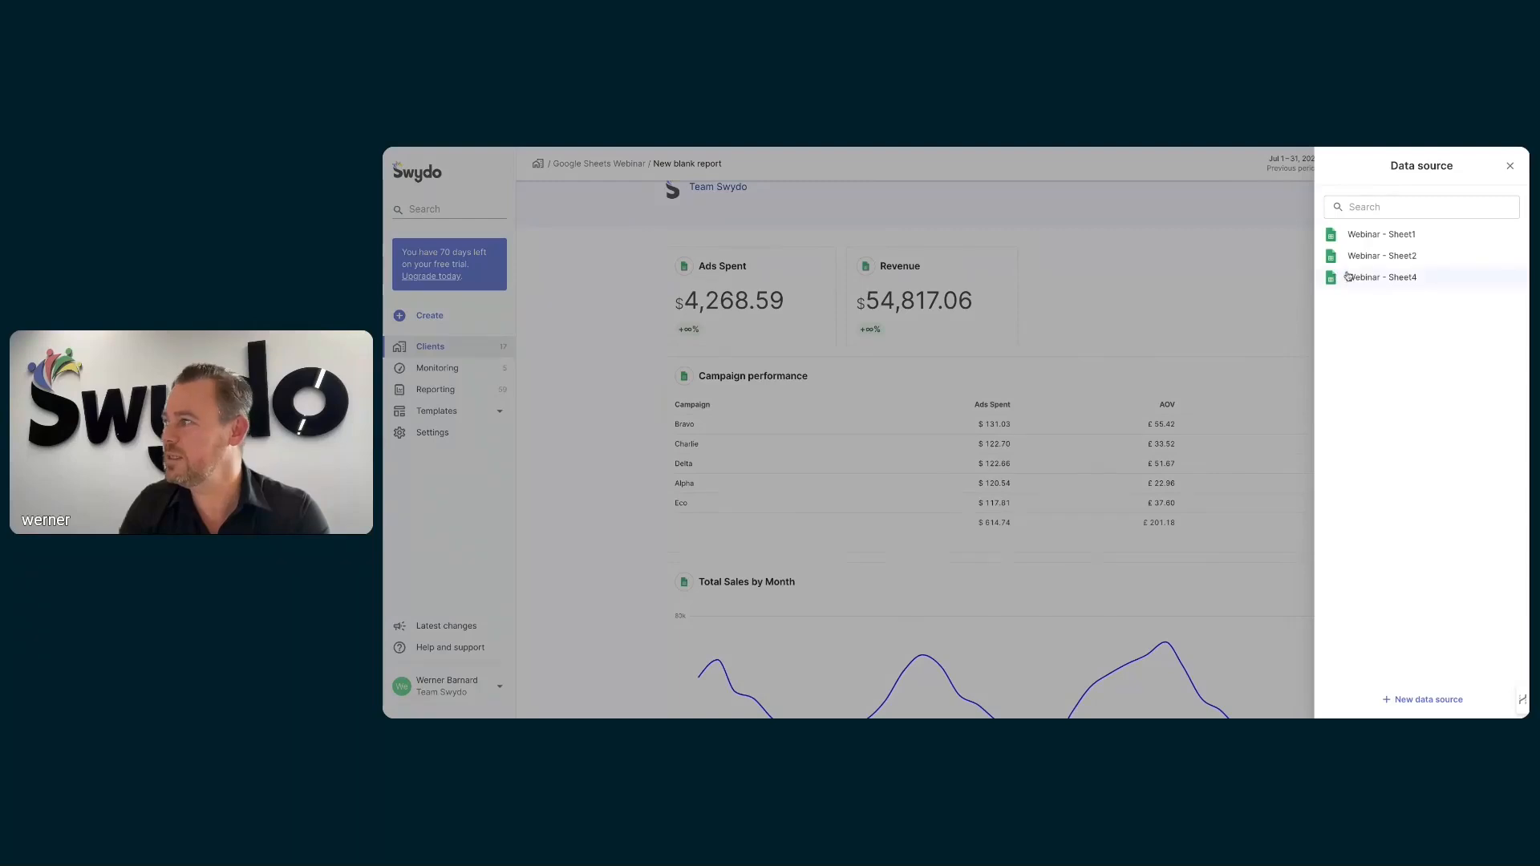
{"action": "left_click", "coordinate": [1362, 235]}
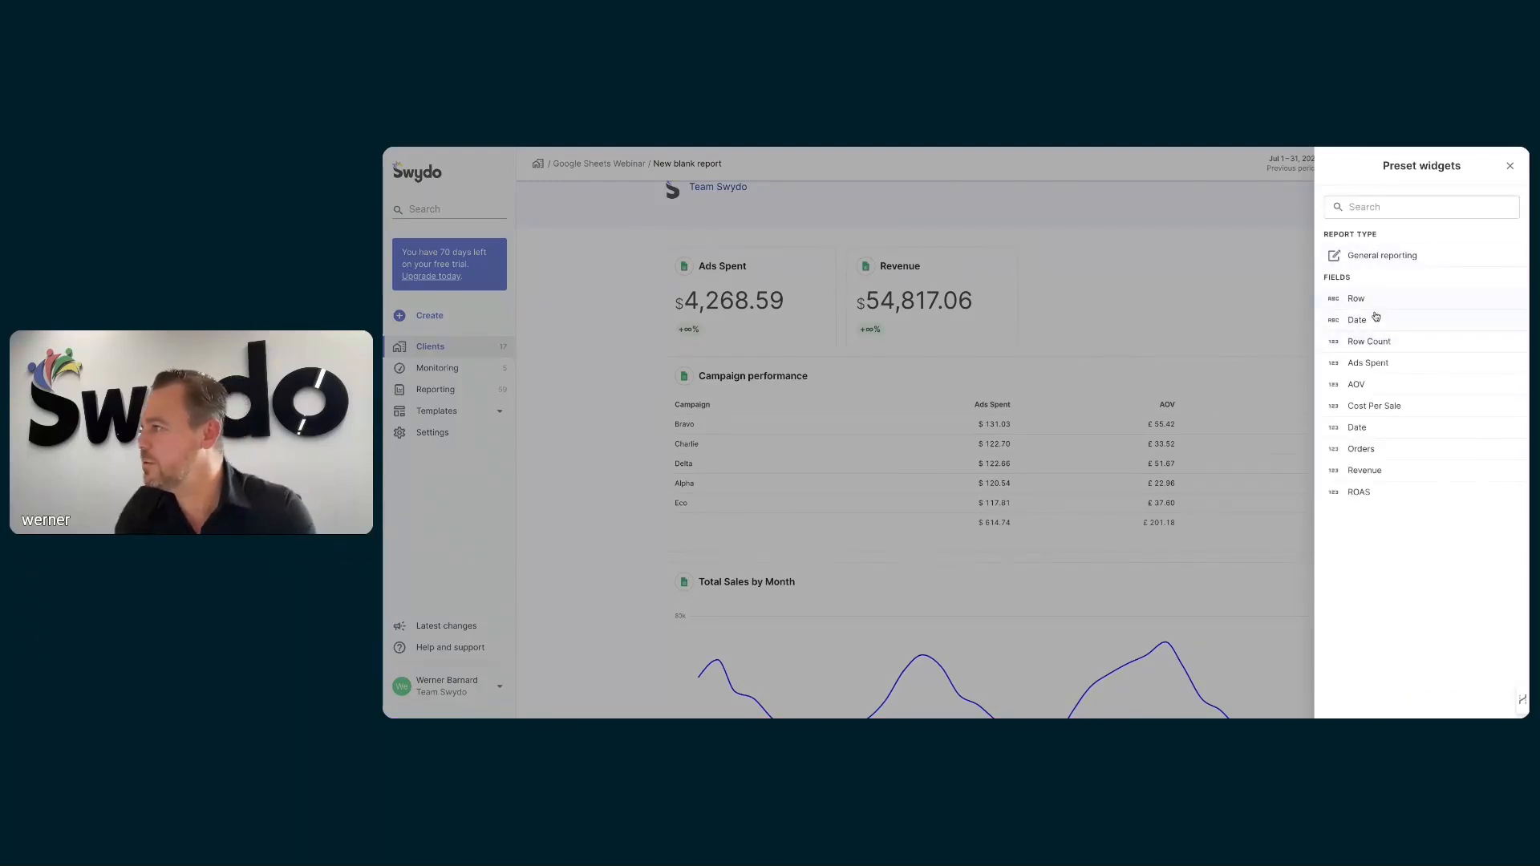
{"action": "left_click", "coordinate": [1359, 491]}
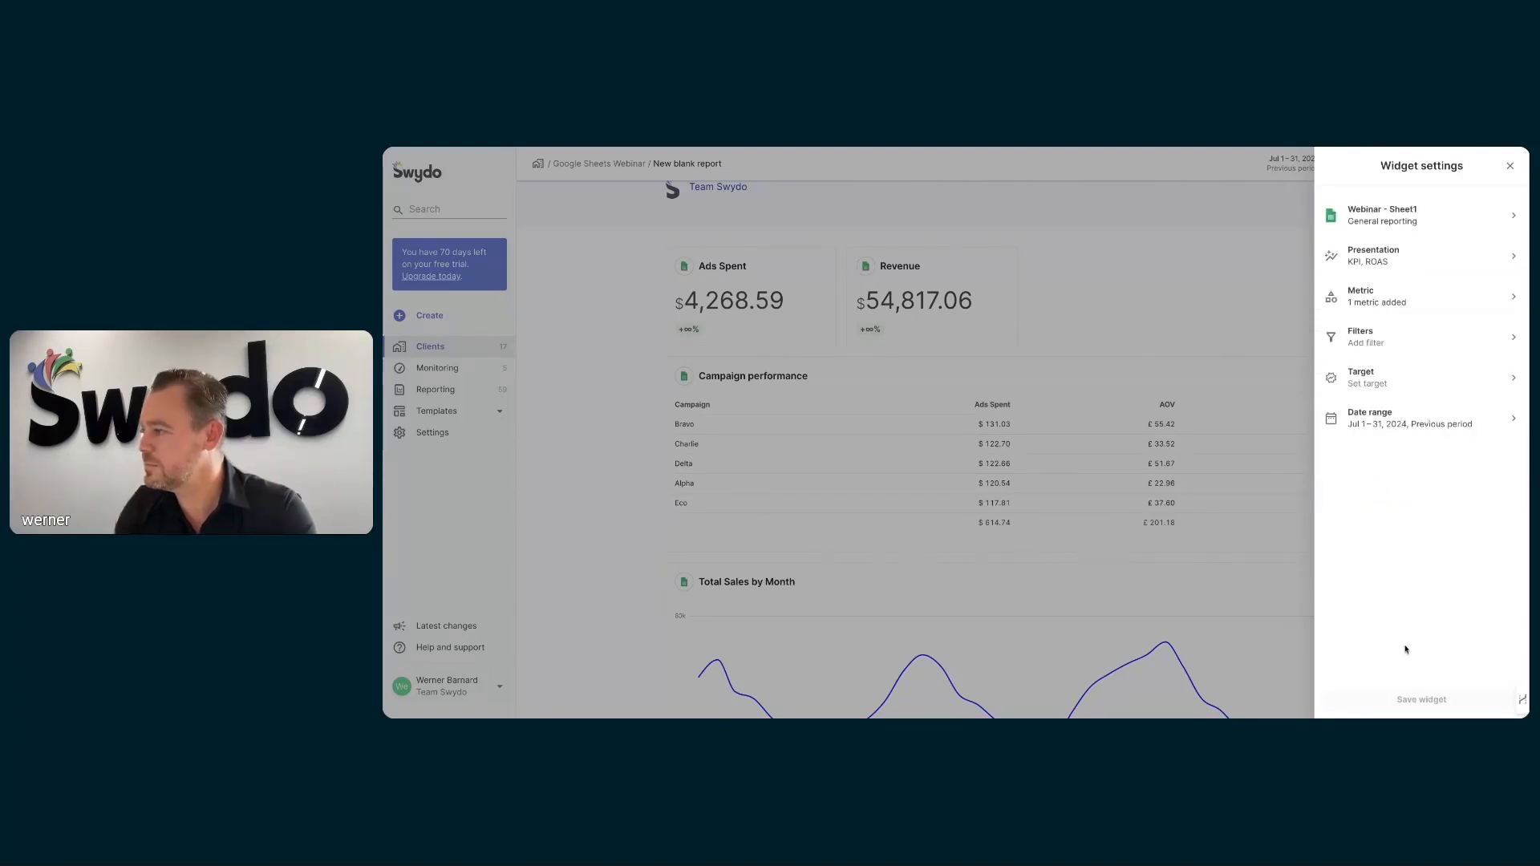
{"action": "left_click", "coordinate": [1426, 701]}
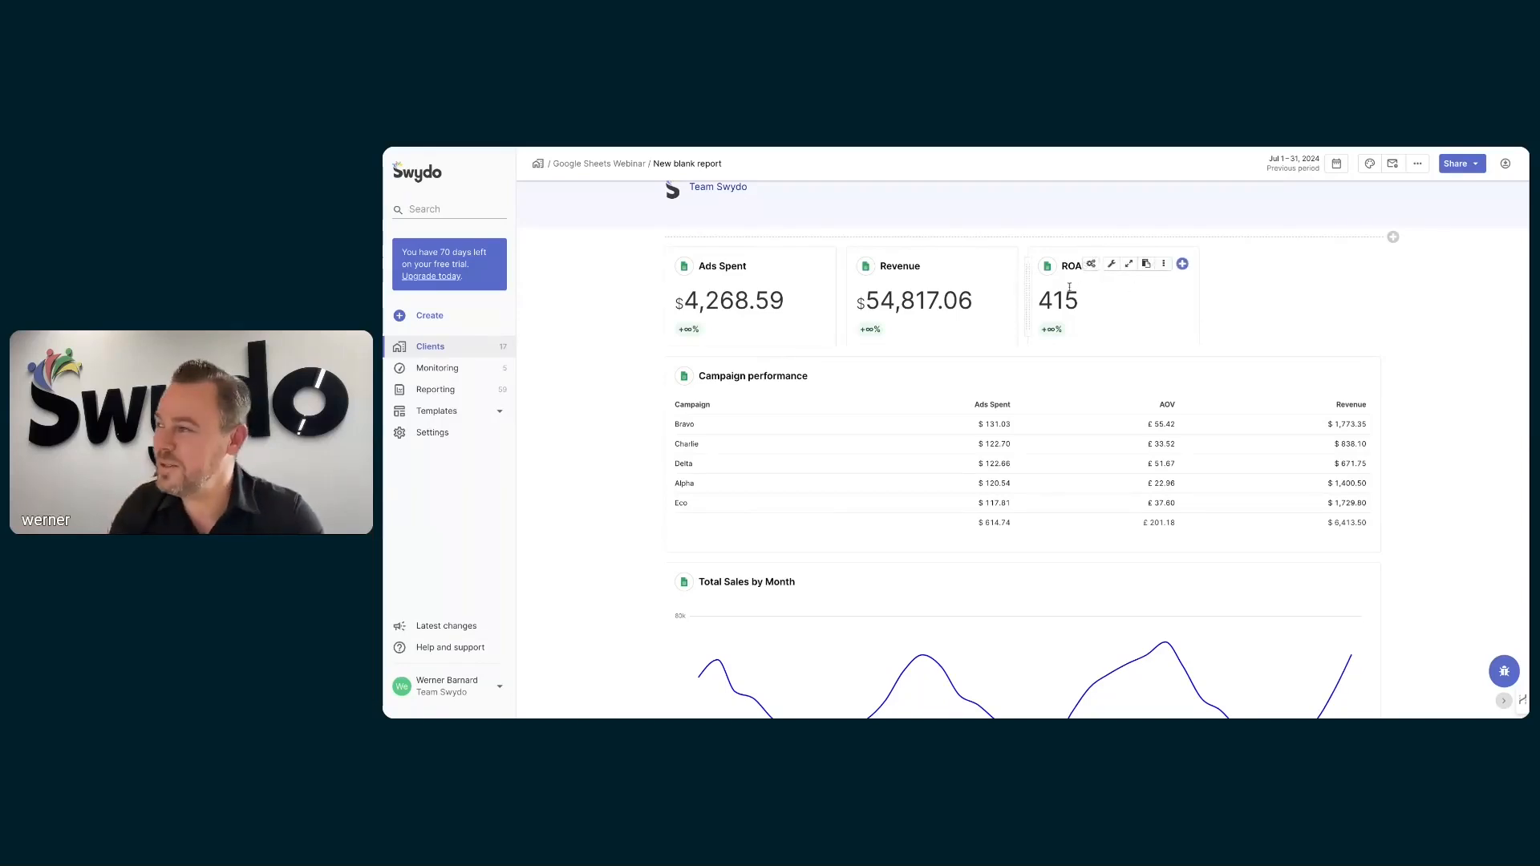
Set the ROAS field's aggregation to Average in the ROAS widget's custom metrics and save the widget
{"action": "left_click", "coordinate": [1111, 264]}
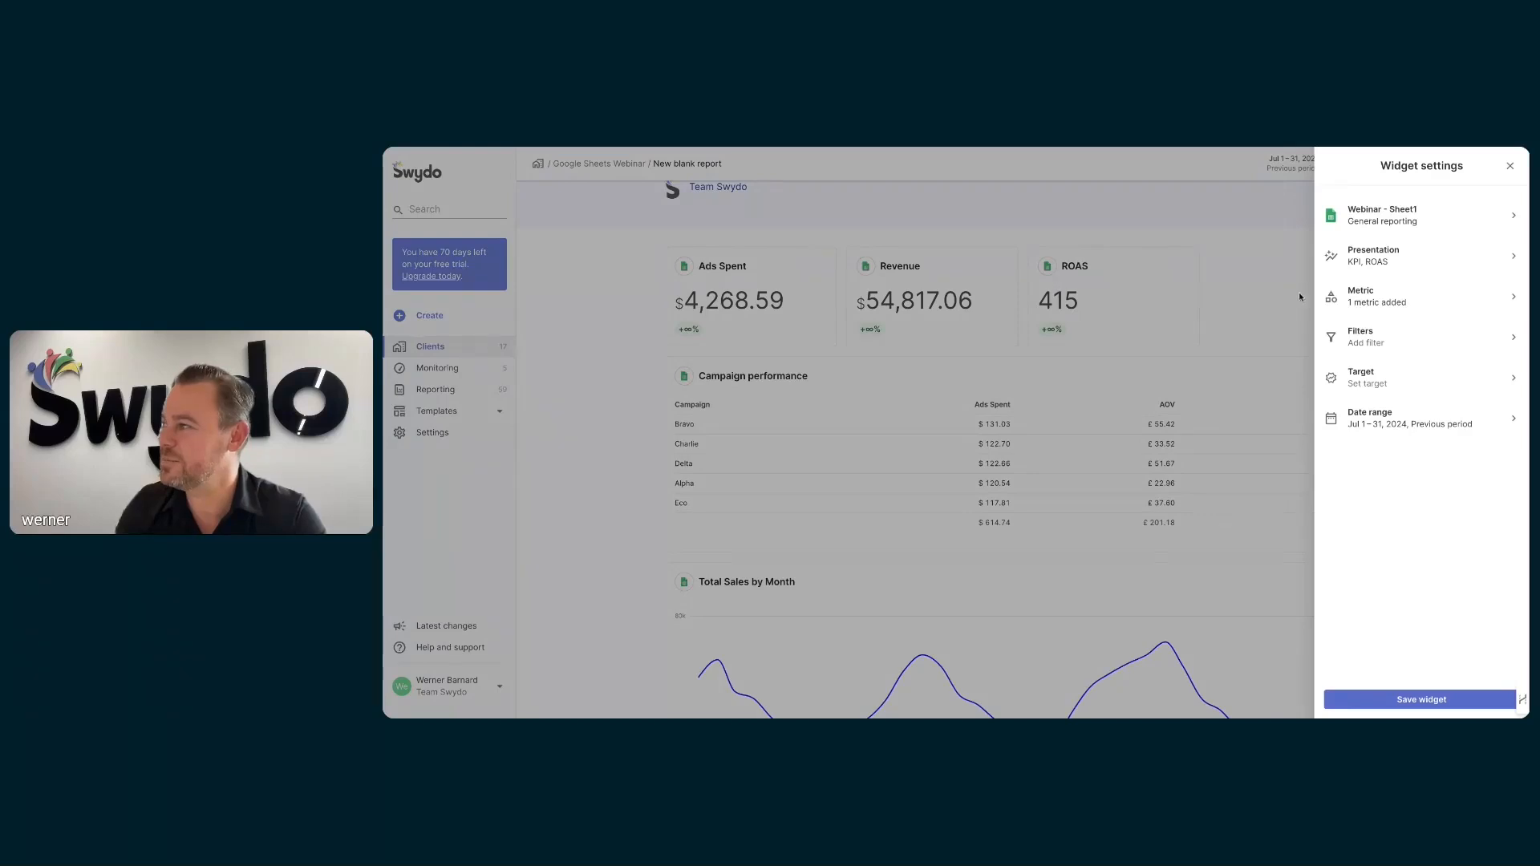
{"action": "left_click", "coordinate": [1372, 298]}
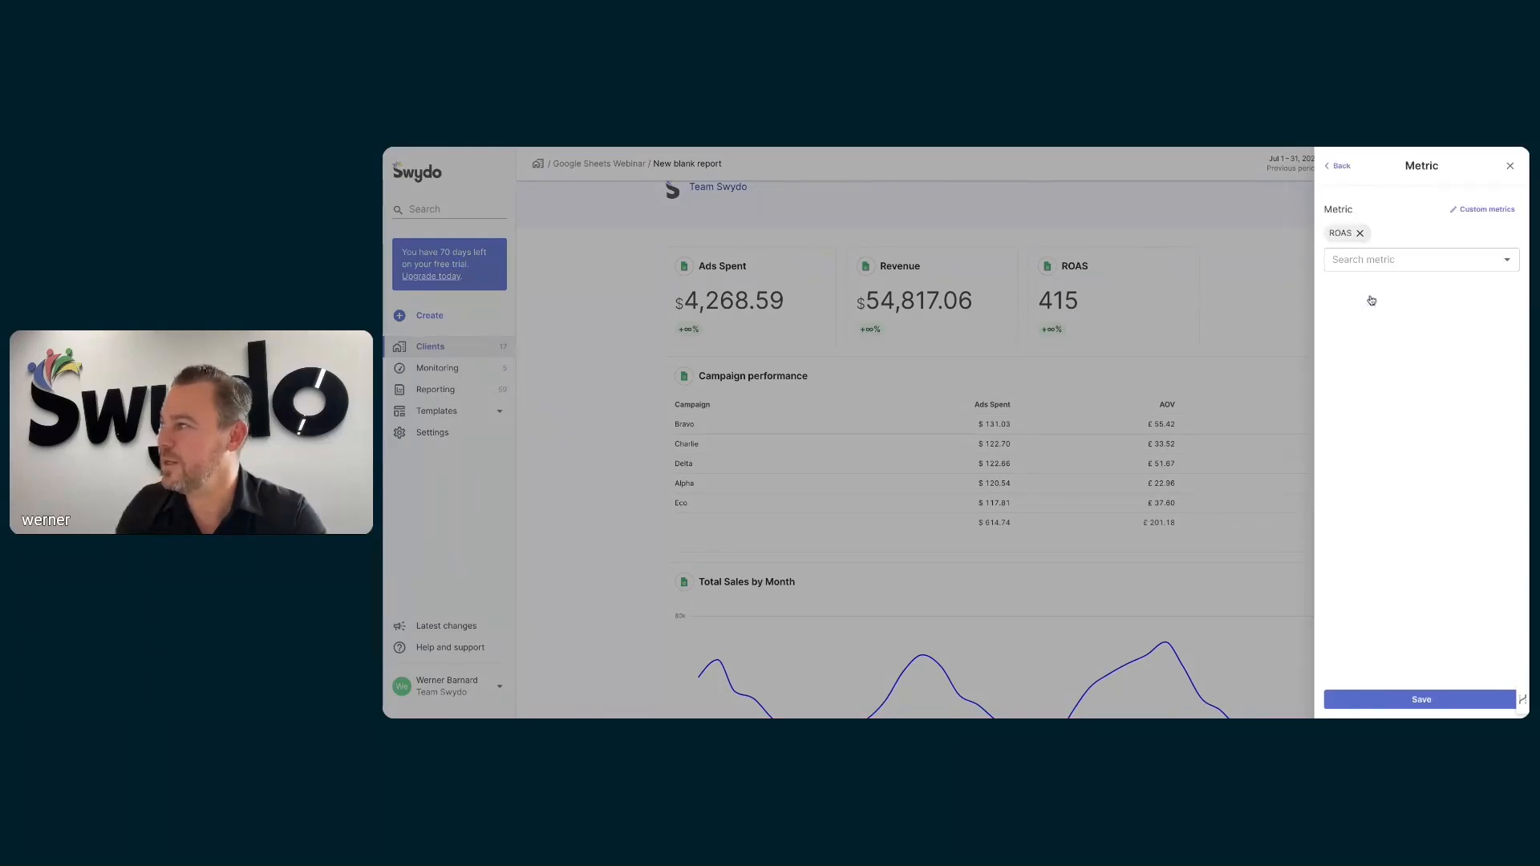
{"action": "left_click", "coordinate": [1484, 211]}
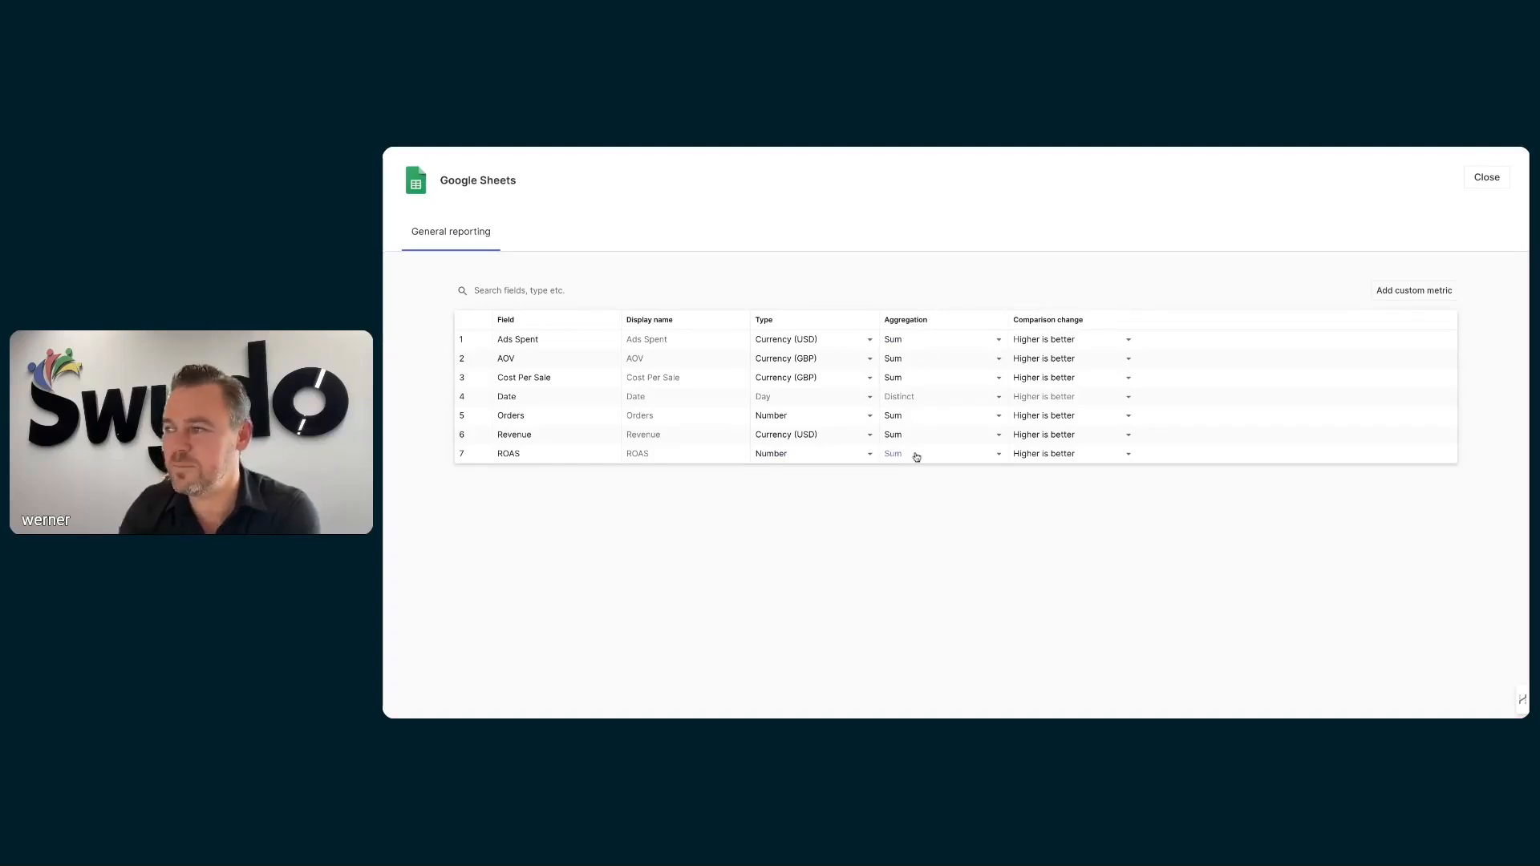
{"action": "left_click", "coordinate": [1001, 455]}
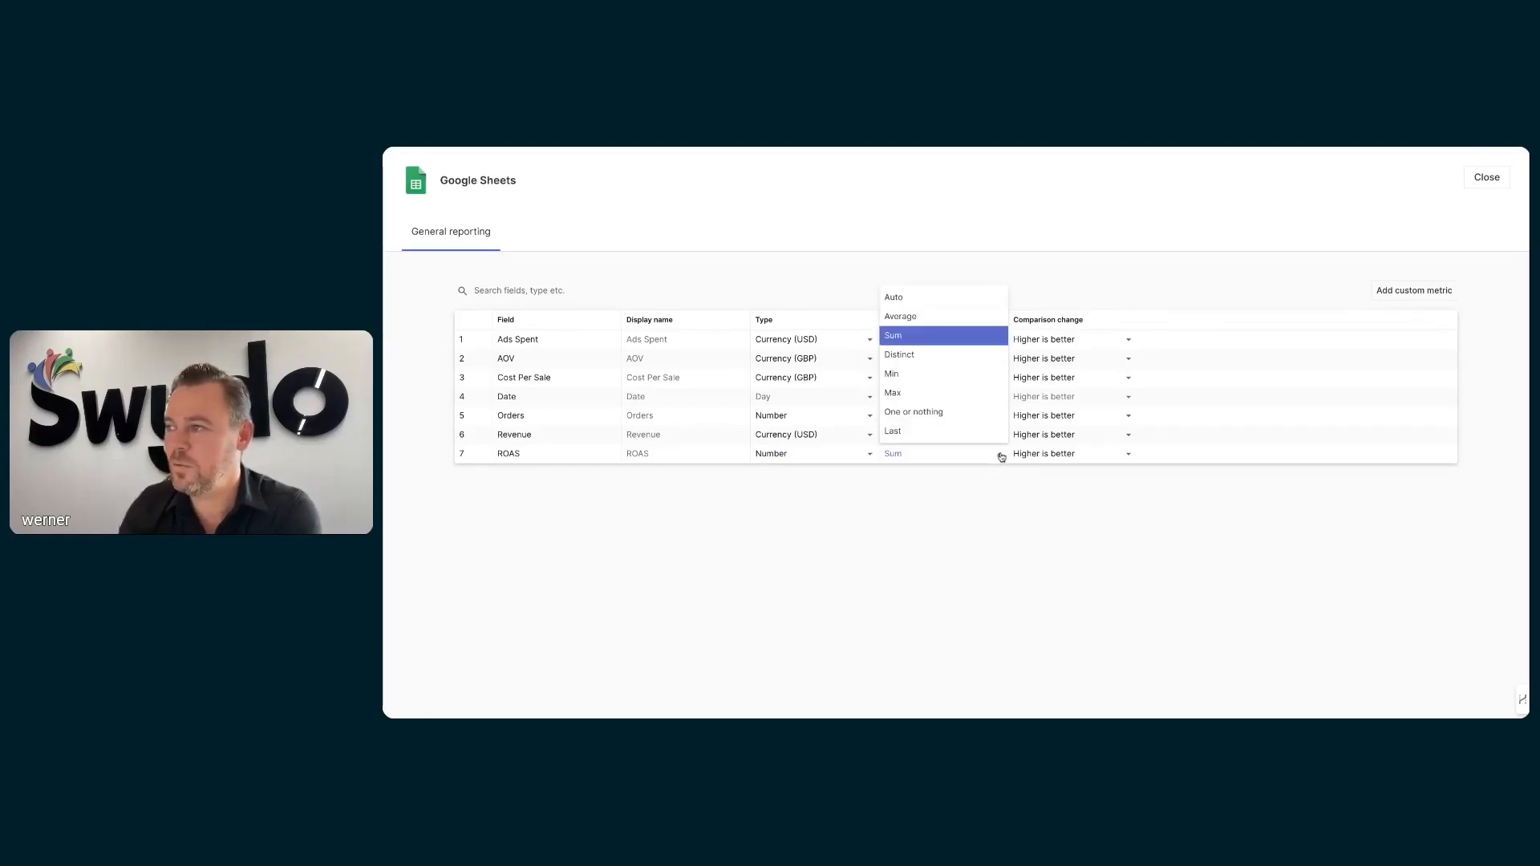
{"action": "left_click", "coordinate": [900, 318]}
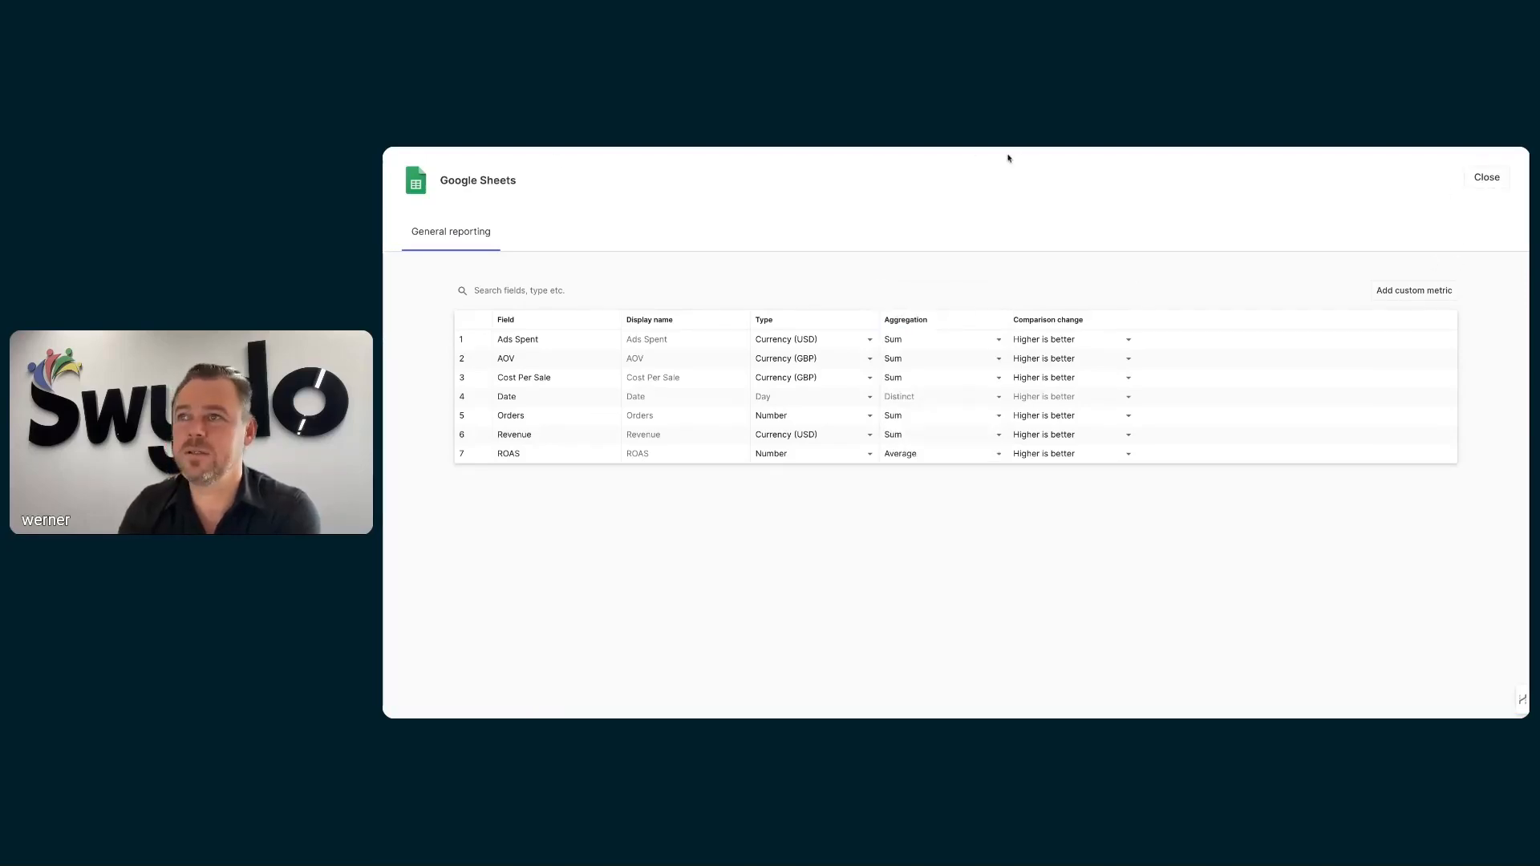
{"action": "left_click", "coordinate": [1487, 177]}
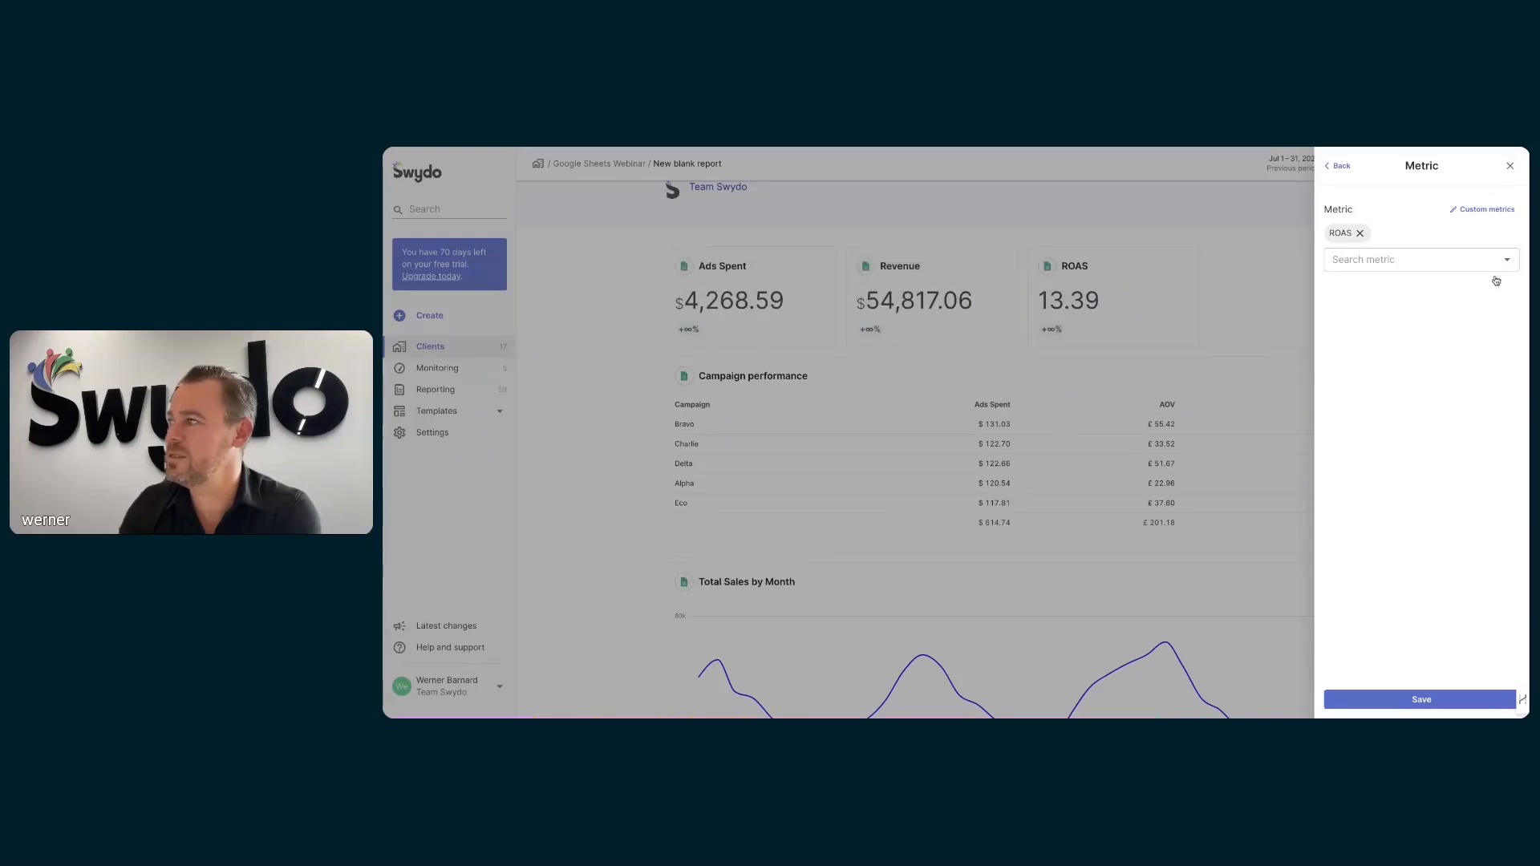
{"action": "left_click", "coordinate": [1430, 700]}
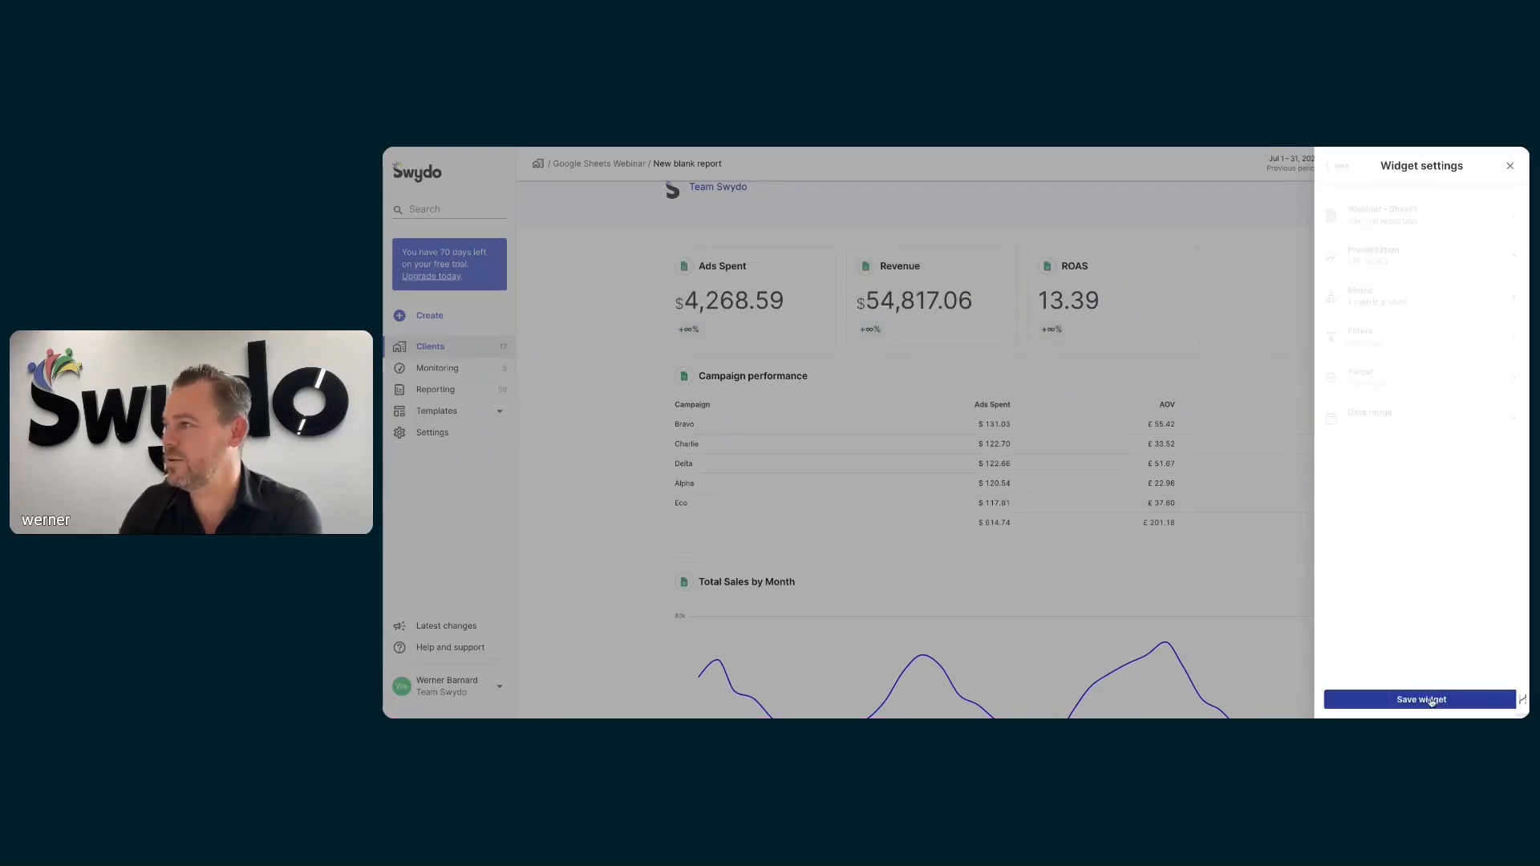
{"action": "left_click", "coordinate": [1431, 699]}
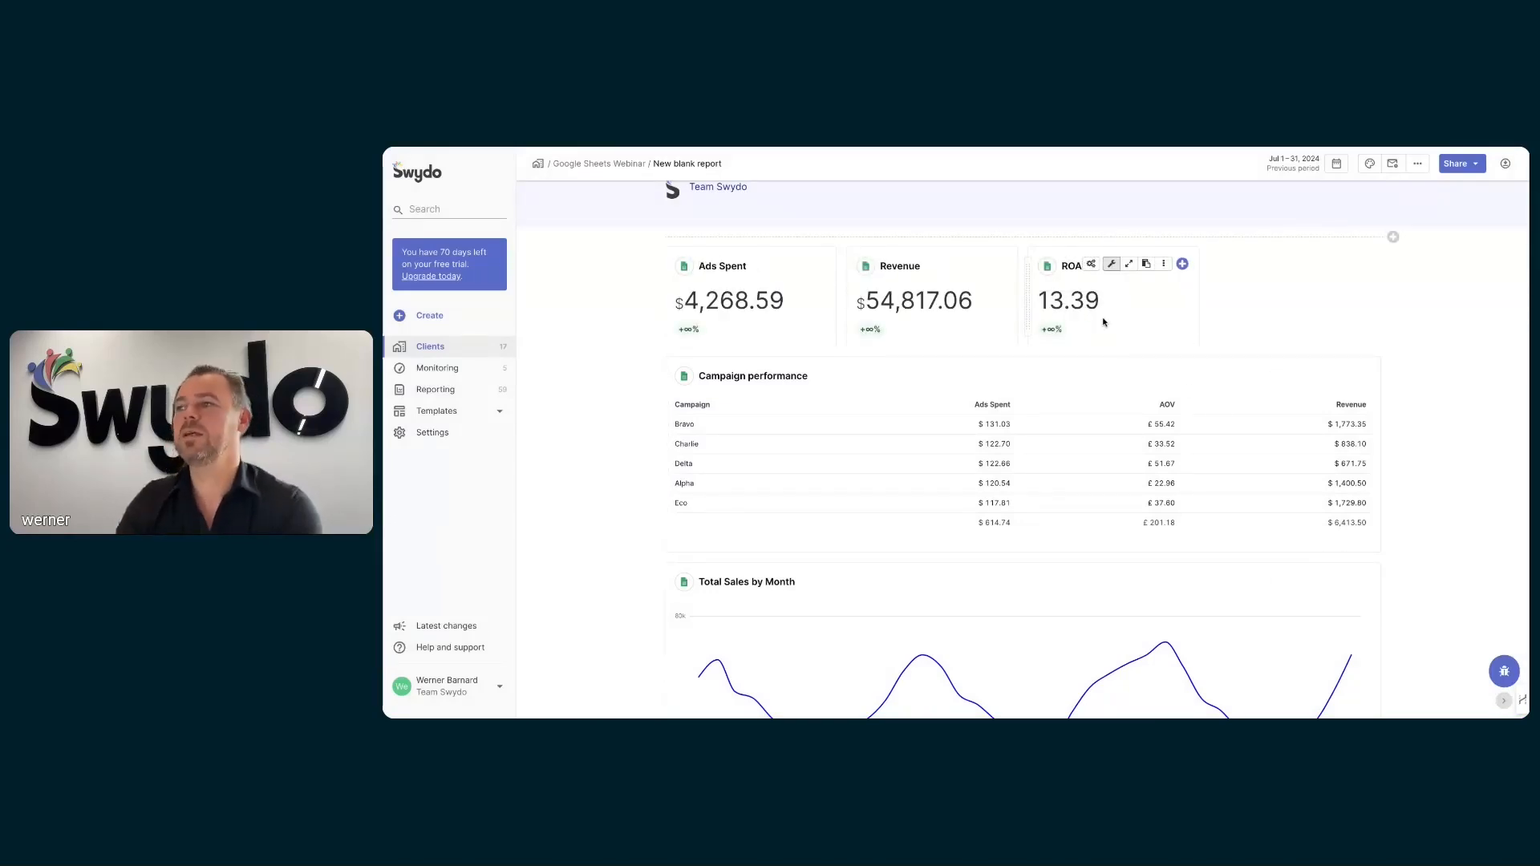
Check the metric columns on Sheet1 of the Webinar spreadsheet and return to the Swydo report
{"action": "left_click", "coordinate": [528, 148]}
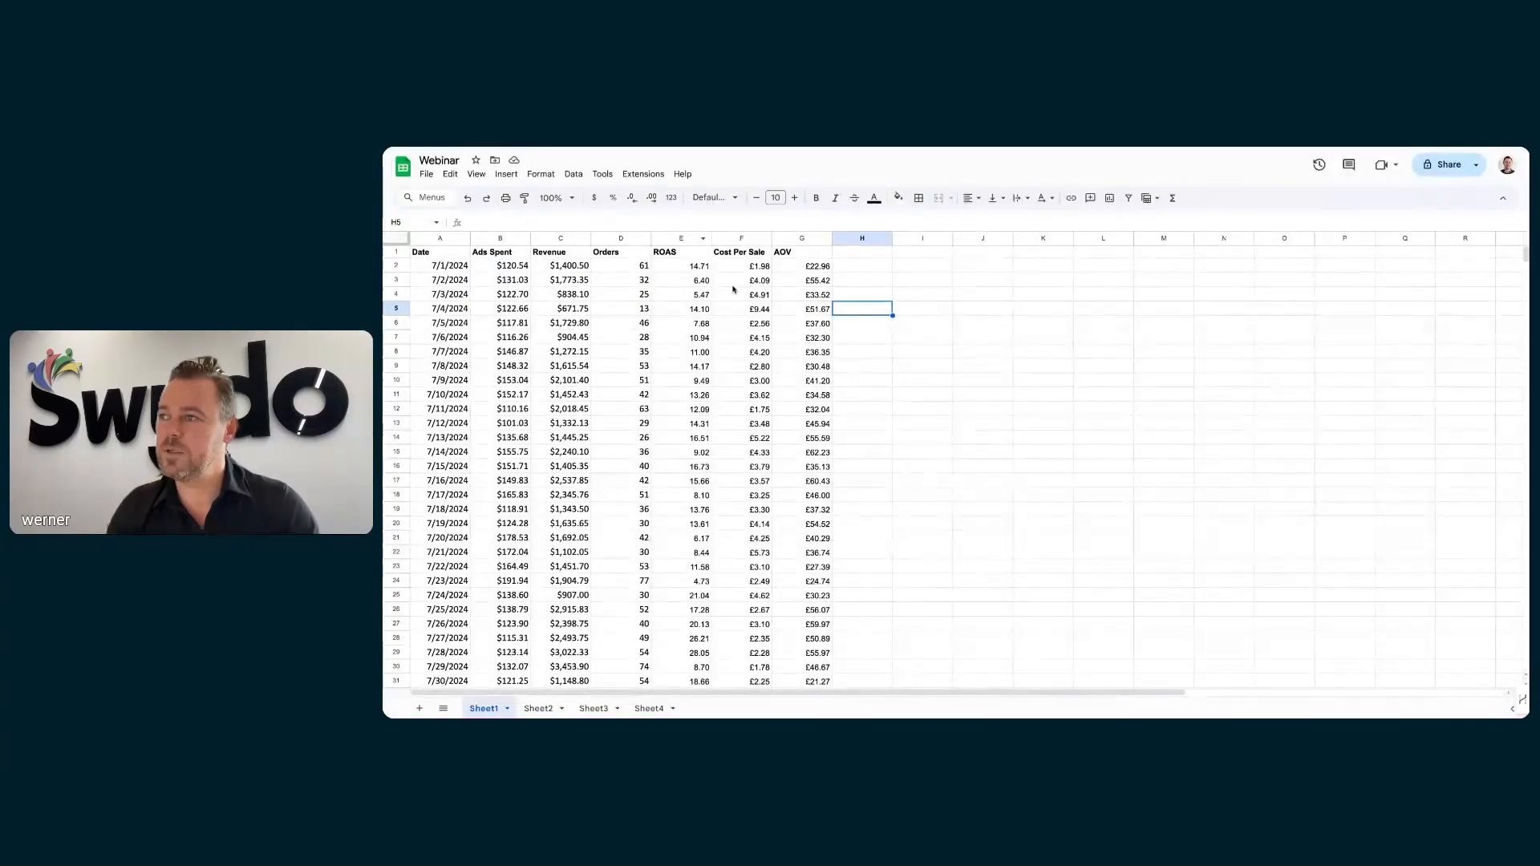
{"action": "scroll", "coordinate": [731, 275], "scroll_direction": "down", "scroll_amount": 3}
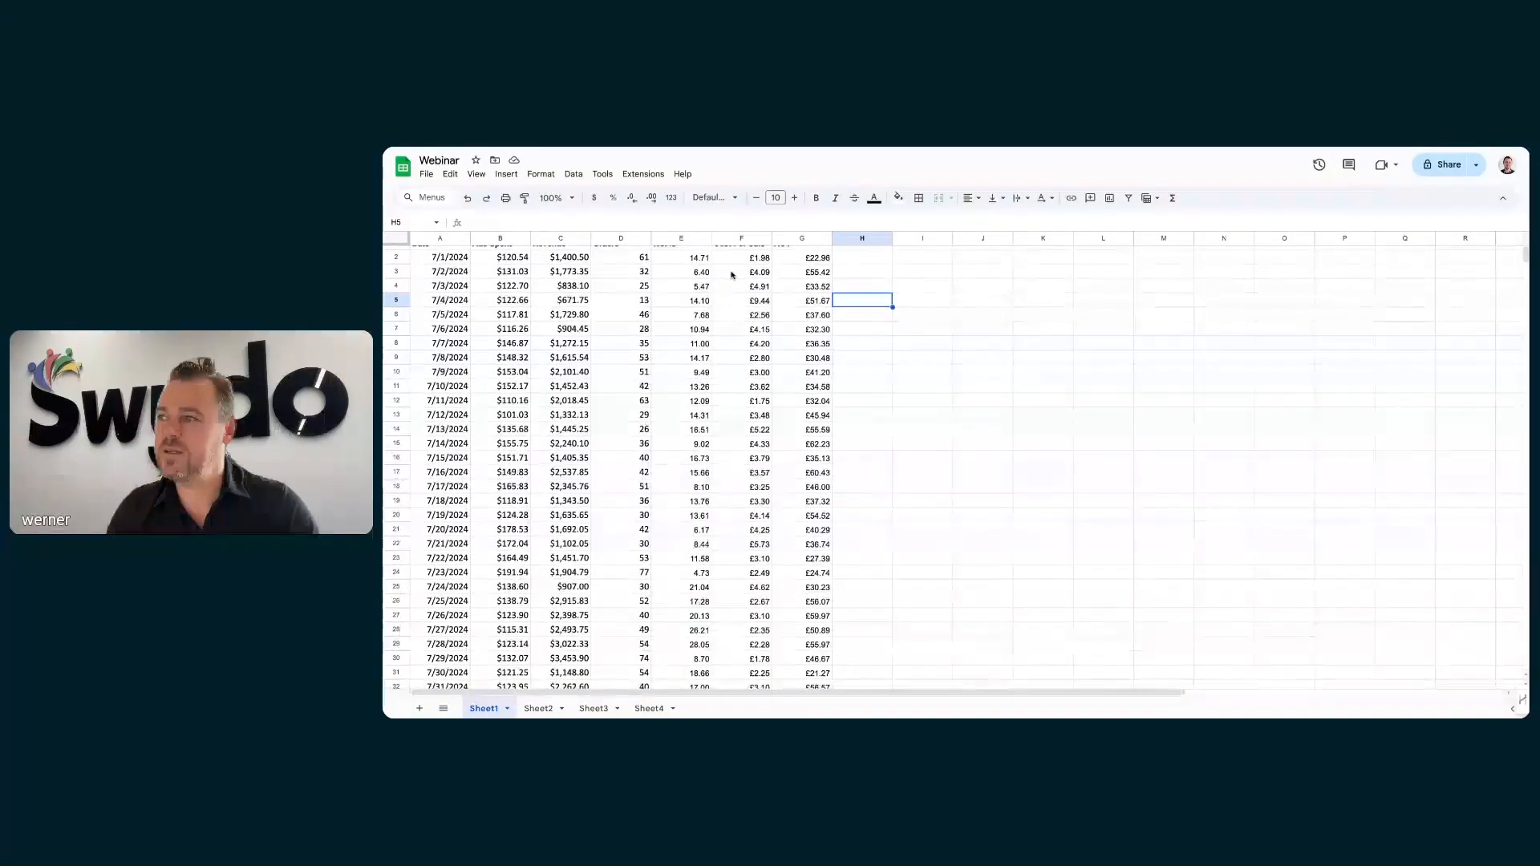
{"action": "scroll", "coordinate": [738, 274], "scroll_direction": "up", "scroll_amount": 3}
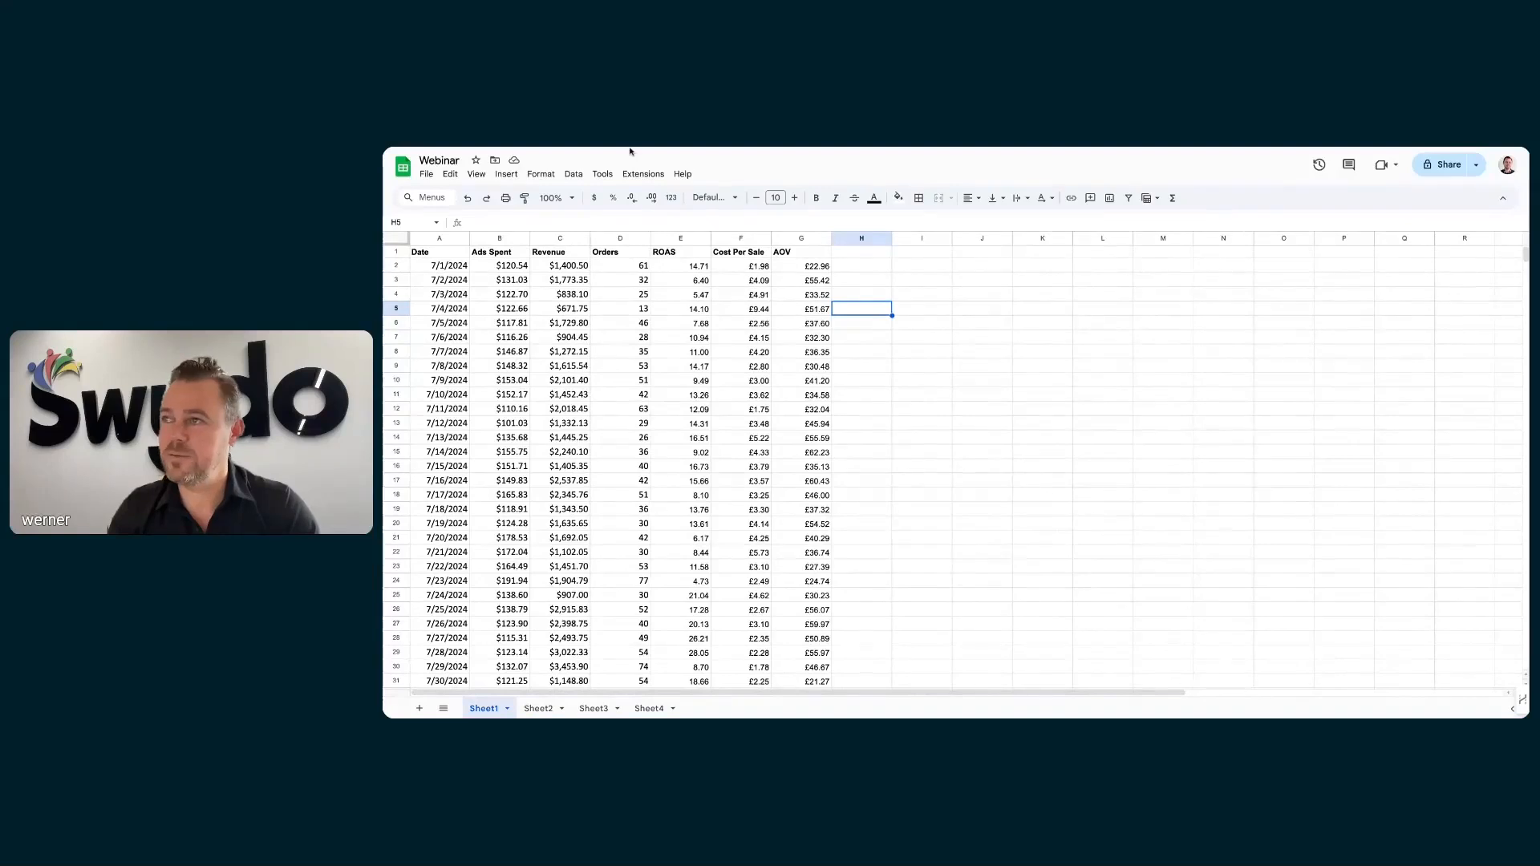
{"action": "left_click", "coordinate": [457, 148]}
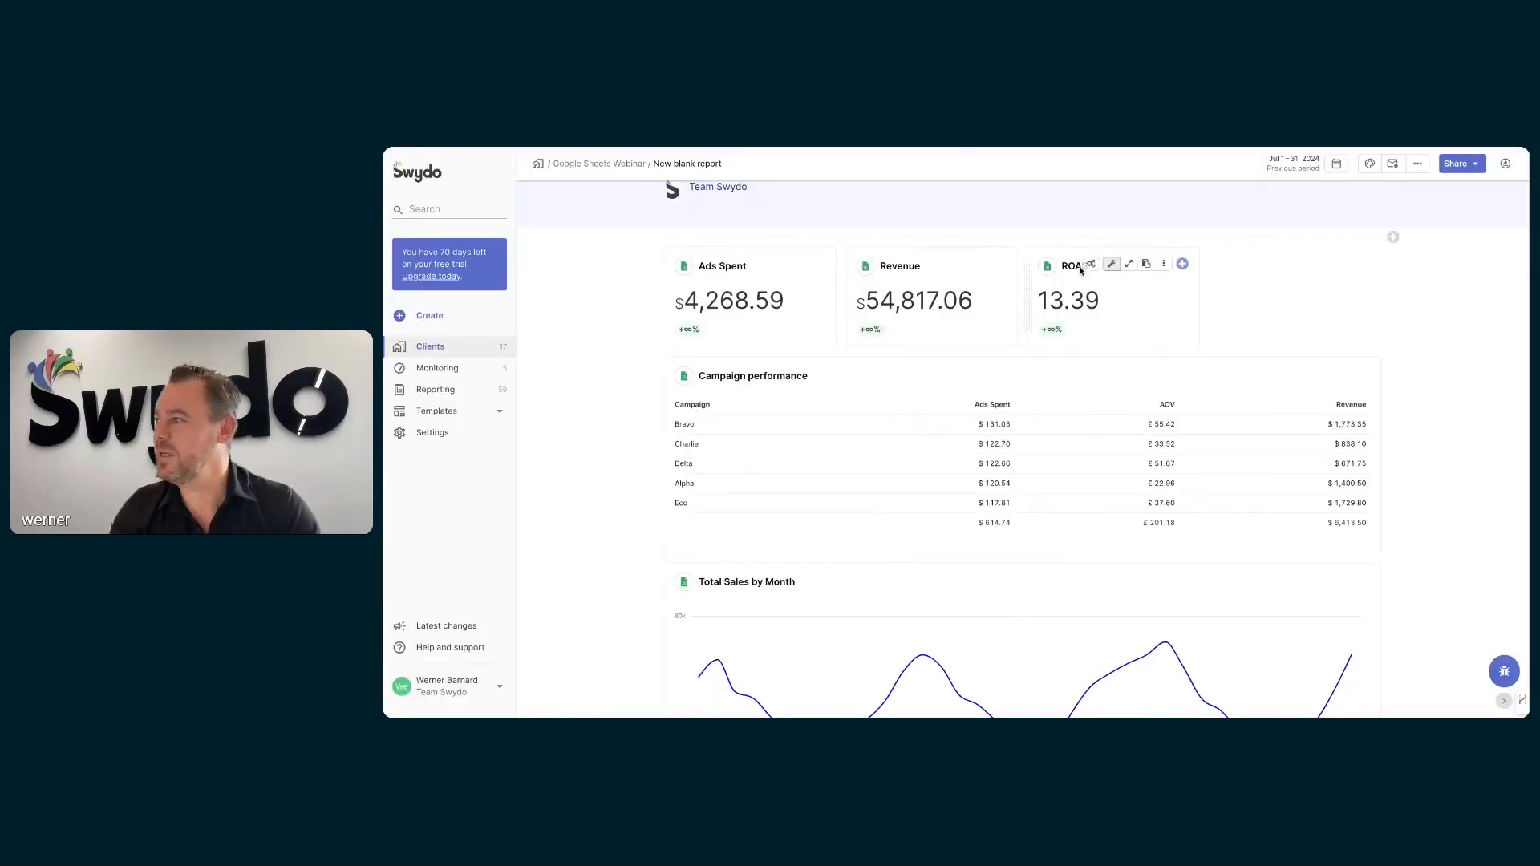
Add a Cost Per Sale KPI widget from Webinar - Sheet1 beside the ROAS KPI
{"action": "left_click", "coordinate": [1184, 266]}
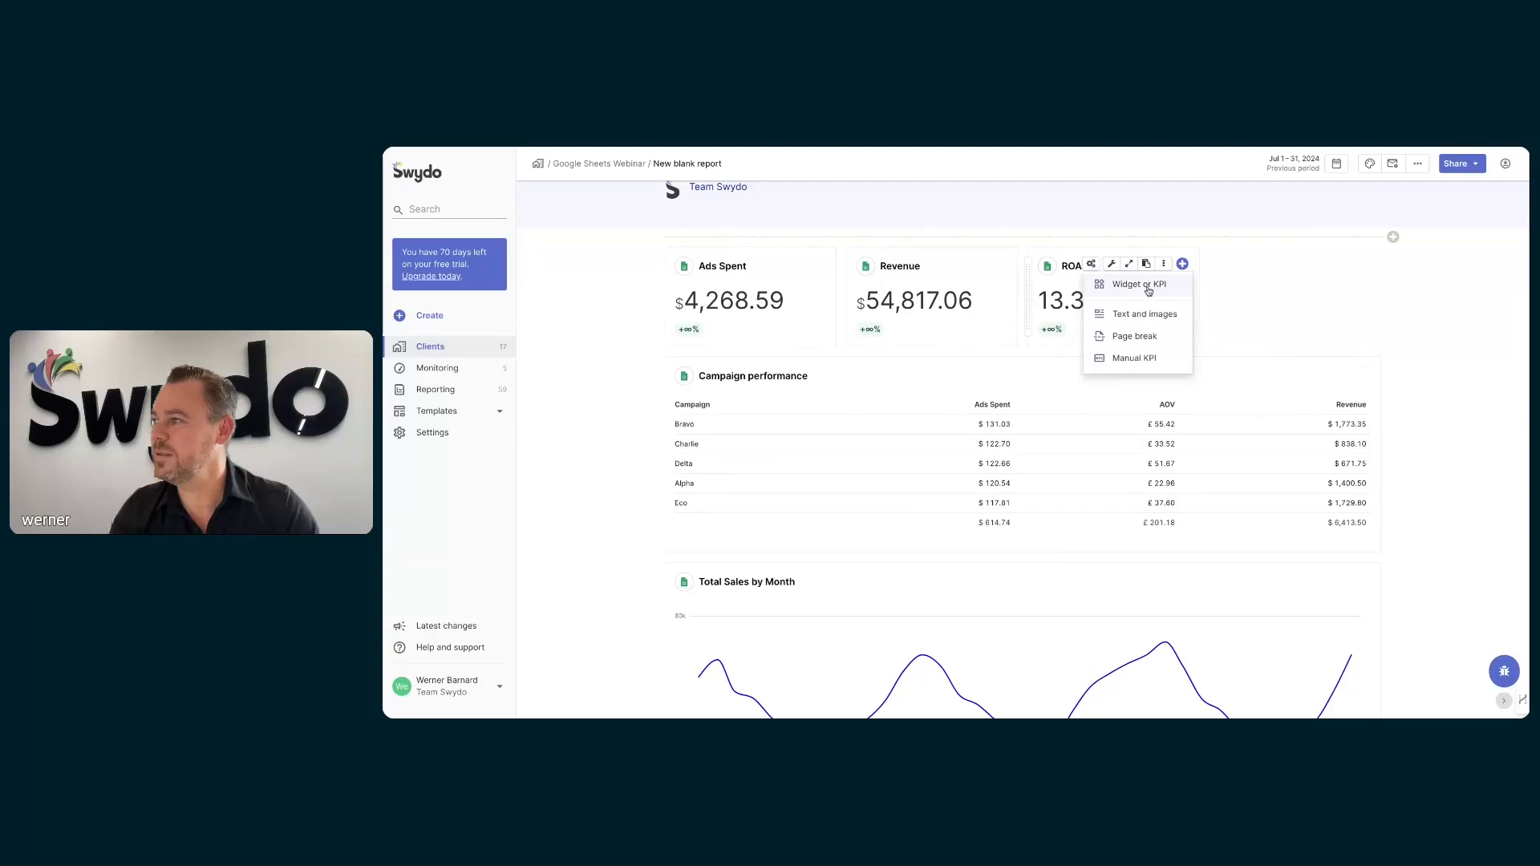
{"action": "left_click", "coordinate": [1139, 285]}
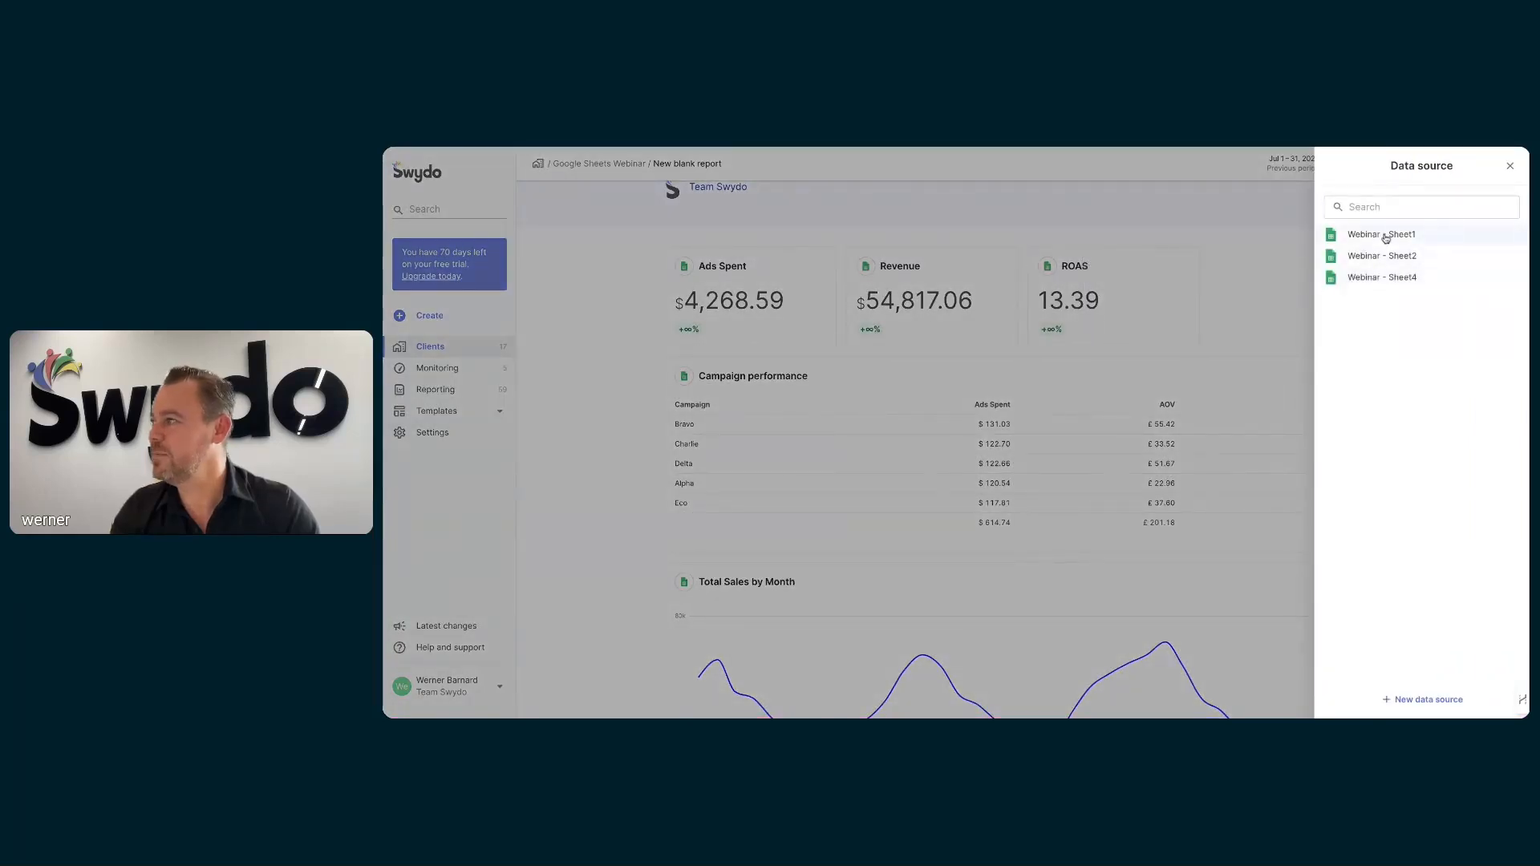
{"action": "left_click", "coordinate": [1383, 237]}
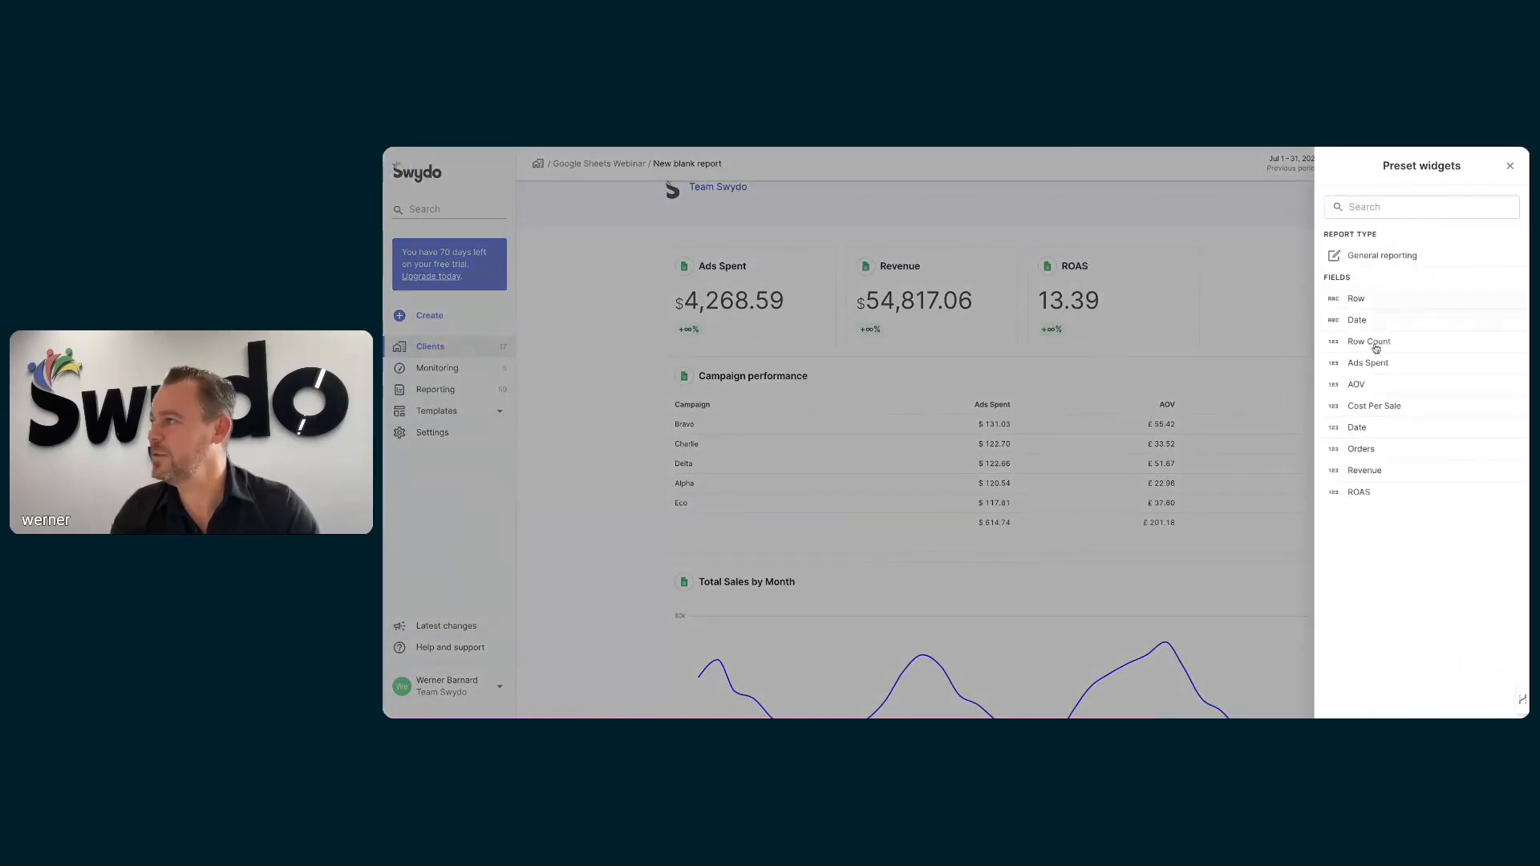
{"action": "left_click", "coordinate": [1374, 409]}
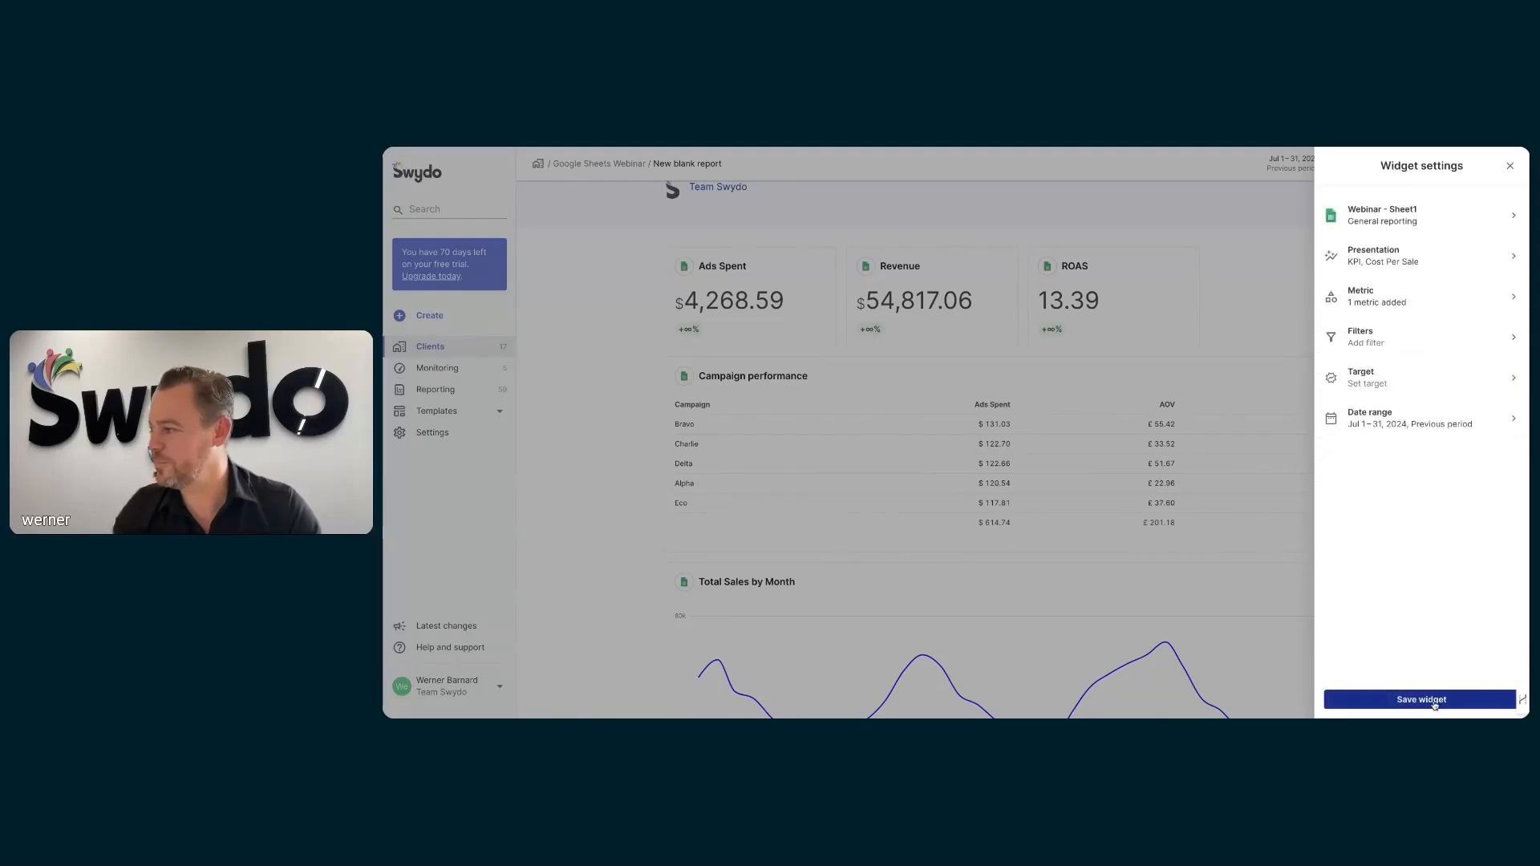
{"action": "left_click", "coordinate": [1434, 701]}
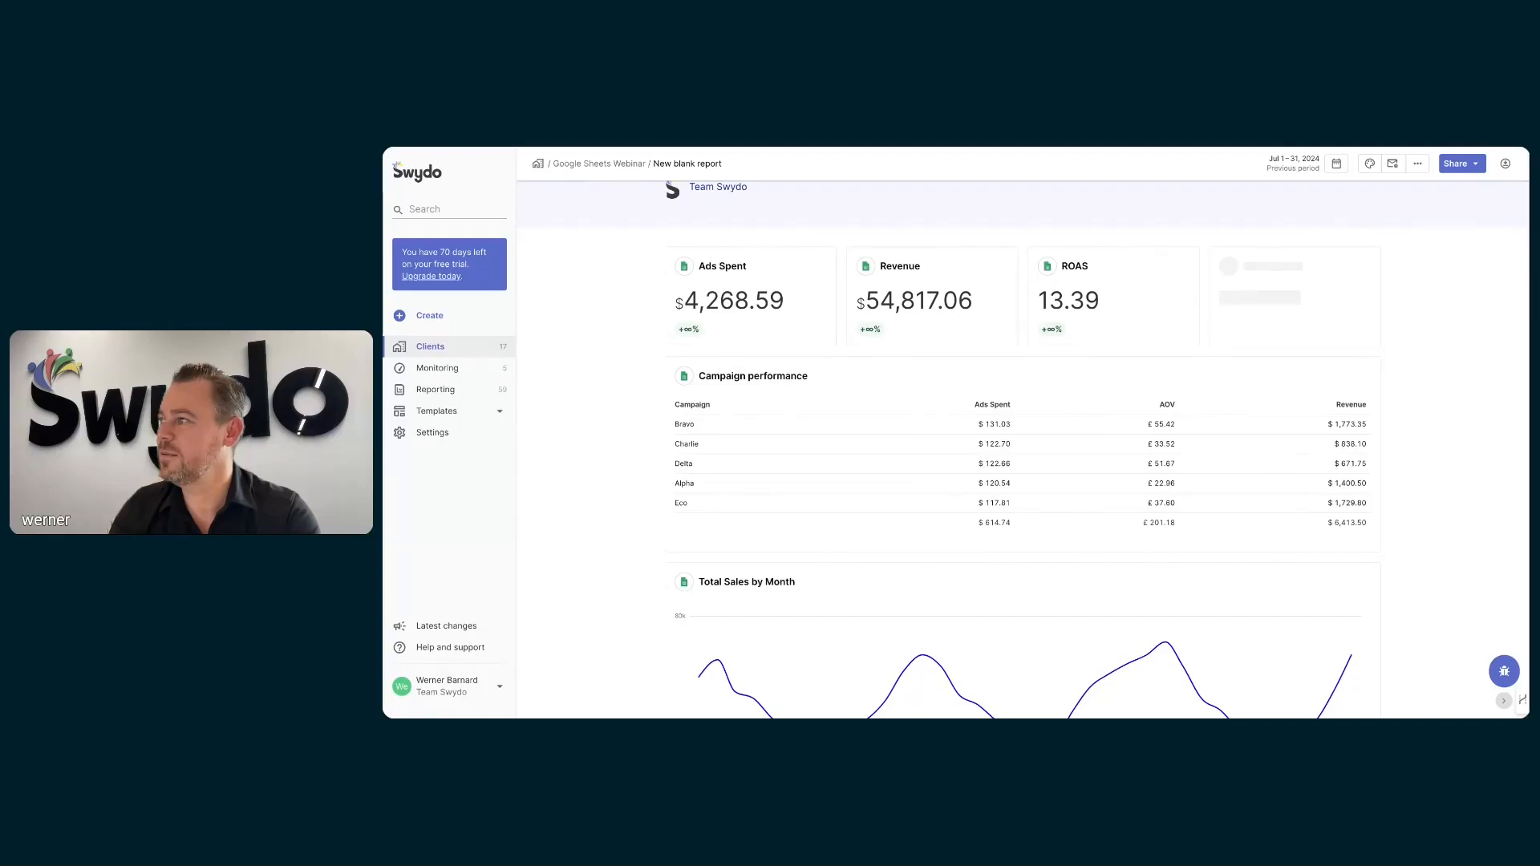
{"action": "scroll", "coordinate": [1426, 559], "scroll_direction": "down", "scroll_amount": 1}
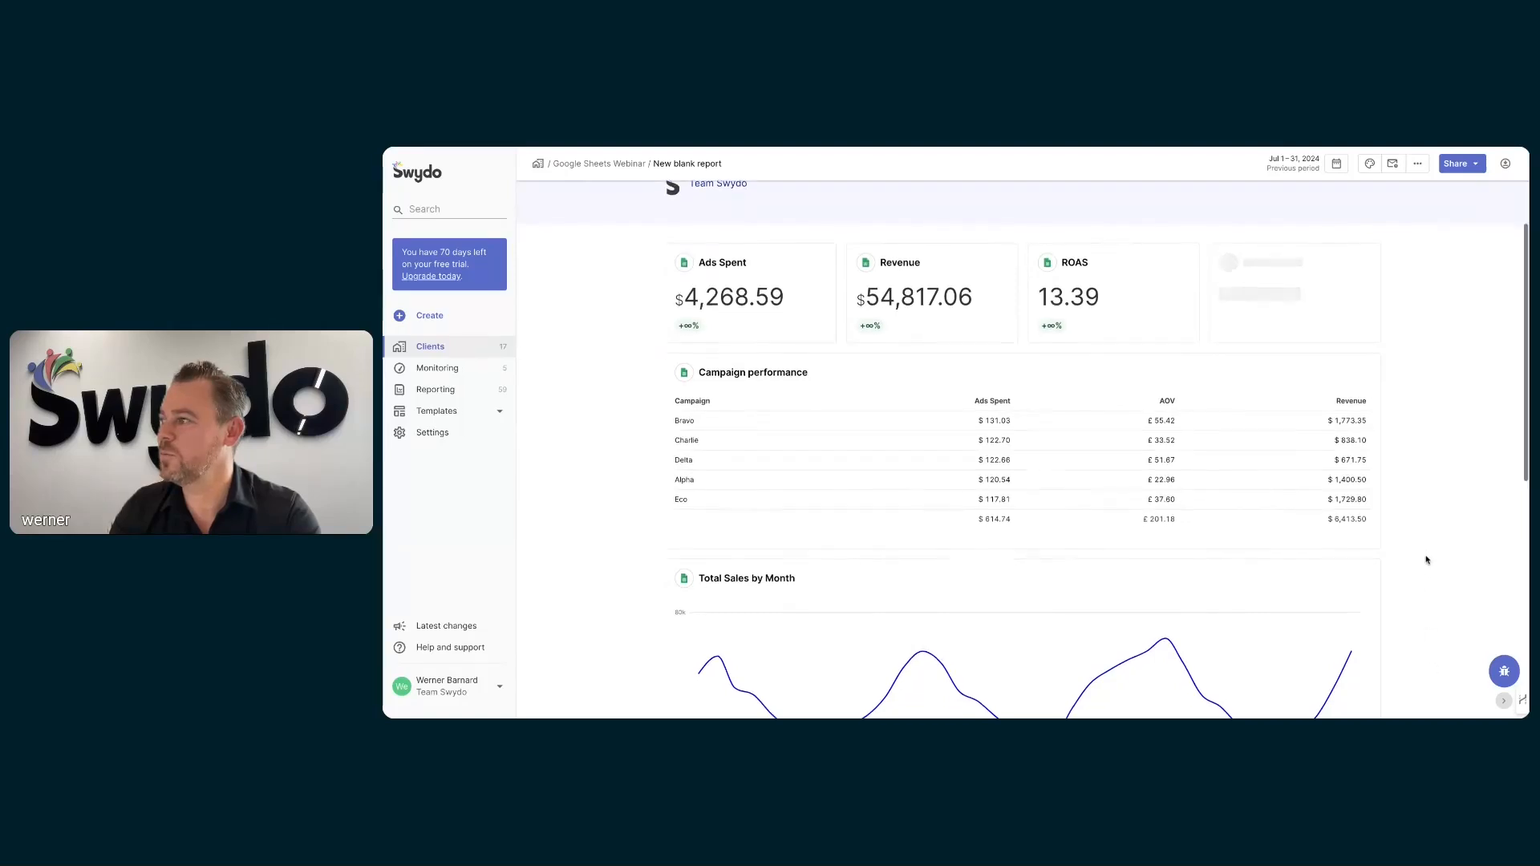
{"action": "scroll", "coordinate": [1426, 559], "scroll_direction": "up", "scroll_amount": 1}
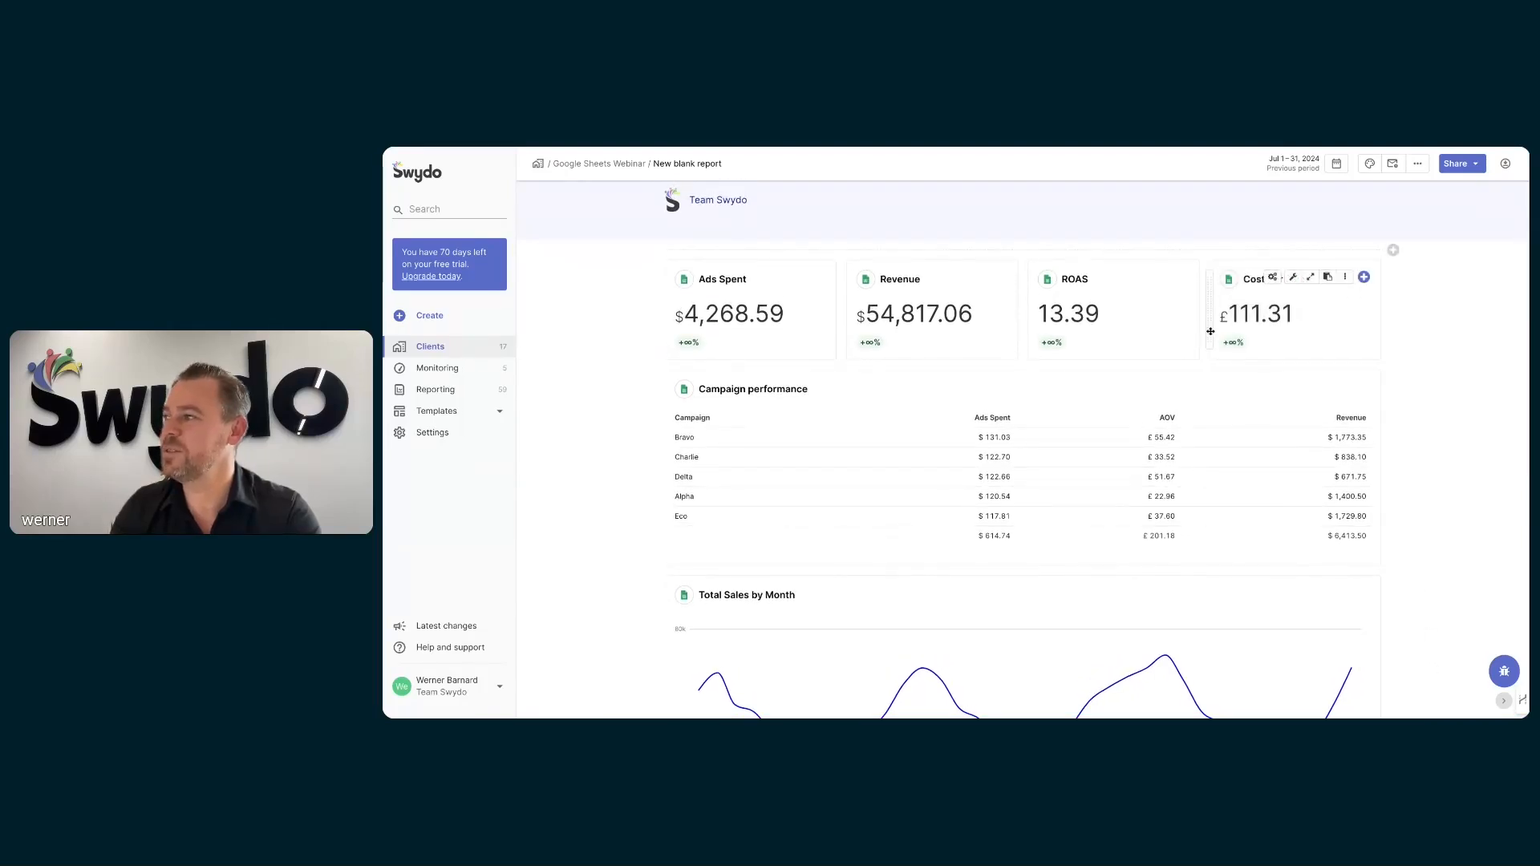
Set the Cost Per Sale field's type to Currency USD in the widget's custom metrics and save the widget
{"action": "left_click", "coordinate": [1293, 278]}
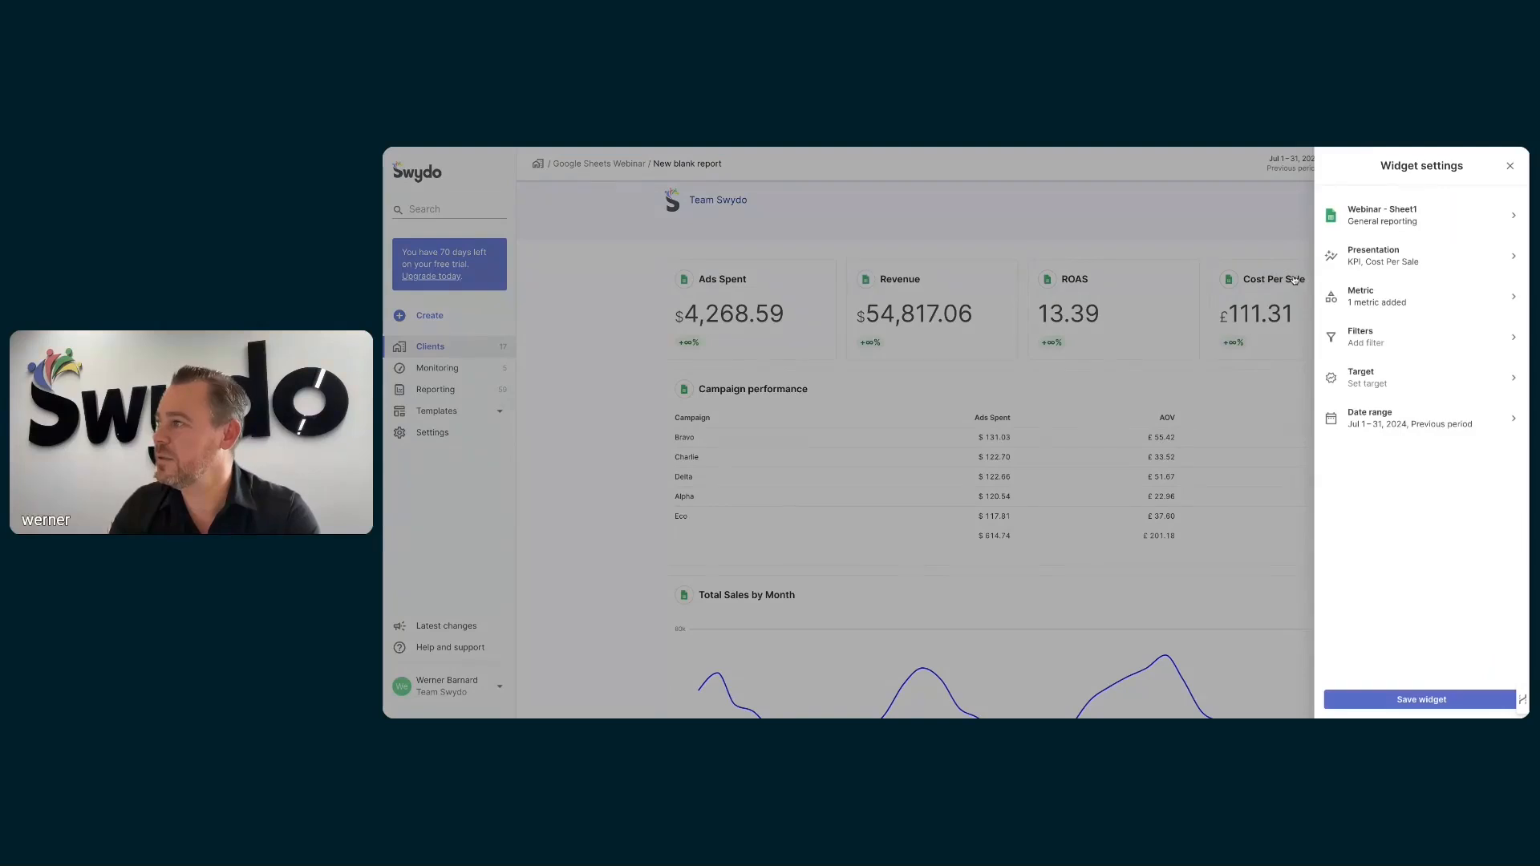
{"action": "left_click", "coordinate": [1383, 300]}
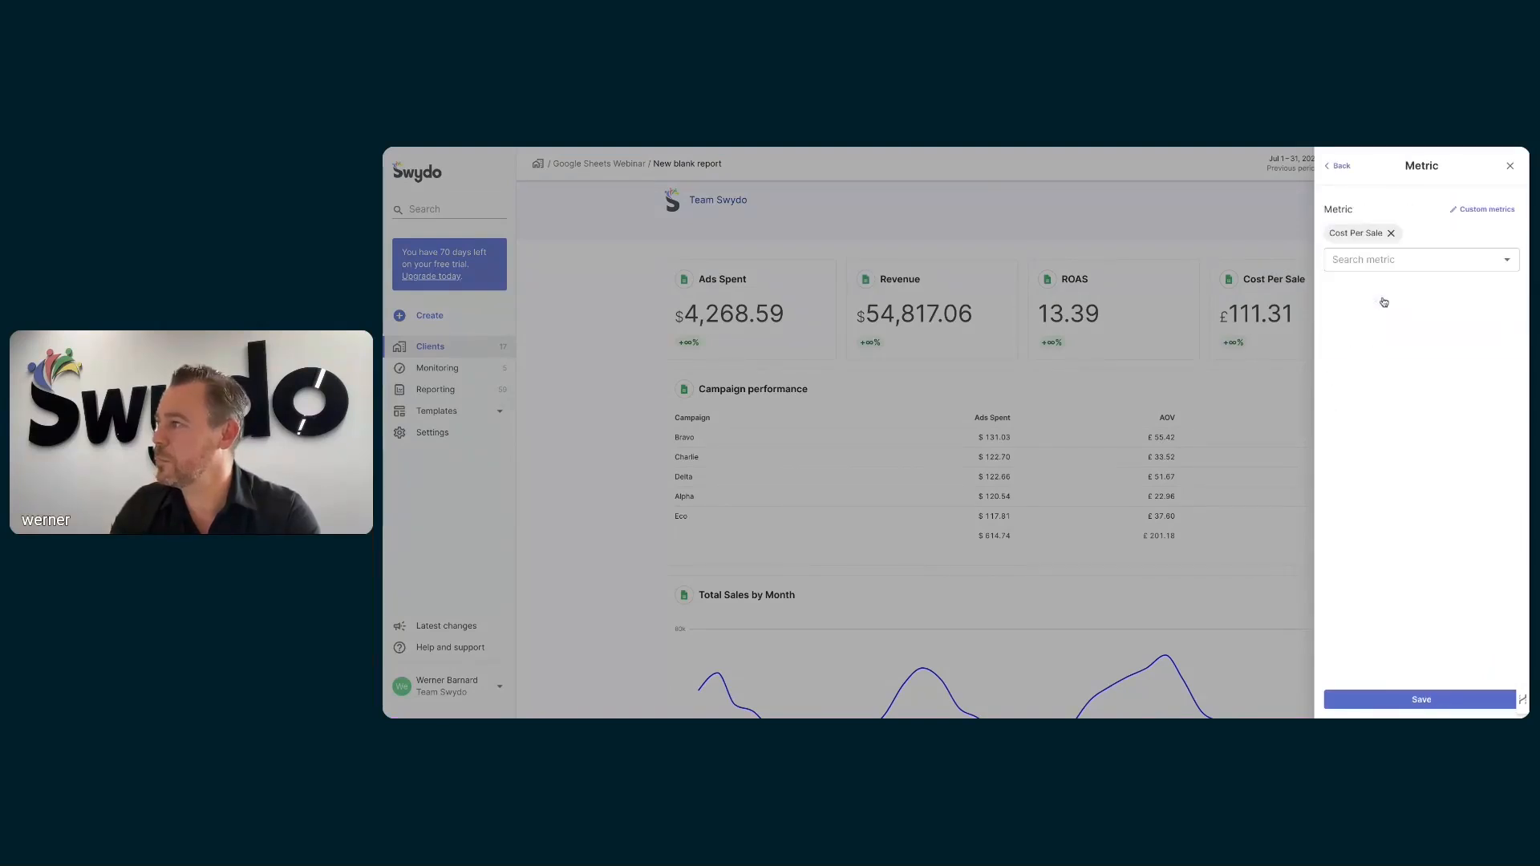
{"action": "left_click", "coordinate": [1480, 212]}
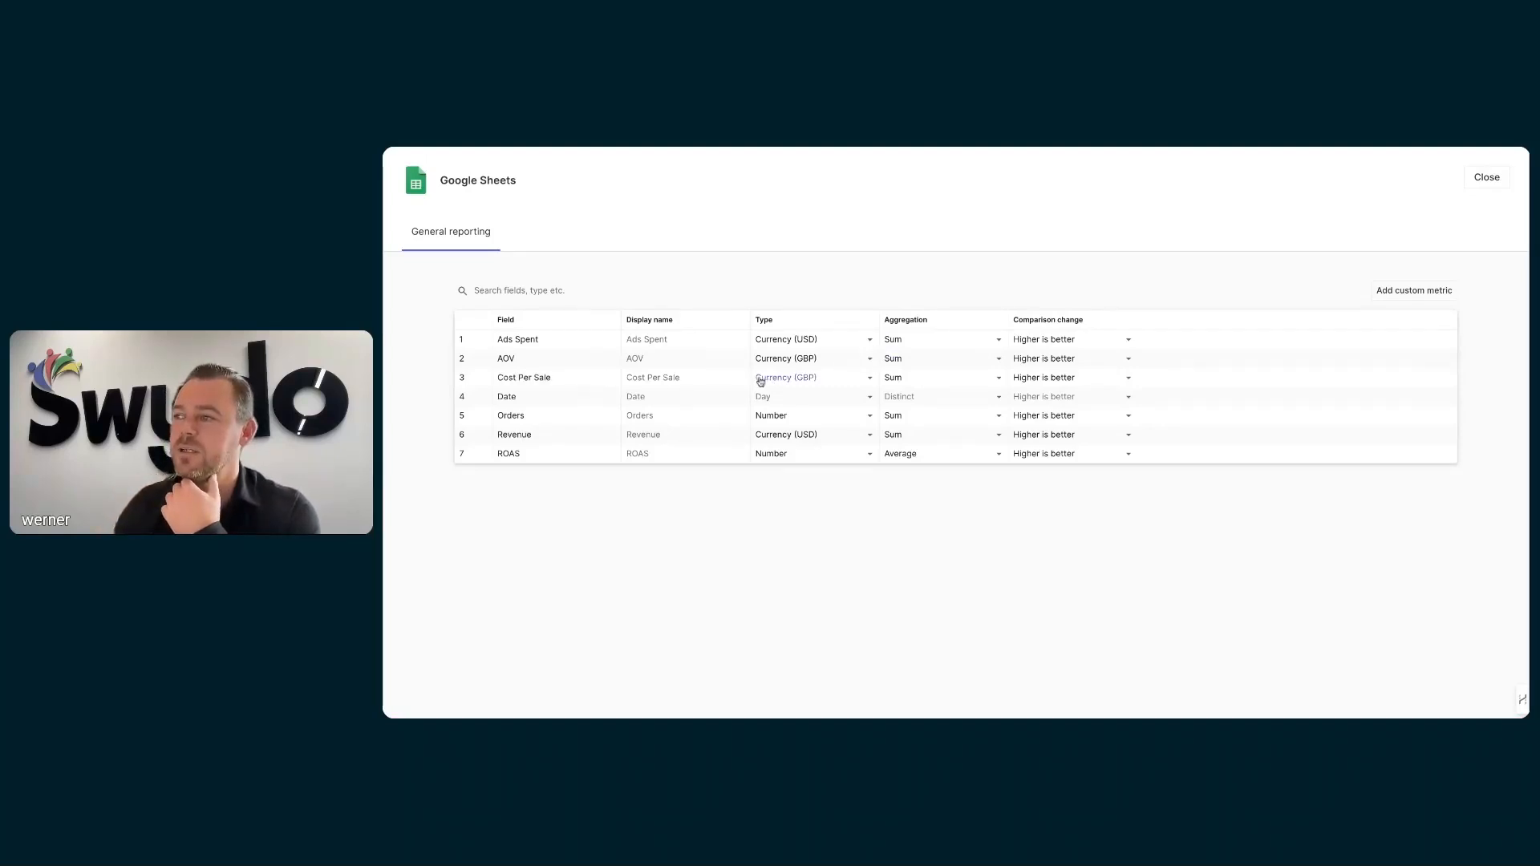
{"action": "left_click", "coordinate": [870, 380]}
{"action": "mouse_move", "coordinate": [867, 463]}
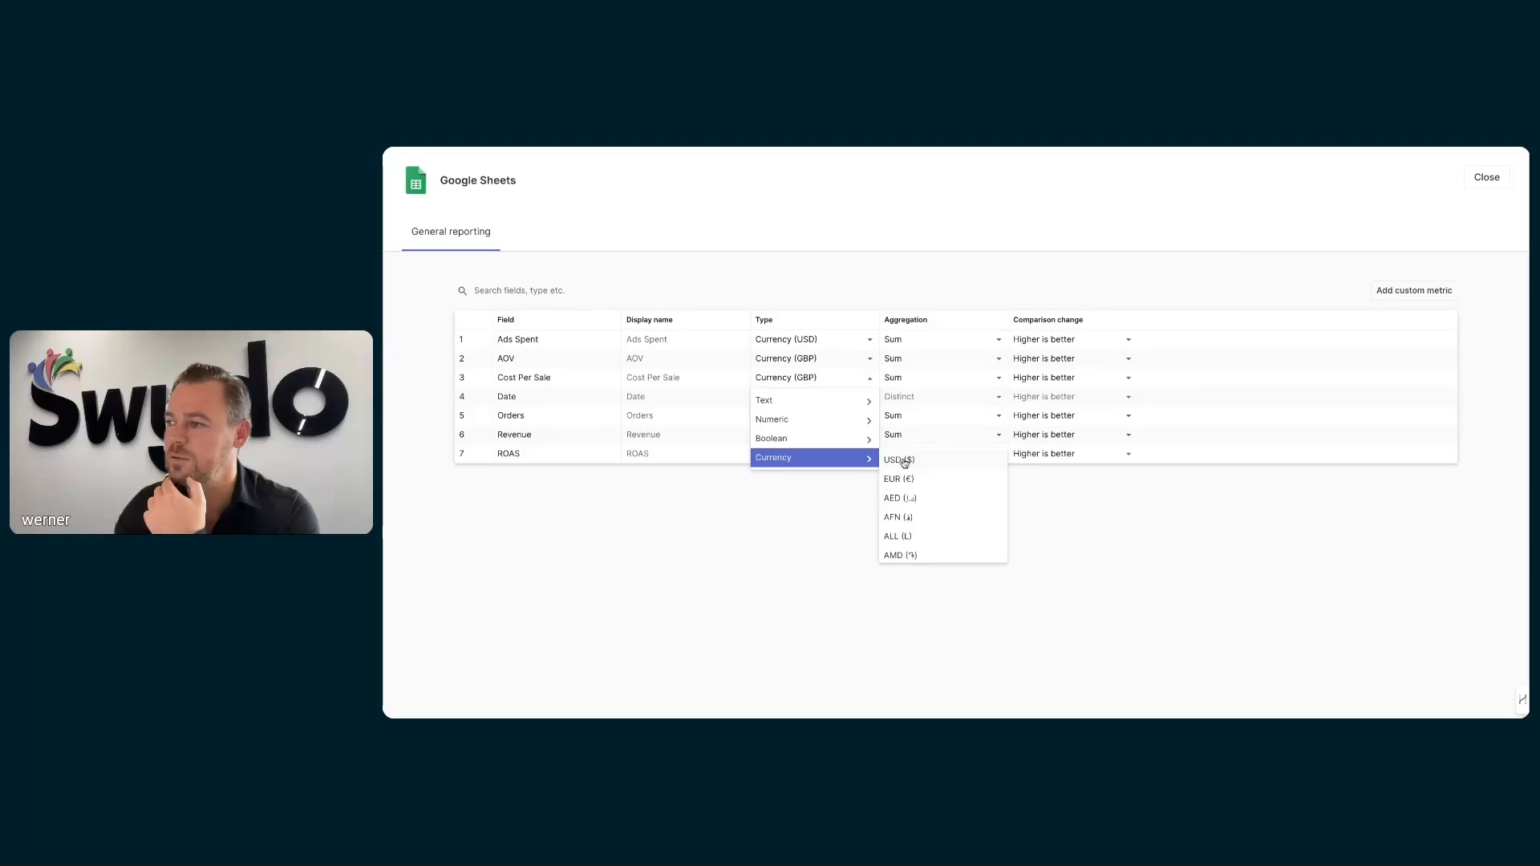
{"action": "left_click", "coordinate": [904, 463]}
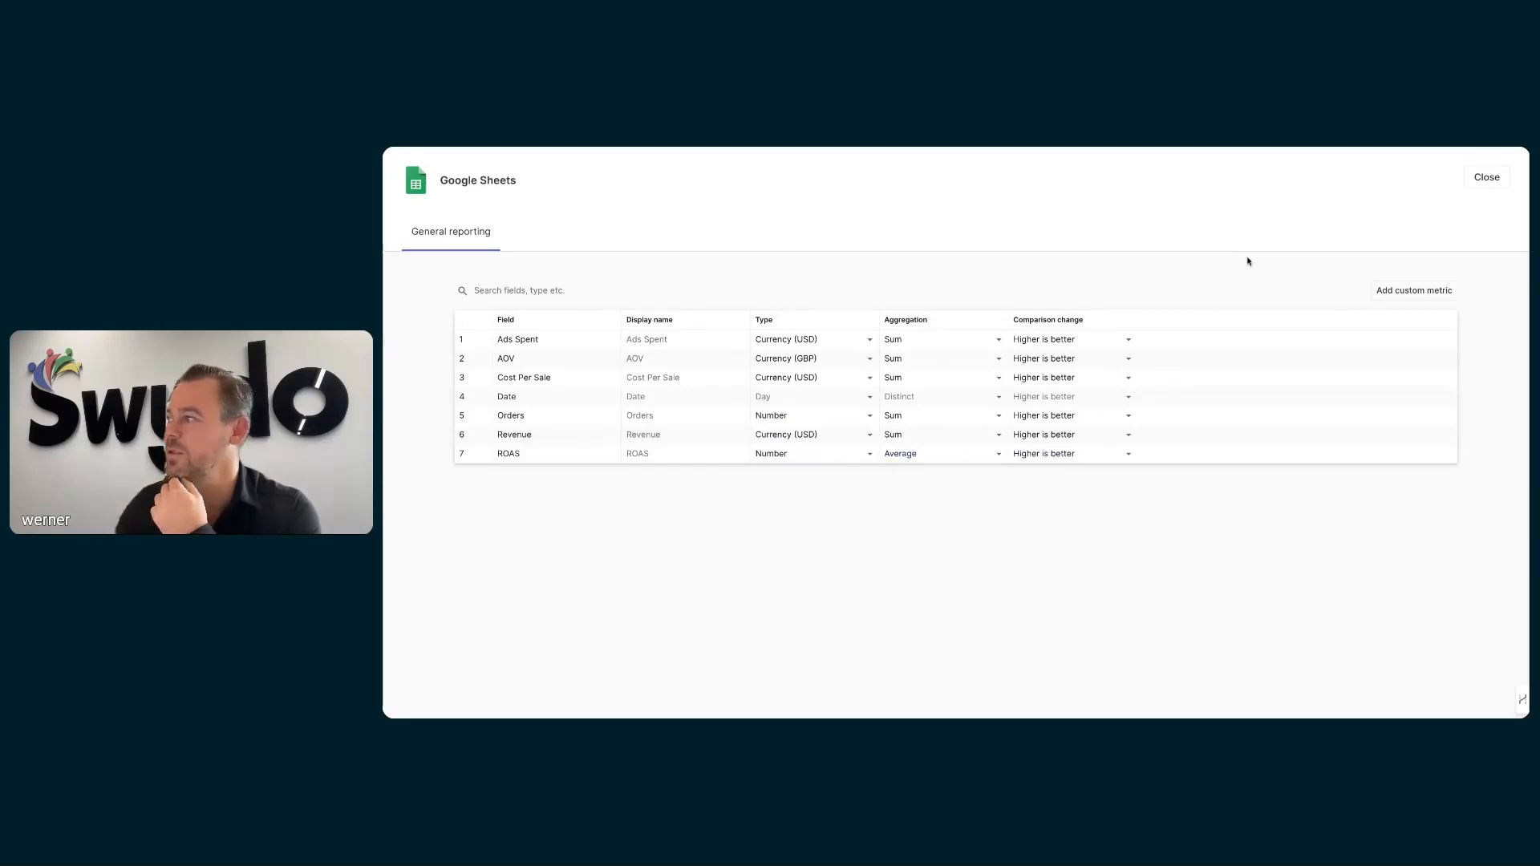
{"action": "left_click", "coordinate": [1486, 177]}
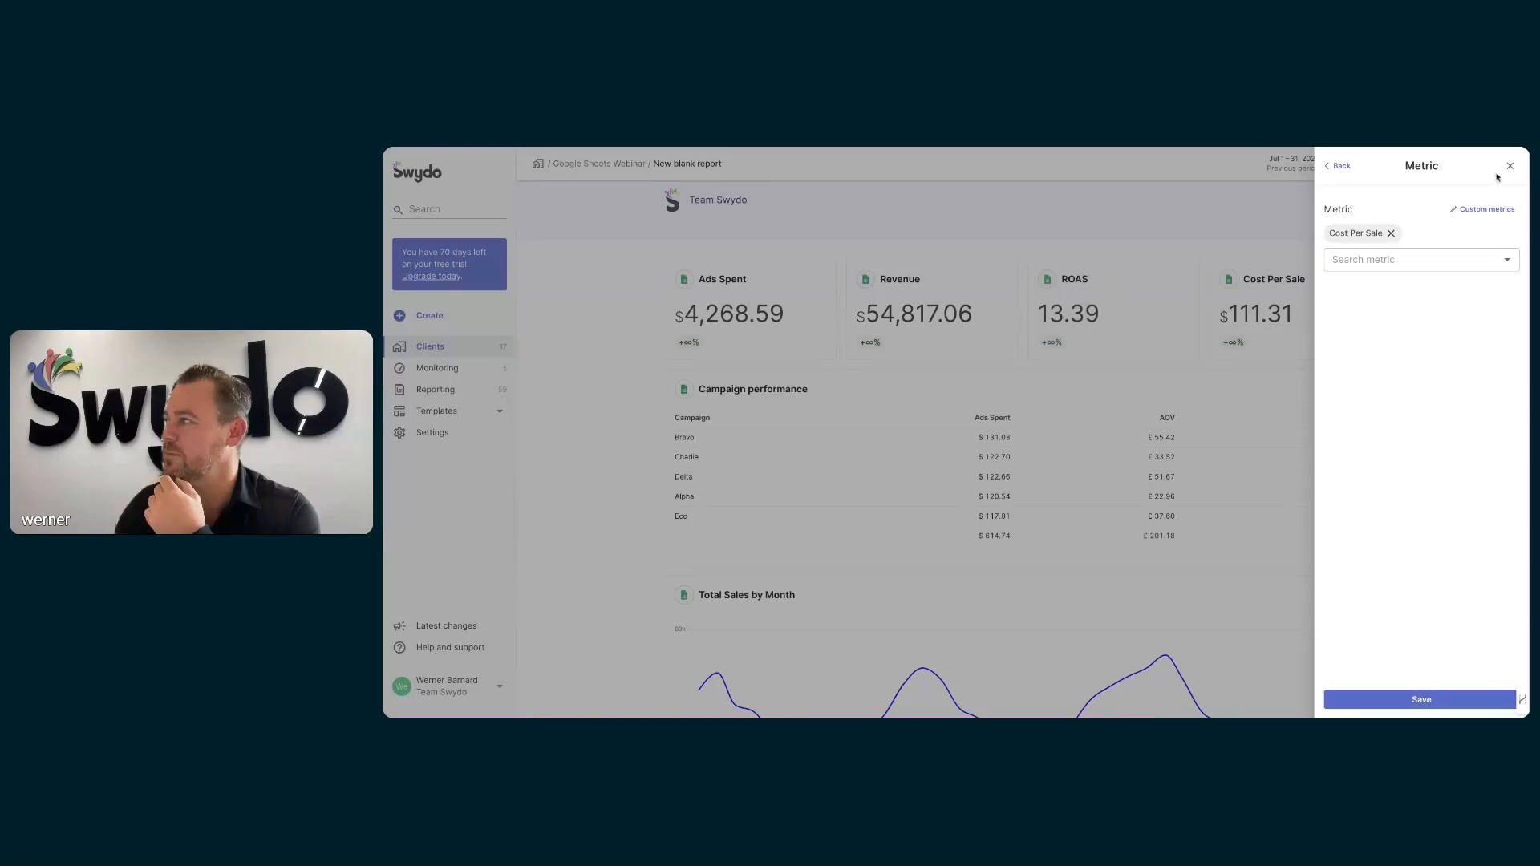
{"action": "left_click", "coordinate": [1435, 701]}
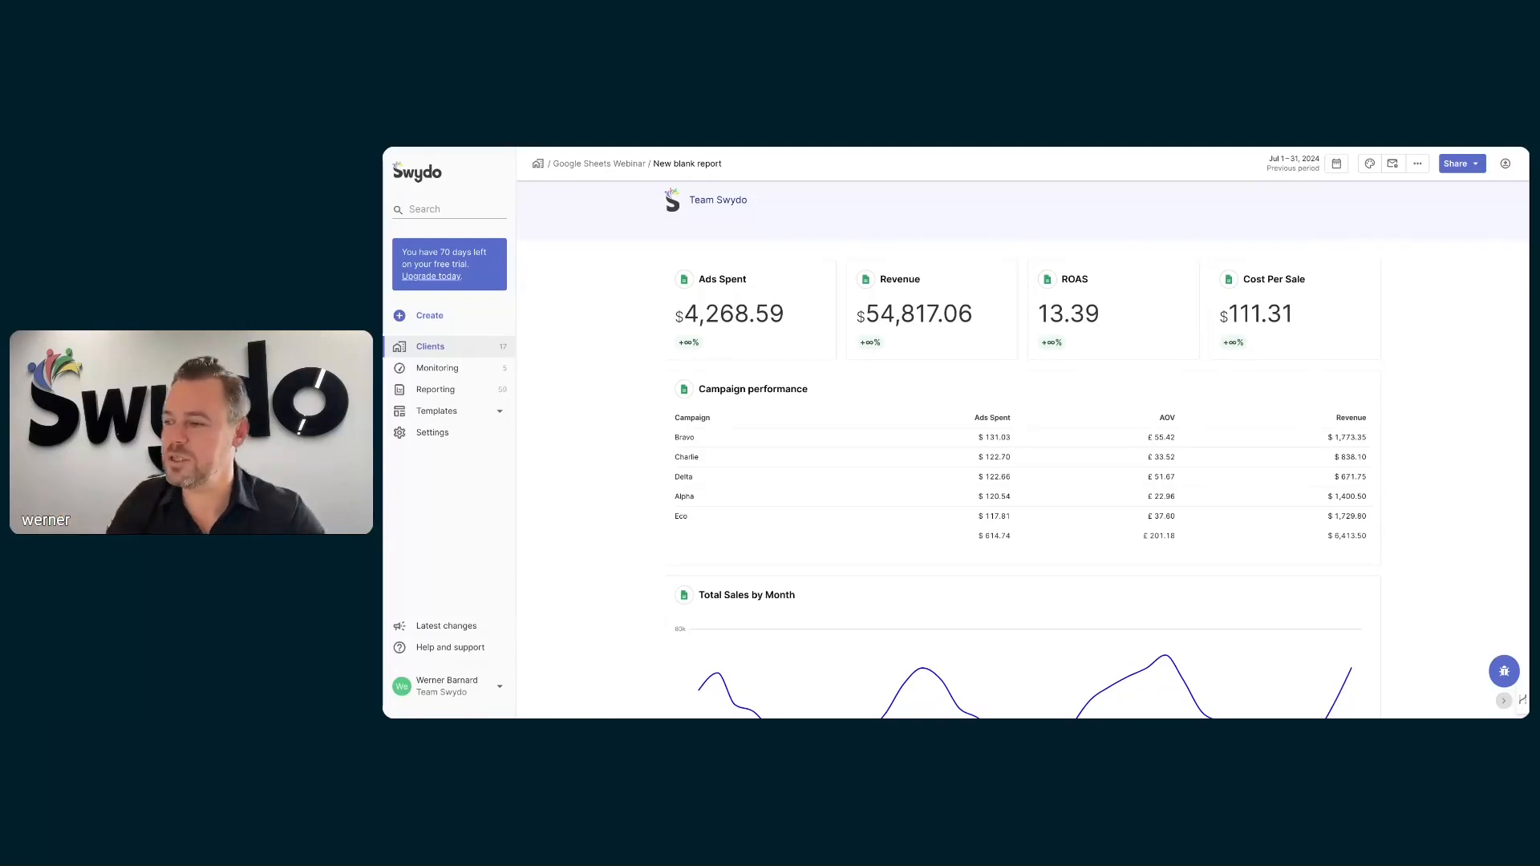
{"action": "scroll", "coordinate": [1022, 449], "scroll_direction": "down", "scroll_amount": 1}
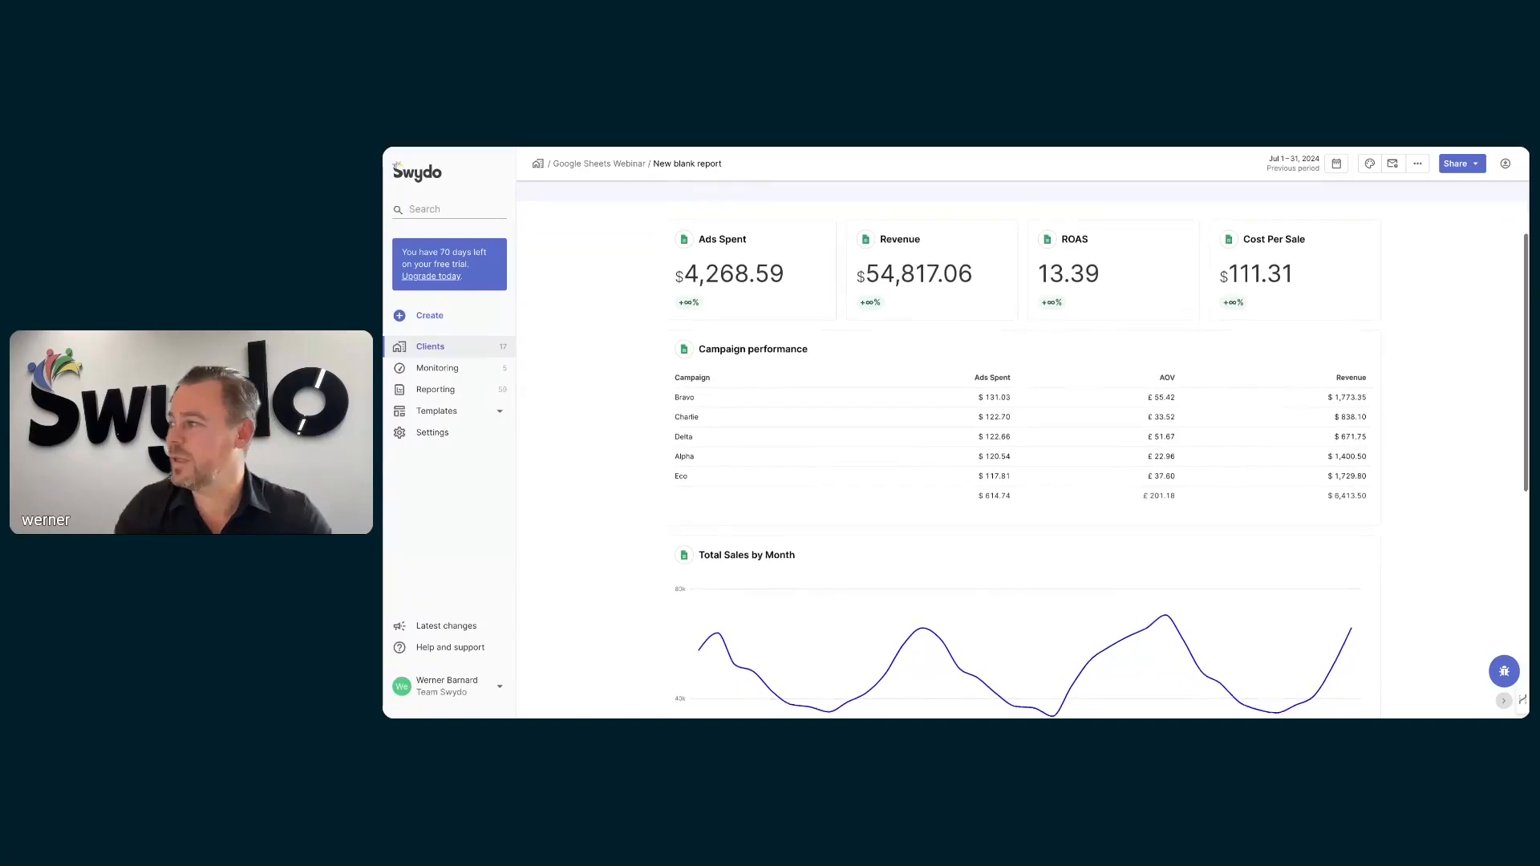
{"action": "scroll", "coordinate": [1023, 449], "scroll_direction": "up", "scroll_amount": 1}
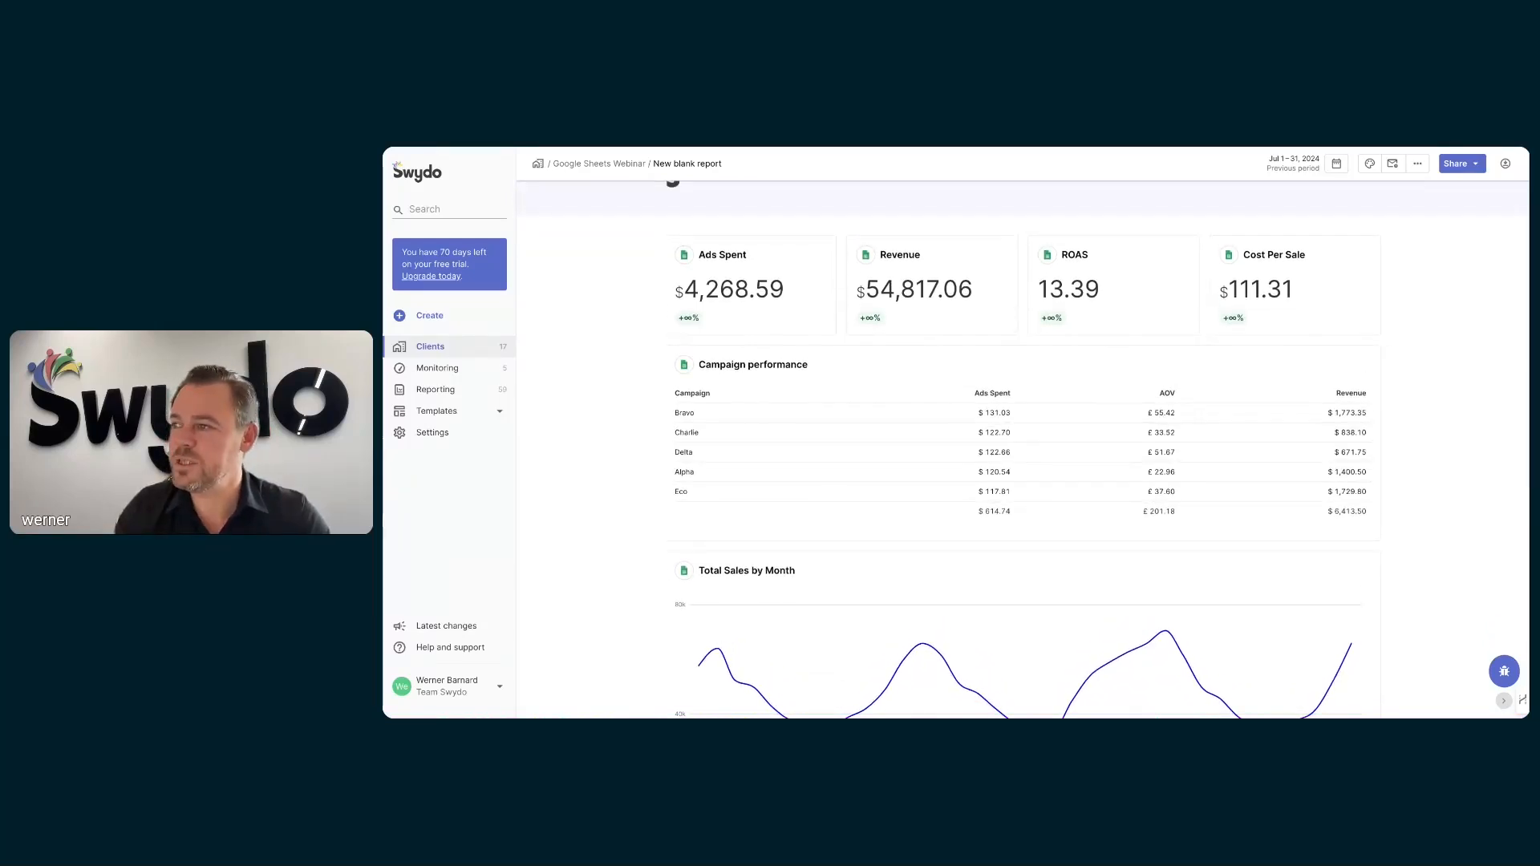
View the report's dashboard sharing link and its access options, and close the sharing settings without changing them
{"action": "scroll", "coordinate": [1023, 449], "scroll_direction": "up", "scroll_amount": 1}
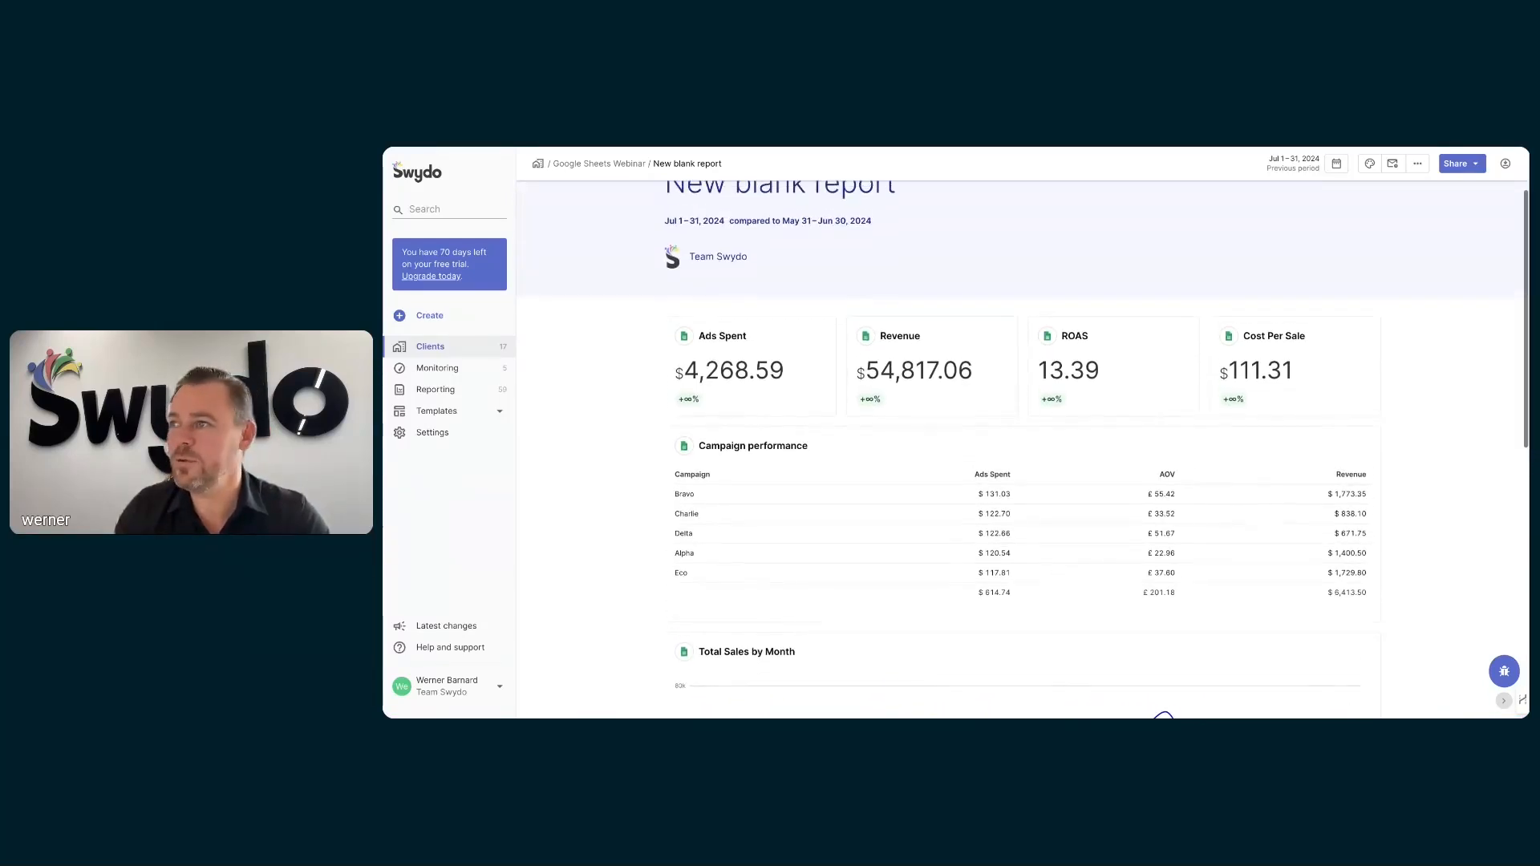
{"action": "scroll", "coordinate": [1023, 449], "scroll_direction": "up", "scroll_amount": 1}
{"action": "scroll", "coordinate": [1023, 449], "scroll_direction": "down", "scroll_amount": 1}
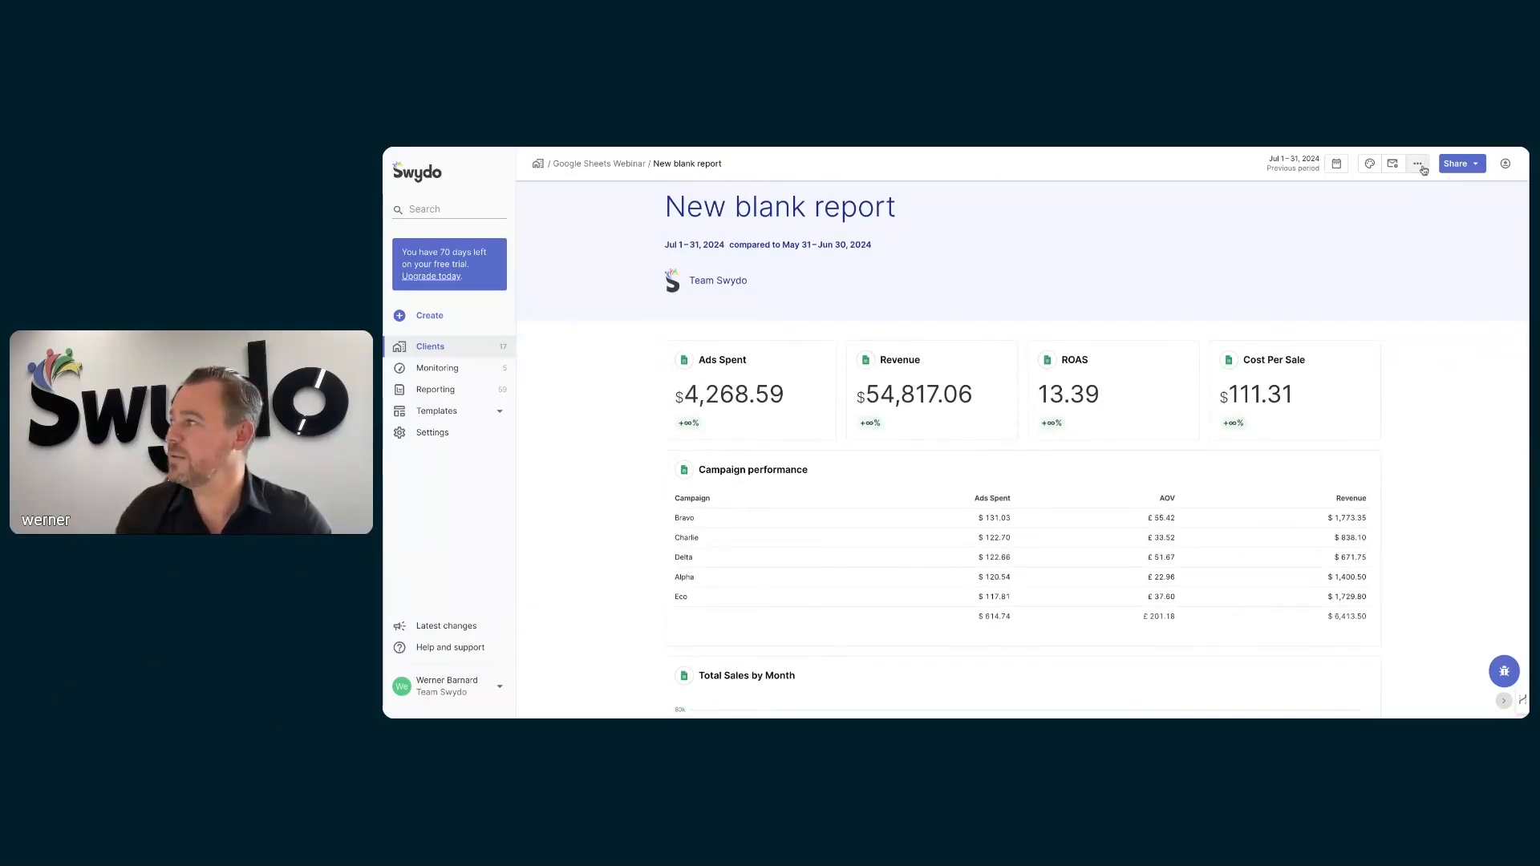
{"action": "left_click", "coordinate": [1458, 164]}
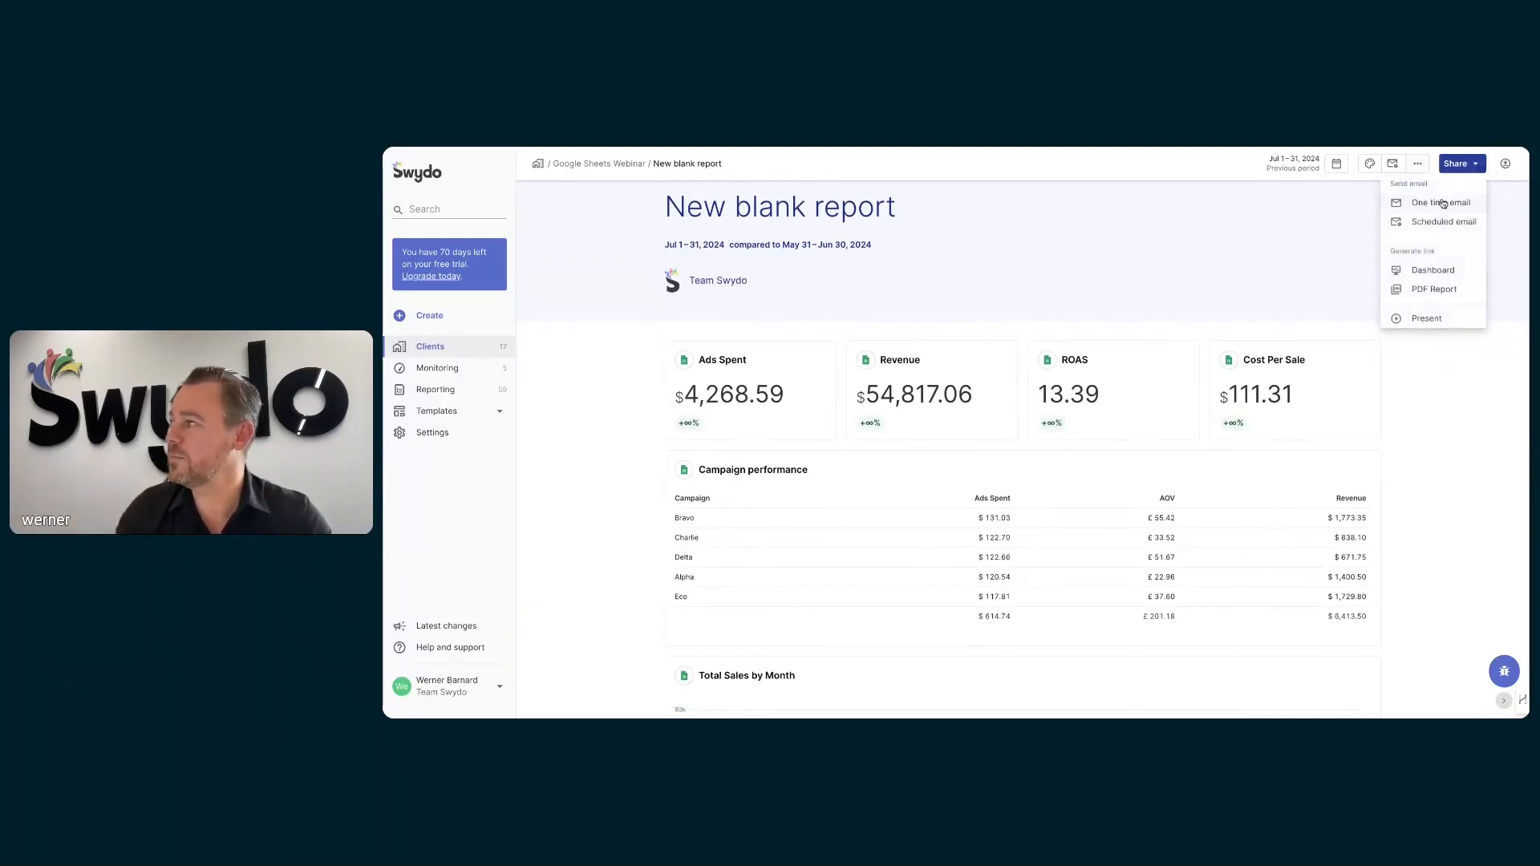
{"action": "left_click", "coordinate": [1429, 271]}
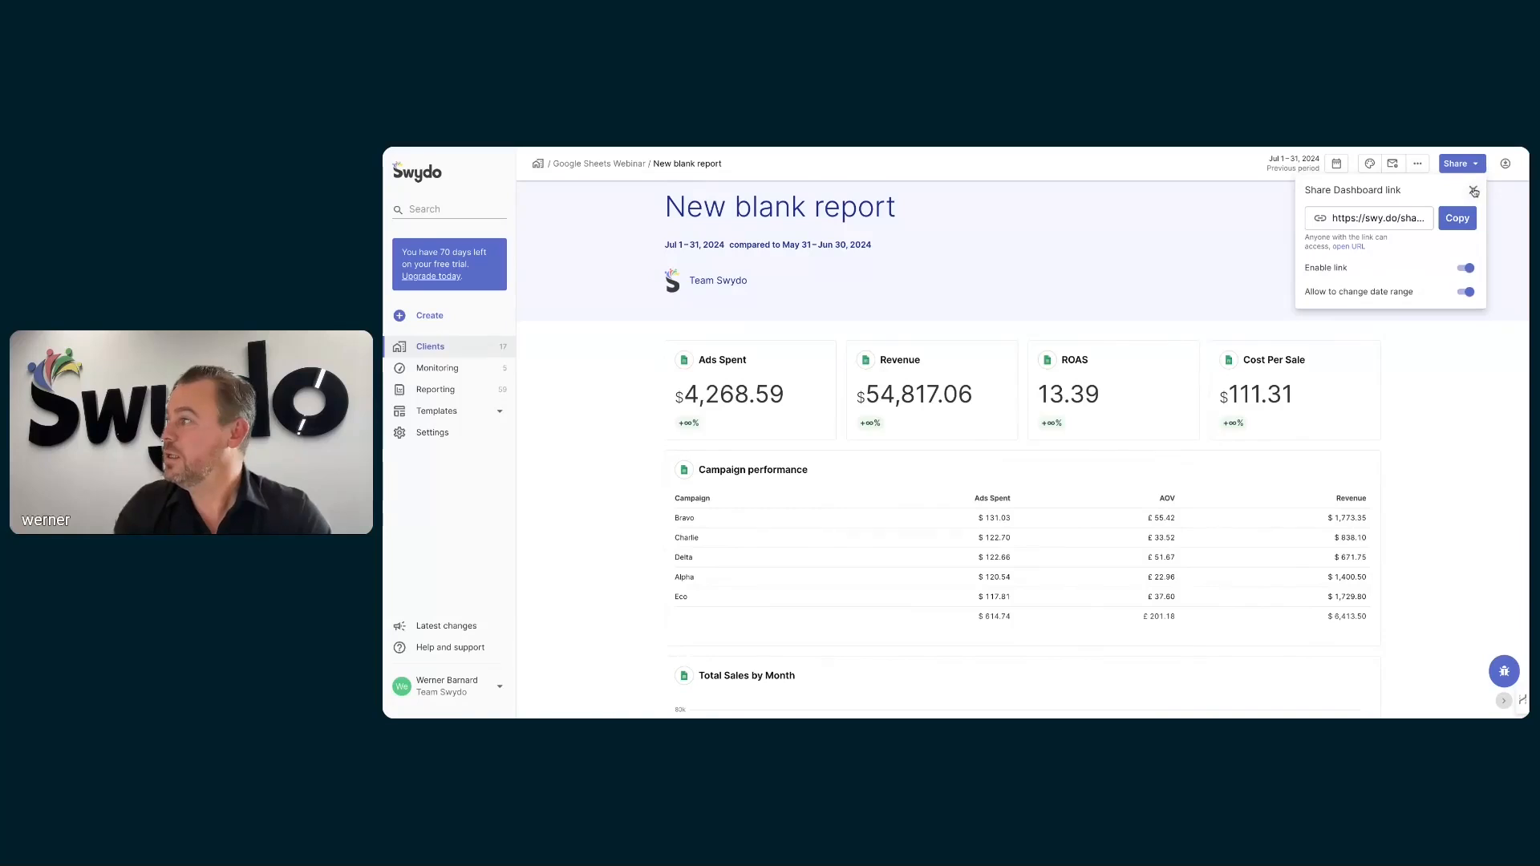
{"action": "left_click", "coordinate": [1473, 193]}
{"action": "scroll", "coordinate": [1433, 337], "scroll_direction": "down", "scroll_amount": 2}
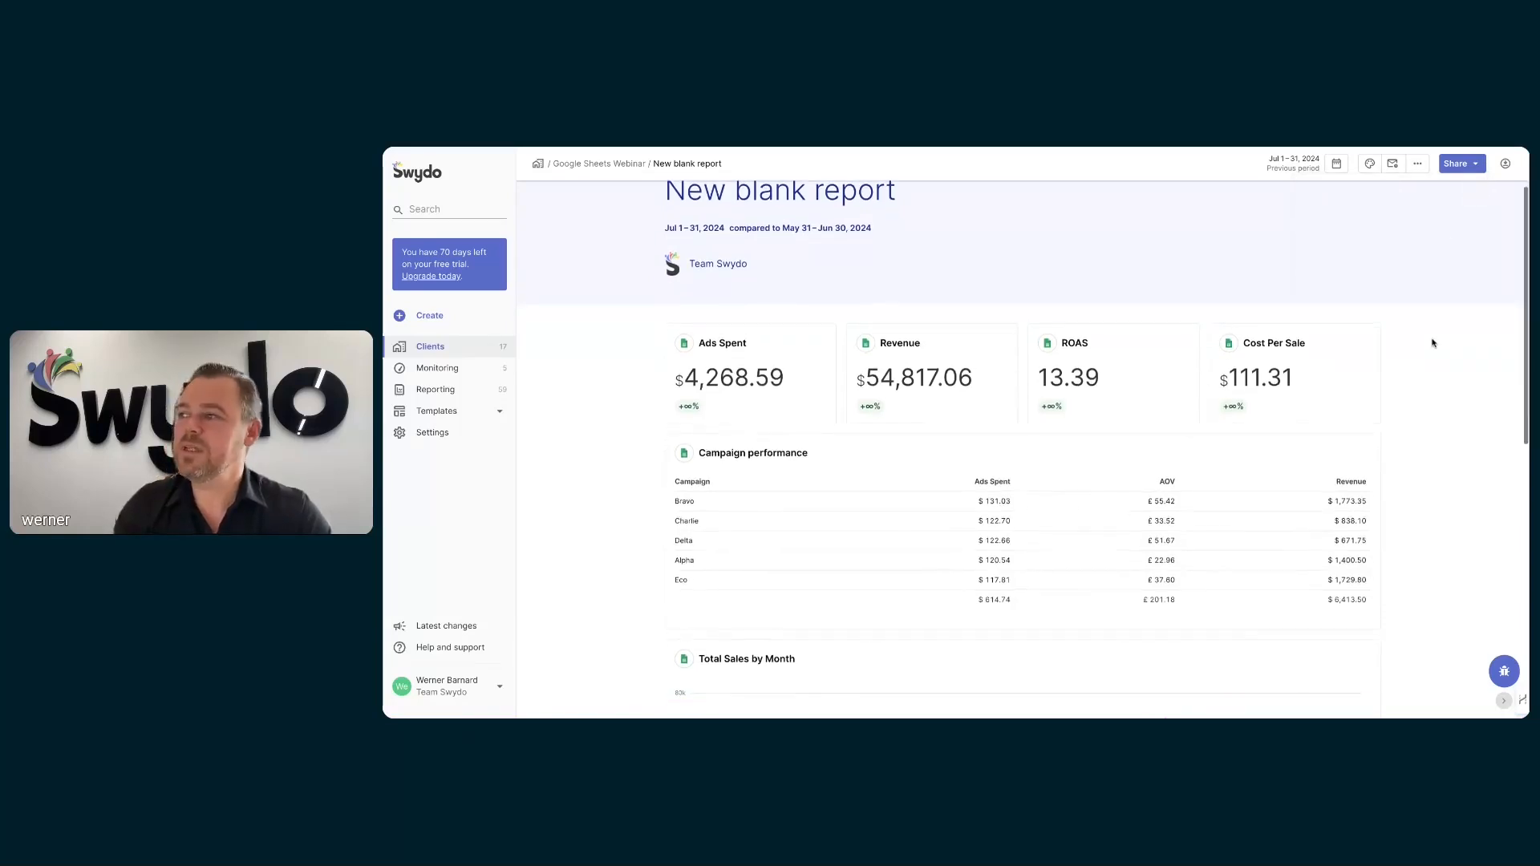
{"action": "scroll", "coordinate": [1434, 343], "scroll_direction": "down", "scroll_amount": 2}
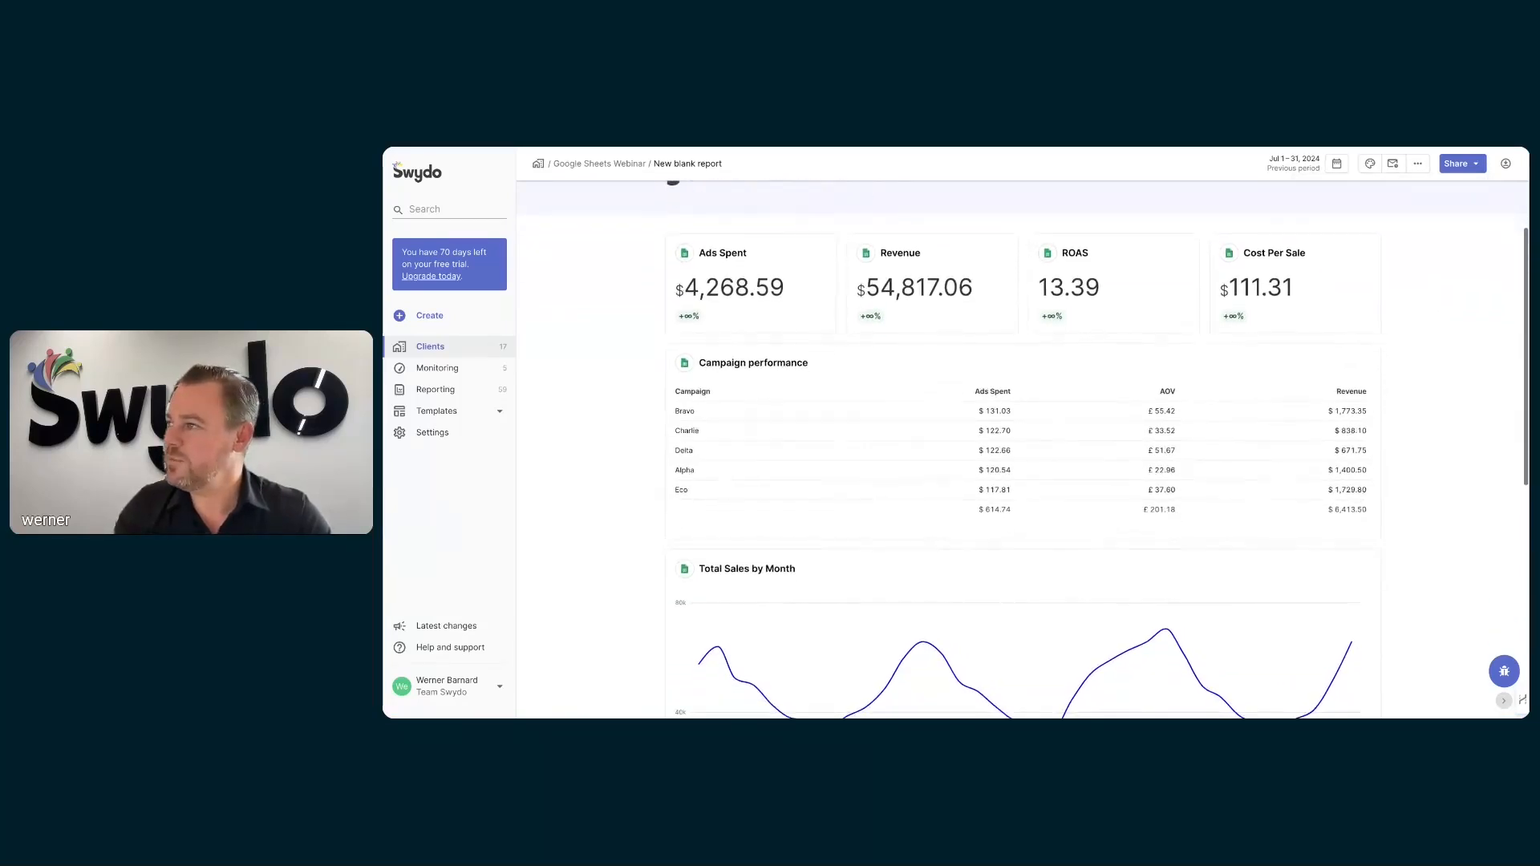
{"action": "scroll", "coordinate": [1025, 449], "scroll_direction": "down", "scroll_amount": 1}
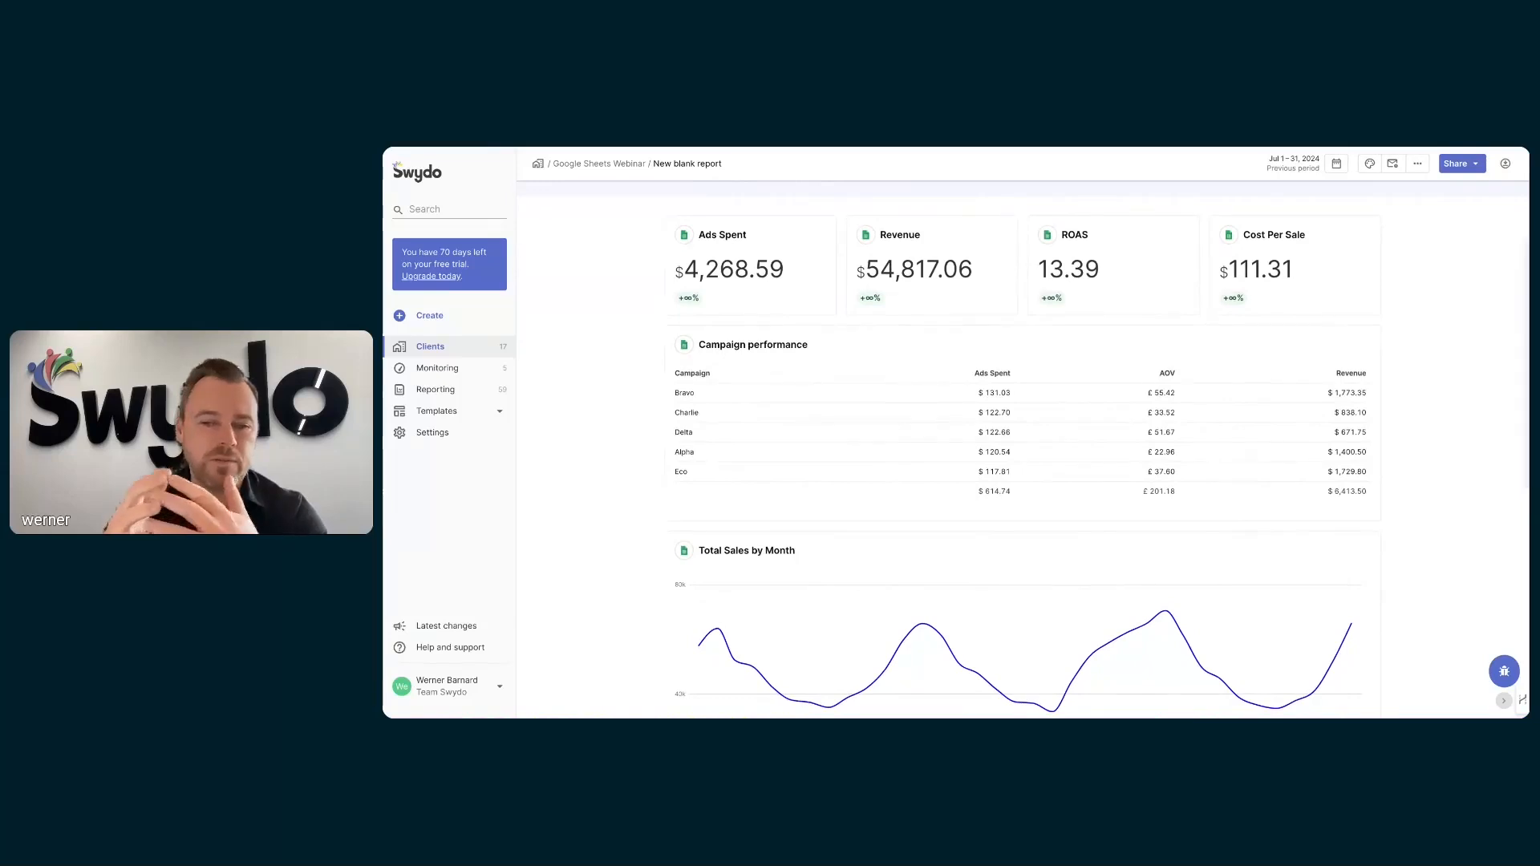